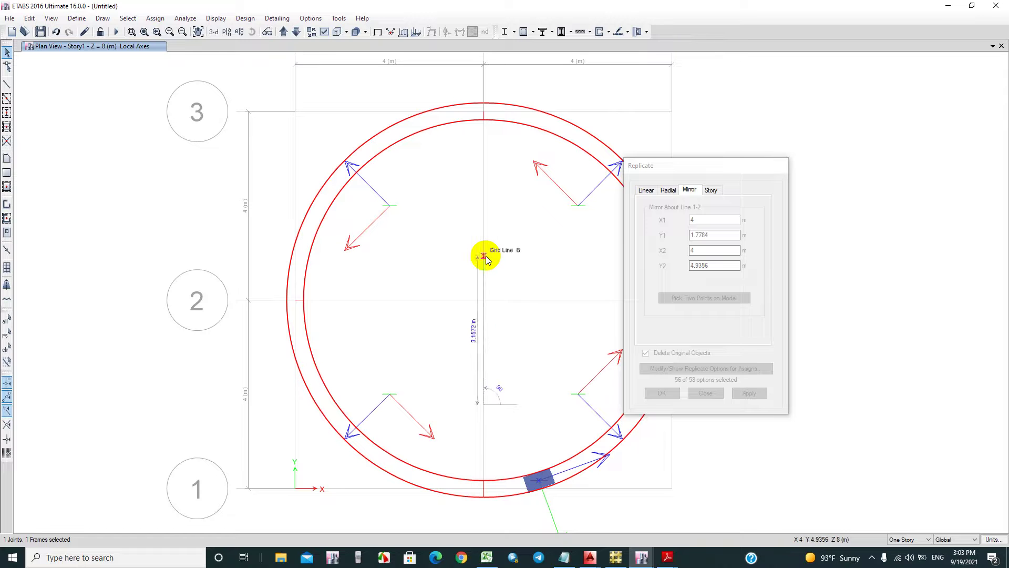
# Step: Try mirroring the selected column about grid line B with the original object deleted, and undo the mirror
pyautogui.click(486, 257)
pyautogui.click(743, 395)
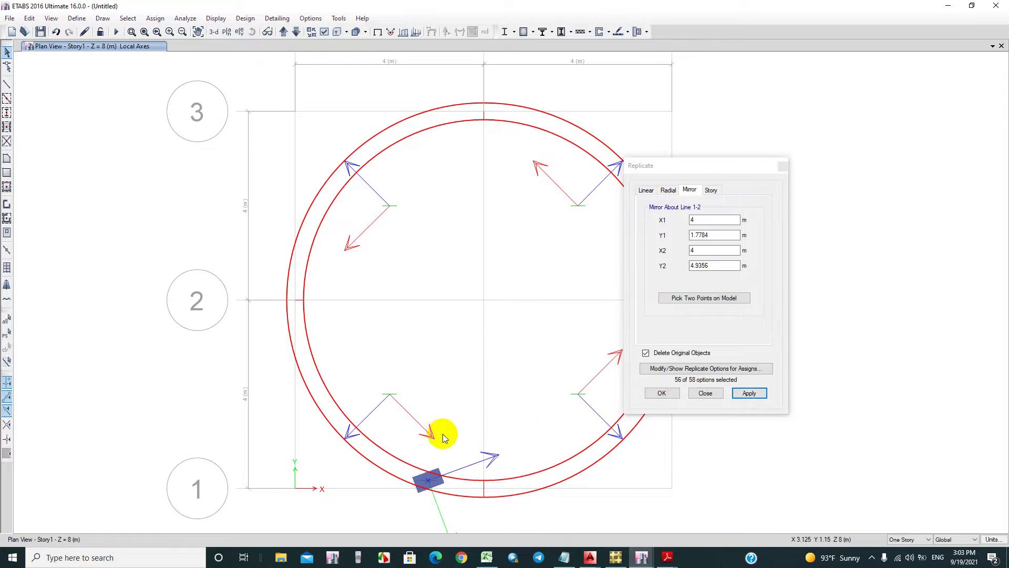
pyautogui.hotkey('ctrl', 'z')
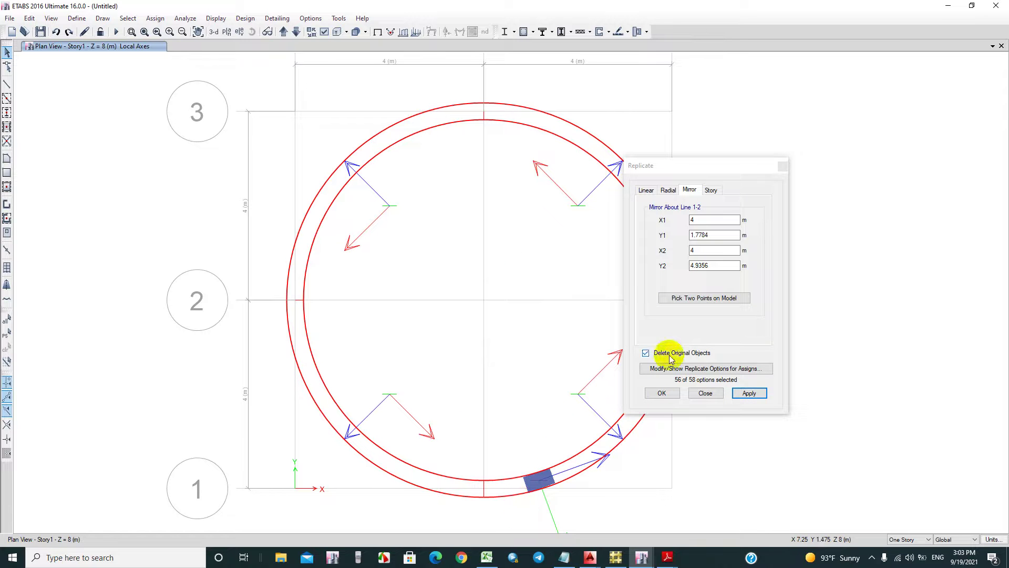
# Step: Mirror the column near grid line 1 about grid line B at X = 4 m, keeping the original object
pyautogui.click(537, 483)
pyautogui.click(657, 357)
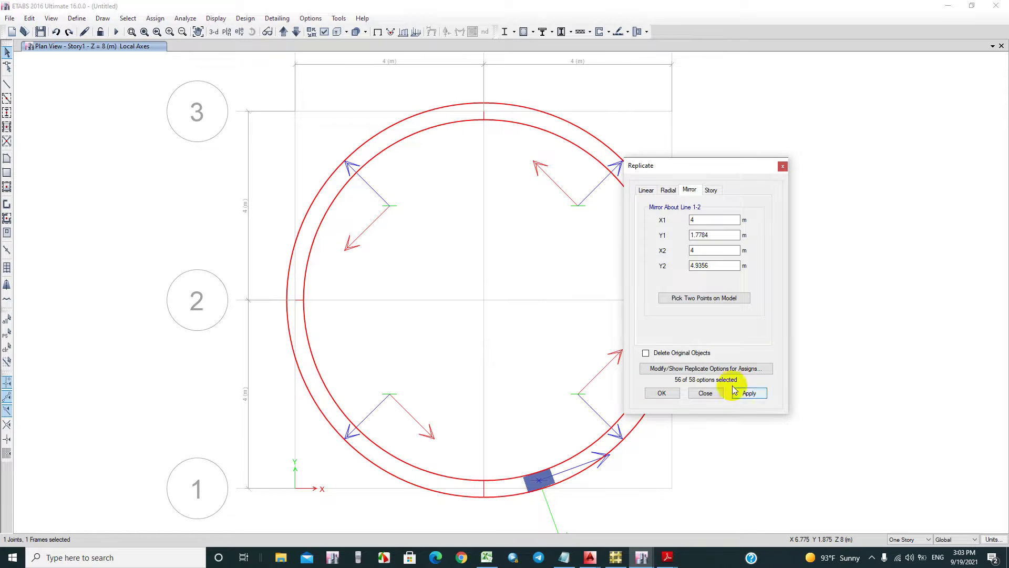
pyautogui.click(703, 299)
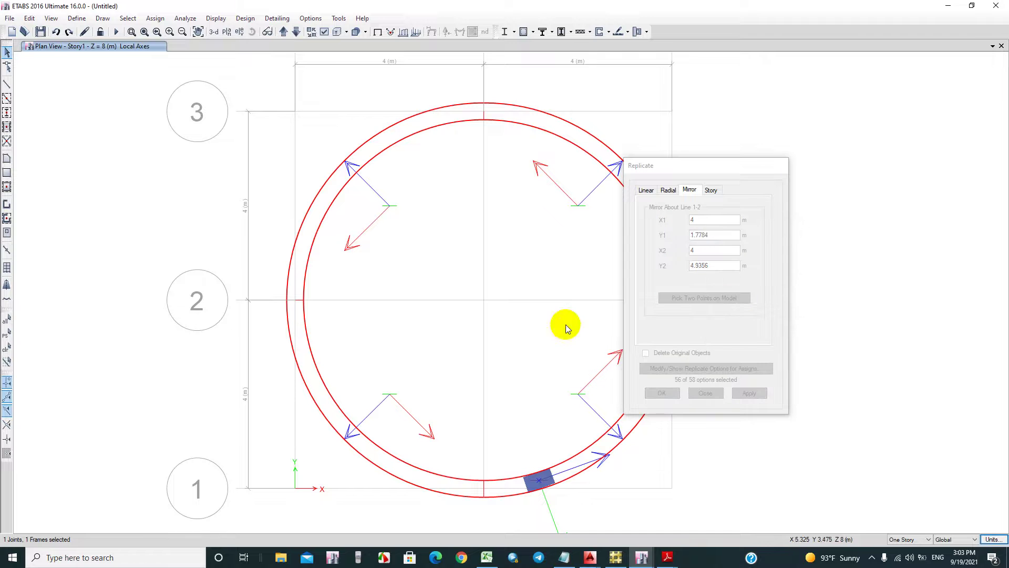
pyautogui.click(484, 340)
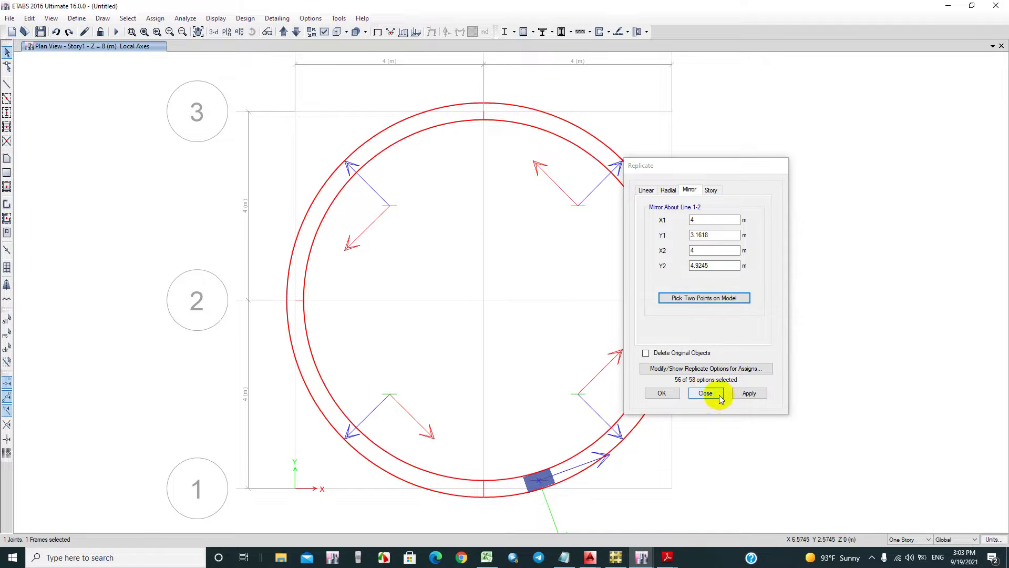
pyautogui.click(749, 393)
pyautogui.moveTo(464, 487); pyautogui.dragTo(400, 472, button='middle')
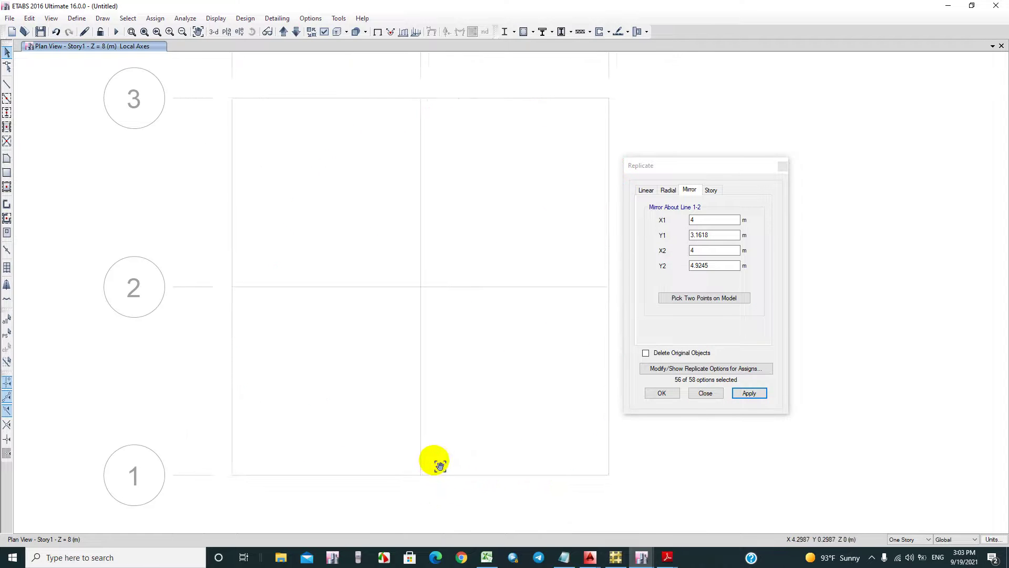
# Step: Mirror both columns near grid line 1 about grid line 2 at Y = 4 m, keeping the originals
pyautogui.moveTo(330, 511); pyautogui.dragTo(521, 396)
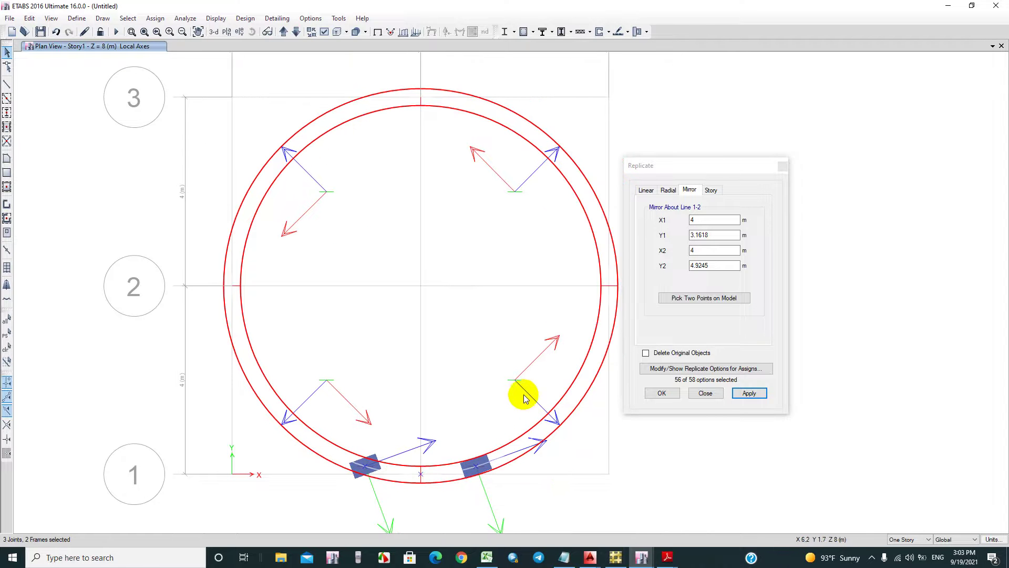
pyautogui.click(694, 303)
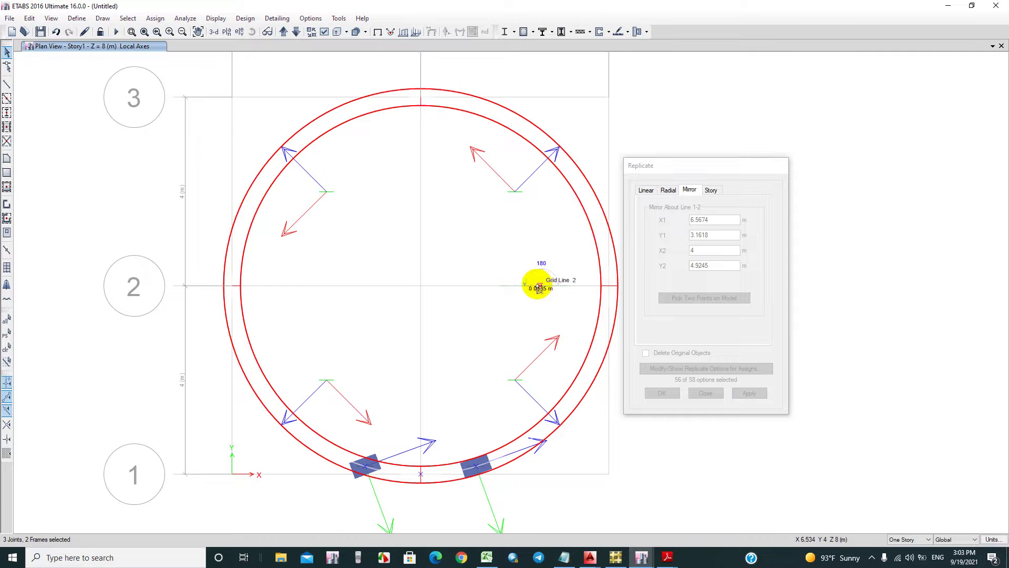
pyautogui.click(542, 286)
pyautogui.click(383, 289)
pyautogui.click(749, 393)
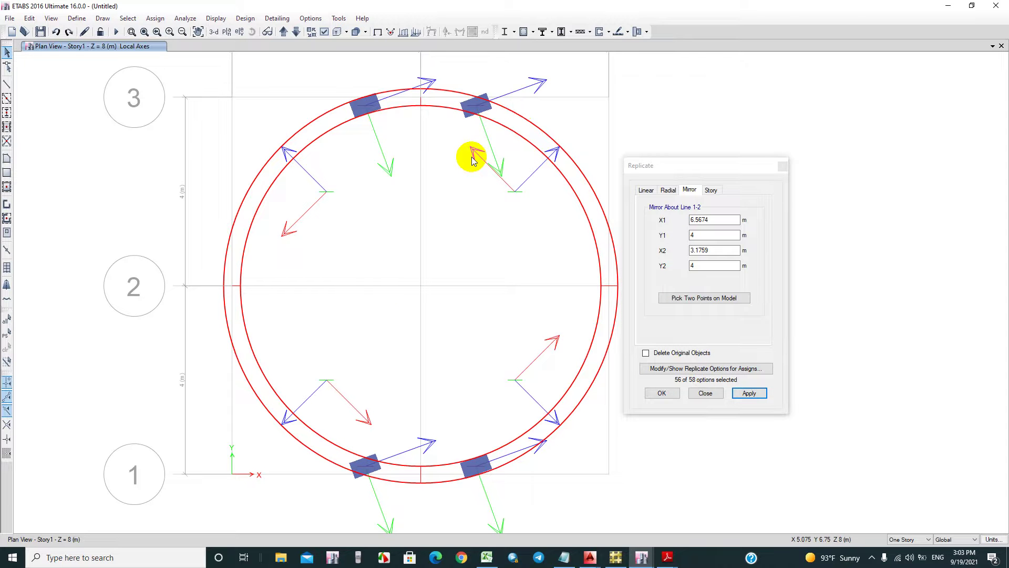
# Step: Undo the column mirroring and the placement of the original column
pyautogui.hotkey('ctrl', 'z')
pyautogui.hotkey('ctrl', 'z')
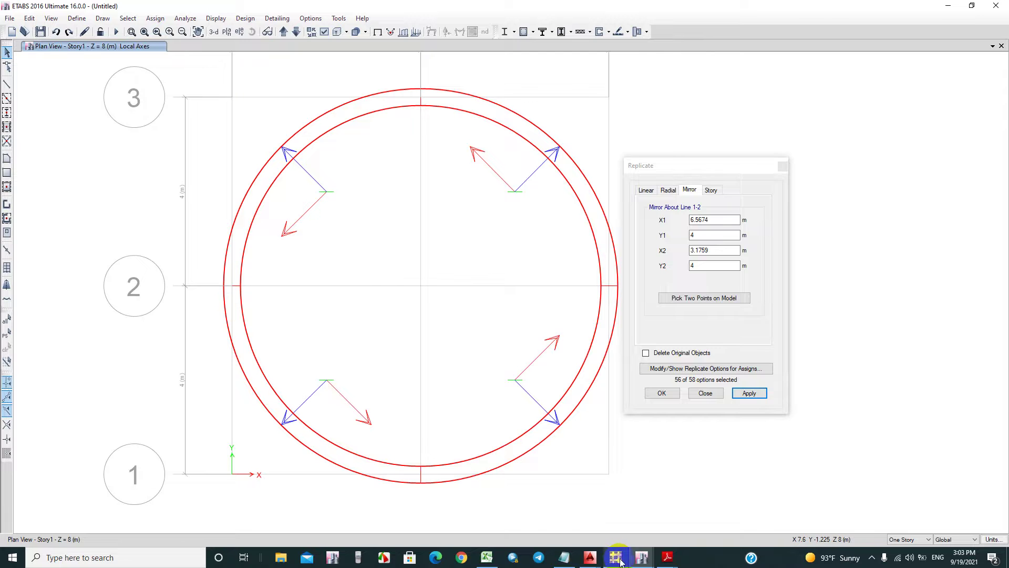
# Step: Switch to tower.dwg in AutoCAD and measure the horizontal distance from the outer ring's crown to the nearest corner of the red column
pyautogui.click(589, 557)
pyautogui.click(545, 518)
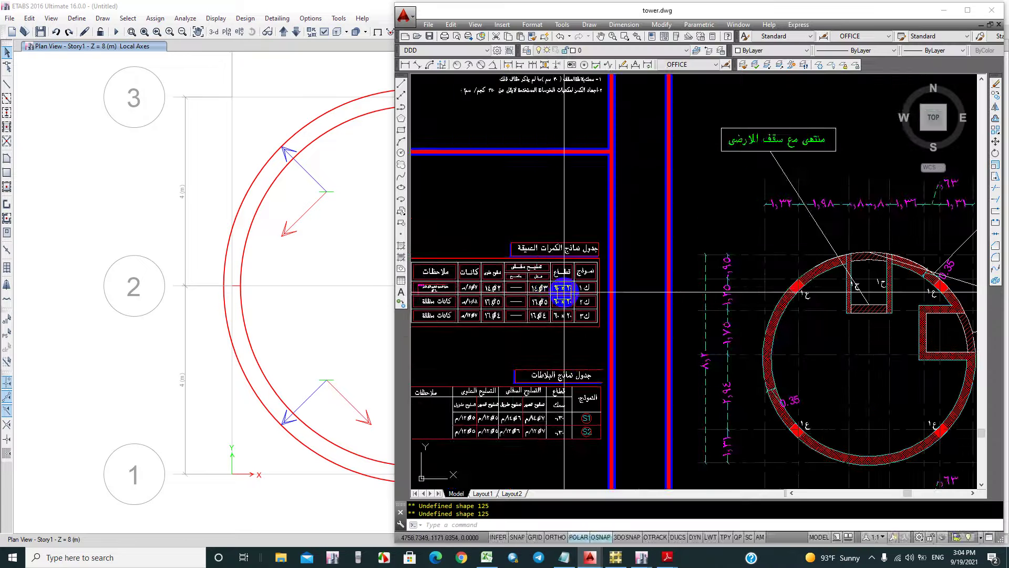
pyautogui.scroll(-2, 626, 323)
pyautogui.scroll(3, 768, 261)
pyautogui.press('Escape')
pyautogui.write('d')
pyautogui.press('space')
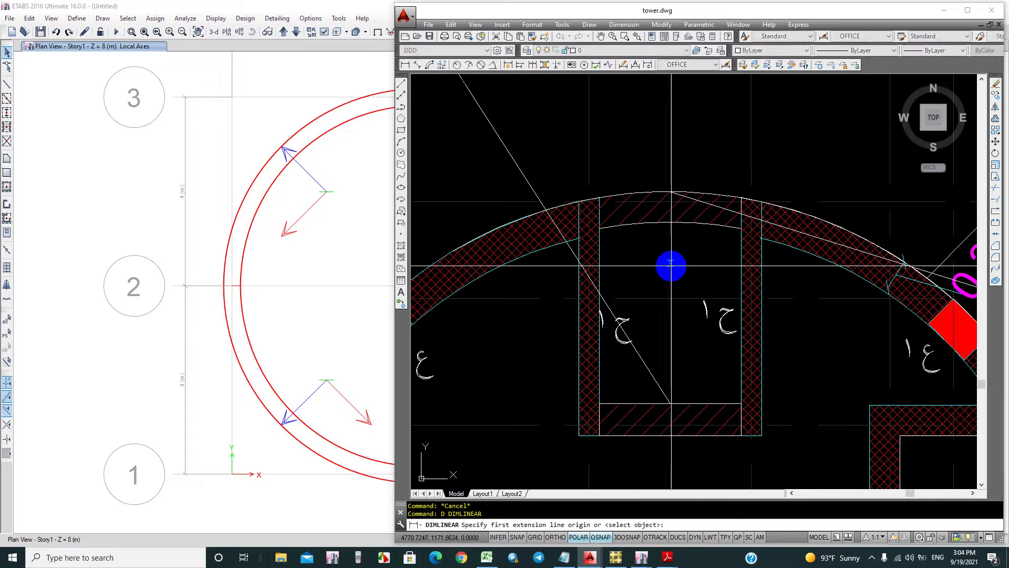
pyautogui.click(671, 190)
pyautogui.moveTo(930, 294); pyautogui.dragTo(825, 307, button='middle')
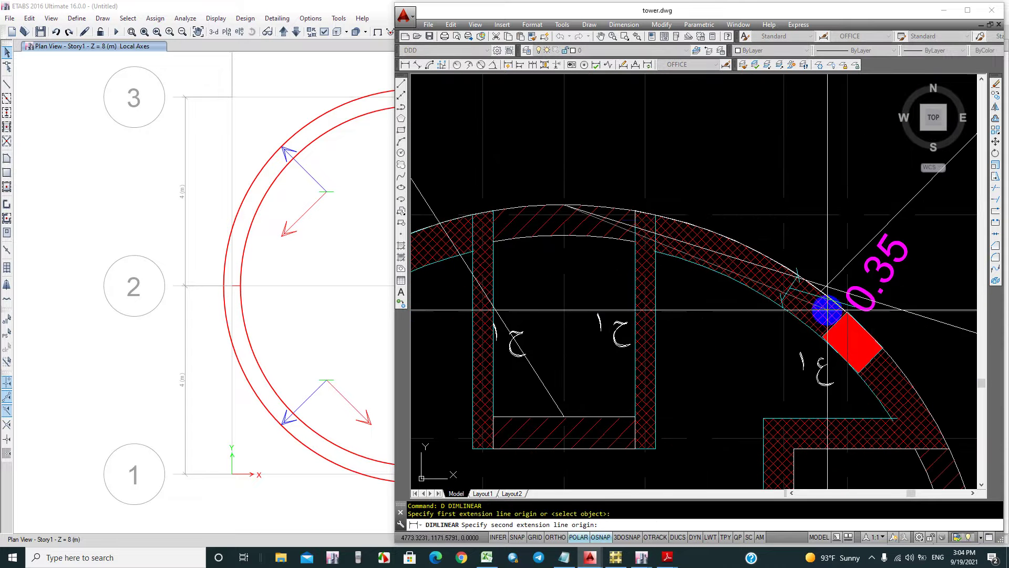
pyautogui.click(847, 314)
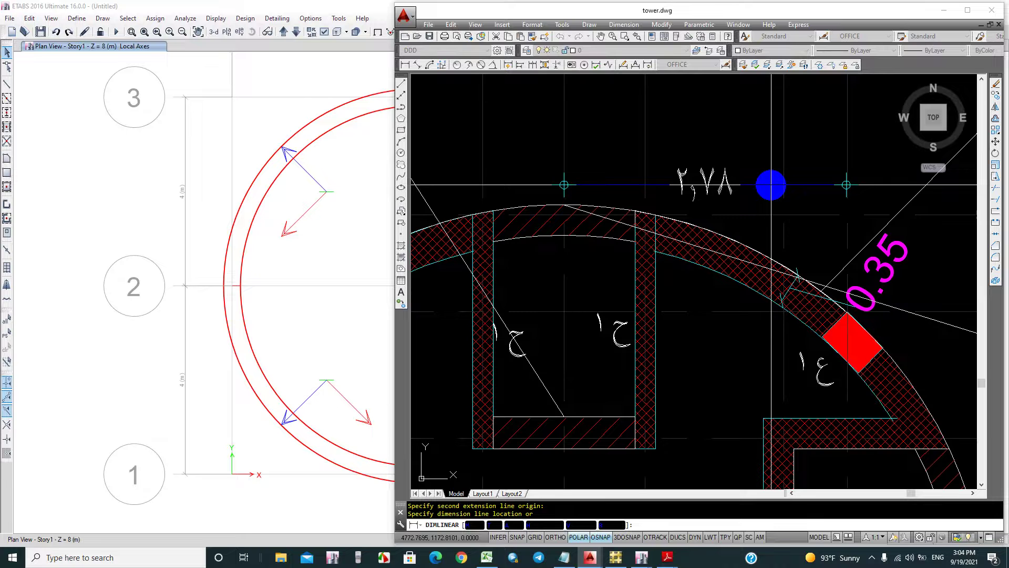
pyautogui.press('Escape')
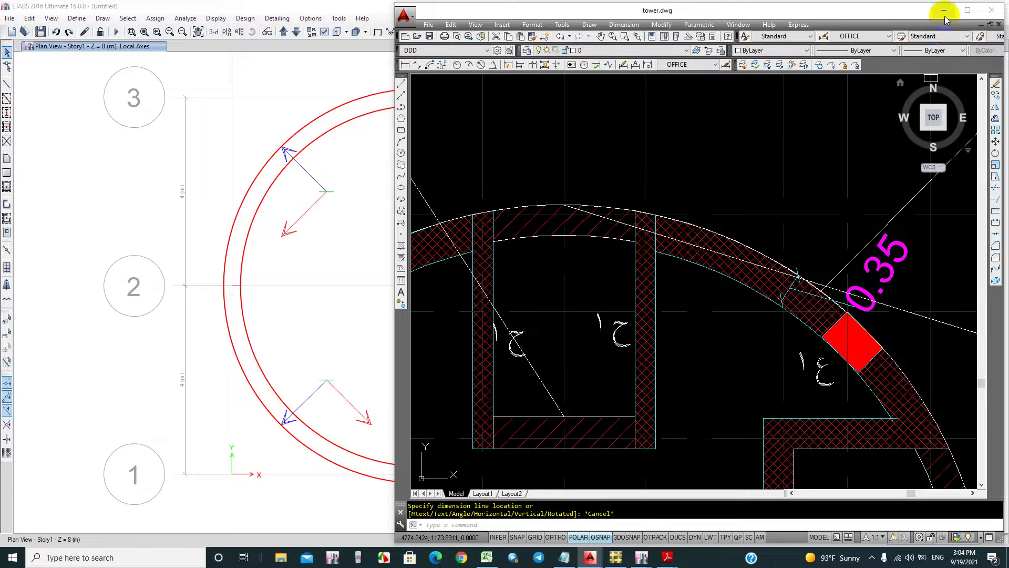
pyautogui.click(945, 11)
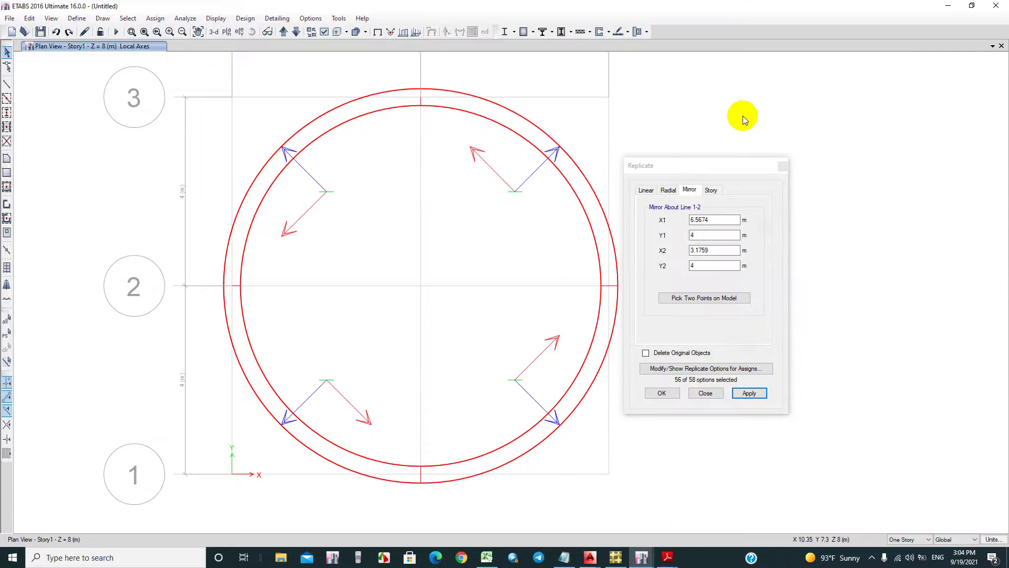
# Step: In ETABS, draw frame guide lines from grid point B-1 about 2.775 m along grid line 1, and vertically up through the ring wall
pyautogui.click(7, 84)
pyautogui.click(419, 476)
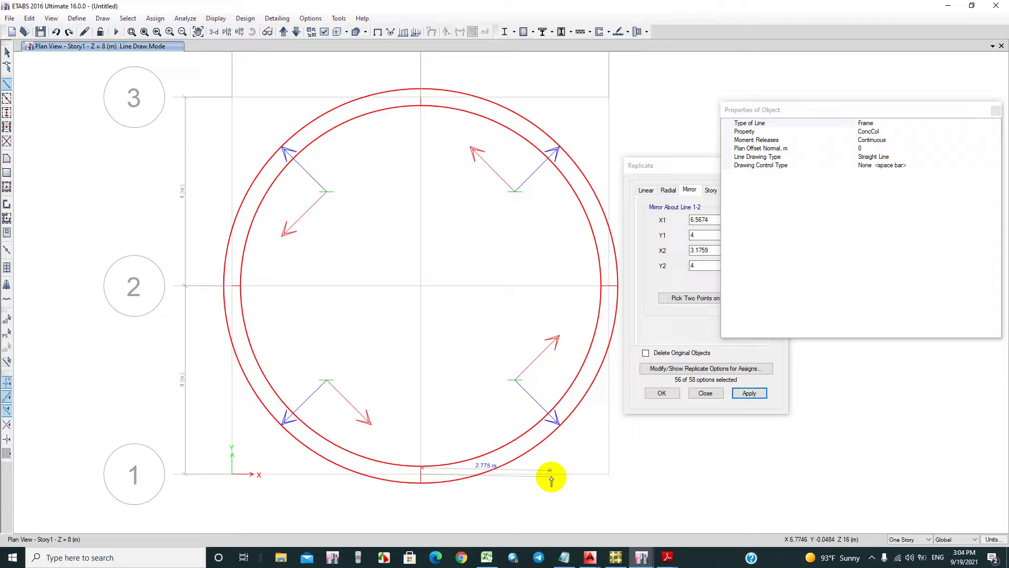
pyautogui.click(552, 476)
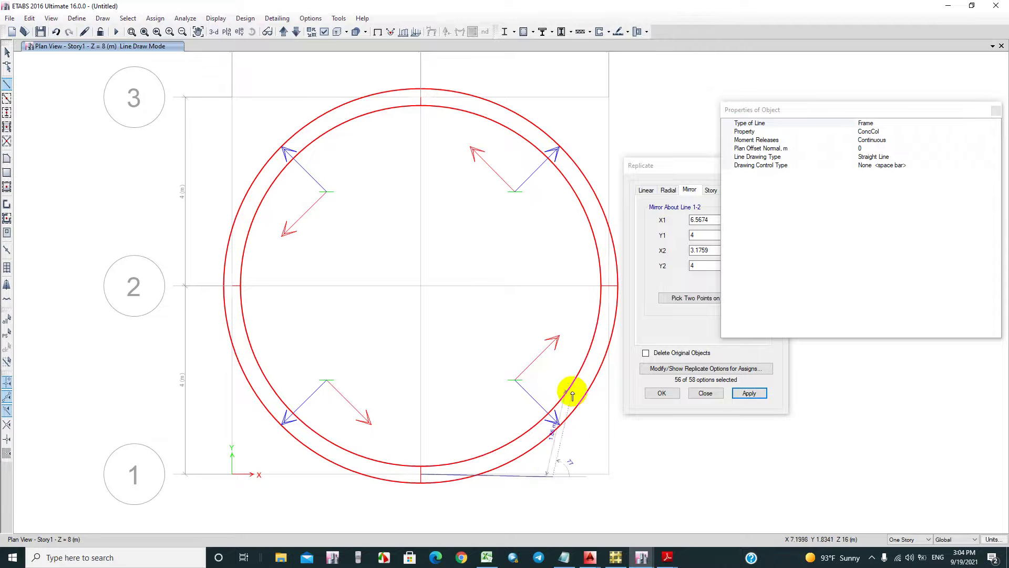
pyautogui.click(552, 308)
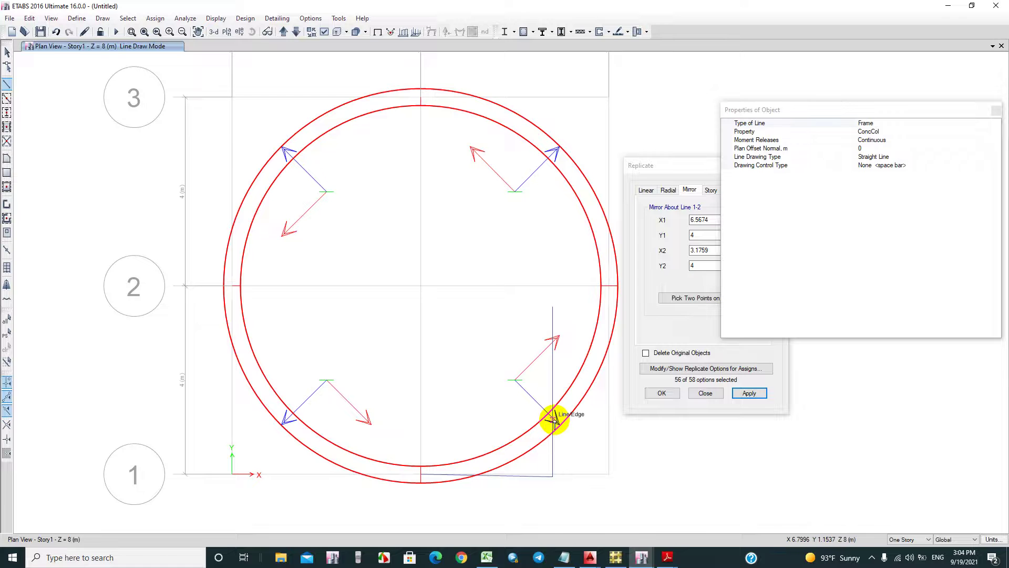
pyautogui.scroll(5, 552, 419)
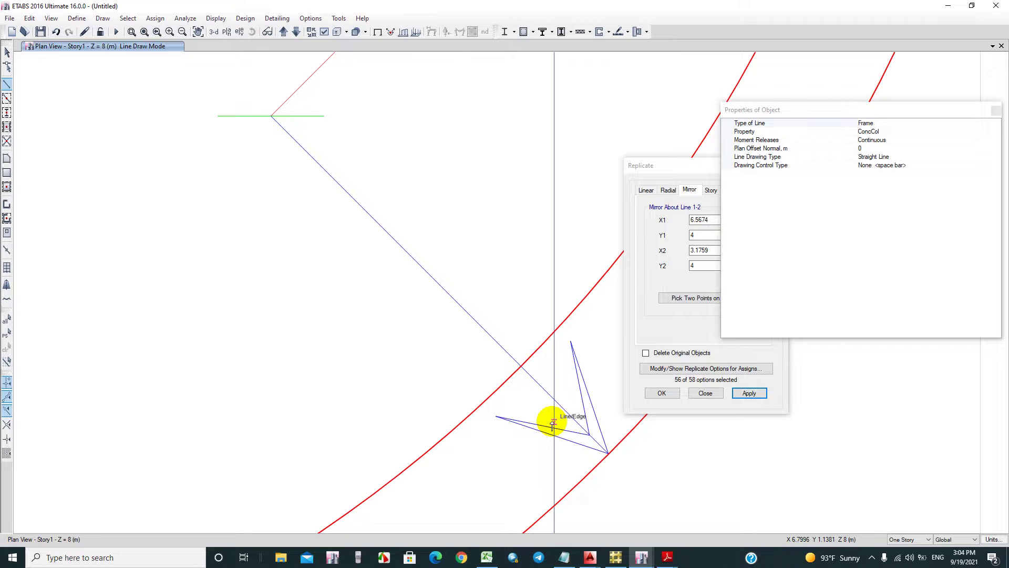
# Step: Check the snap options and draw a guide line from the vertical guide, midway between the ring edges, outward beyond the ring
pyautogui.click(102, 18)
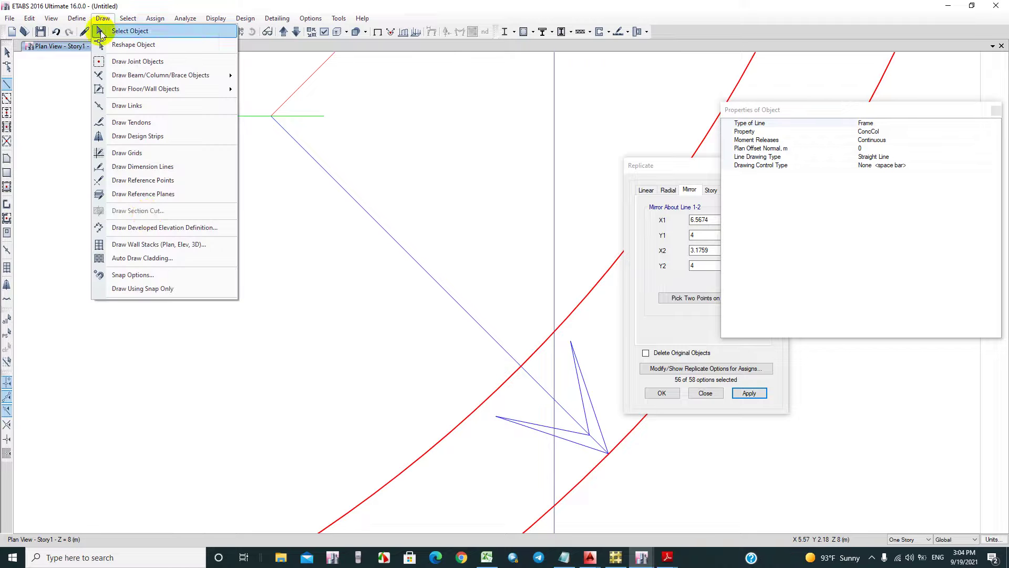
pyautogui.click(132, 275)
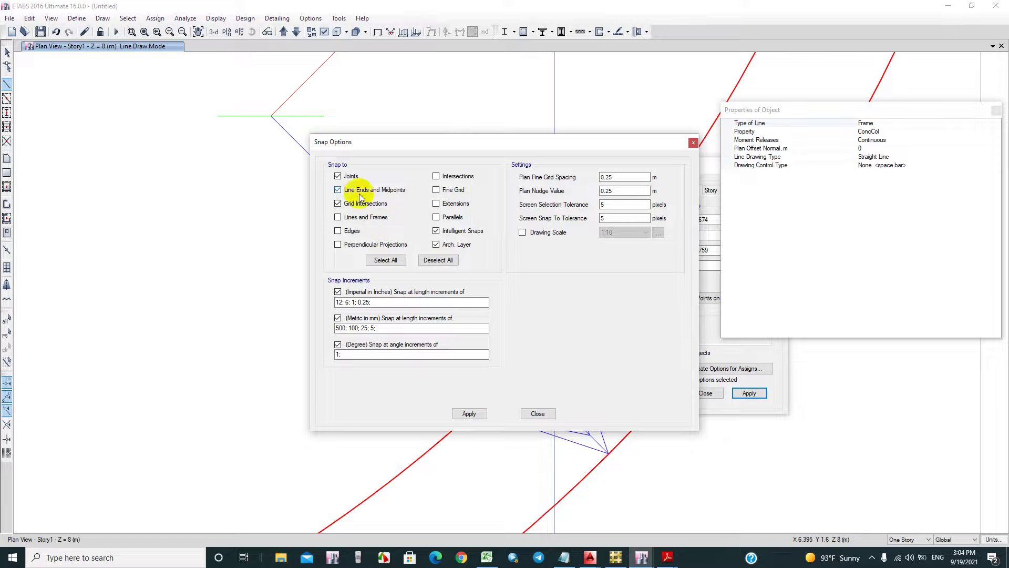
pyautogui.click(538, 413)
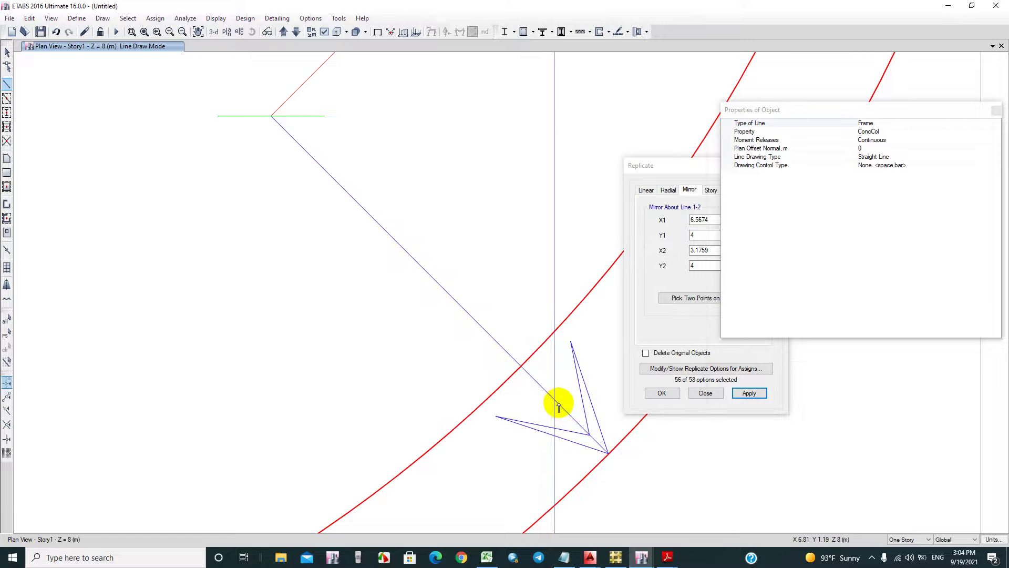
pyautogui.scroll(-3, 545, 424)
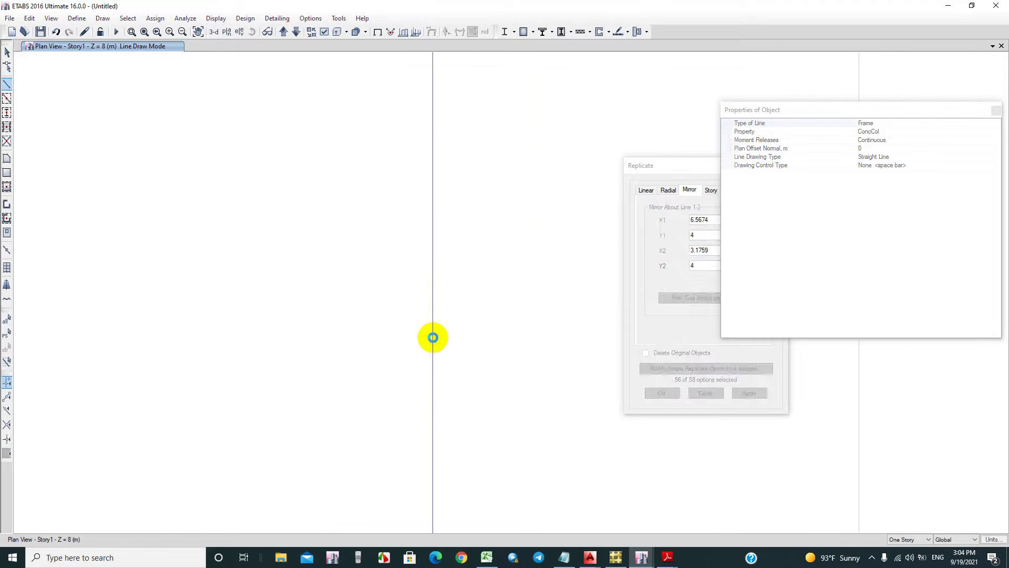
pyautogui.click(642, 462)
pyautogui.press('Escape')
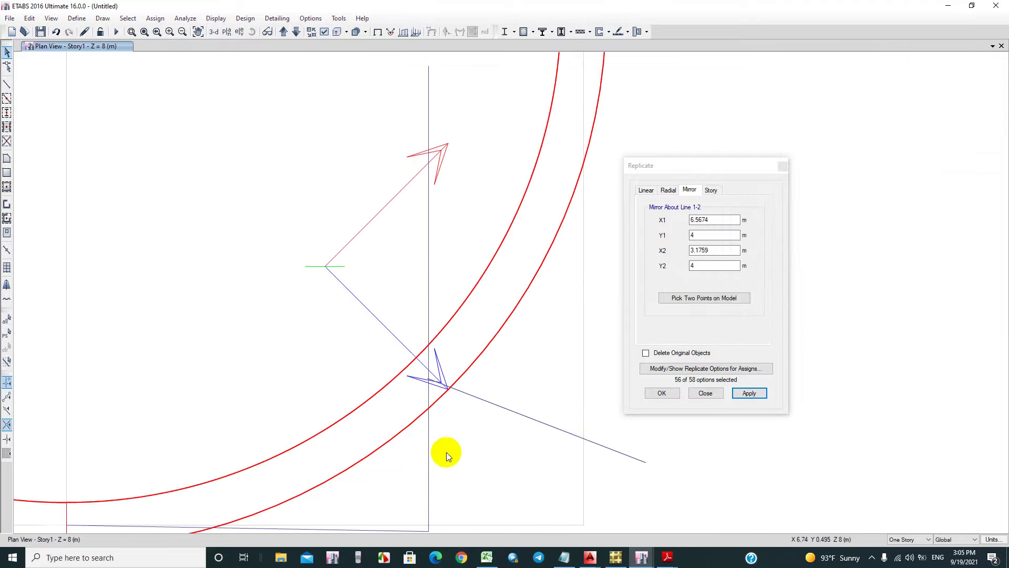
# Step: Delete the guide line along grid line 1 and the vertical guide line
pyautogui.click(424, 458)
pyautogui.moveTo(403, 450); pyautogui.dragTo(500, 368, button='middle')
pyautogui.press('Delete')
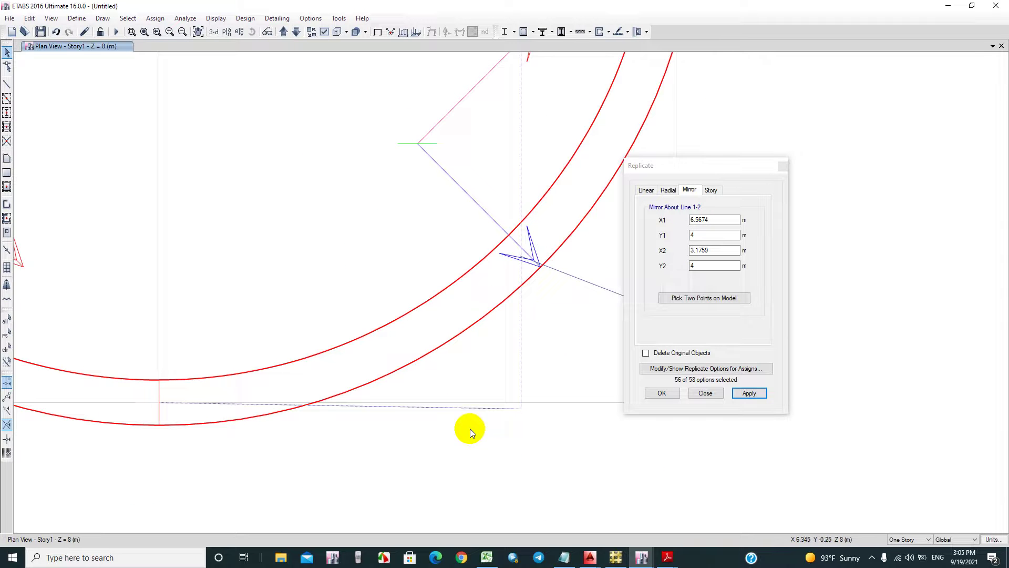
pyautogui.moveTo(540, 299); pyautogui.dragTo(434, 342, button='middle')
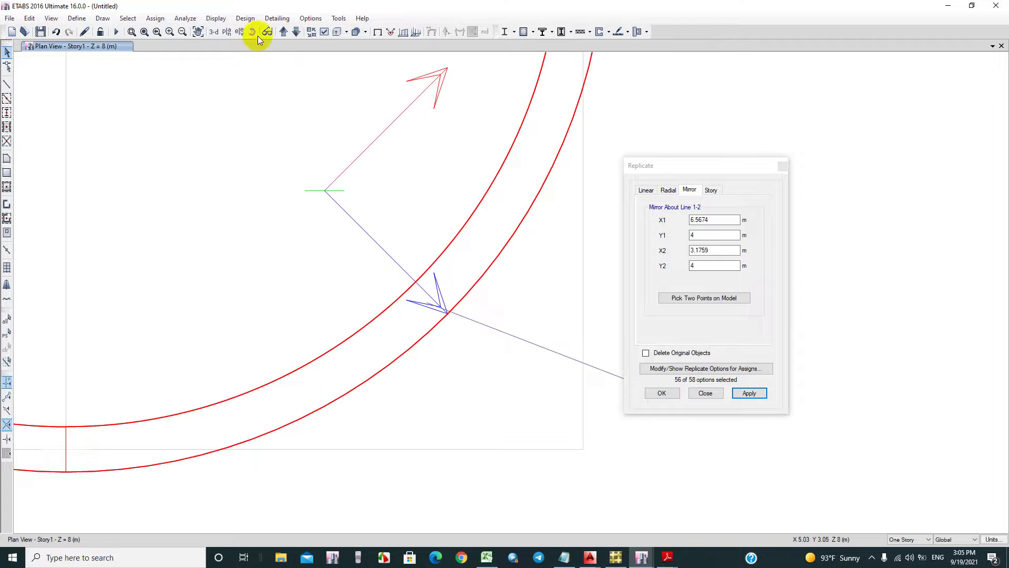
# Step: Turn off the display of shell local axes in the plan view
pyautogui.click(324, 31)
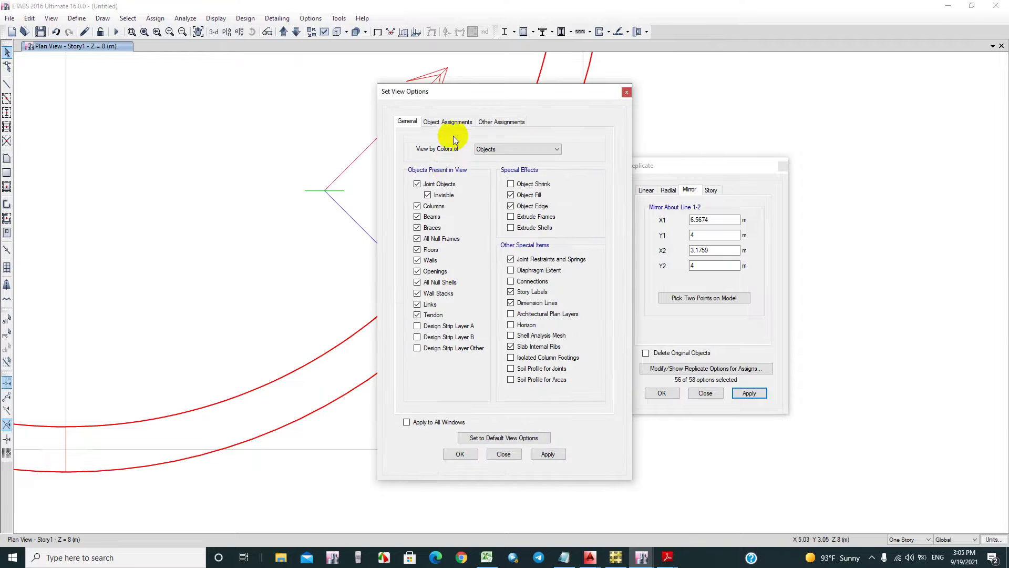
pyautogui.click(448, 122)
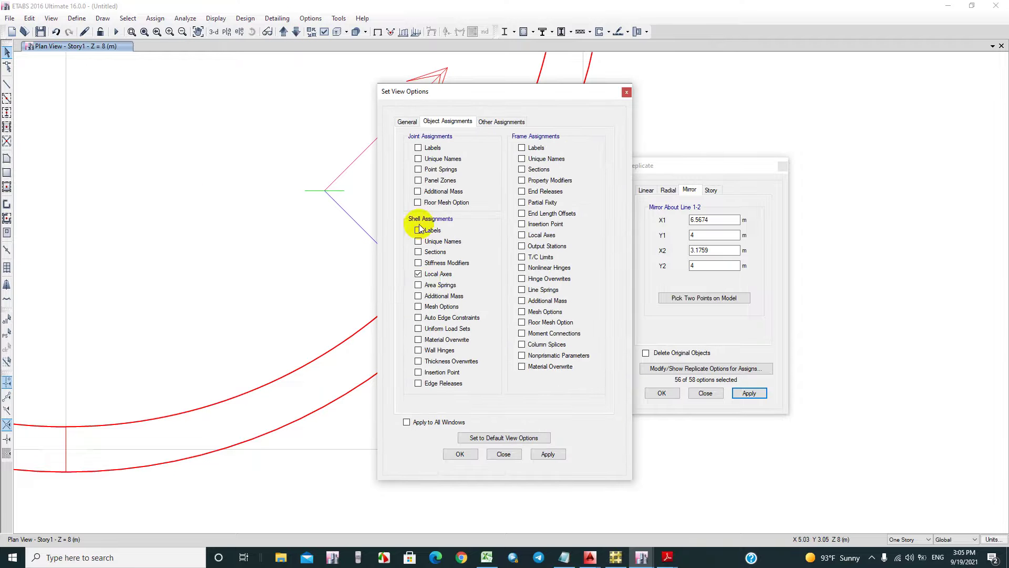
pyautogui.click(458, 452)
# Step: Place a C 350X600 column on the ring wall at the inner end of the remaining guide line
pyautogui.click(7, 113)
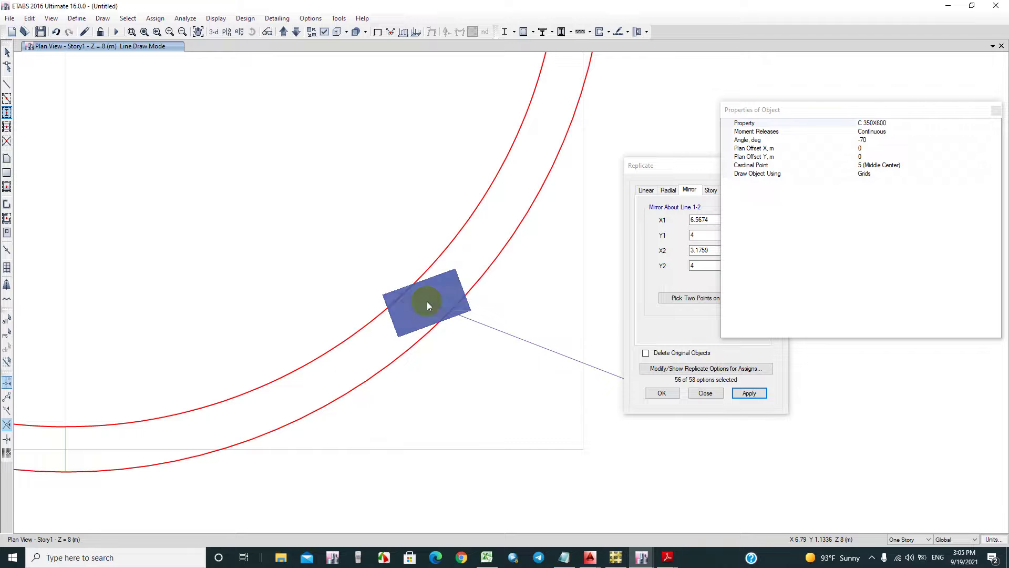
pyautogui.click(427, 301)
pyautogui.press('Escape')
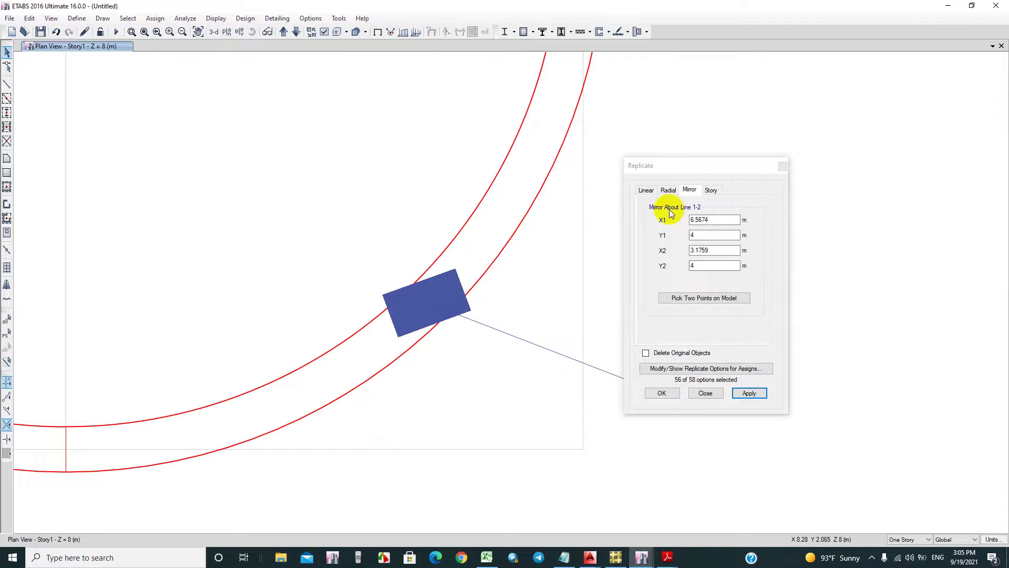
# Step: Set the local axis angle of the lower-right ring column to -45 degrees and remove the guide line beside it
pyautogui.moveTo(360, 446); pyautogui.dragTo(577, 245)
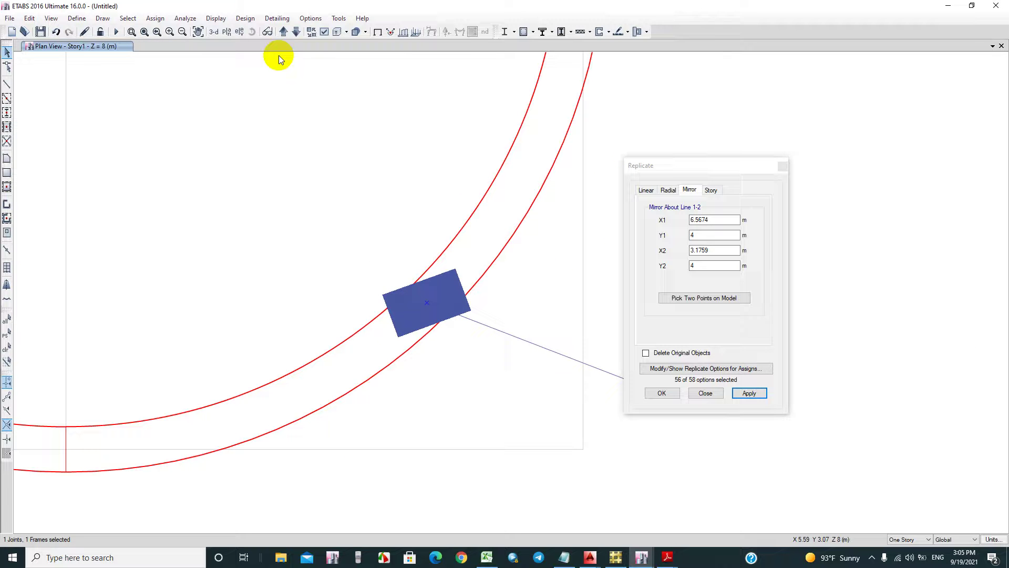
pyautogui.click(153, 18)
pyautogui.moveTo(170, 48)
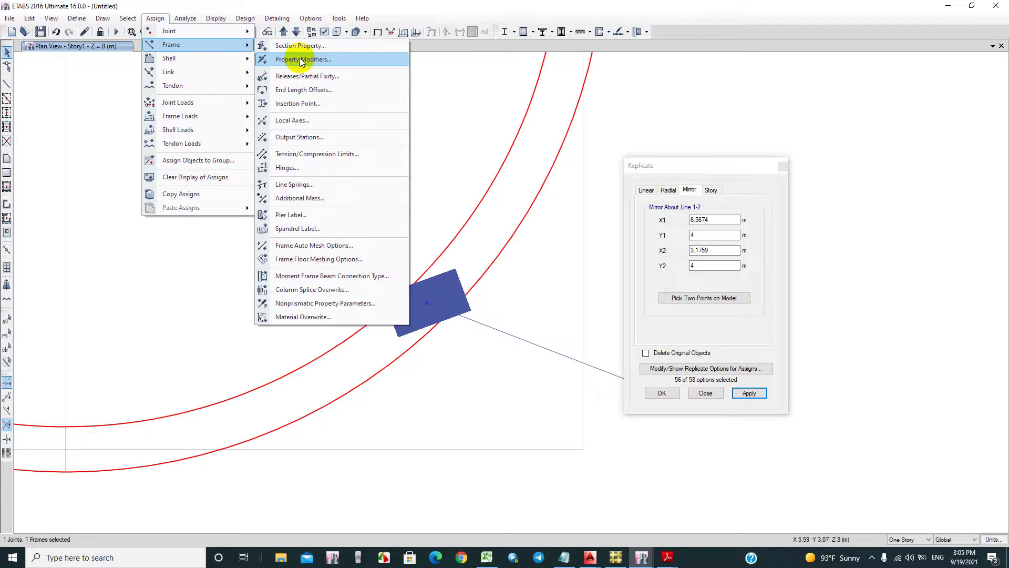
pyautogui.click(310, 121)
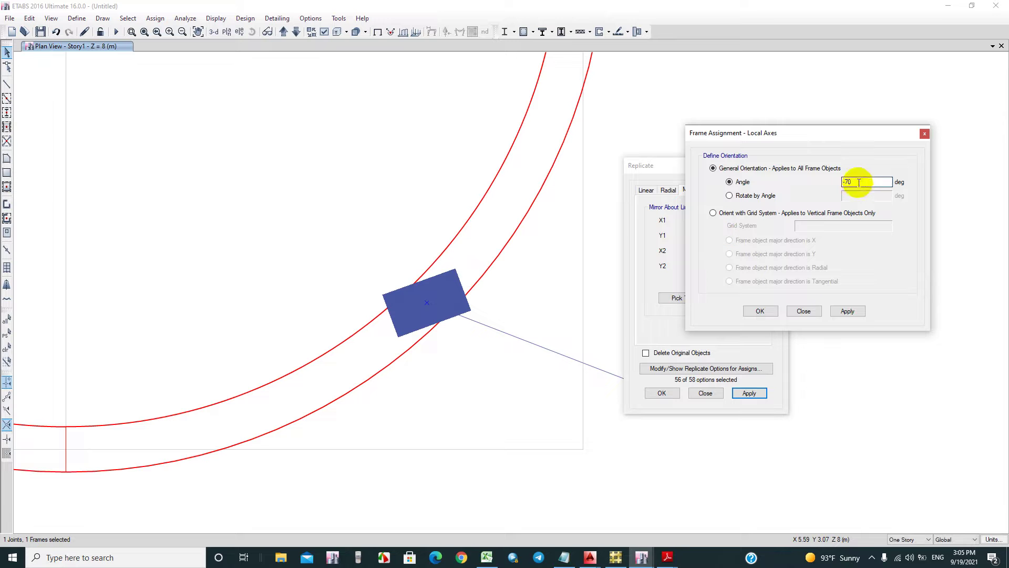
pyautogui.write('-45')
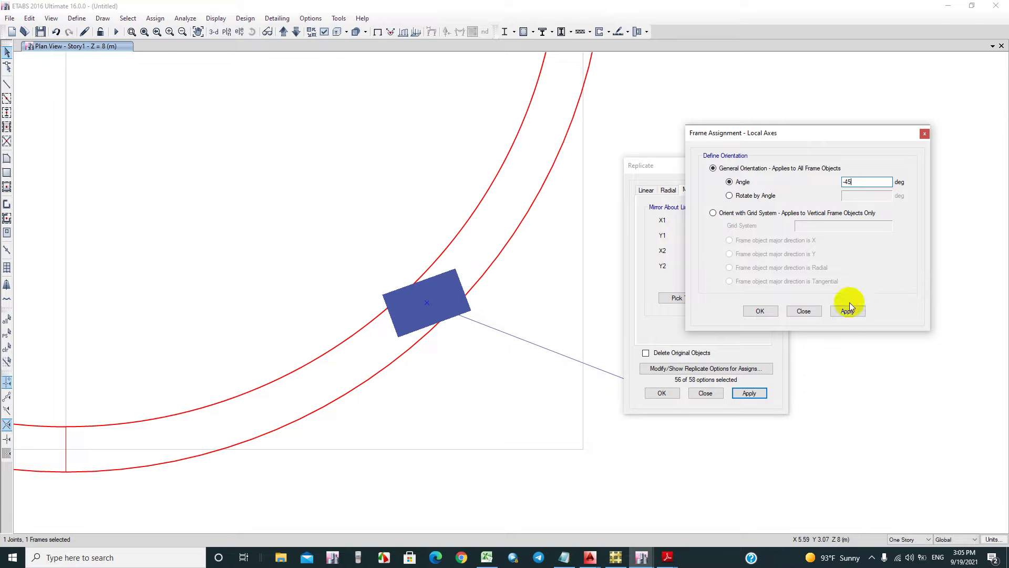
pyautogui.click(848, 310)
pyautogui.scroll(-3, 453, 310)
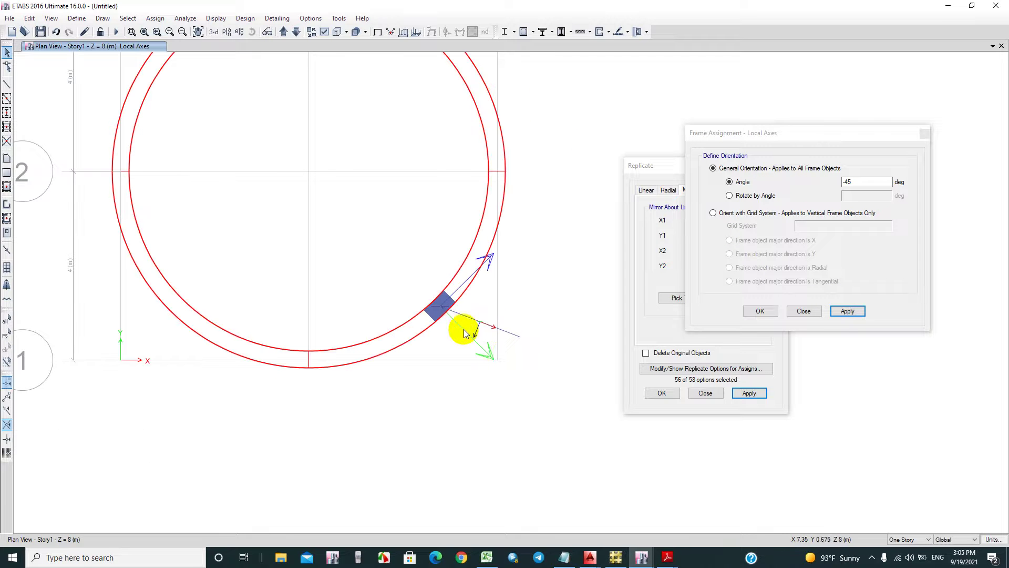
pyautogui.click(503, 362)
# Step: Check the snap options and mirror the rotated column about the vertical grid line through the ring's centre at X = 4 m
pyautogui.moveTo(407, 368); pyautogui.dragTo(480, 270)
pyautogui.click(804, 310)
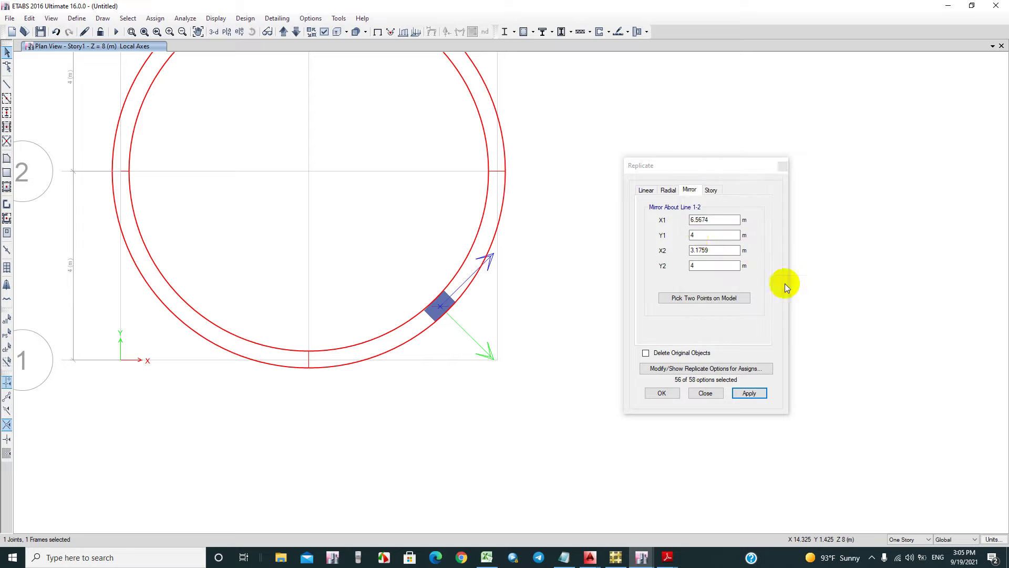
pyautogui.click(721, 297)
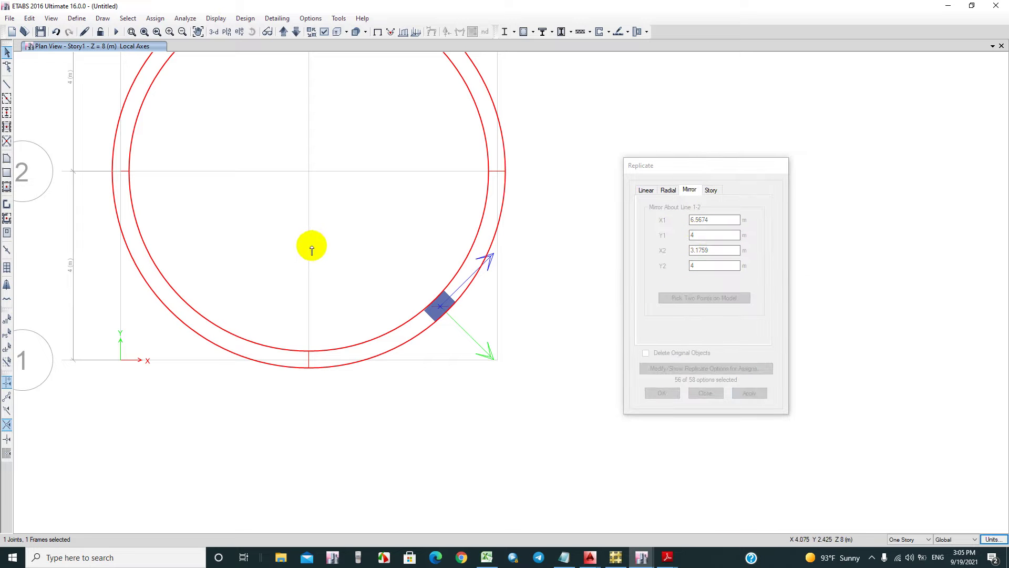
pyautogui.click(103, 18)
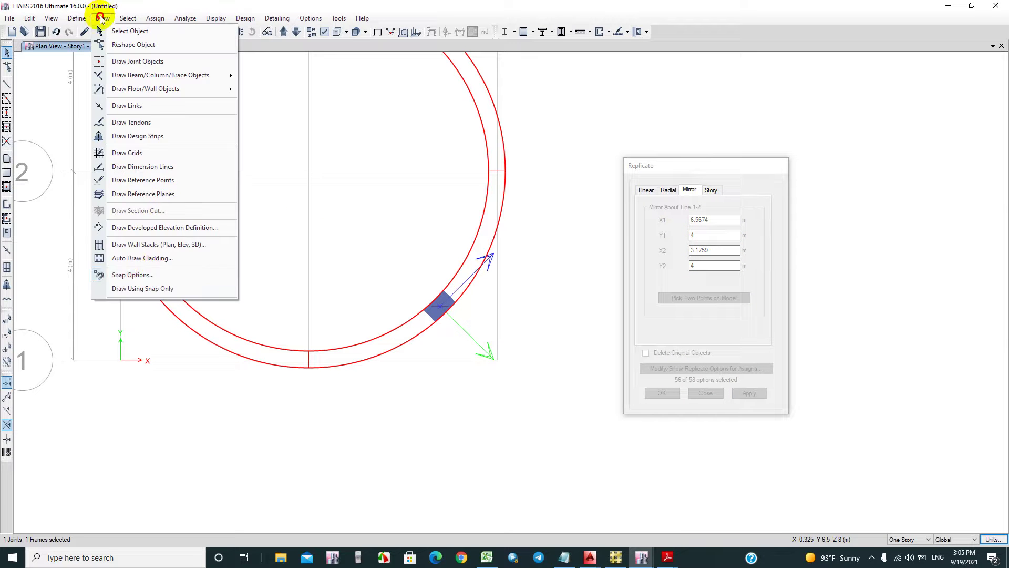
pyautogui.click(145, 276)
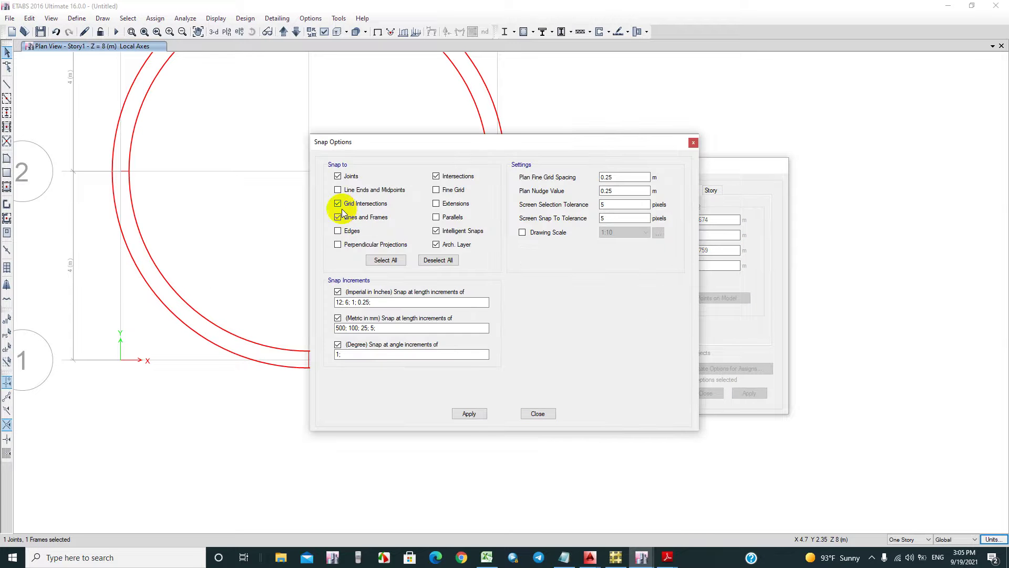
pyautogui.click(538, 413)
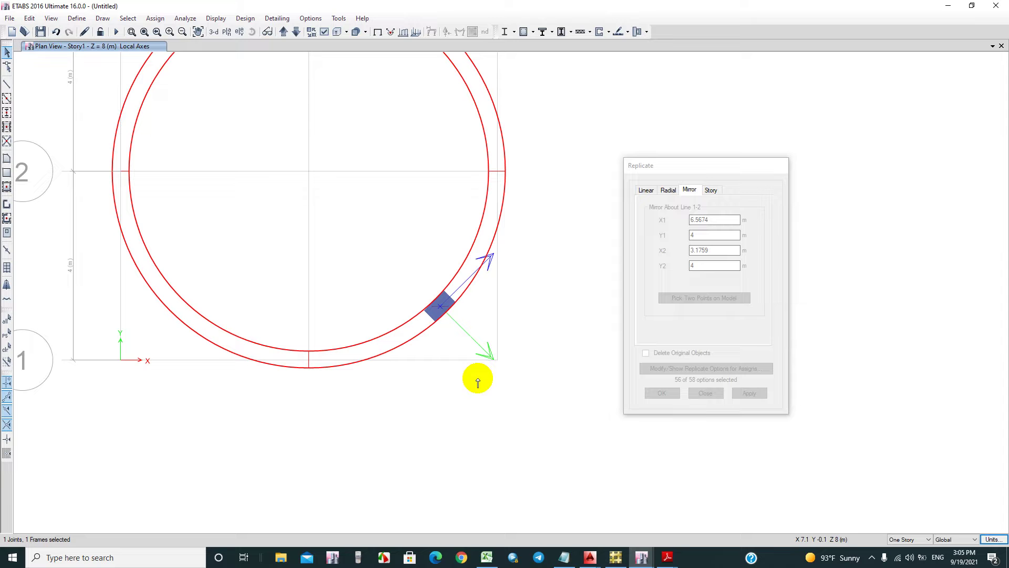
pyautogui.click(312, 271)
pyautogui.click(308, 125)
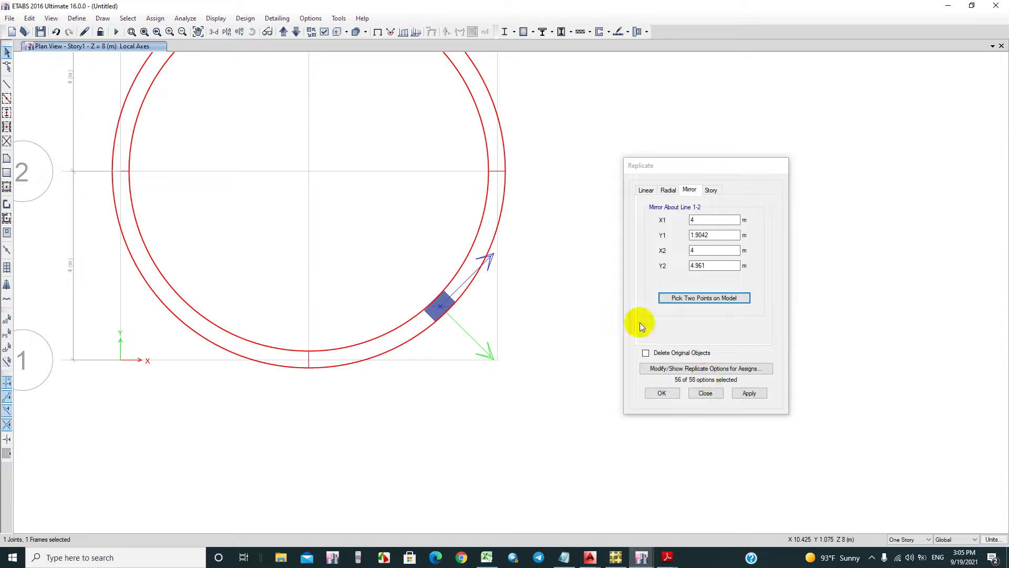
pyautogui.click(748, 394)
# Step: Mirror the two lower columns about grid line 2 at Y = 4 m onto the upper half of the ring
pyautogui.moveTo(142, 398); pyautogui.dragTo(478, 237)
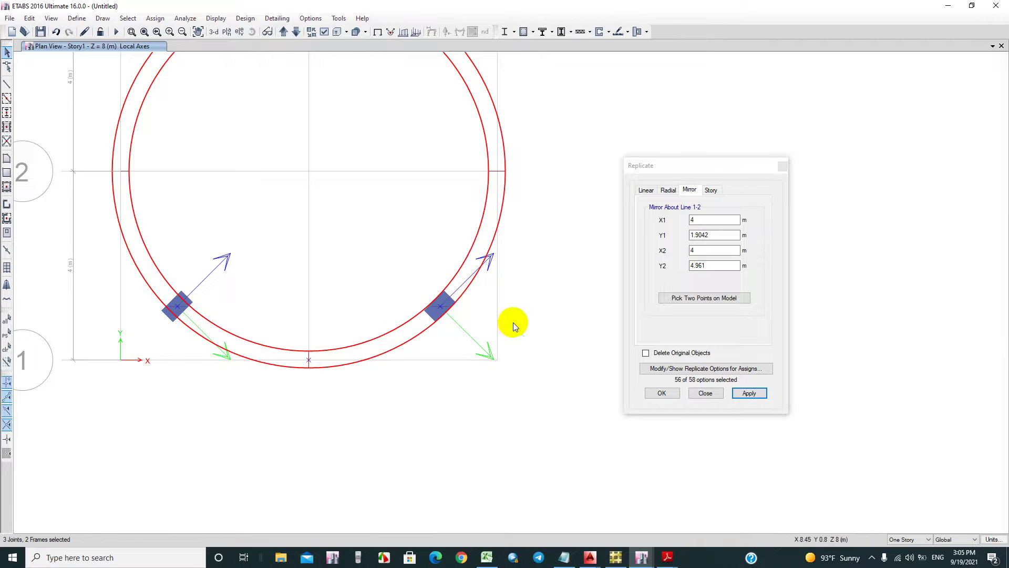
pyautogui.click(677, 298)
pyautogui.click(388, 171)
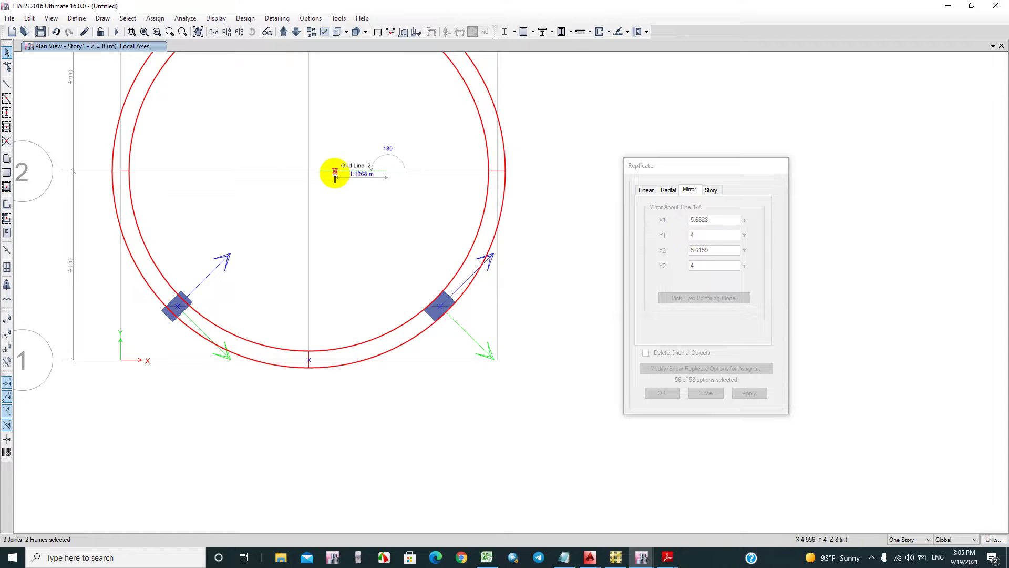
pyautogui.click(290, 174)
pyautogui.click(749, 393)
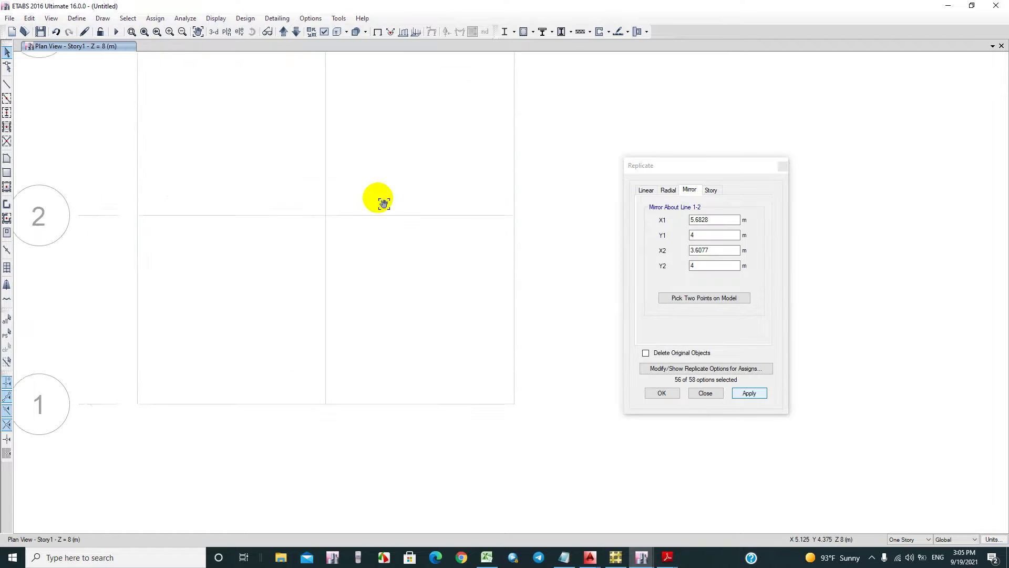
pyautogui.click(662, 393)
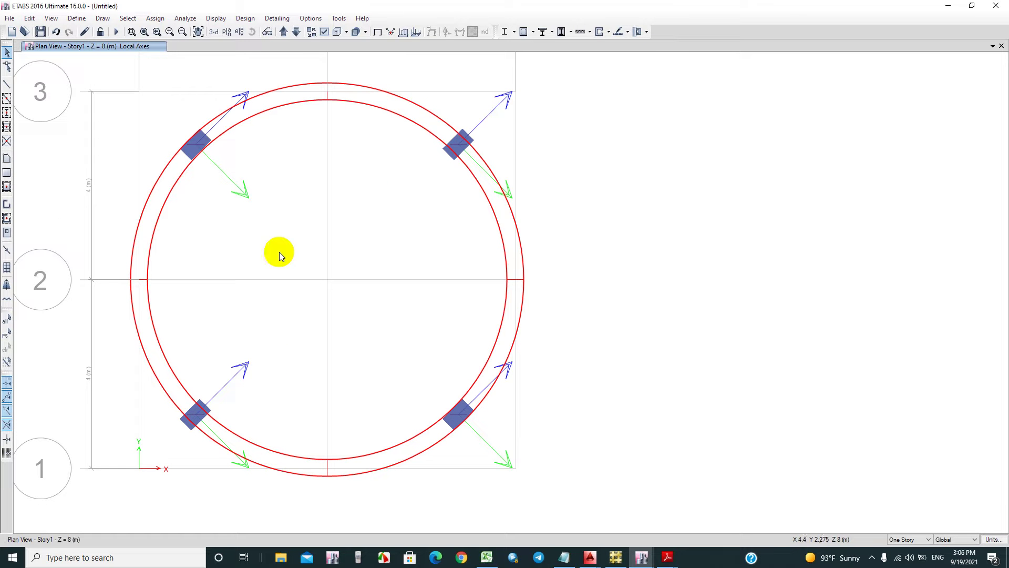
# Step: Set the local axis angle of the upper-right and lower-left columns to 45 degrees and switch to the 3-D view
pyautogui.click(458, 142)
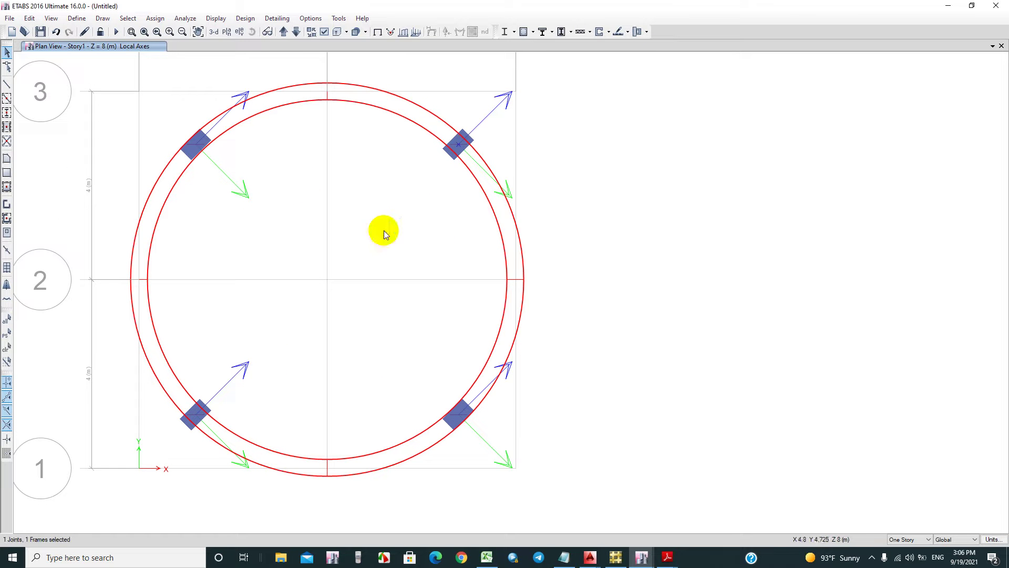
pyautogui.click(195, 415)
pyautogui.click(157, 19)
pyautogui.moveTo(163, 40)
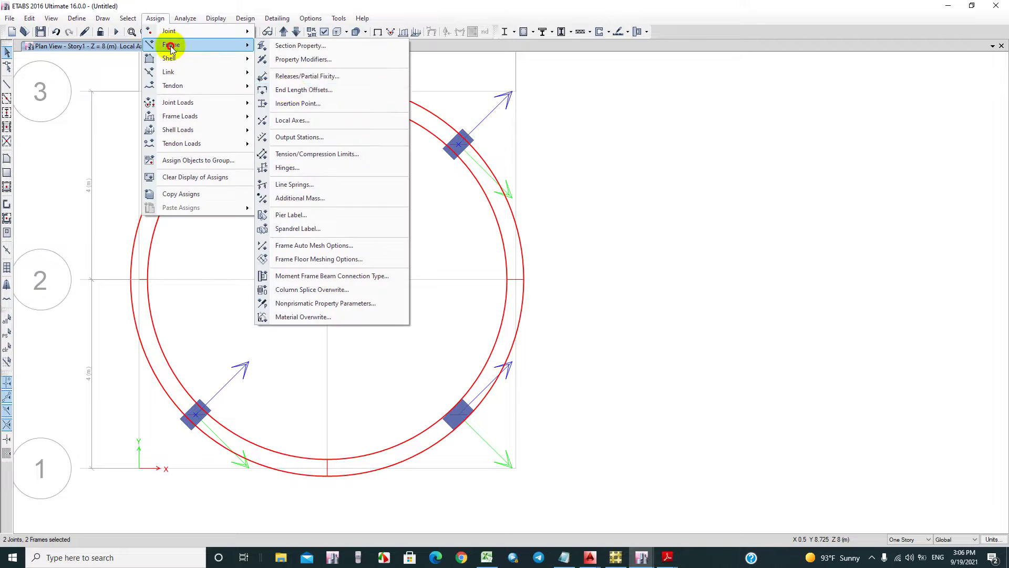
pyautogui.click(315, 115)
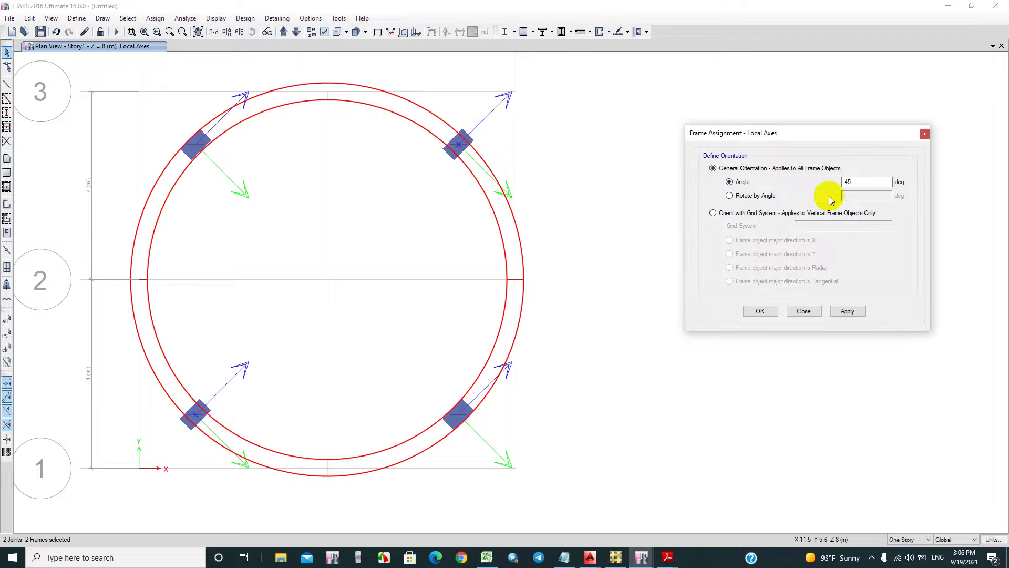
pyautogui.doubleClick(852, 182)
pyautogui.write('-45')
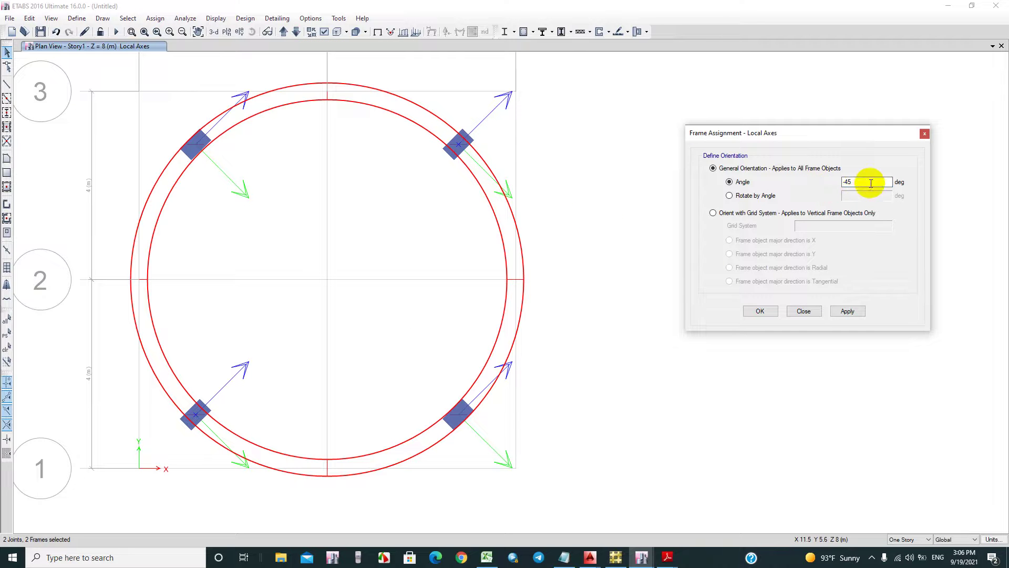
pyautogui.click(760, 311)
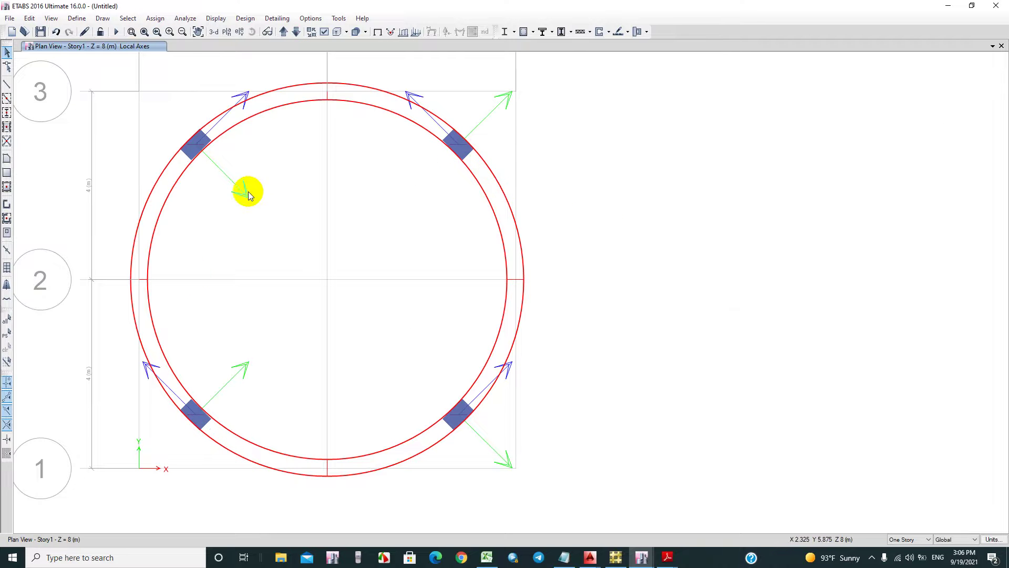
pyautogui.click(215, 32)
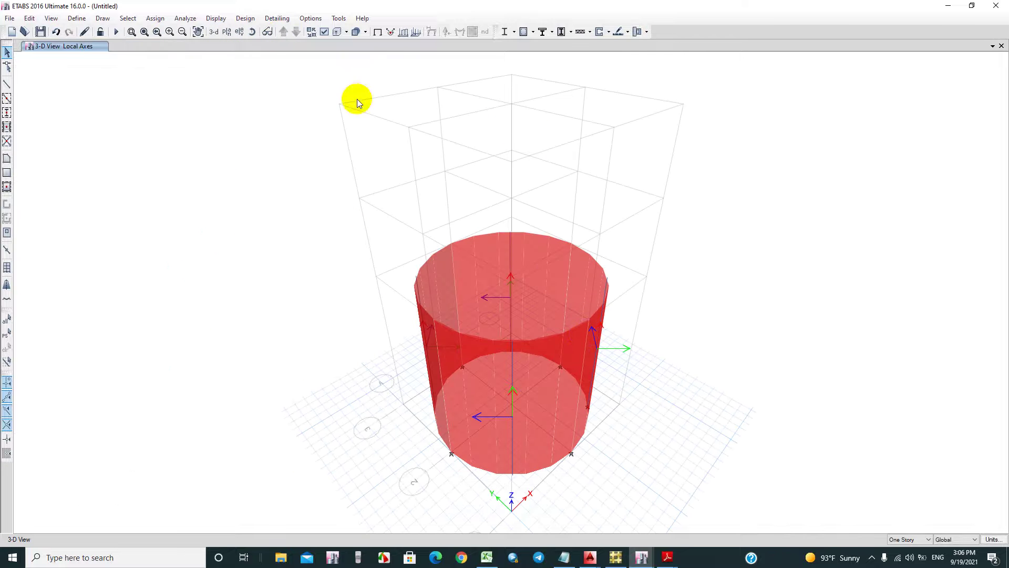
# Step: Try to replicate the columns on Story2 and Story3
pyautogui.click(138, 20)
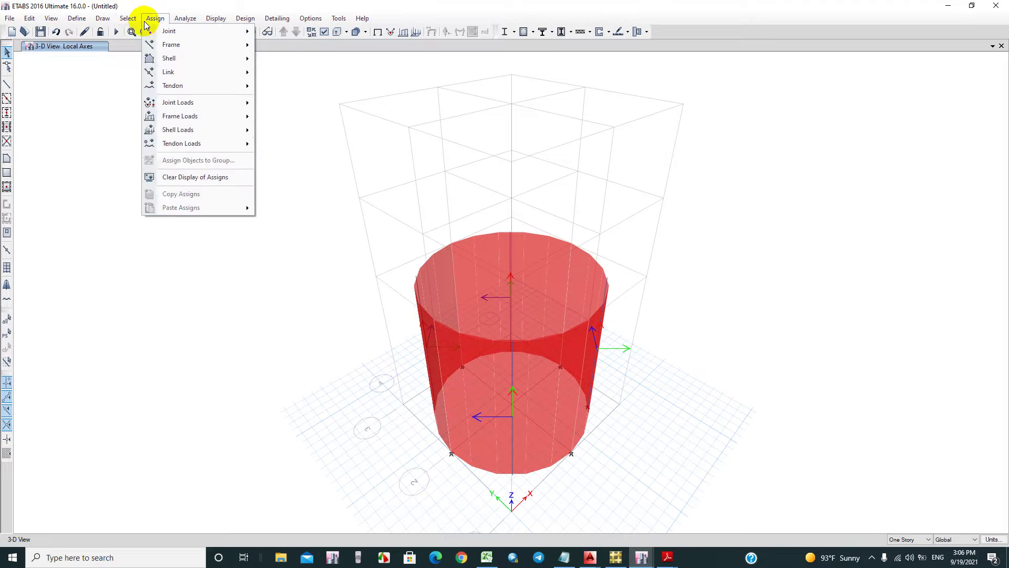
pyautogui.moveTo(158, 31)
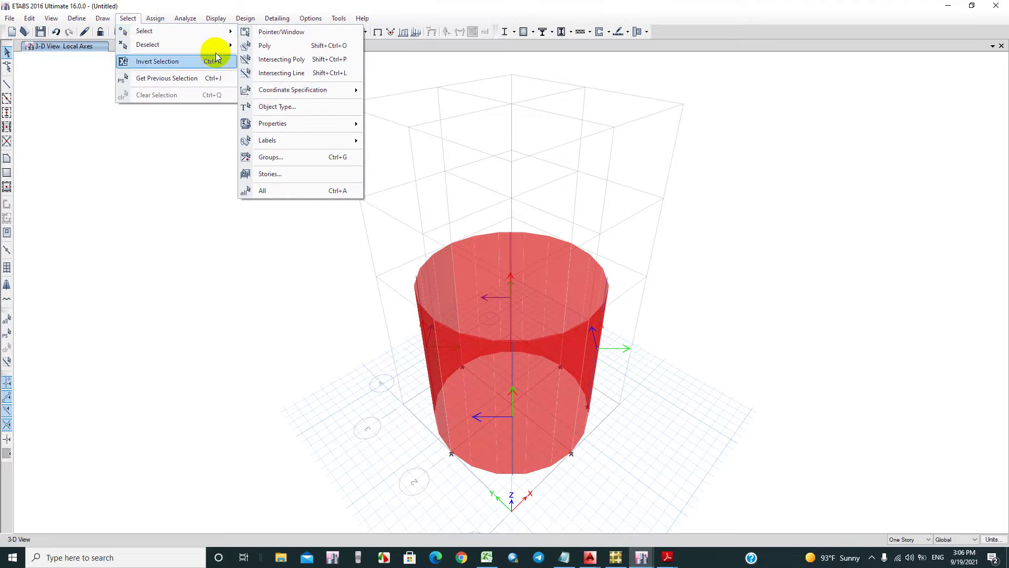
pyautogui.click(265, 105)
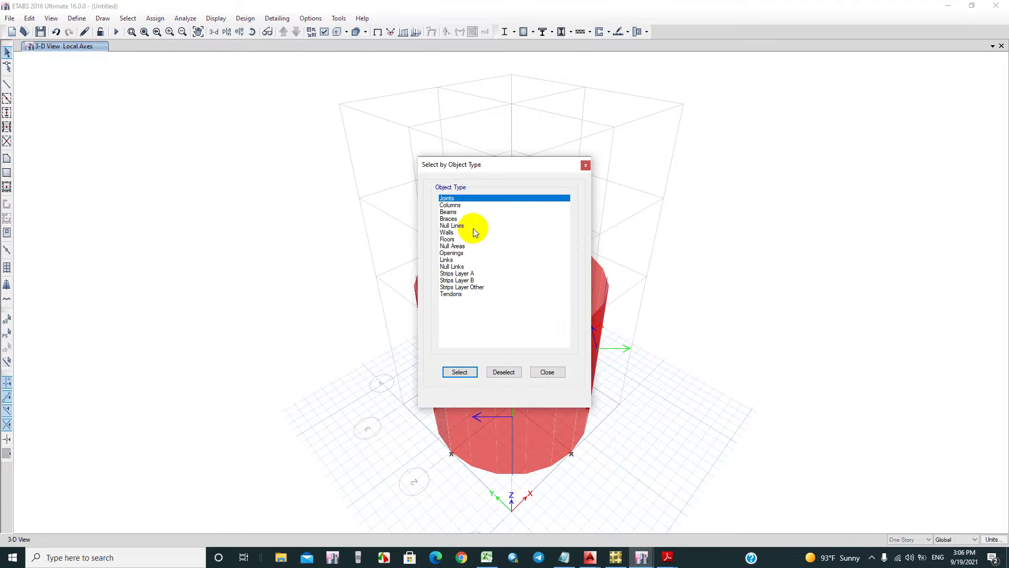
pyautogui.click(449, 212)
pyautogui.click(534, 372)
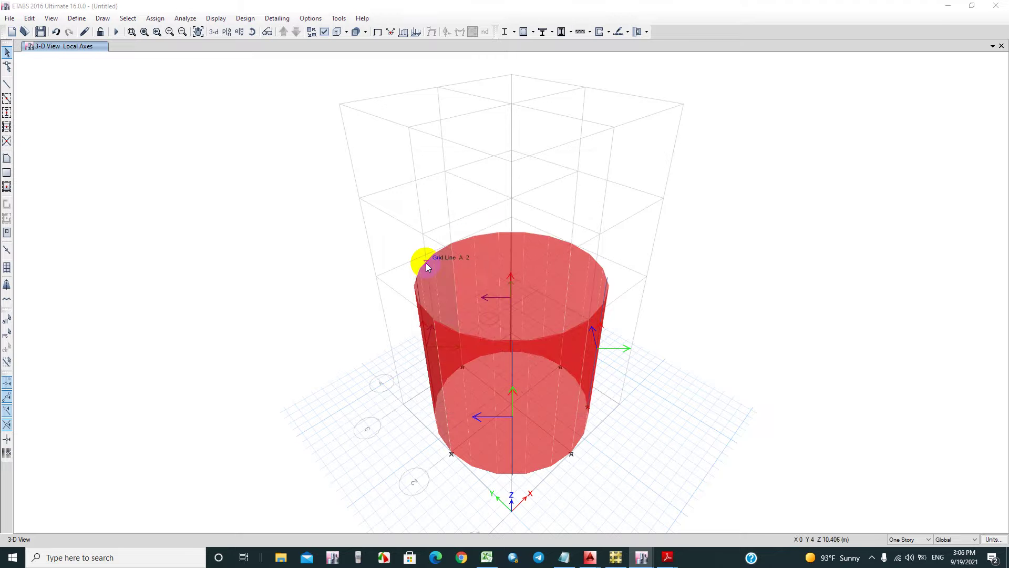
pyautogui.hotkey('ctrl', 'r')
pyautogui.click(711, 189)
pyautogui.click(683, 221)
pyautogui.keyDown('shift'); pyautogui.click(681, 228); pyautogui.keyUp('shift')
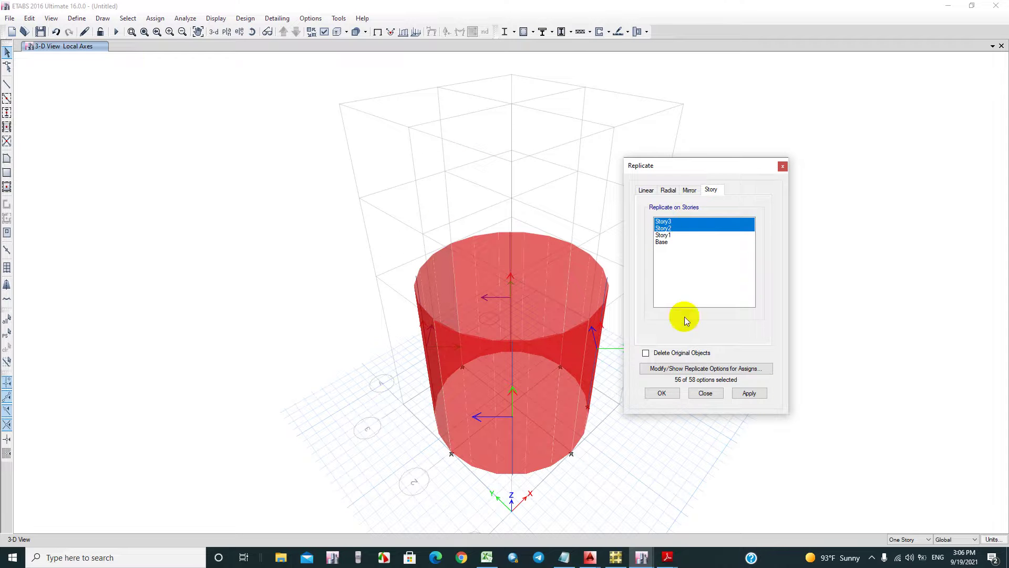
pyautogui.click(664, 393)
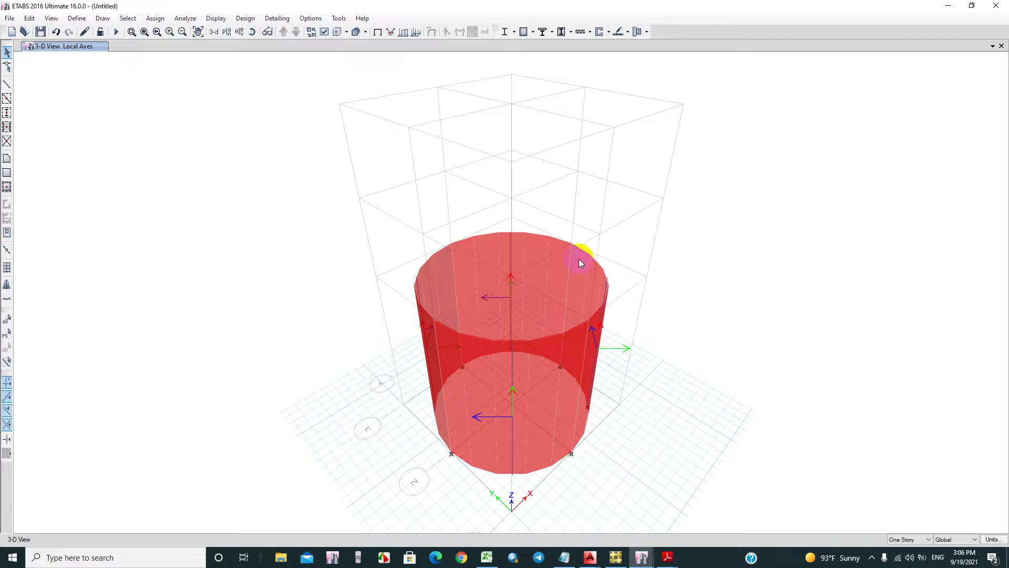
# Step: Select all objects of type Columns and replicate them on Story2 and Story3
pyautogui.click(128, 18)
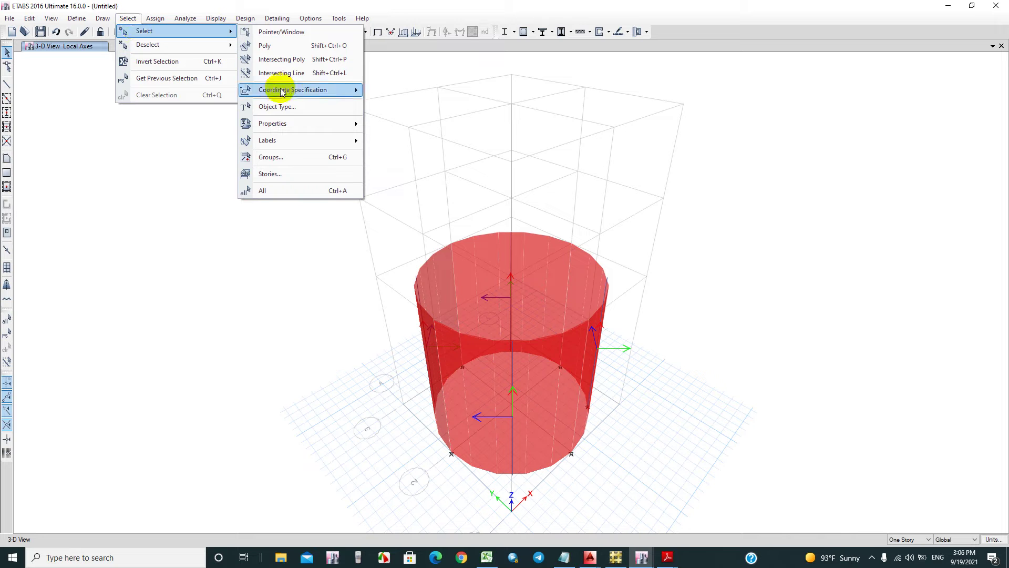
pyautogui.click(277, 106)
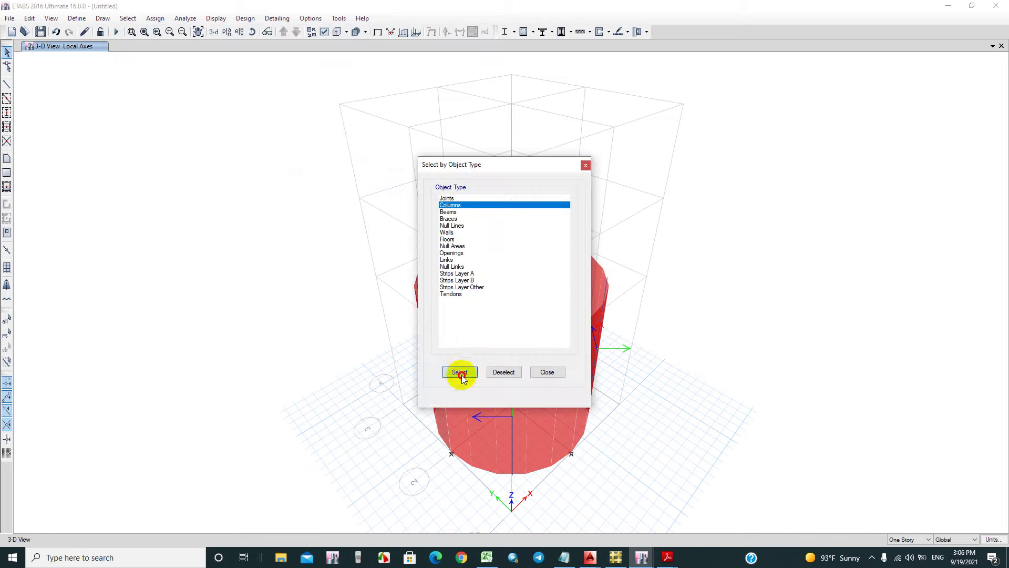
pyautogui.click(460, 372)
pyautogui.hotkey('ctrl', 'r')
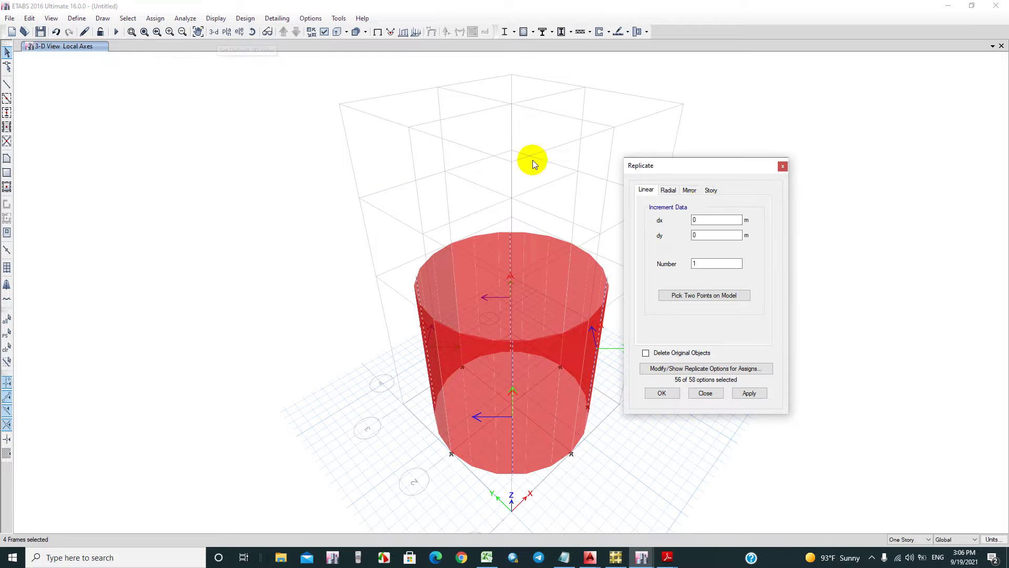
pyautogui.click(710, 190)
pyautogui.keyDown('shift'); pyautogui.click(668, 228); pyautogui.keyUp('shift')
pyautogui.click(661, 393)
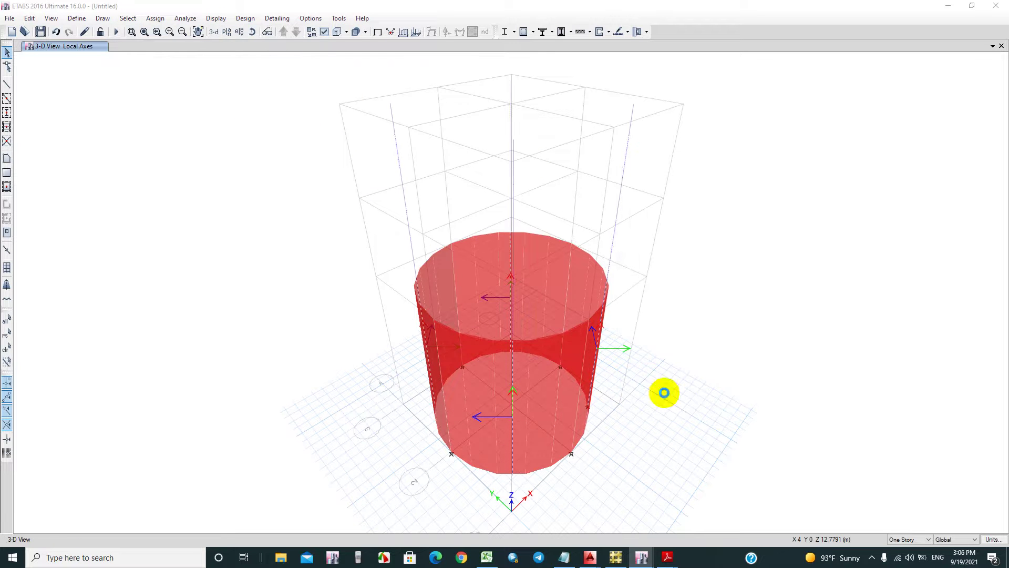
# Step: Display the 3-D model extruded without local axes and open the Story3 plan view
pyautogui.click(337, 31)
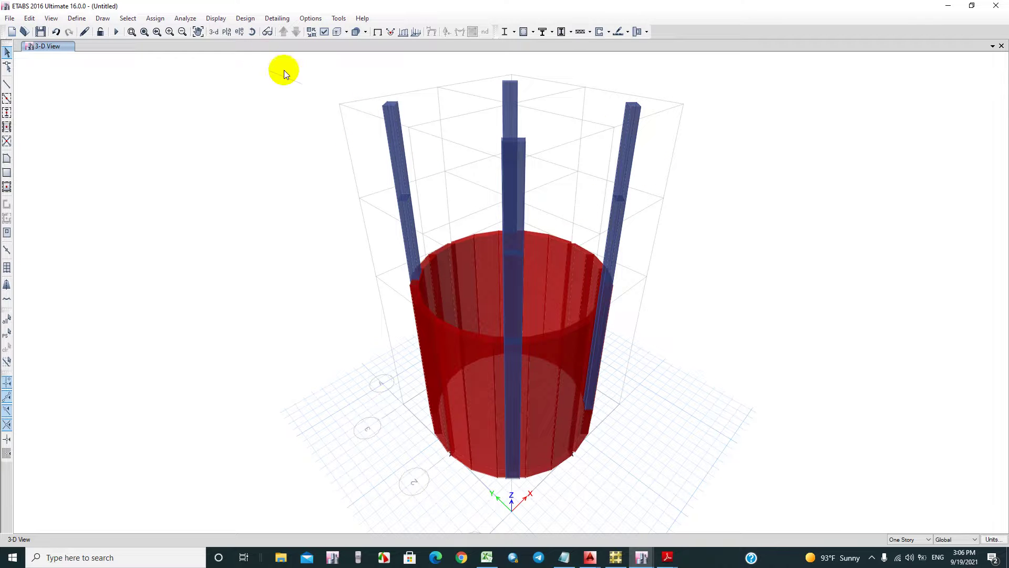
pyautogui.click(226, 32)
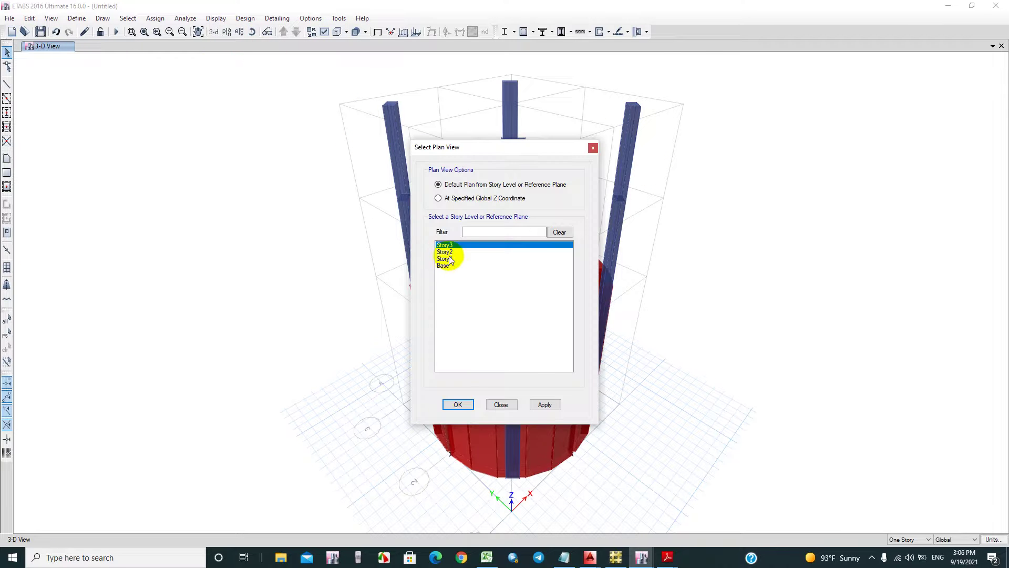
pyautogui.click(542, 405)
pyautogui.click(501, 405)
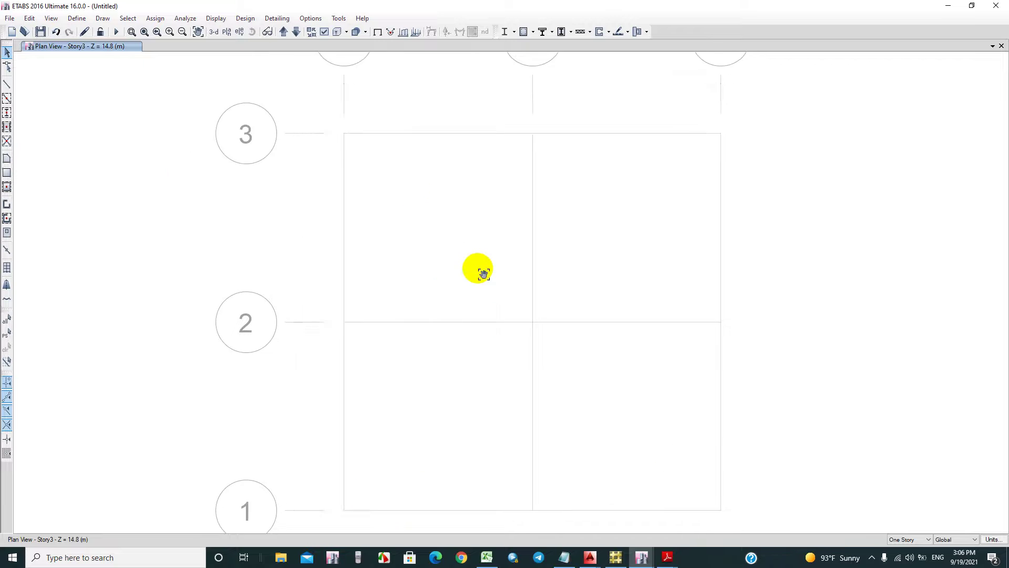
pyautogui.moveTo(356, 190); pyautogui.dragTo(399, 167, button='middle')
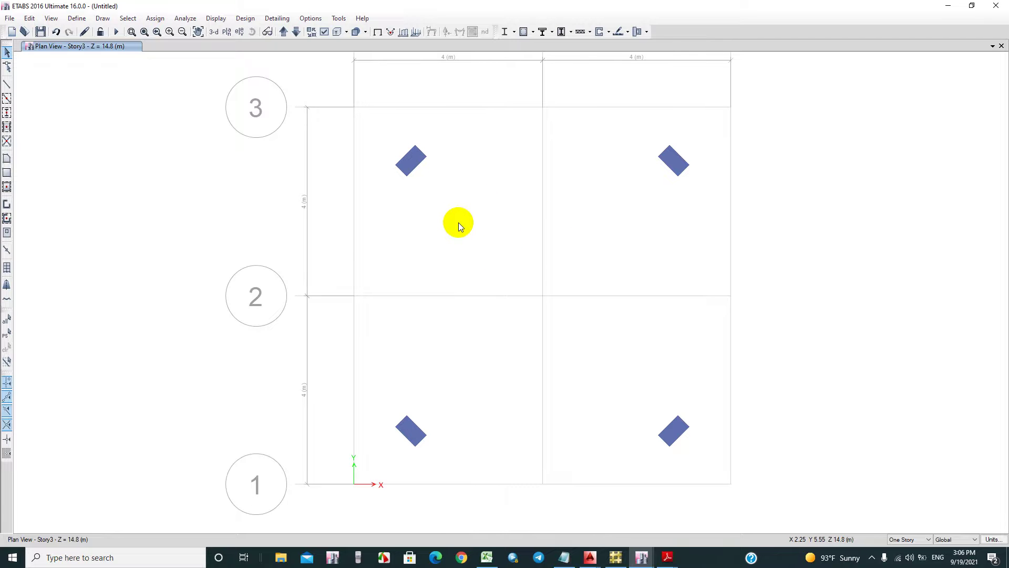
# Step: Switch to the tank etabs model and show its undeformed 3-D view extruded to examine the upper ring beams
pyautogui.moveTo(457, 223)
pyautogui.mouseDown(button='middle')
pyautogui.moveTo(448, 227)
pyautogui.moveTo(445, 194)
pyautogui.mouseUp(button='middle')
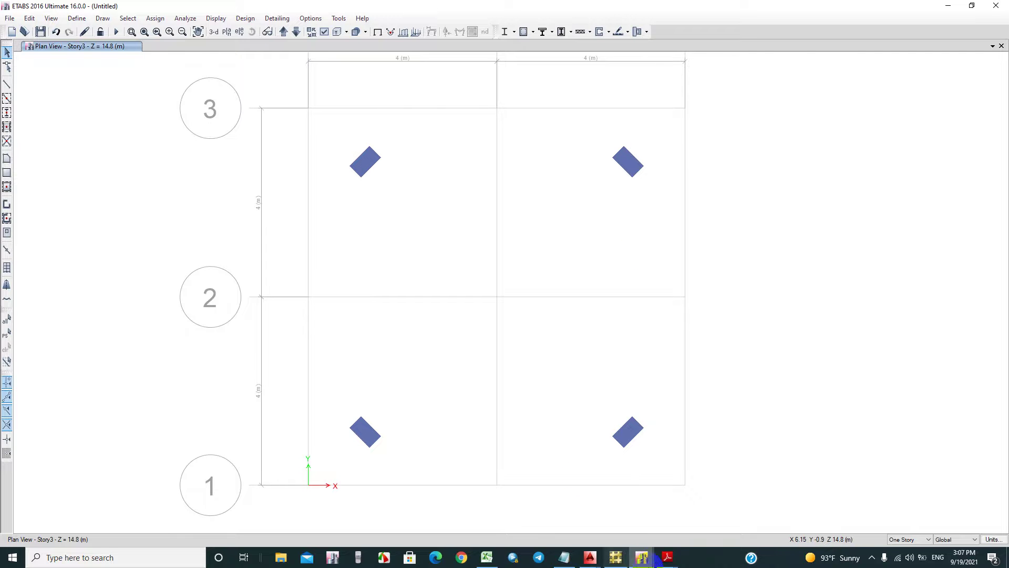
pyautogui.moveTo(644, 558)
pyautogui.click(596, 510)
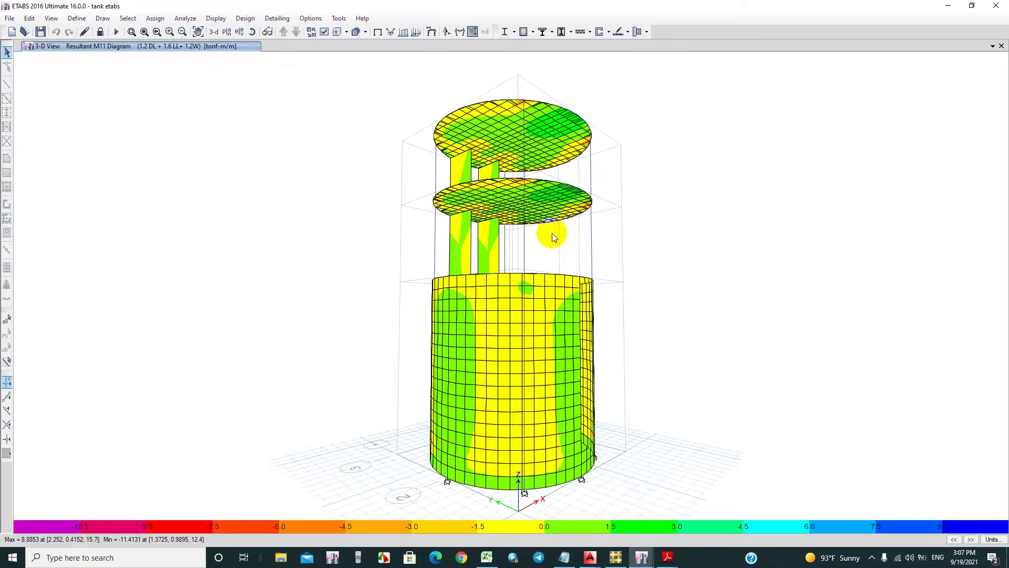
pyautogui.click(377, 32)
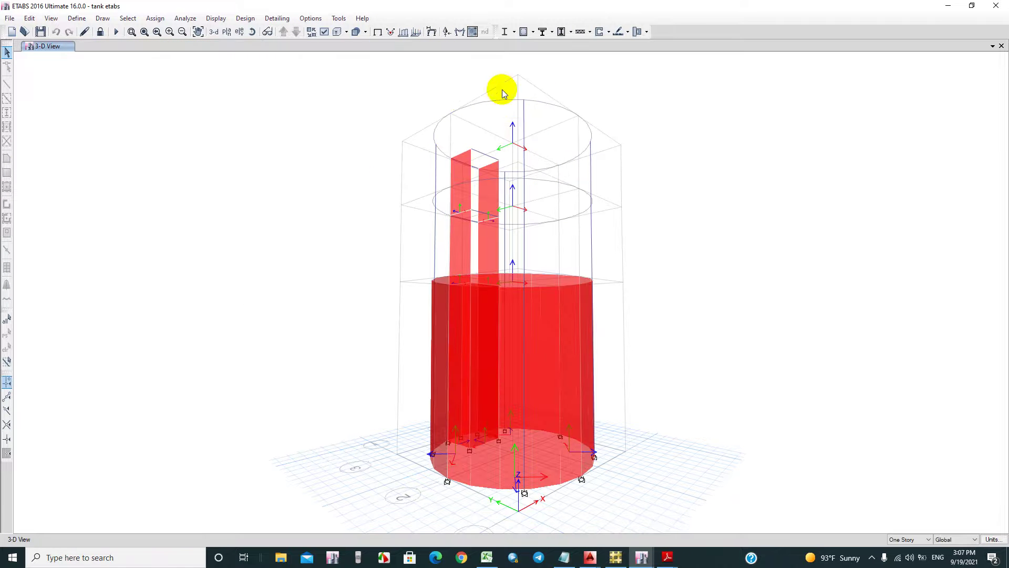
pyautogui.click(338, 33)
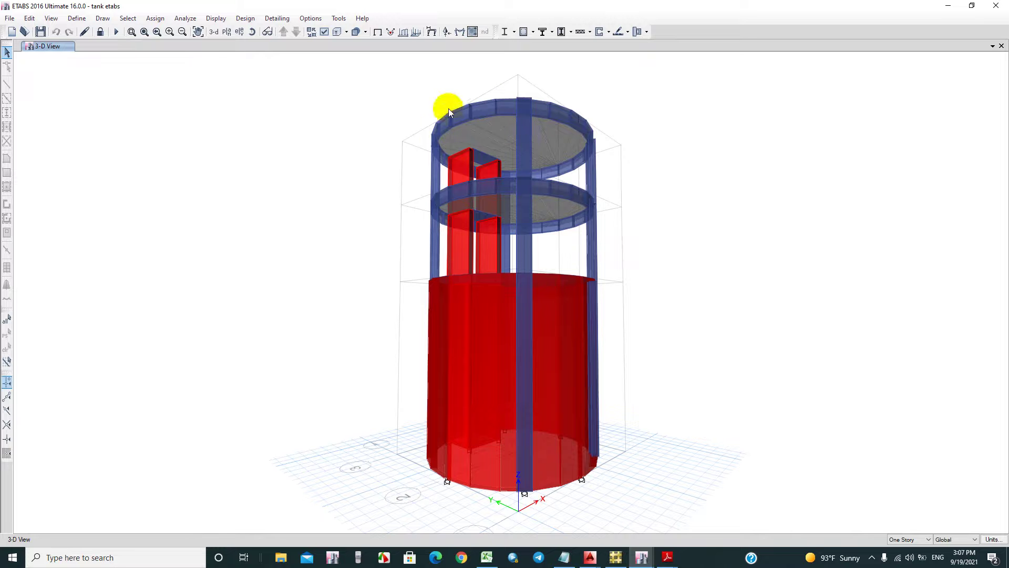
pyautogui.click(636, 158)
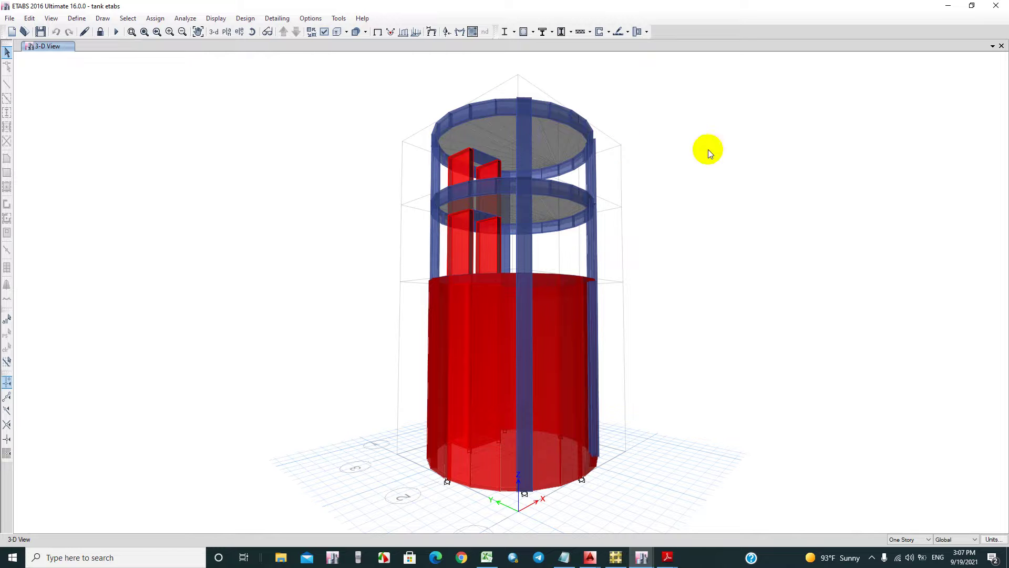
pyautogui.click(337, 34)
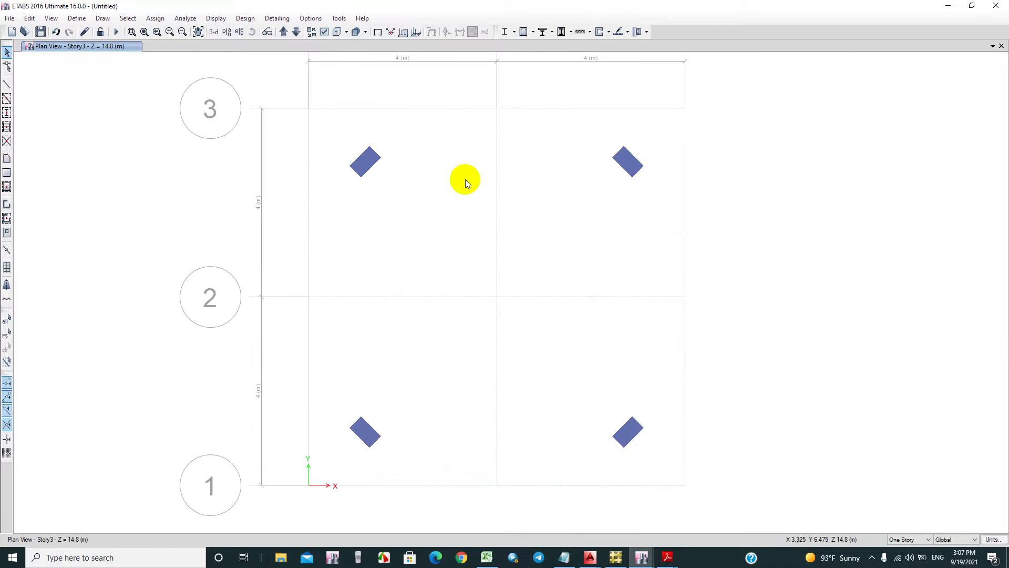
# Step: Draw a 20 x 60 frame beam as a three-point arc on Story3 between the two right columns through grid point C-2
pyautogui.click(7, 84)
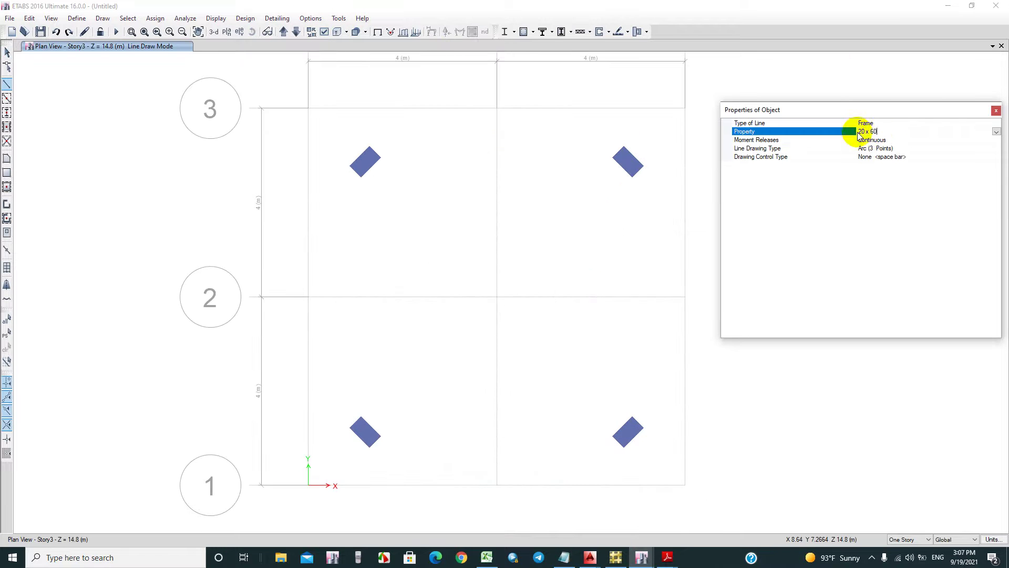
pyautogui.click(872, 148)
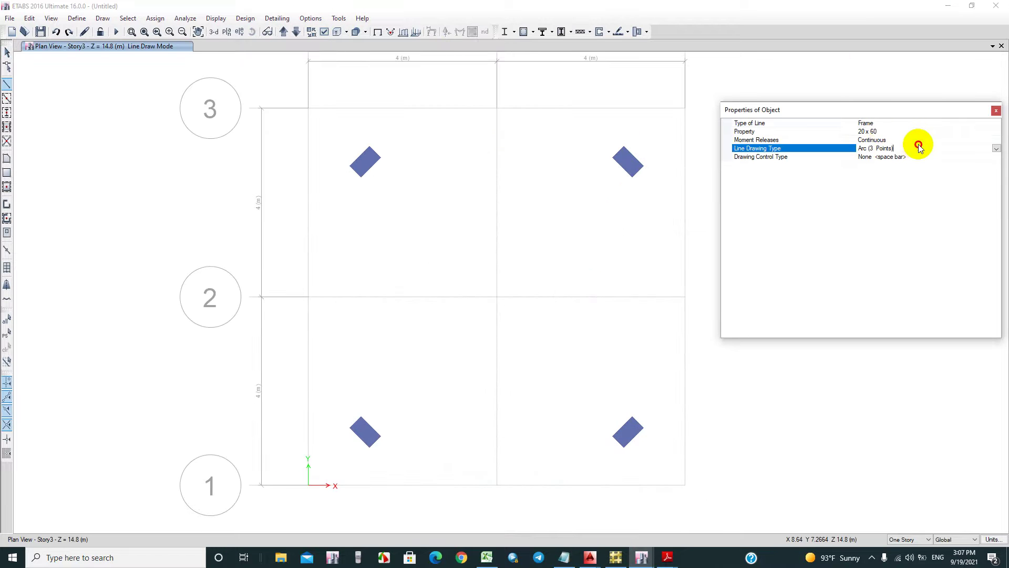
pyautogui.click(996, 149)
pyautogui.click(871, 159)
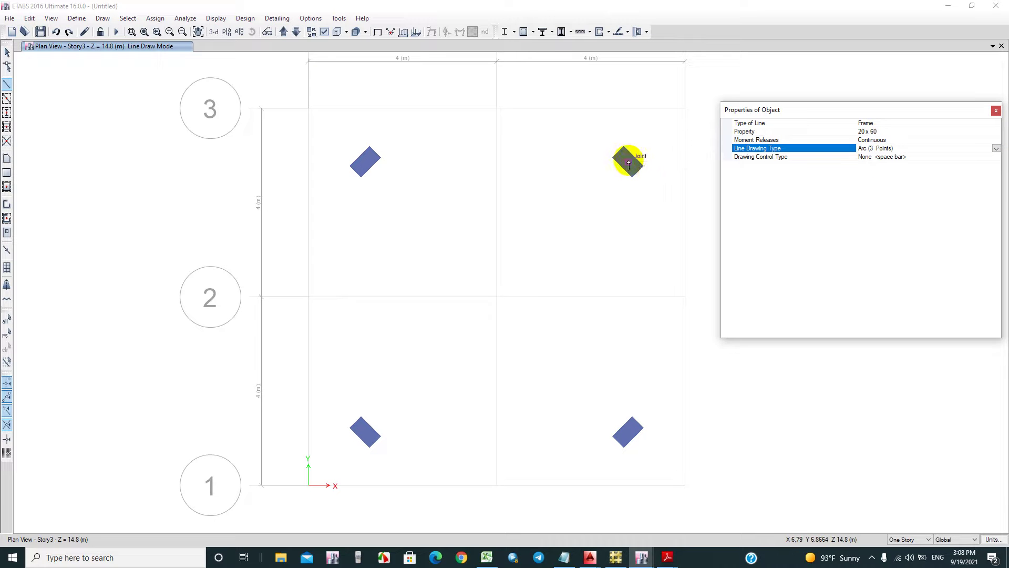
pyautogui.click(636, 166)
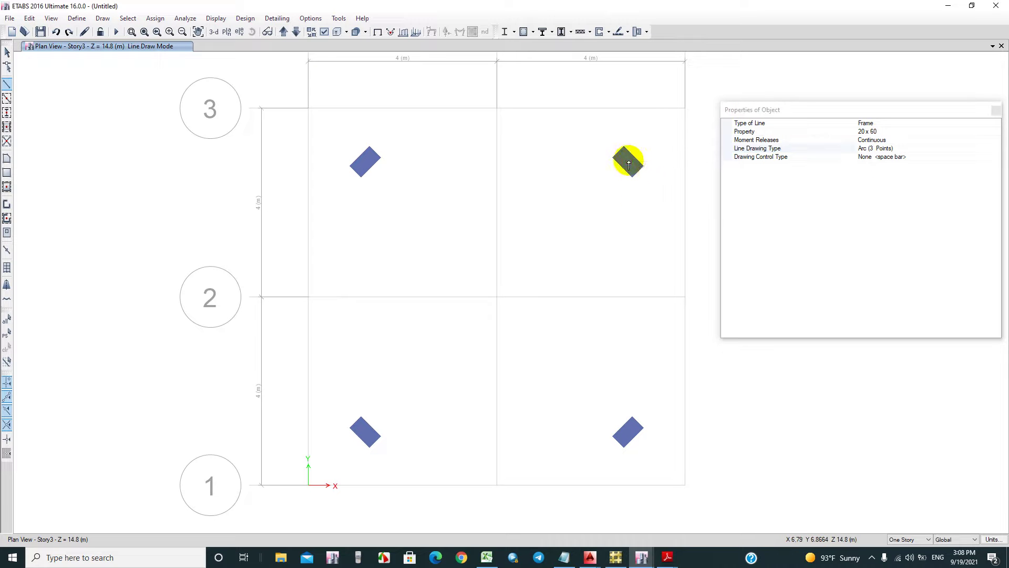
pyautogui.click(629, 430)
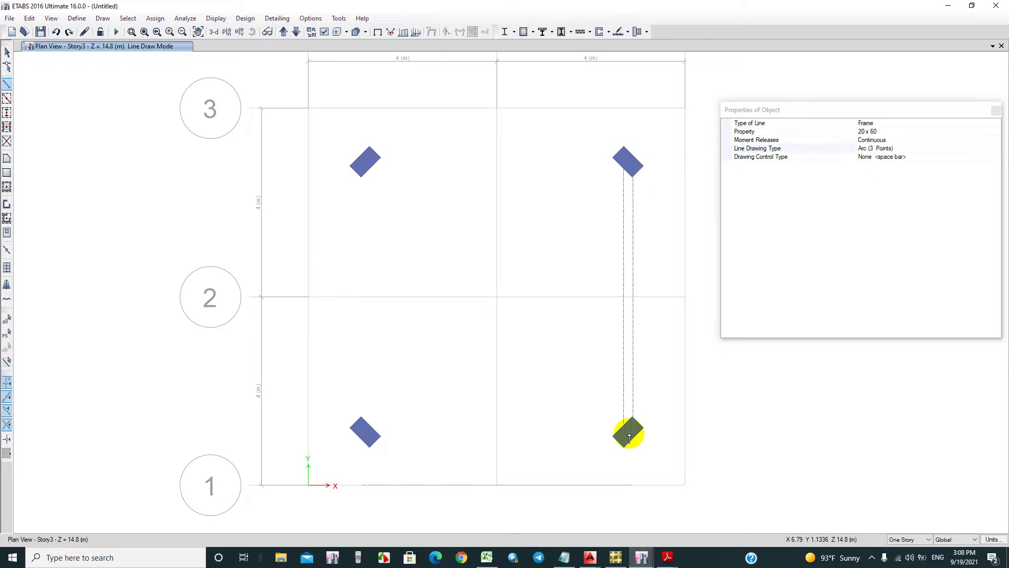
pyautogui.click(685, 298)
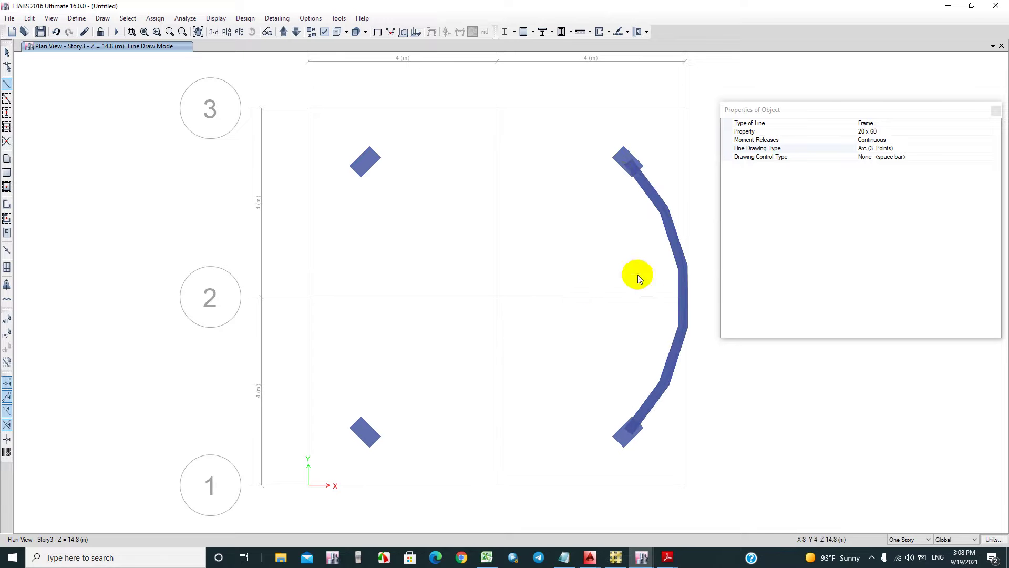
# Step: Complete the ring with three-point arc beams between the remaining column pairs through grid points B-3, A-2 and B-1
pyautogui.click(629, 167)
pyautogui.click(364, 160)
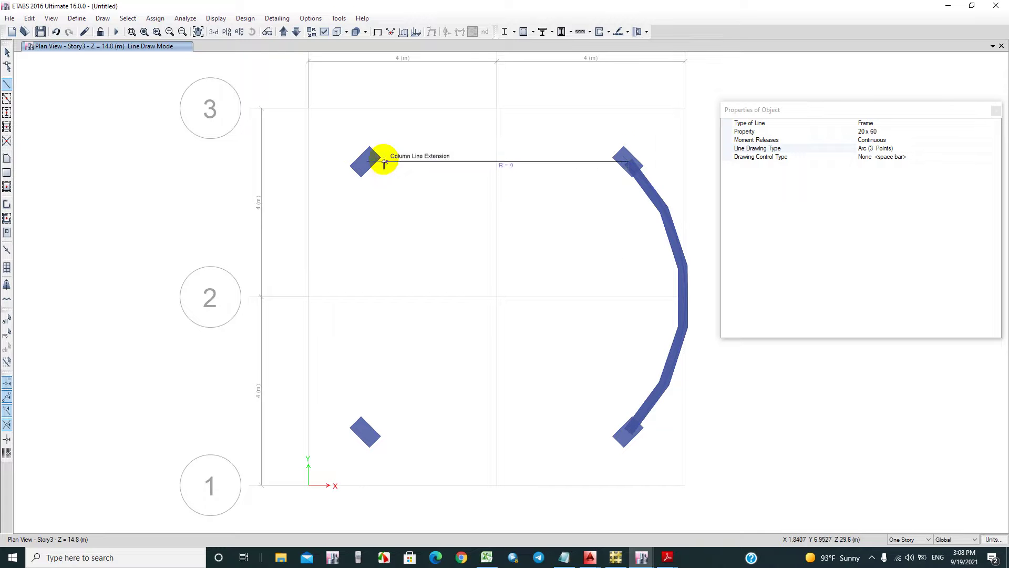
pyautogui.click(498, 107)
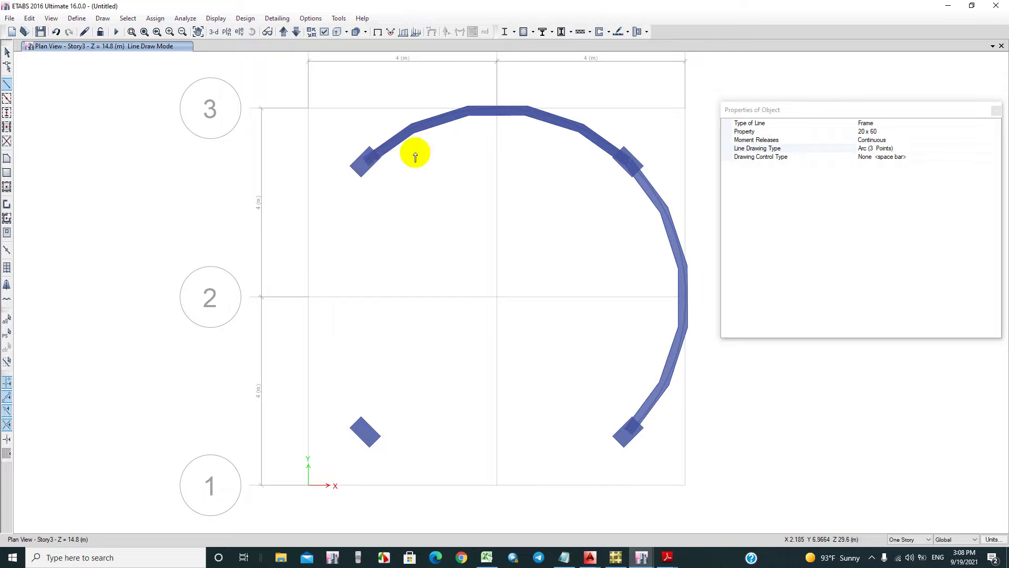
pyautogui.click(366, 163)
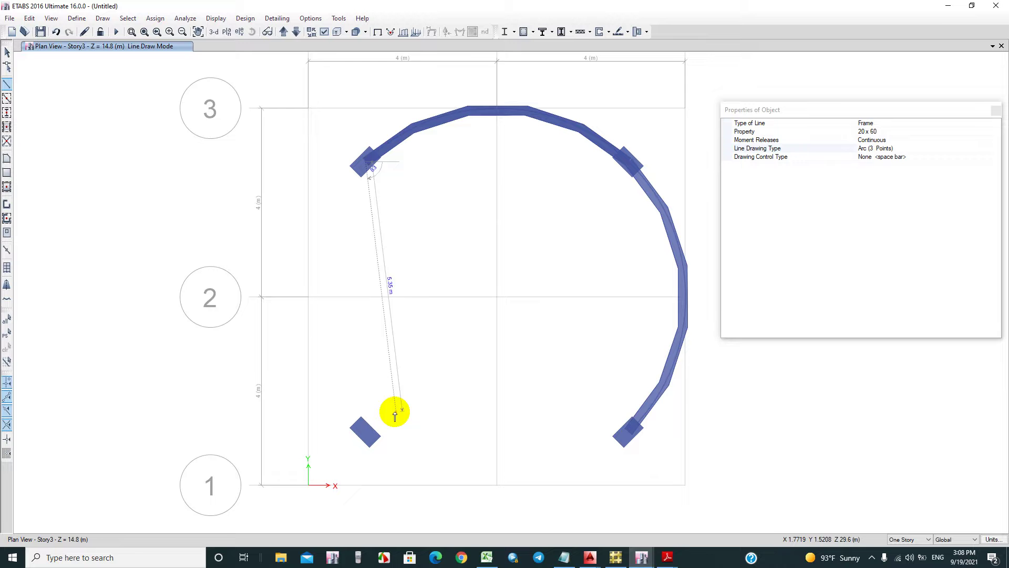
pyautogui.click(364, 430)
pyautogui.click(308, 297)
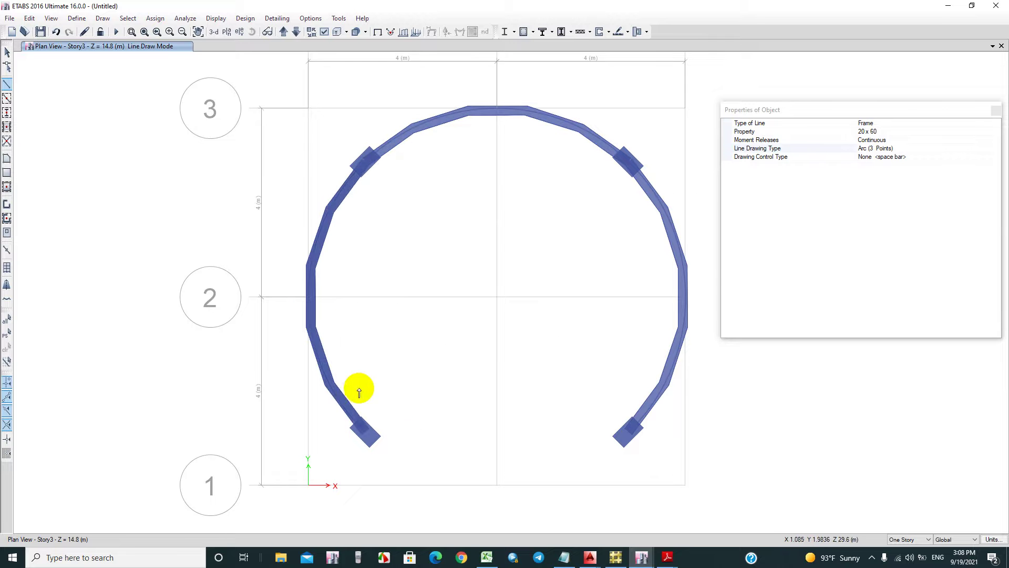
pyautogui.click(368, 434)
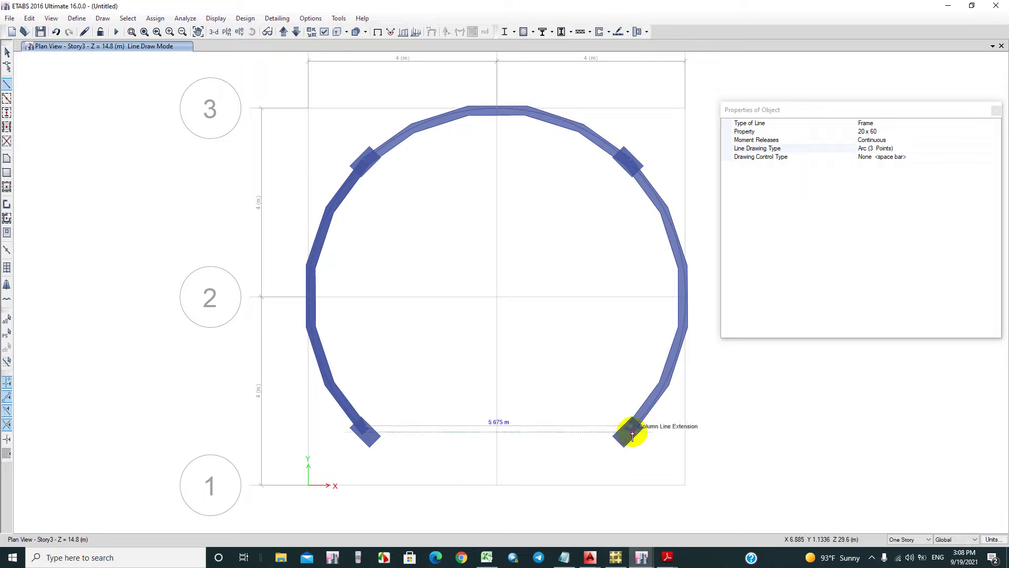
pyautogui.click(627, 430)
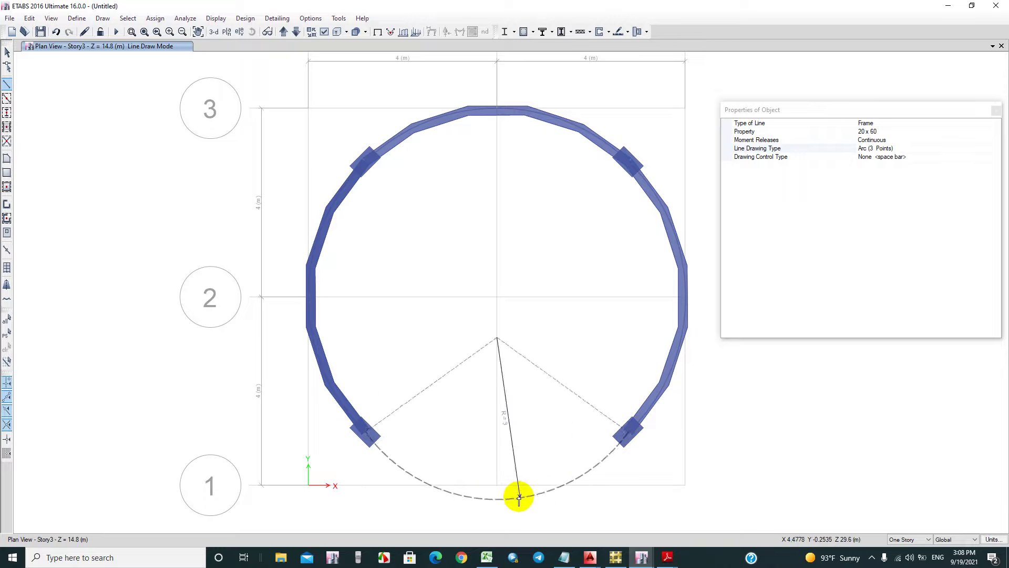
pyautogui.click(497, 485)
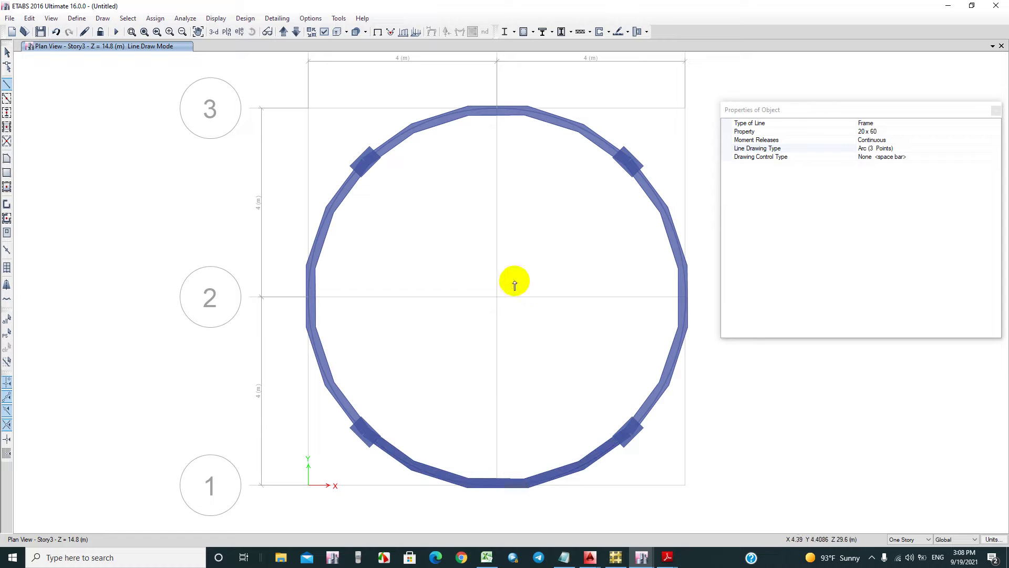
# Step: Check the ring beam in the 3-D view, then return to the Story3 plan view
pyautogui.click(217, 33)
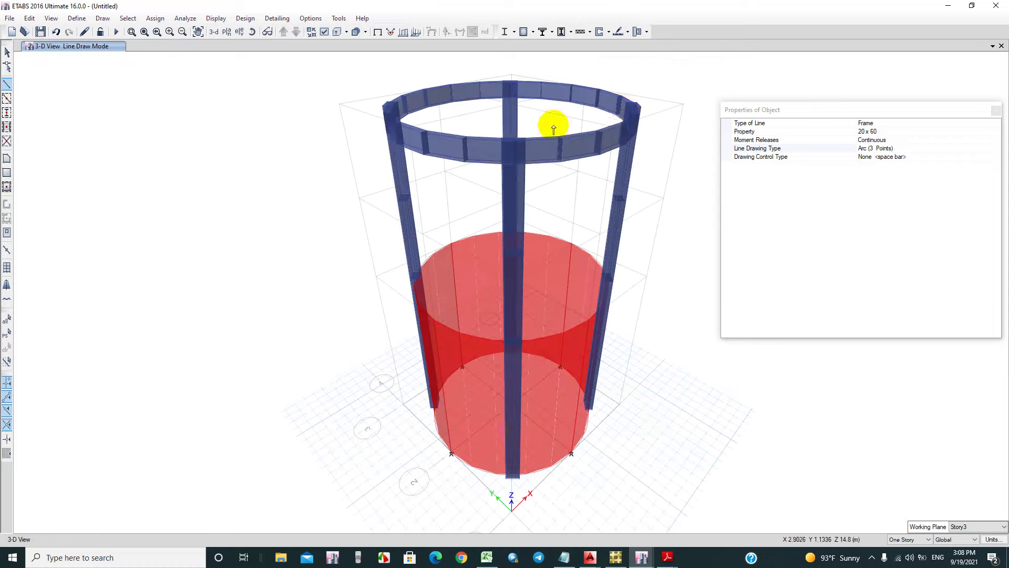
pyautogui.click(229, 31)
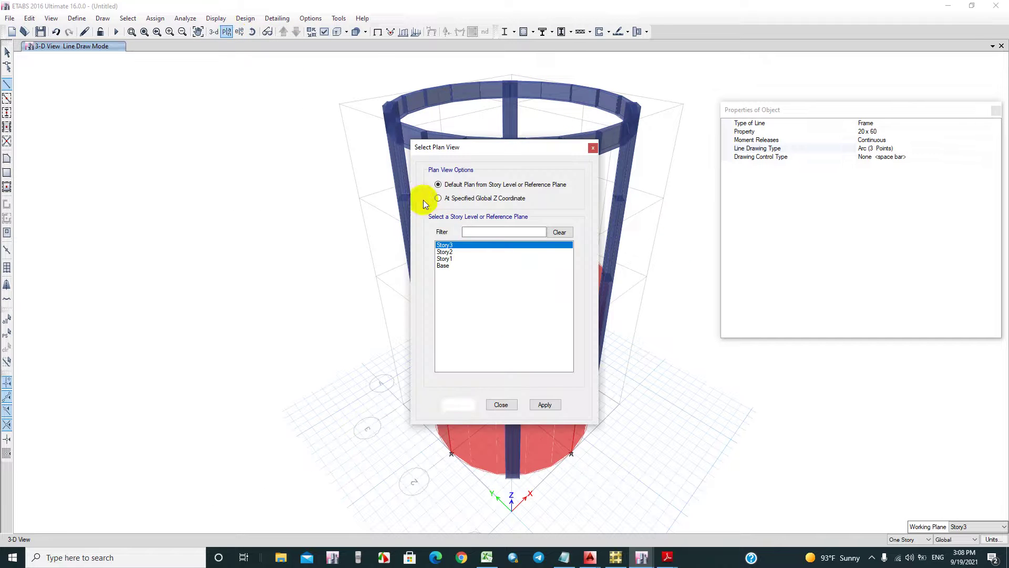
pyautogui.click(544, 405)
pyautogui.click(501, 404)
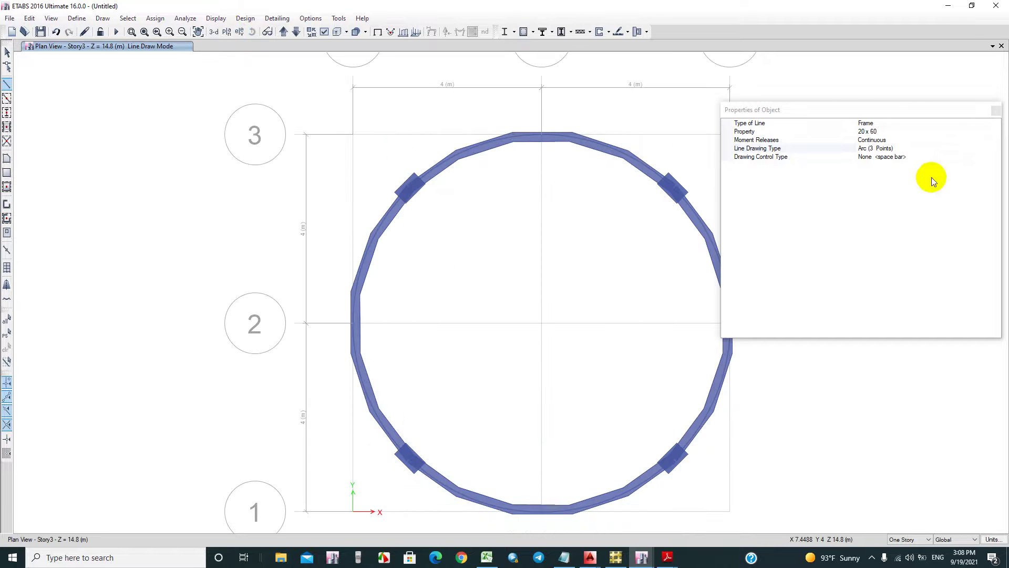
pyautogui.click(996, 110)
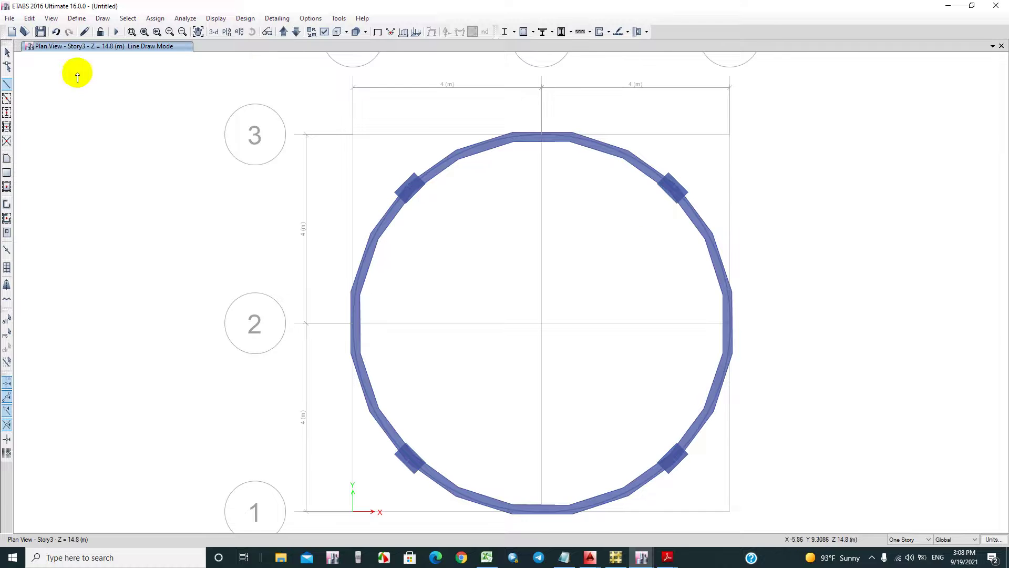
# Step: Set up floor area drawing with the Slab30 property and the Arc (Center & 2 Points) edge drawing type
pyautogui.click(6, 158)
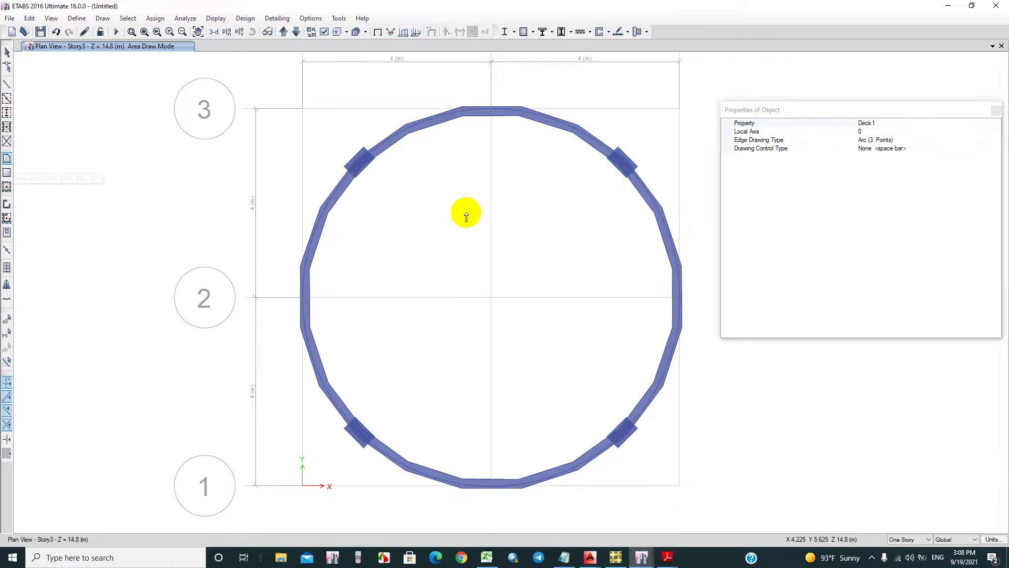
pyautogui.click(896, 138)
pyautogui.click(914, 122)
pyautogui.click(996, 123)
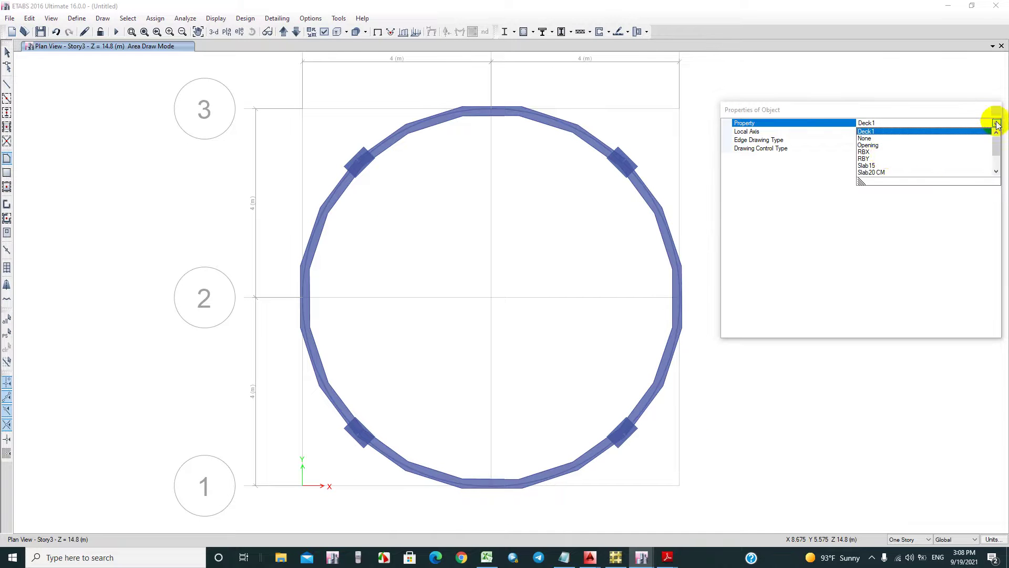
pyautogui.scroll(-2, 882, 156)
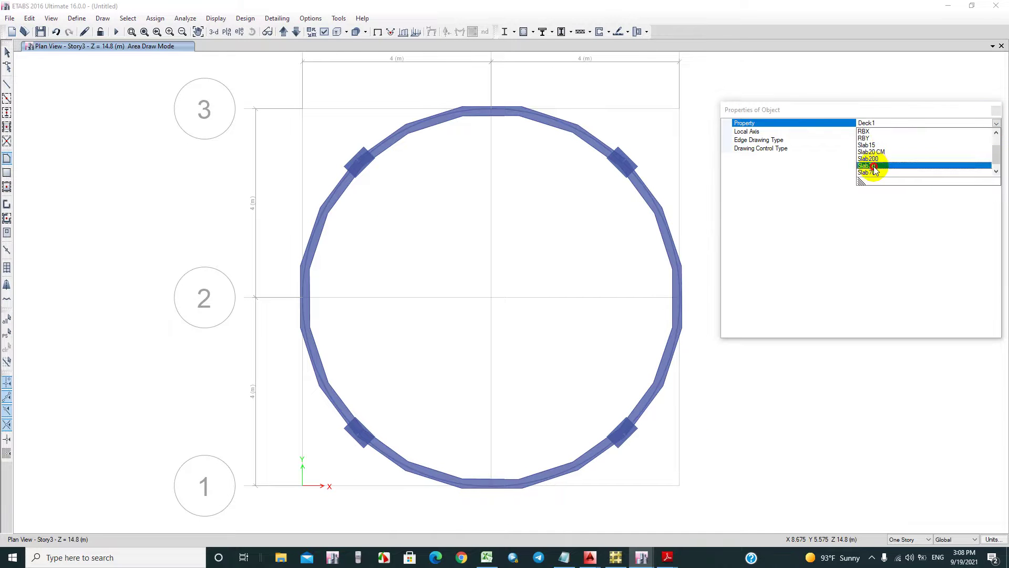
pyautogui.click(879, 166)
pyautogui.click(931, 140)
pyautogui.click(996, 140)
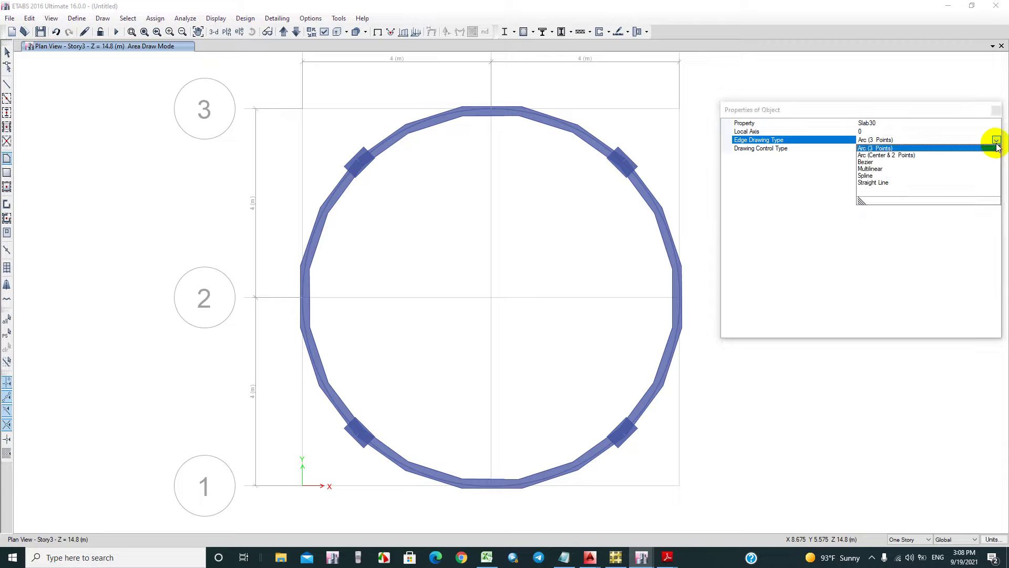
pyautogui.click(914, 156)
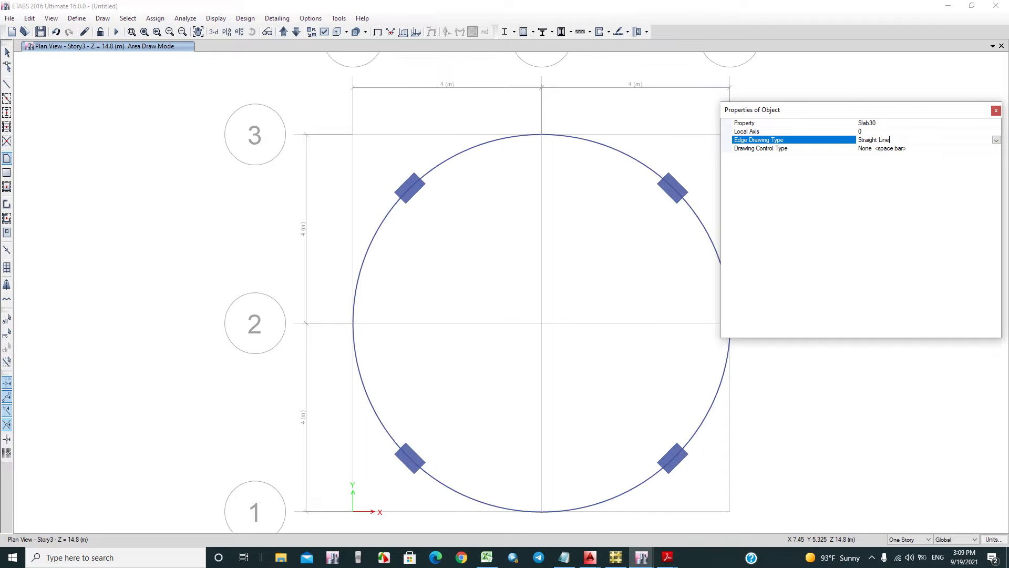
pyautogui.click(998, 140)
pyautogui.click(909, 156)
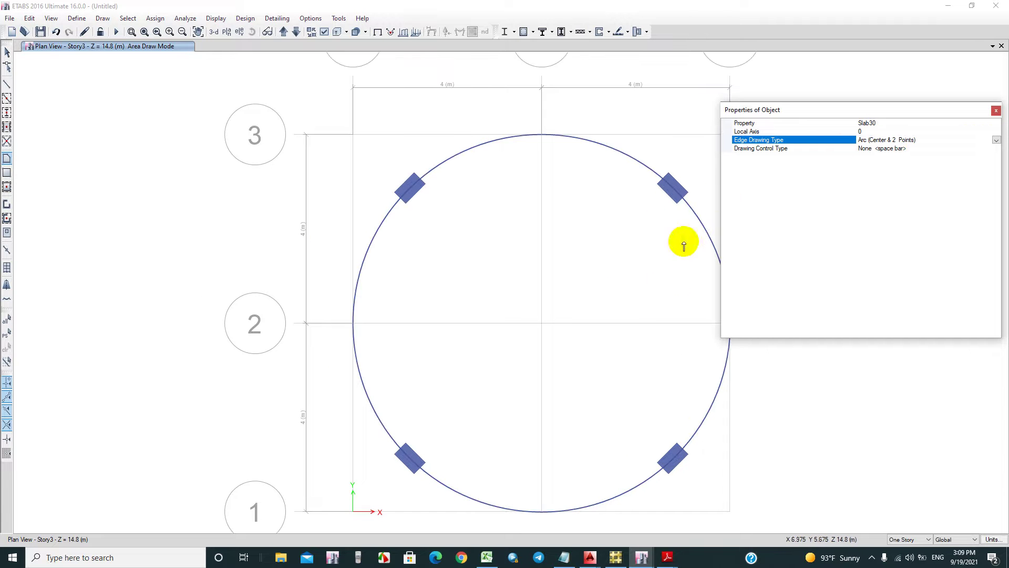
pyautogui.moveTo(766, 109); pyautogui.dragTo(832, 119)
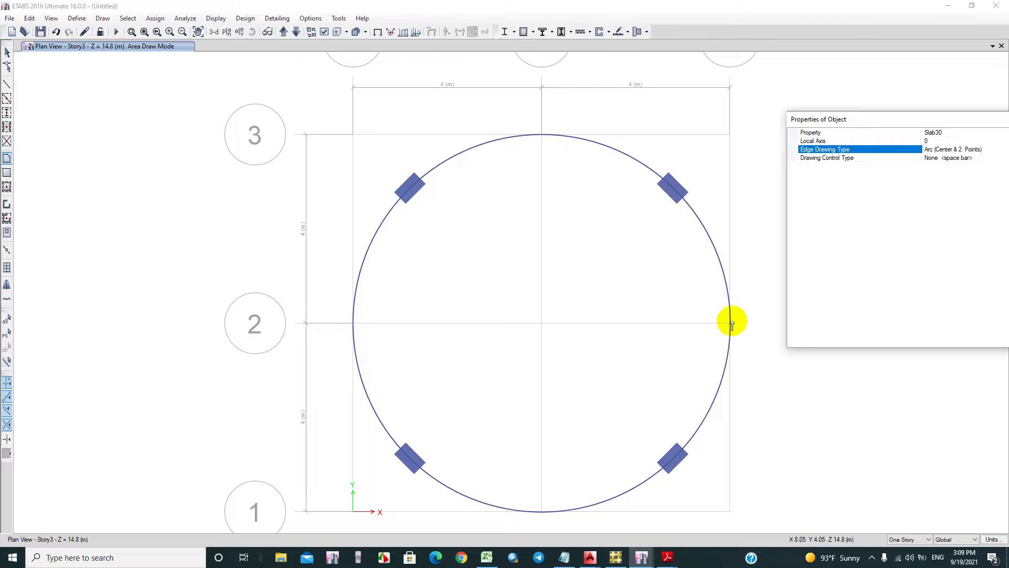
# Step: Draw the circular Slab30 floor on Story3 with arc edges centred on grid point B-2, passing through C-2, B-3, A-2 and B-1
pyautogui.click(730, 323)
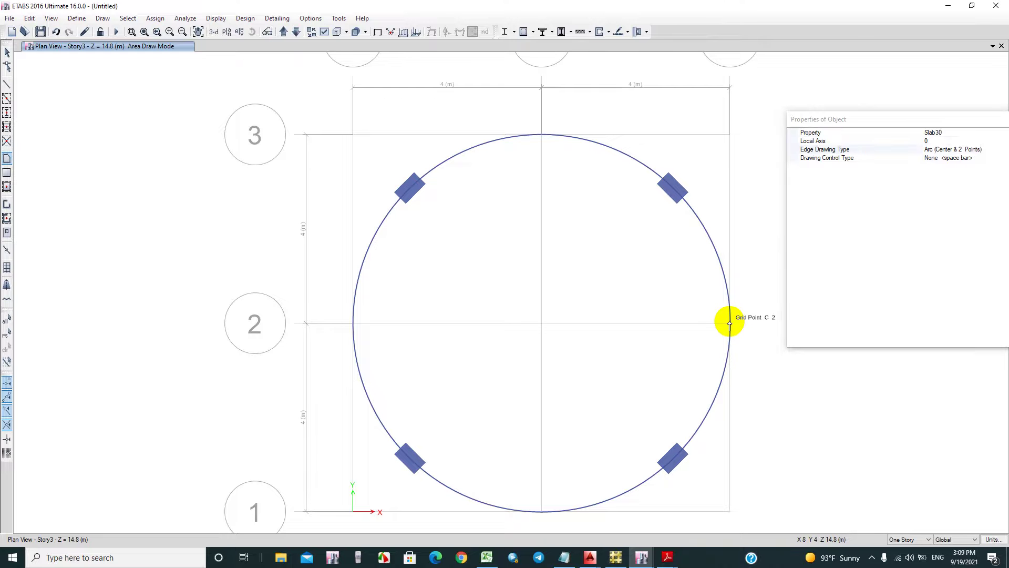
pyautogui.click(541, 322)
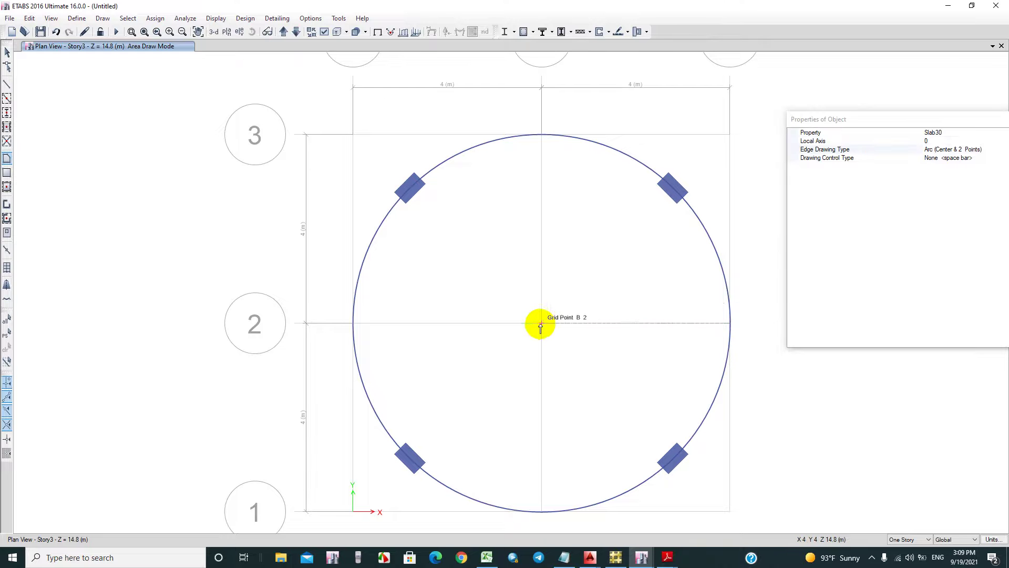
pyautogui.click(542, 136)
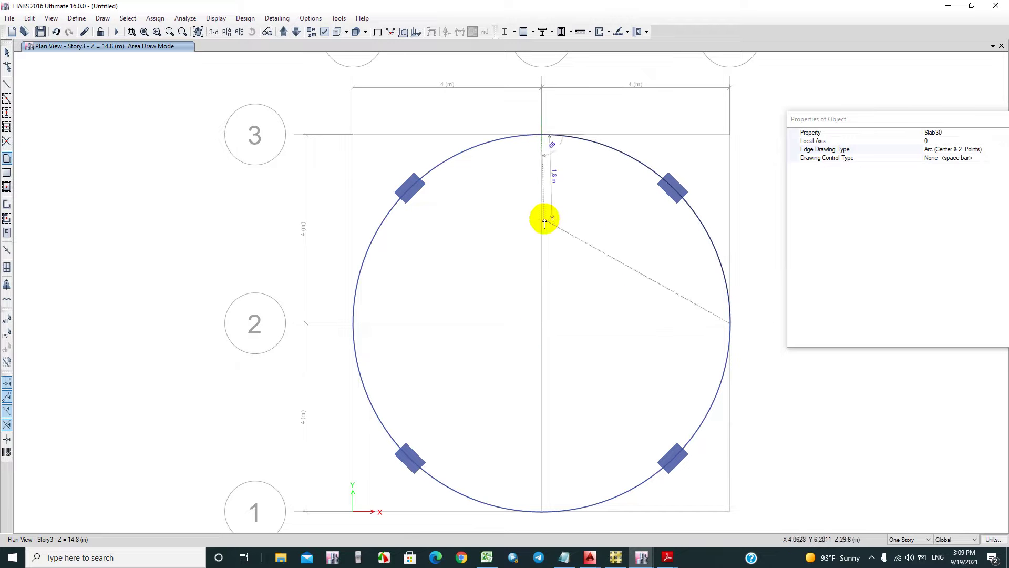
pyautogui.click(542, 319)
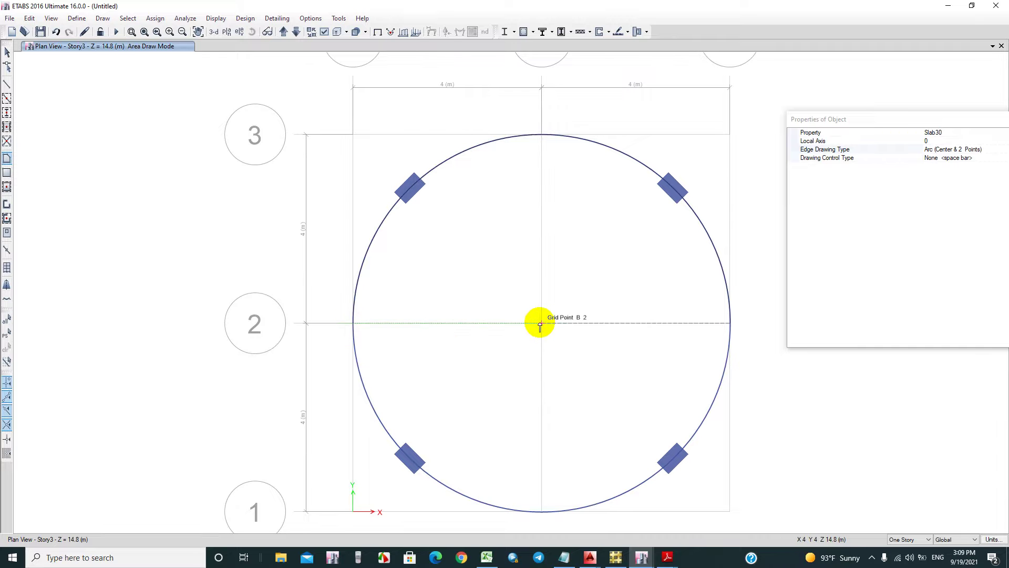
pyautogui.click(542, 509)
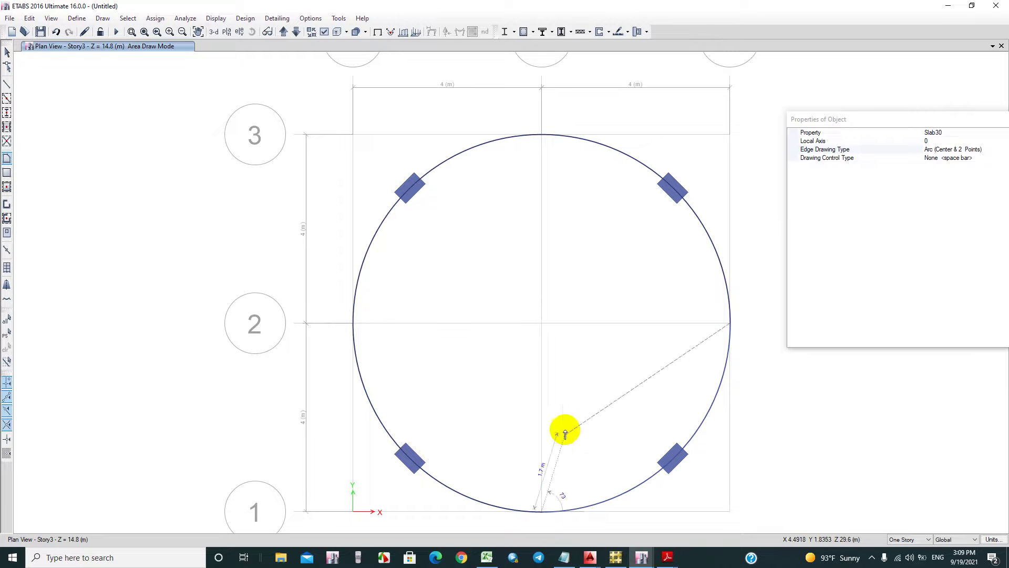
pyautogui.click(542, 324)
pyautogui.click(729, 322)
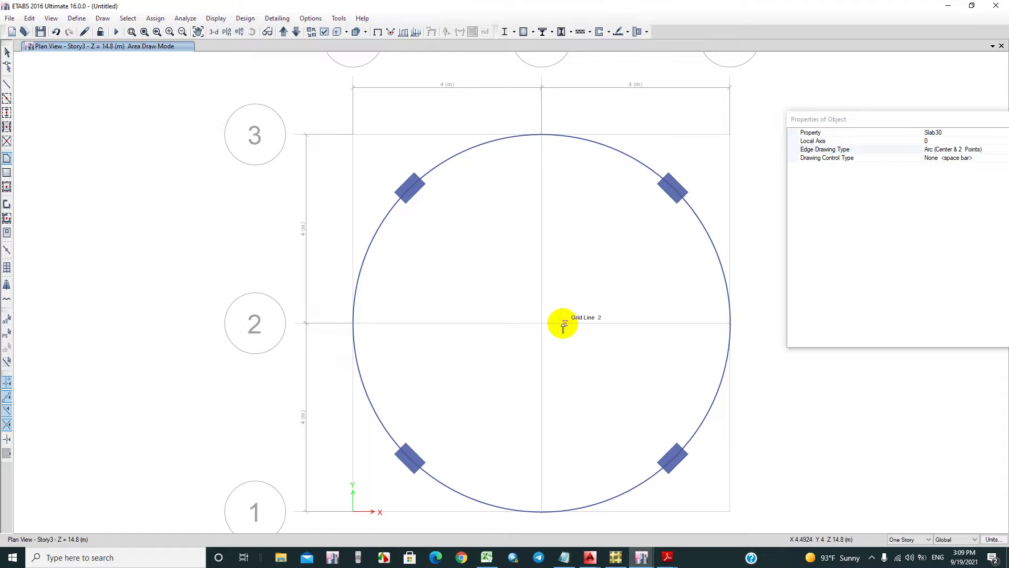
pyautogui.click(542, 324)
pyautogui.press('Escape')
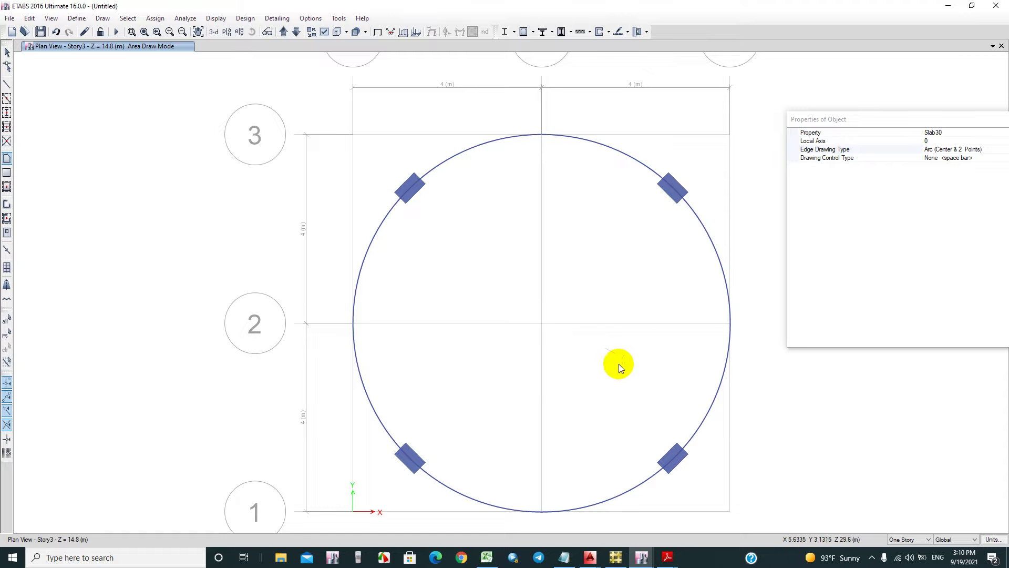
# Step: Show the model extruded in 3-D, select the Story3 slab and ring beams, and replicate them to the stories below
pyautogui.click(7, 52)
pyautogui.click(462, 270)
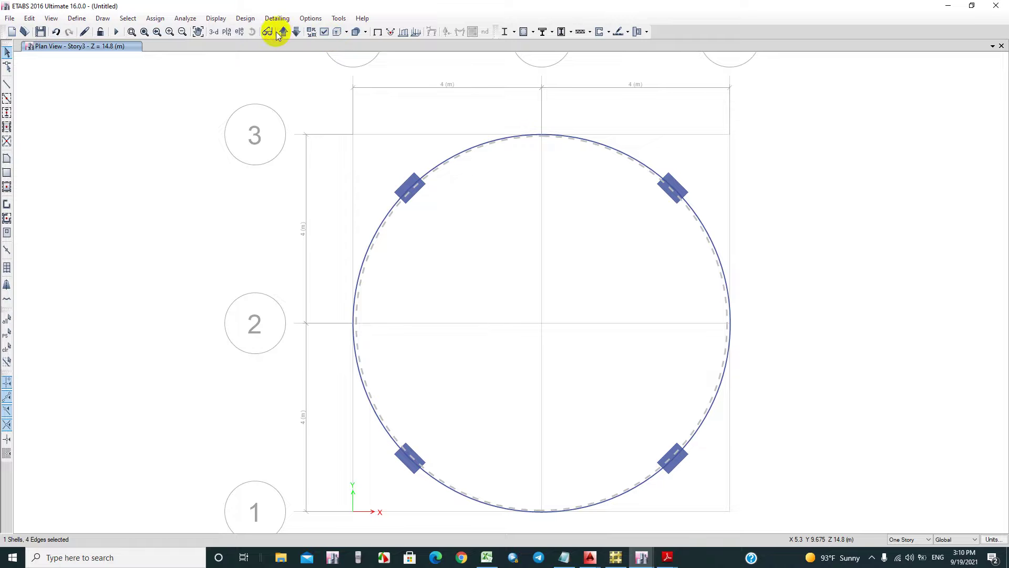
pyautogui.click(219, 31)
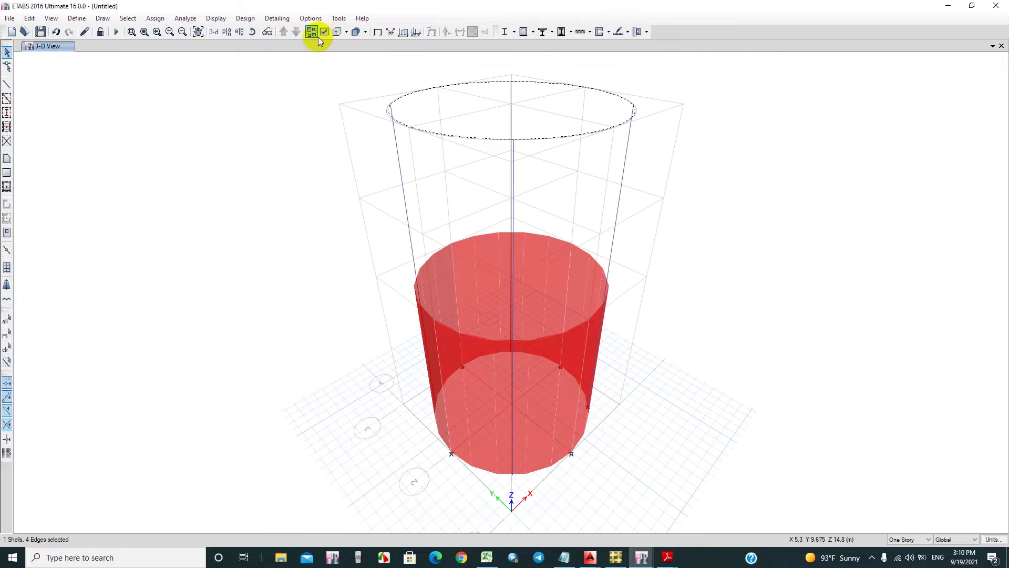
pyautogui.click(333, 33)
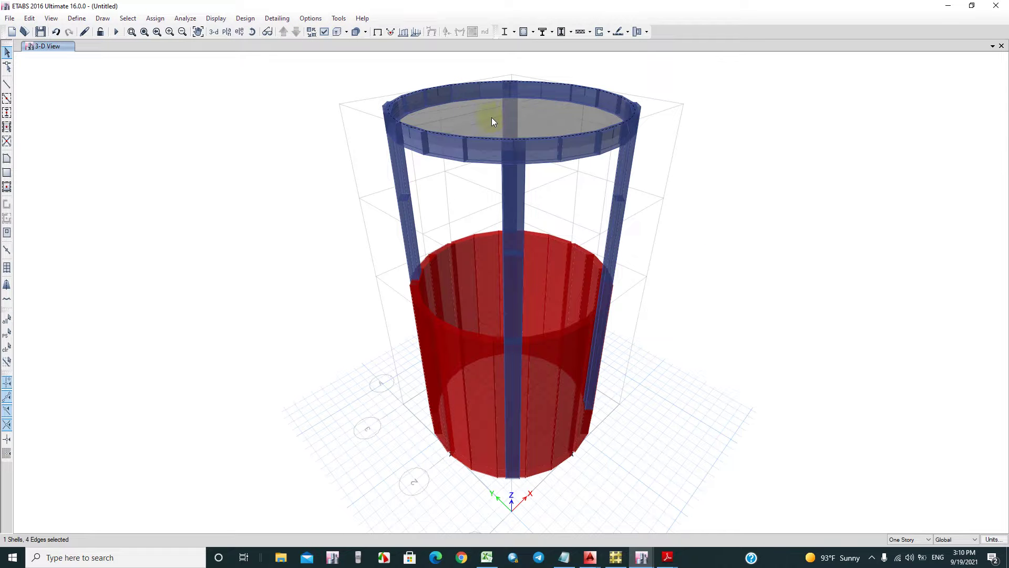
pyautogui.moveTo(343, 176); pyautogui.dragTo(709, 49)
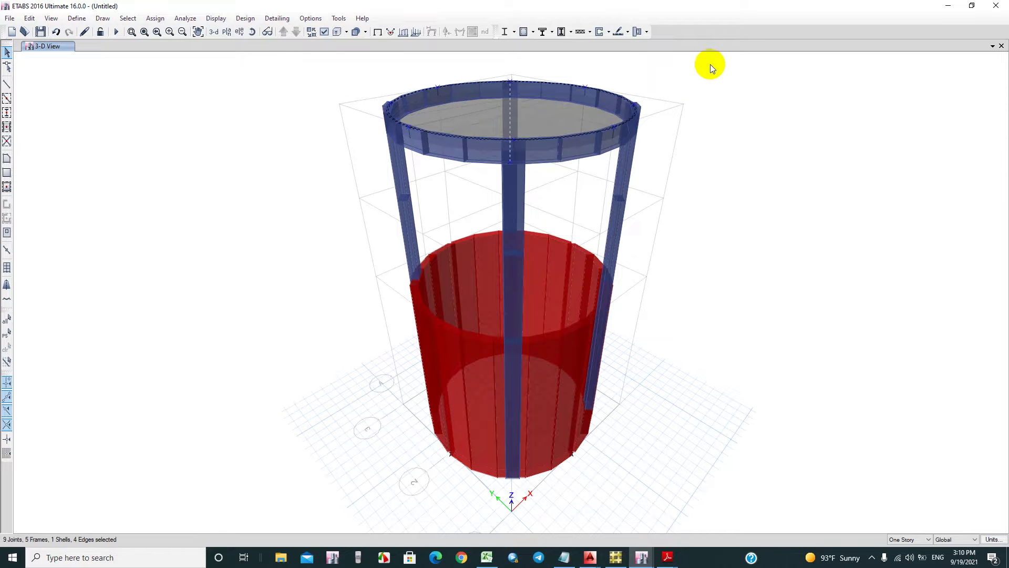
pyautogui.hotkey('ctrl', 'r')
pyautogui.click(714, 190)
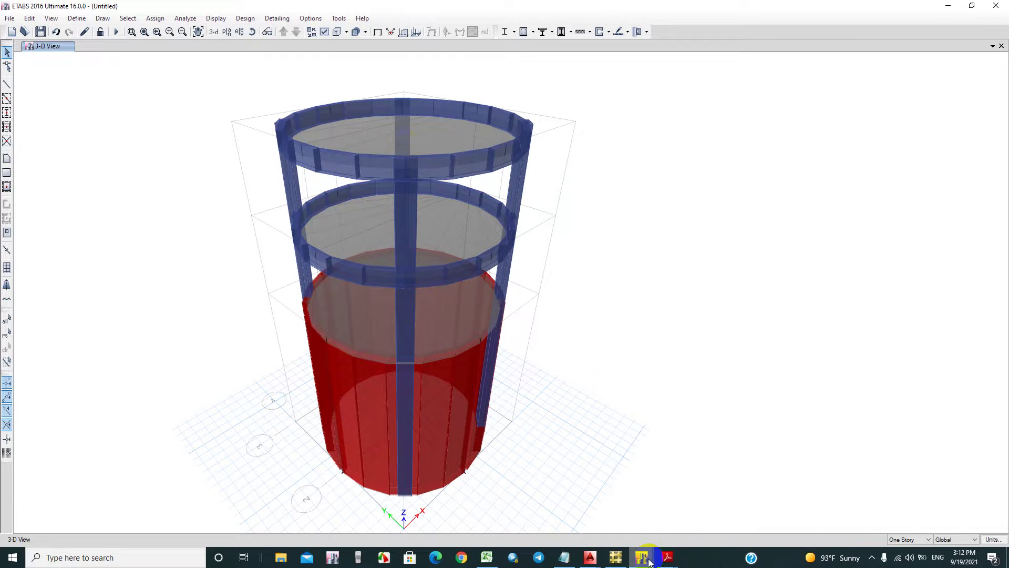
# Step: Switch to the tank etabs model window and show it in the default 3-D view
pyautogui.moveTo(650, 561)
pyautogui.click(672, 520)
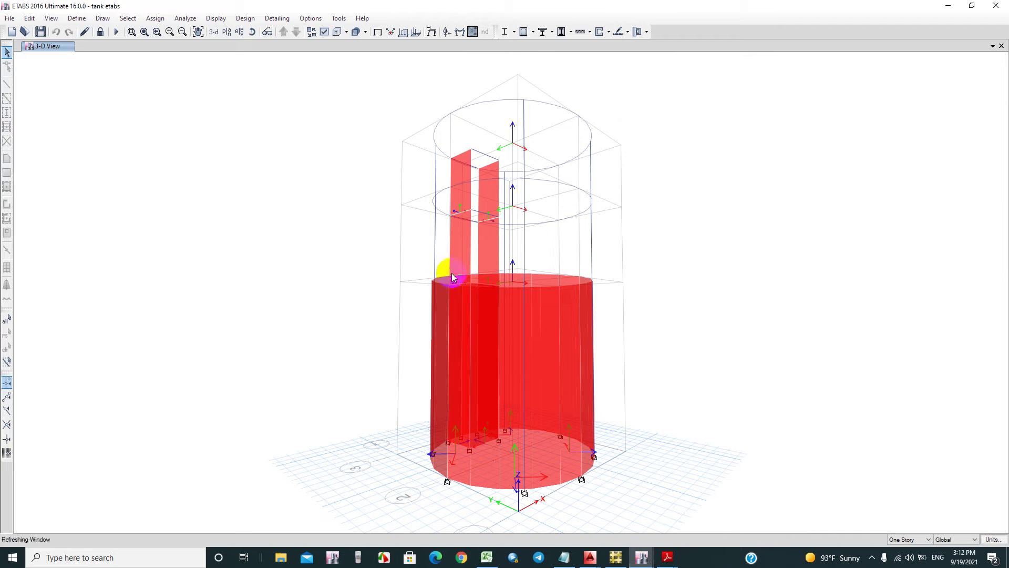
pyautogui.click(213, 32)
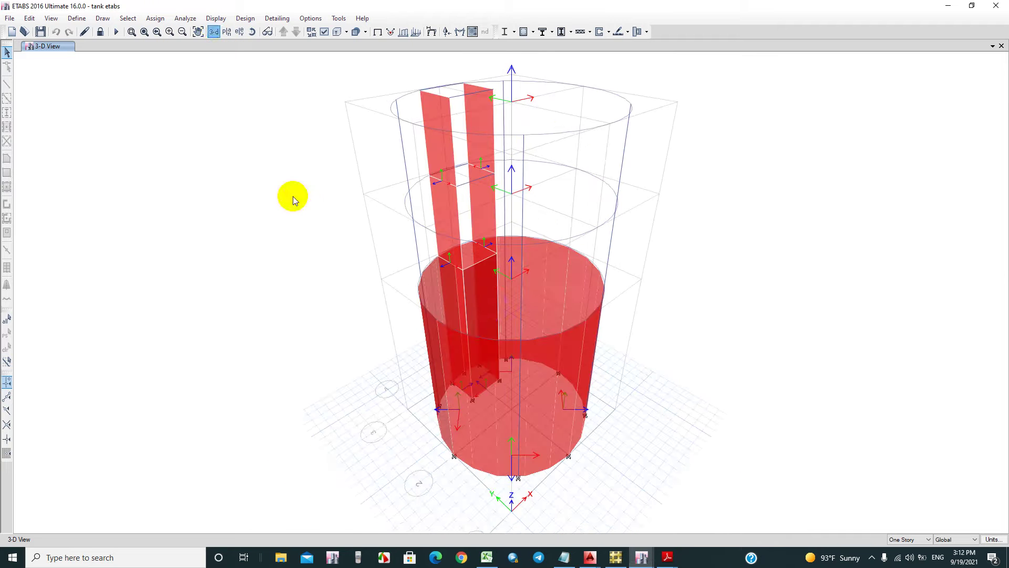
pyautogui.click(504, 328)
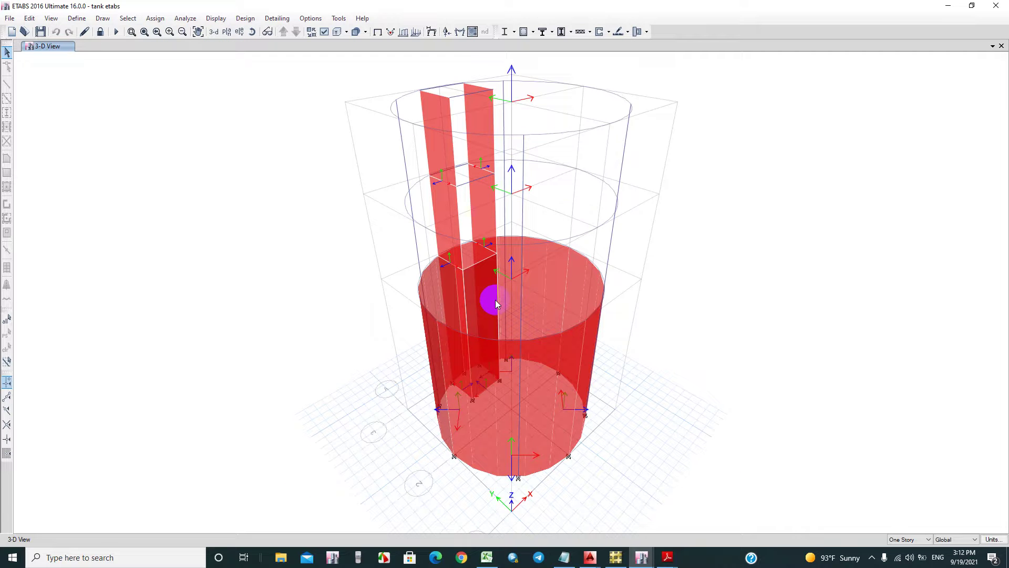
pyautogui.moveTo(471, 298); pyautogui.dragTo(432, 297, button='middle')
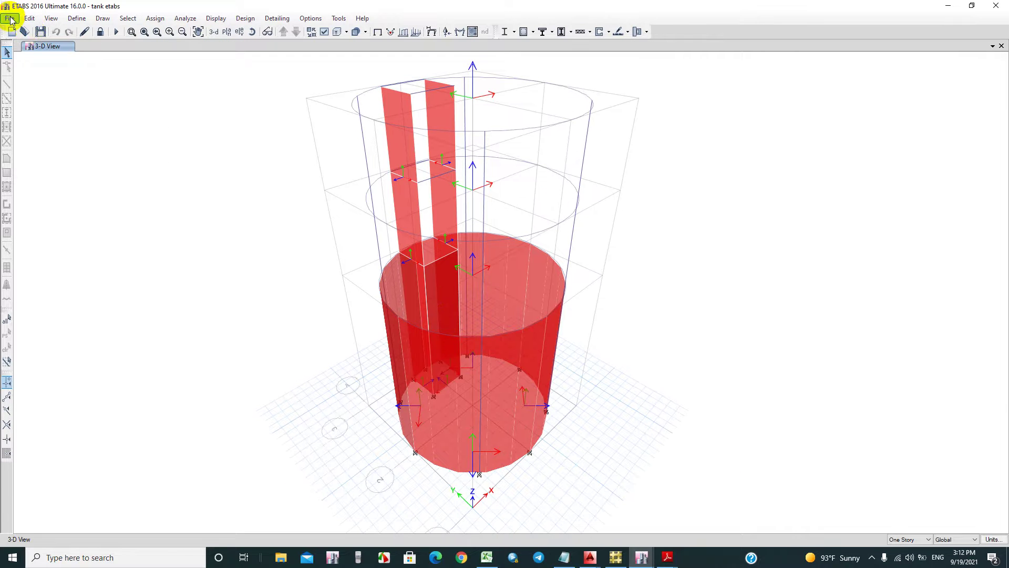
# Step: Save the tank model as a new file named 000
pyautogui.click(9, 18)
pyautogui.click(33, 89)
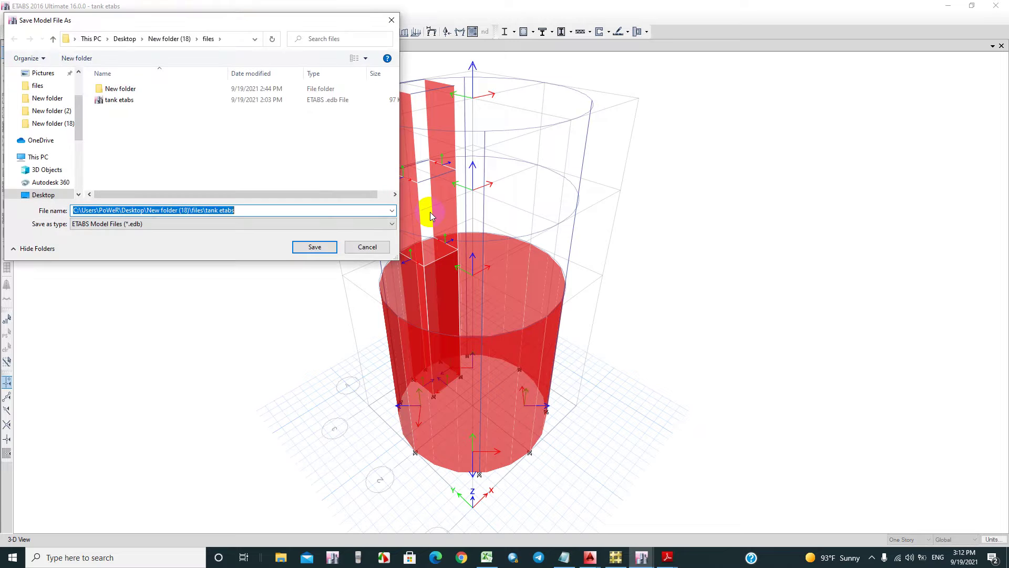
pyautogui.write('000')
pyautogui.press('Return')
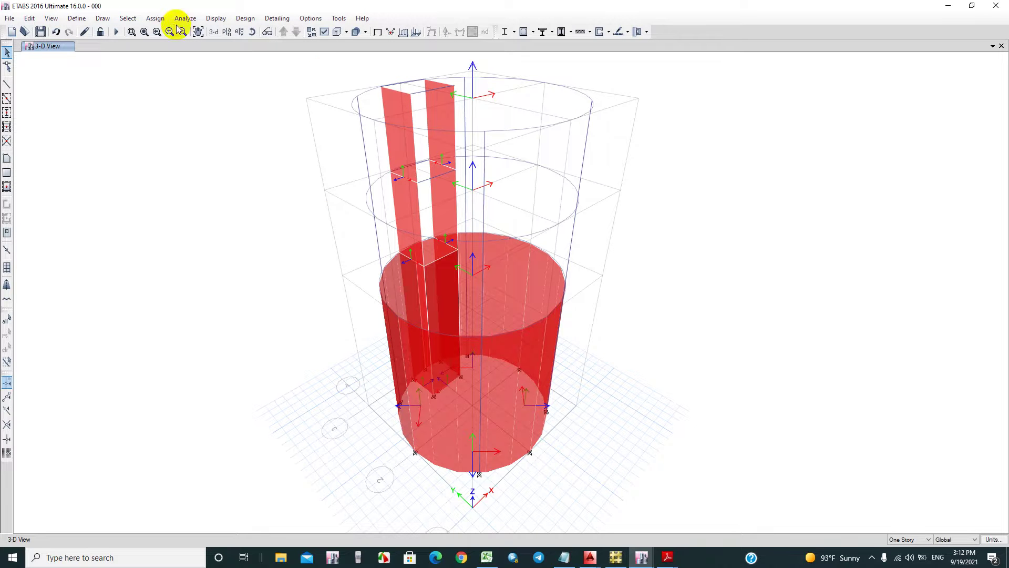
# Step: Select all objects of type Walls and show only the selected objects
pyautogui.click(128, 18)
pyautogui.moveTo(146, 32)
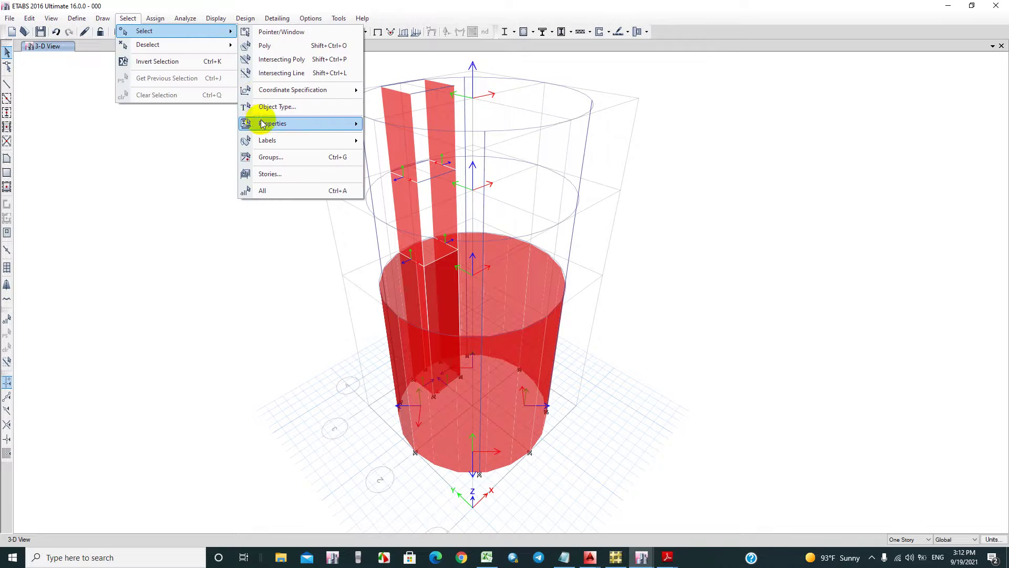
pyautogui.click(279, 106)
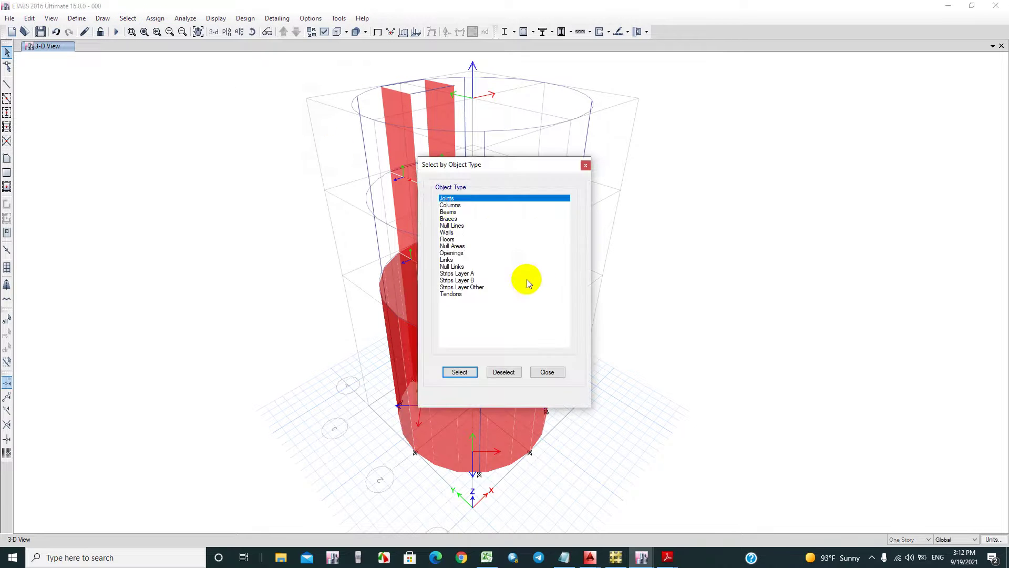
pyautogui.click(448, 232)
pyautogui.click(460, 372)
pyautogui.click(547, 372)
pyautogui.rightClick(664, 312)
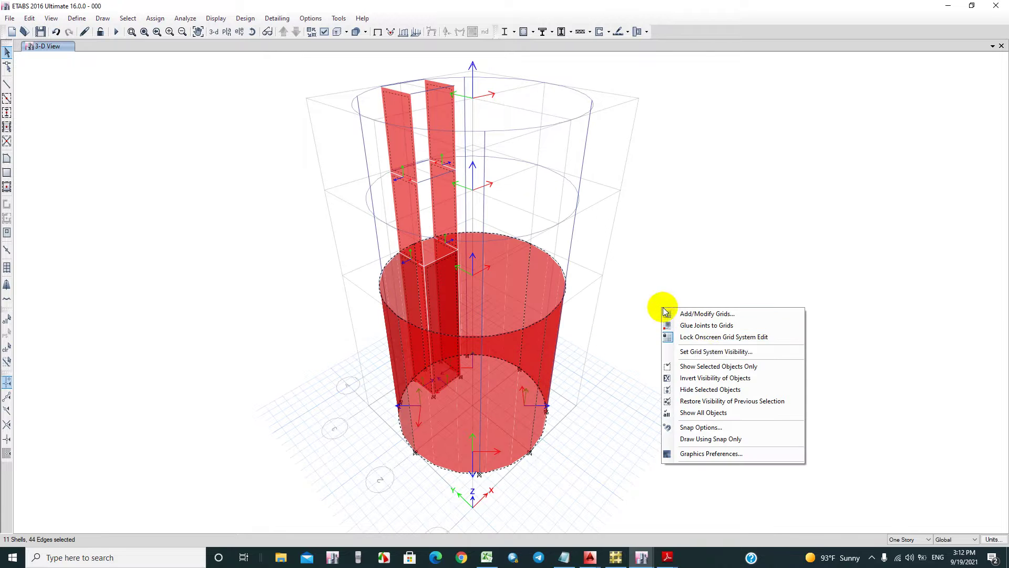
pyautogui.click(719, 366)
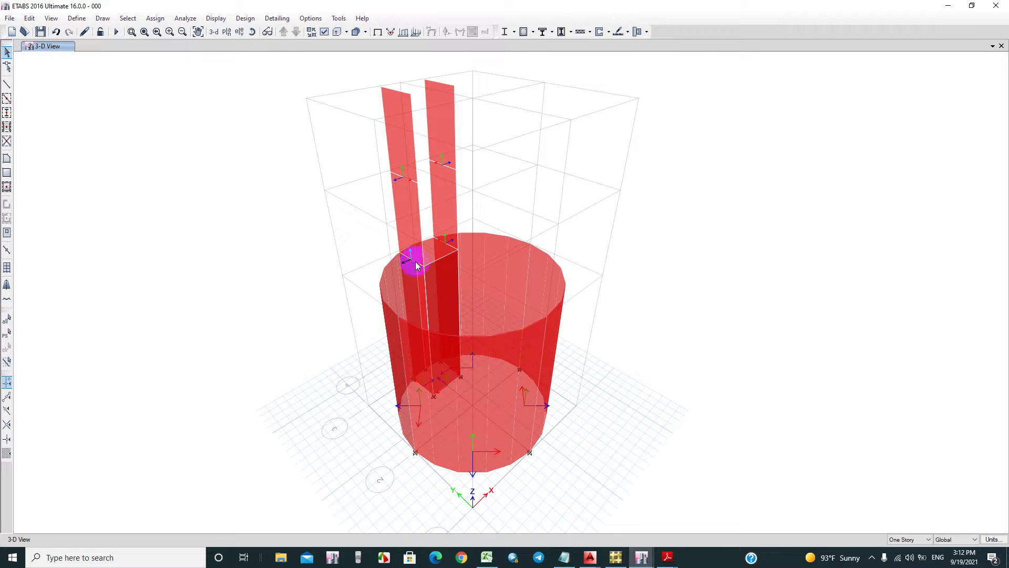
# Step: Examine the local axis arrows of the circular tank walls and the inner shaft walls from several 3-D angles
pyautogui.click(515, 404)
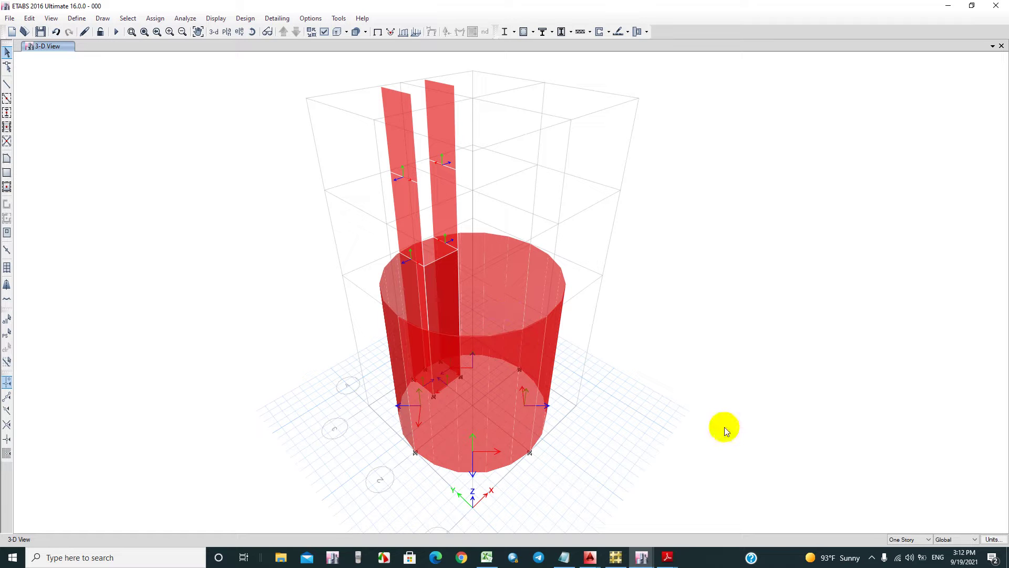
pyautogui.click(401, 387)
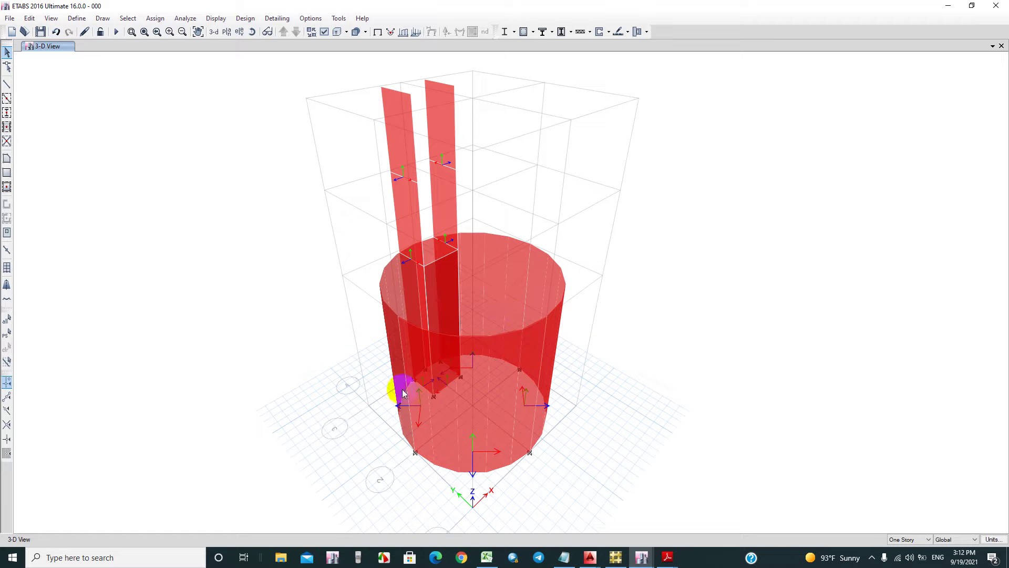
pyautogui.click(500, 261)
pyautogui.click(520, 329)
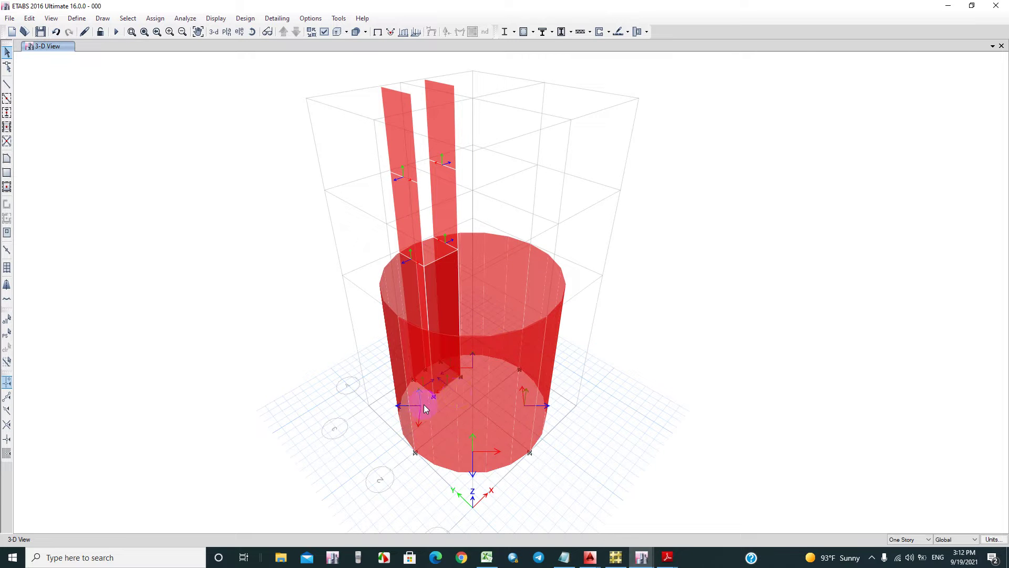
pyautogui.scroll(4, 424, 404)
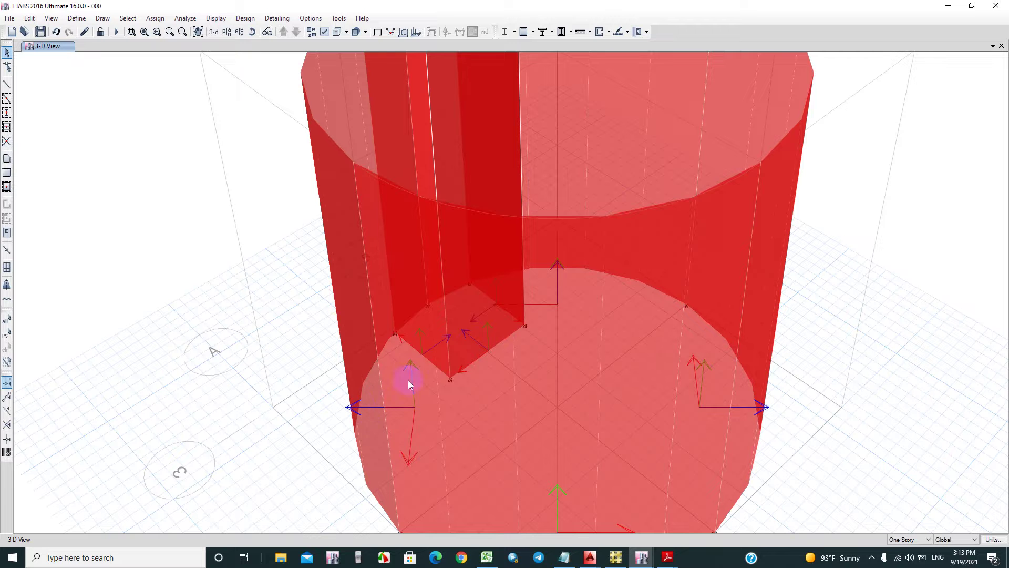
pyautogui.moveTo(552, 334); pyautogui.dragTo(532, 239, button='middle')
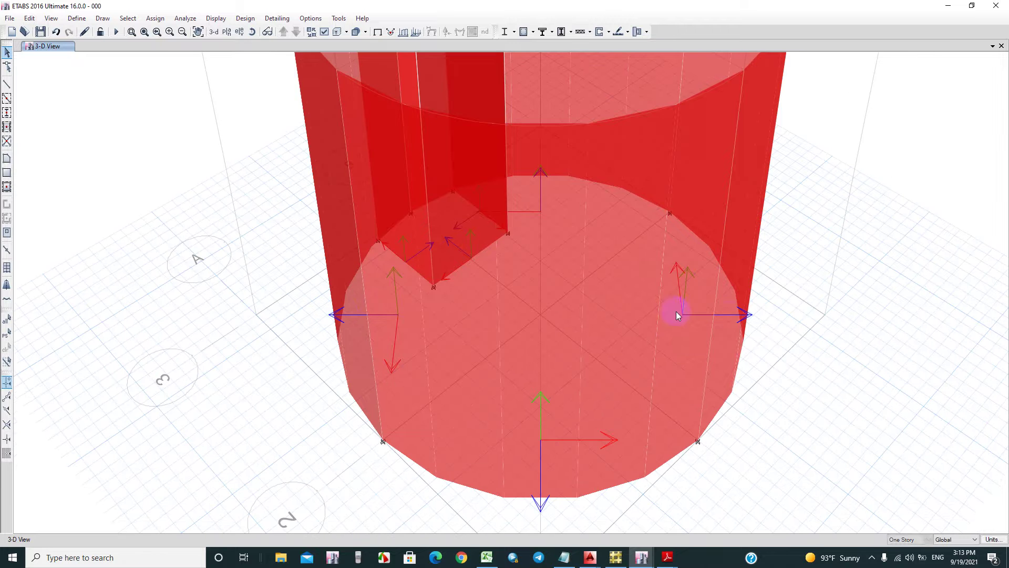
pyautogui.moveTo(532, 302); pyautogui.dragTo(561, 435, button='middle')
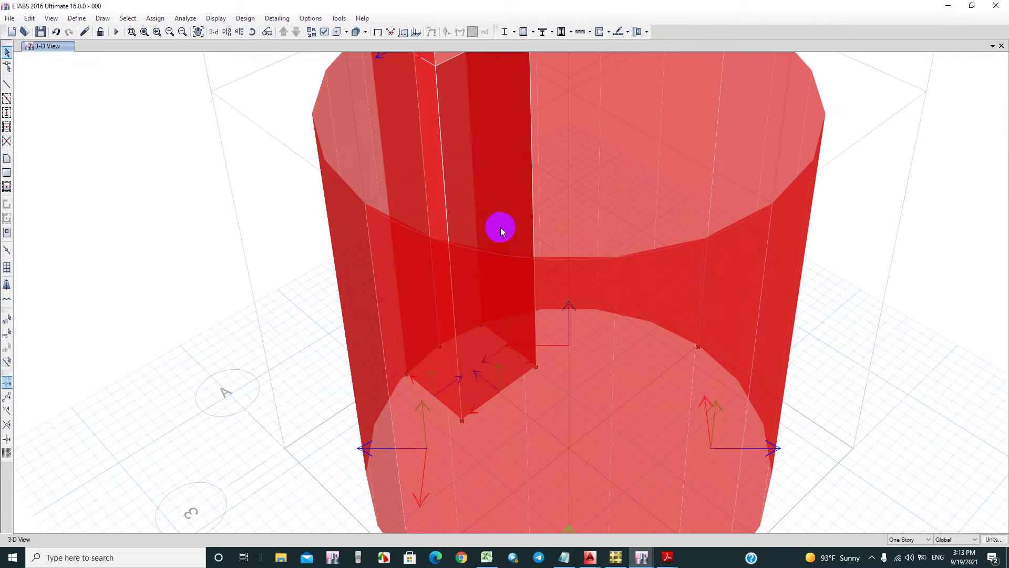
pyautogui.click(252, 33)
pyautogui.moveTo(420, 200); pyautogui.dragTo(573, 226)
pyautogui.click(253, 31)
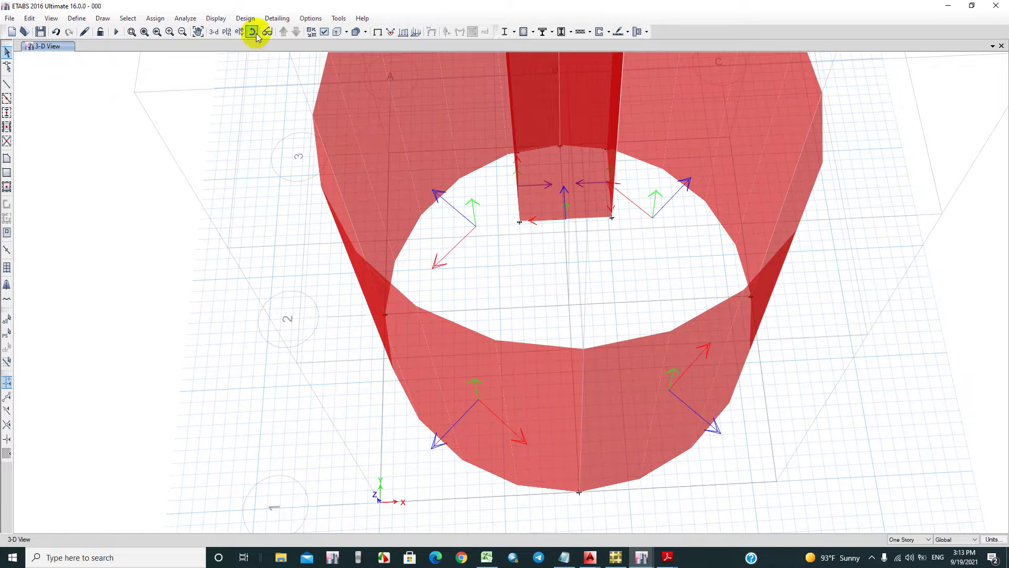
pyautogui.moveTo(442, 216); pyautogui.dragTo(426, 277)
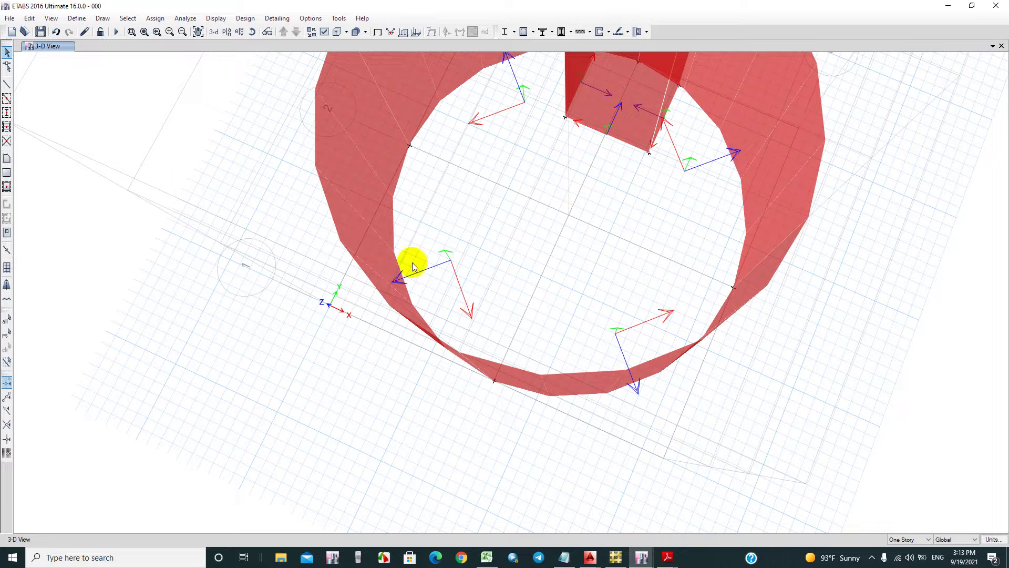
pyautogui.moveTo(518, 235)
pyautogui.mouseDown()
pyautogui.moveTo(408, 334)
pyautogui.moveTo(509, 233)
pyautogui.mouseUp()
pyautogui.moveTo(558, 168); pyautogui.dragTo(523, 223)
# Step: Select the three inner shaft walls at the tank's base level and reverse their wall local 3 axis
pyautogui.click(514, 223)
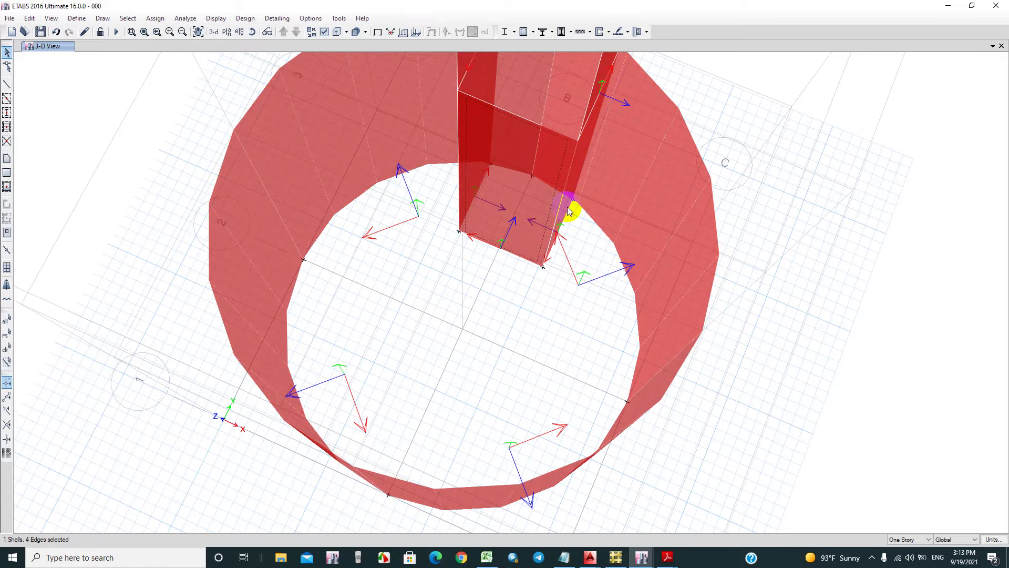
pyautogui.click(569, 210)
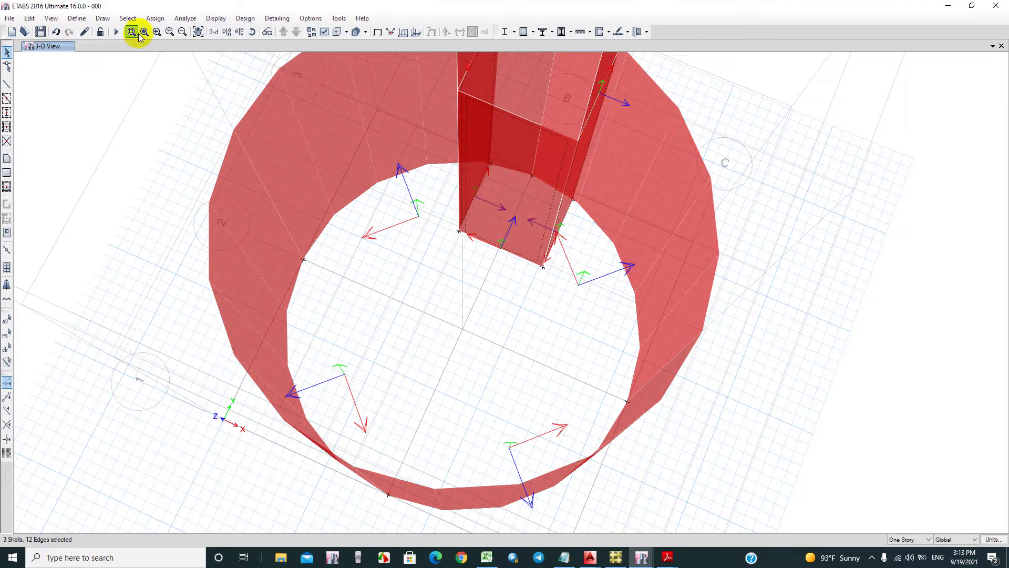
pyautogui.click(29, 18)
pyautogui.moveTo(92, 275)
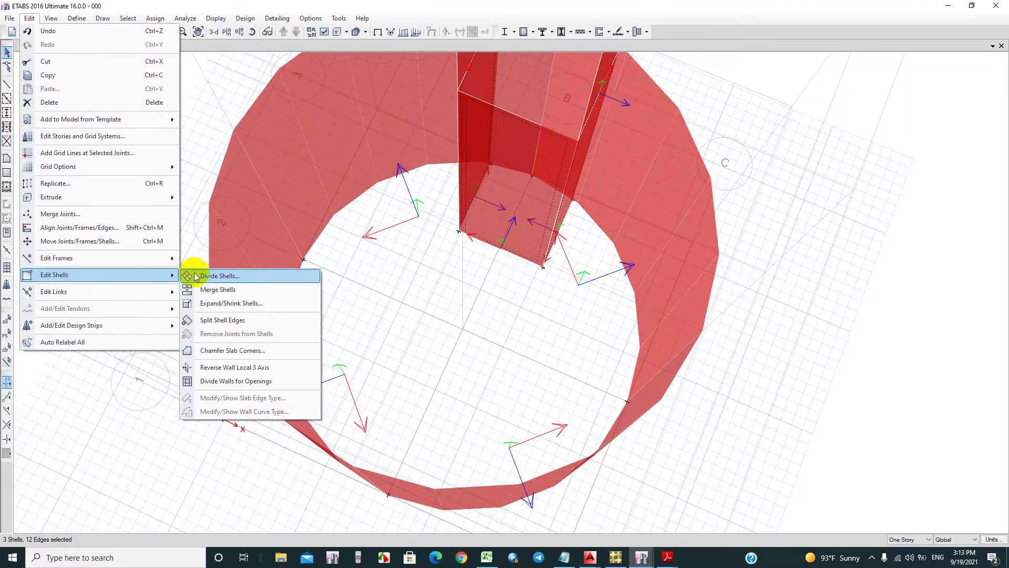
pyautogui.click(279, 361)
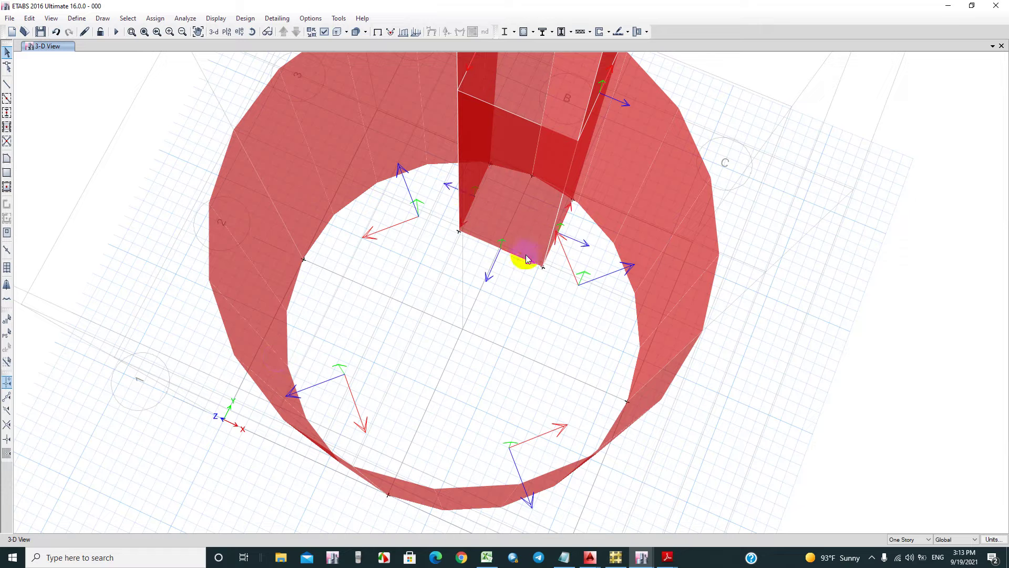
pyautogui.click(542, 262)
pyautogui.click(505, 259)
pyautogui.rightClick(512, 239)
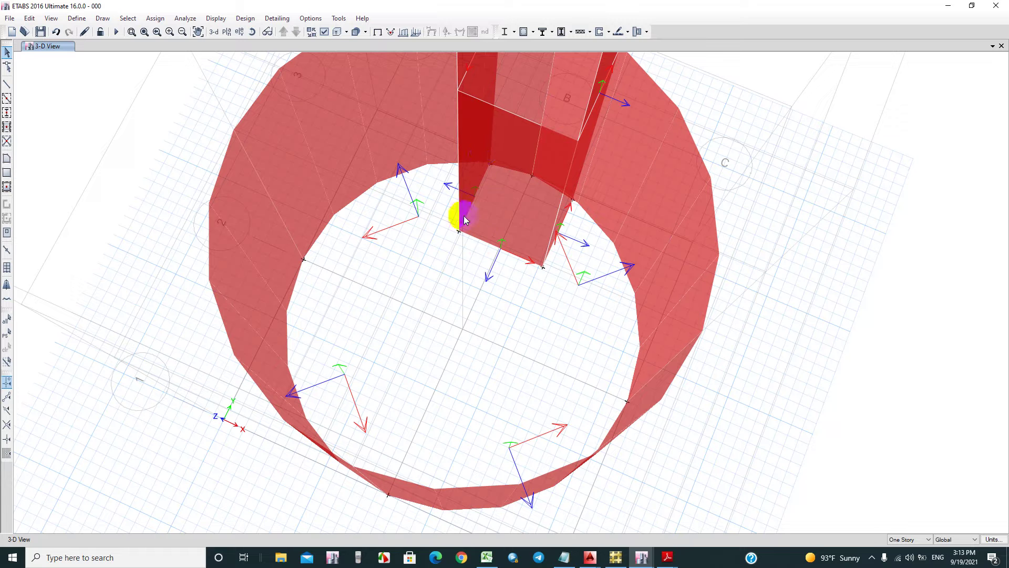
# Step: Reselect the three inner shaft walls at the tank's base level and reverse their wall local 3 axis again
pyautogui.click(572, 207)
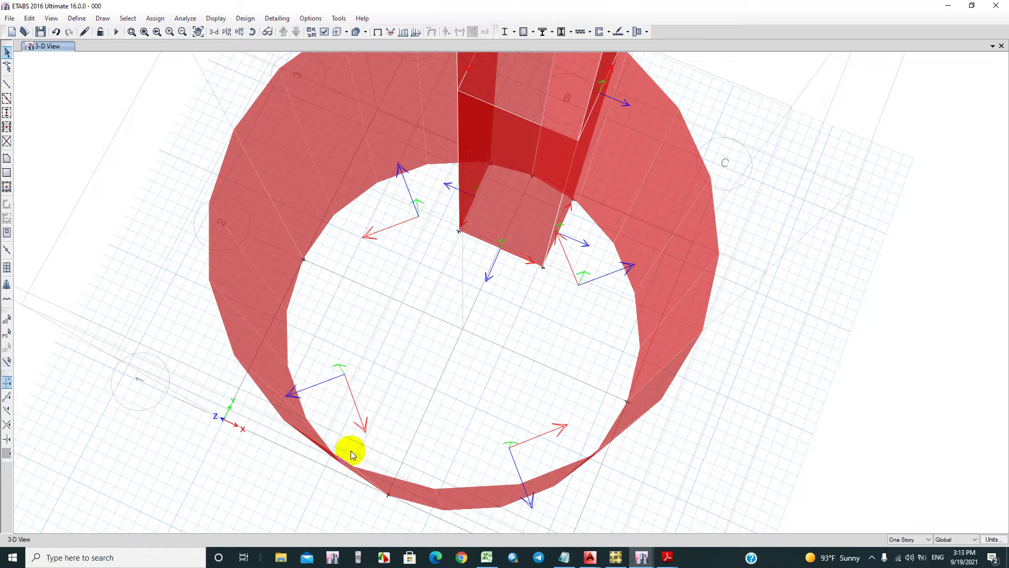
pyautogui.rightClick(662, 222)
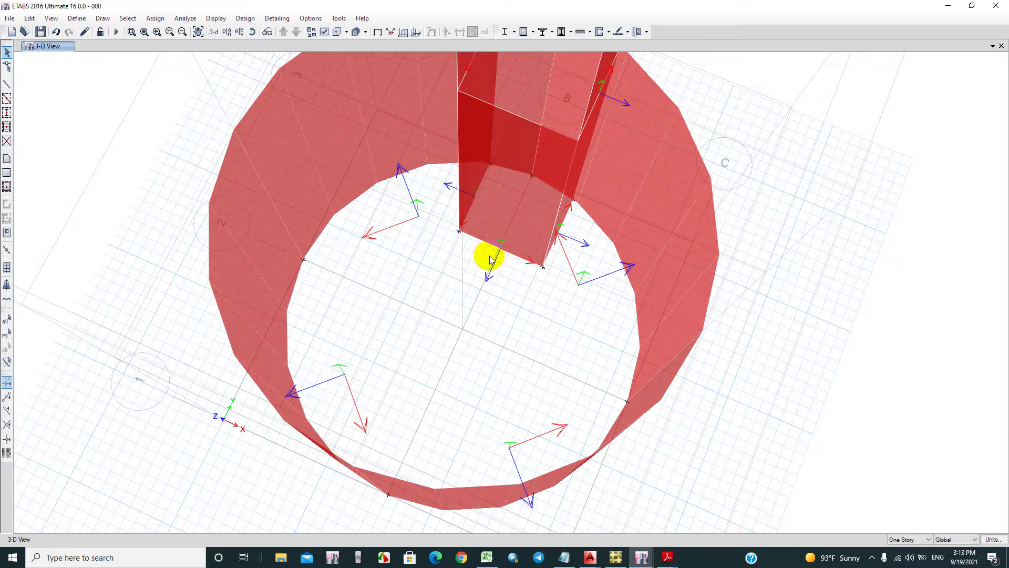
pyautogui.click(540, 191)
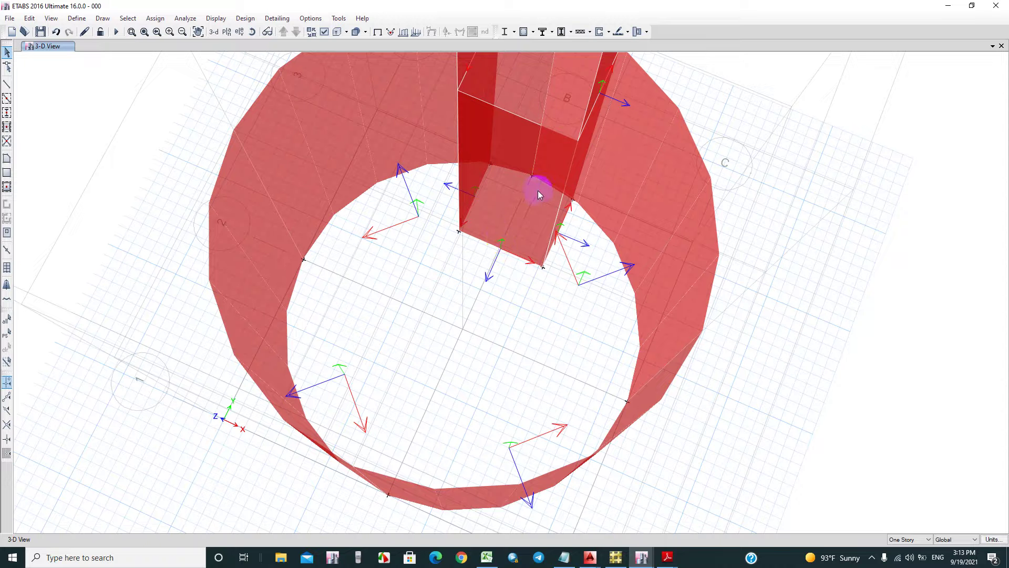
pyautogui.click(540, 177)
pyautogui.click(487, 253)
pyautogui.click(522, 235)
pyautogui.click(560, 220)
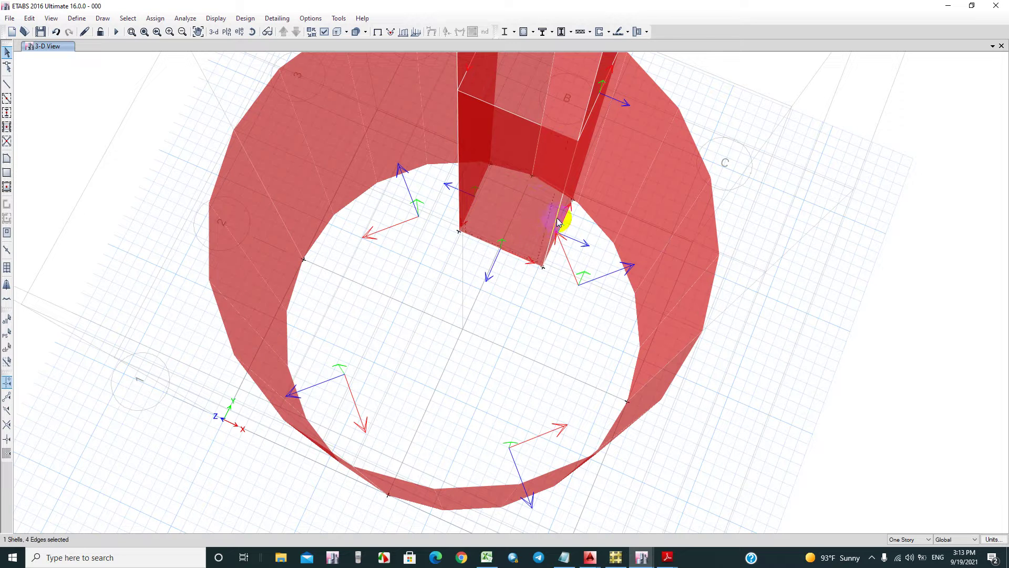
pyautogui.moveTo(466, 179); pyautogui.dragTo(473, 79)
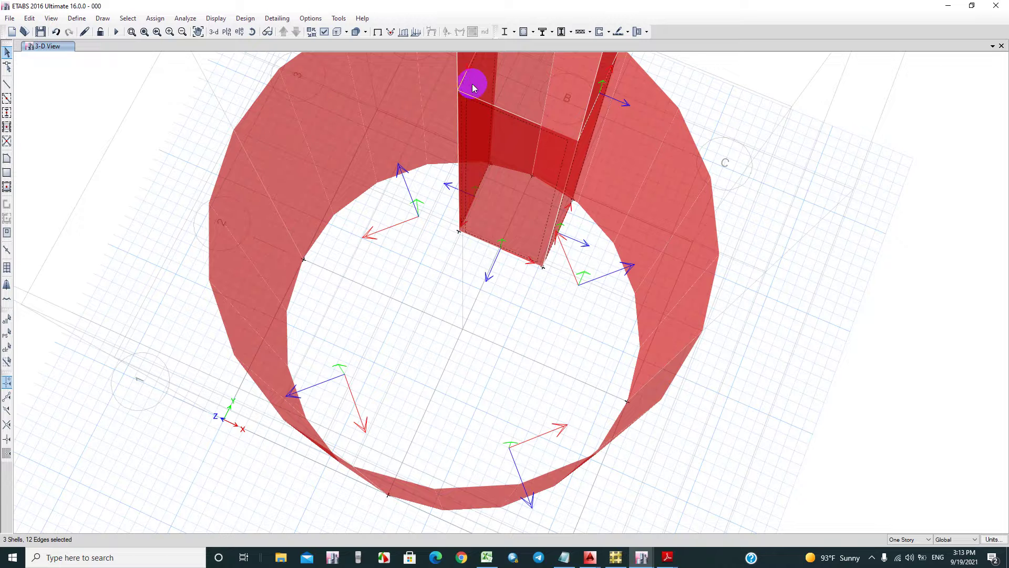
pyautogui.click(29, 18)
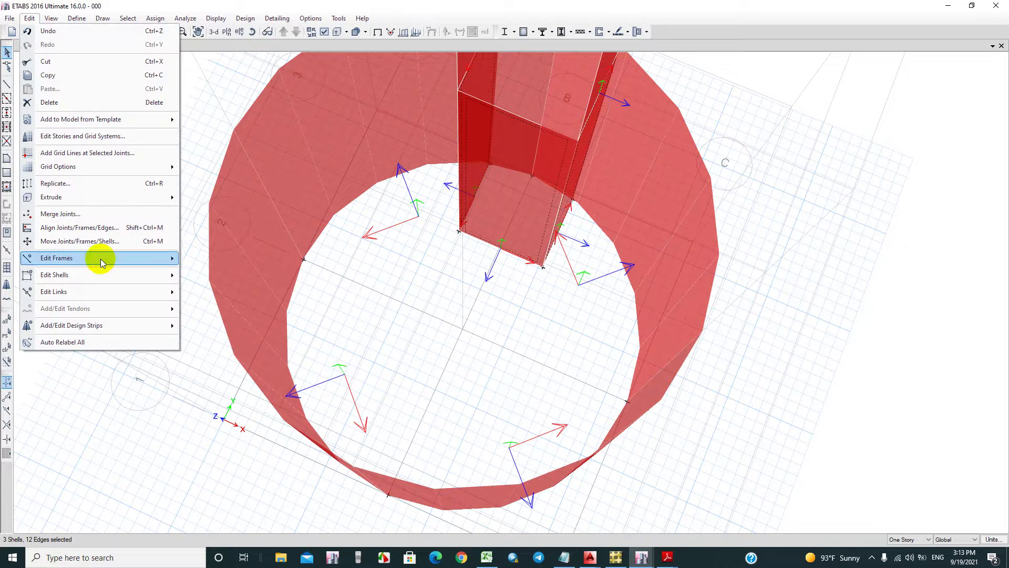
pyautogui.moveTo(142, 277)
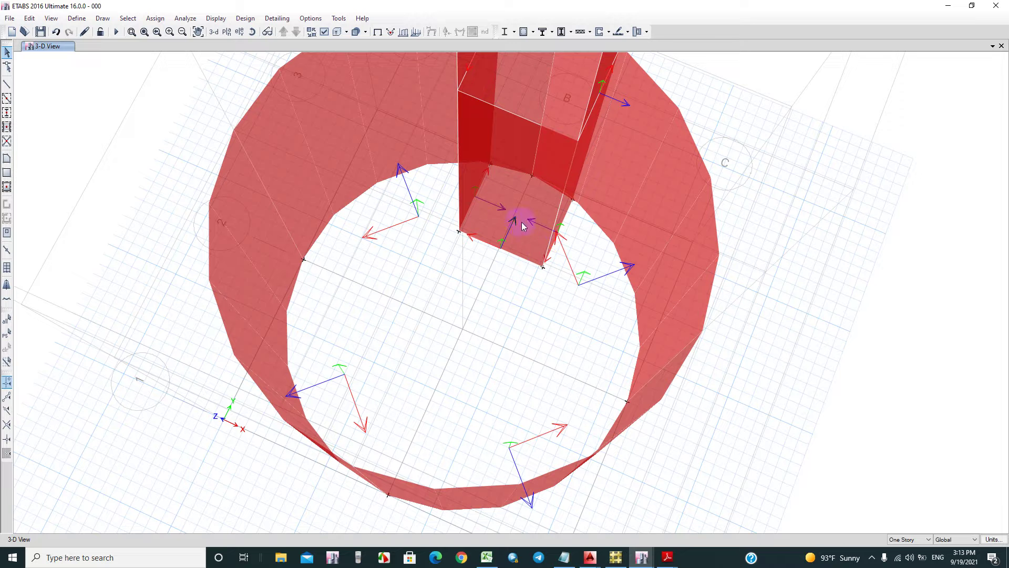
# Step: Check the local axis arrows of the base-level shaft walls, then restore the default 3-D view
pyautogui.click(607, 228)
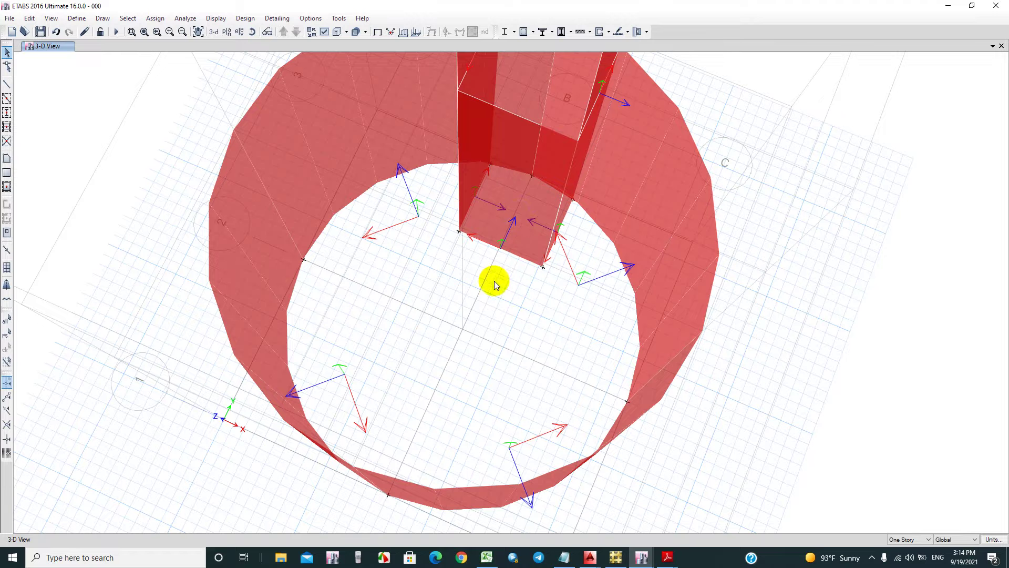
pyautogui.click(545, 198)
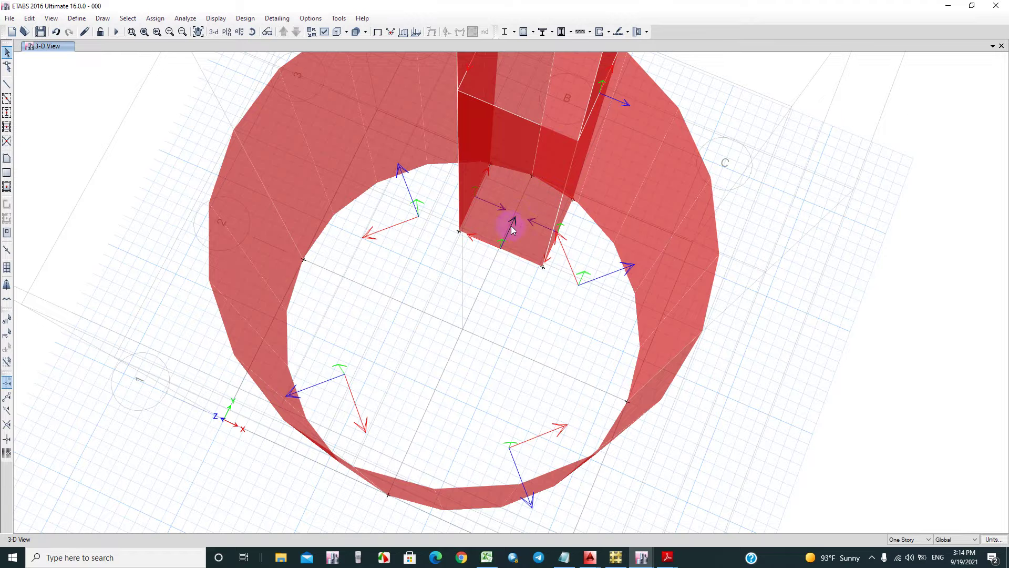
pyautogui.moveTo(335, 277); pyautogui.dragTo(498, 250, button='middle')
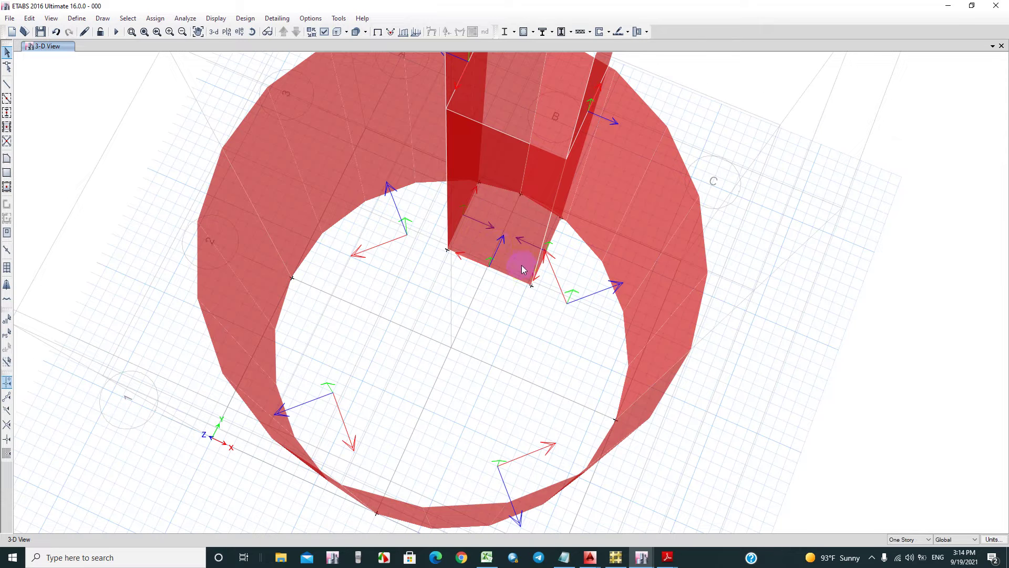
pyautogui.scroll(-3, 473, 199)
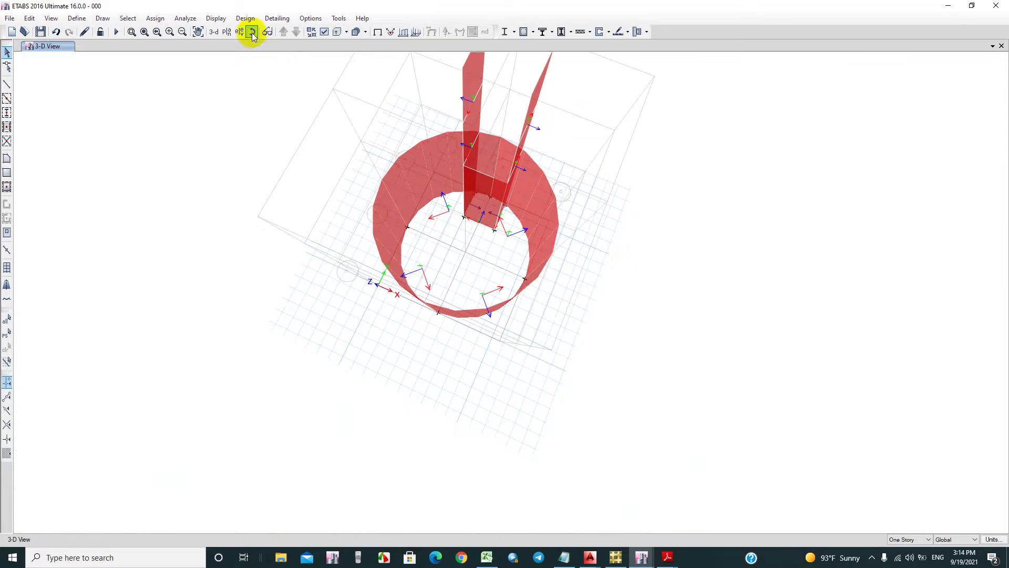
pyautogui.click(214, 32)
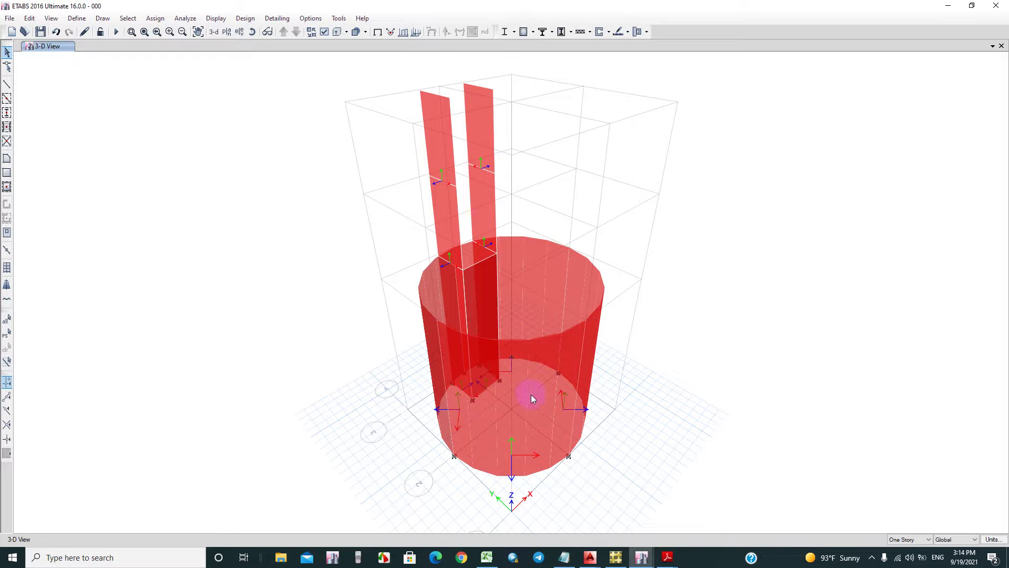
# Step: Switch to the handwritten note in Adobe Reader and examine the triangular water pressure diagram with its X, Y and Z axes
pyautogui.moveTo(667, 558)
pyautogui.click(604, 525)
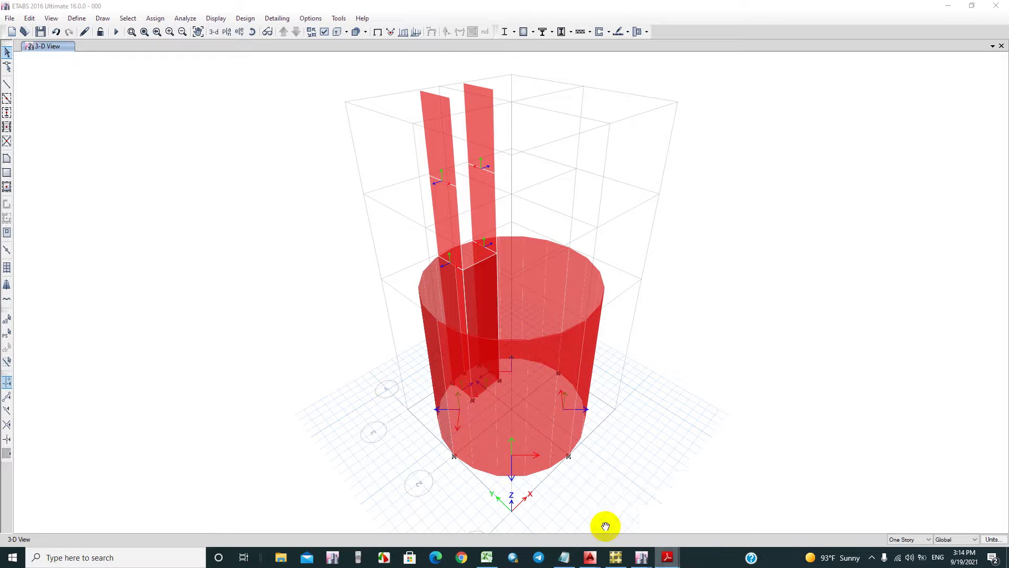
pyautogui.click(969, 8)
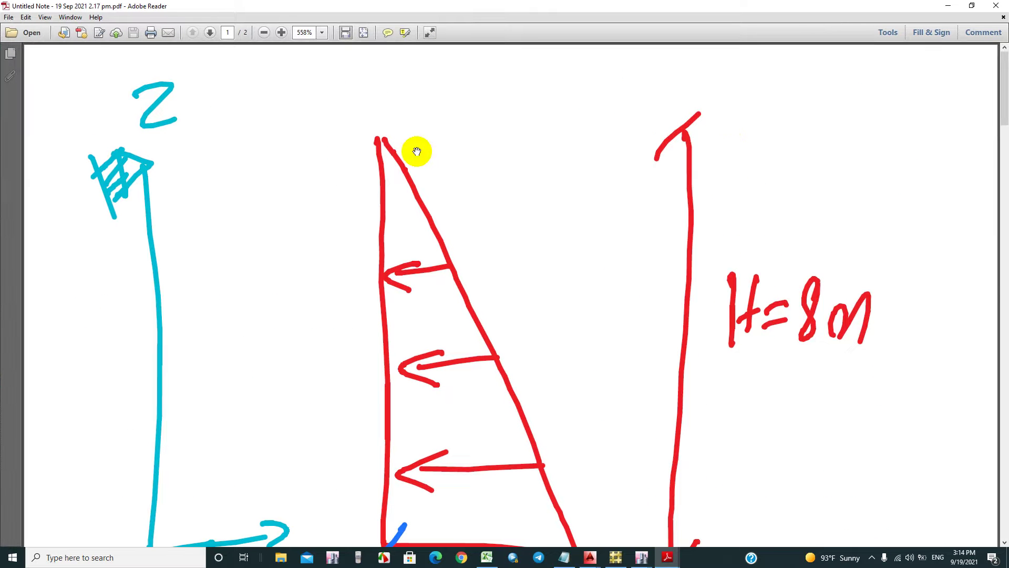
pyautogui.keyDown('ctrl'); pyautogui.scroll(-3, 417, 151); pyautogui.keyUp('ctrl')
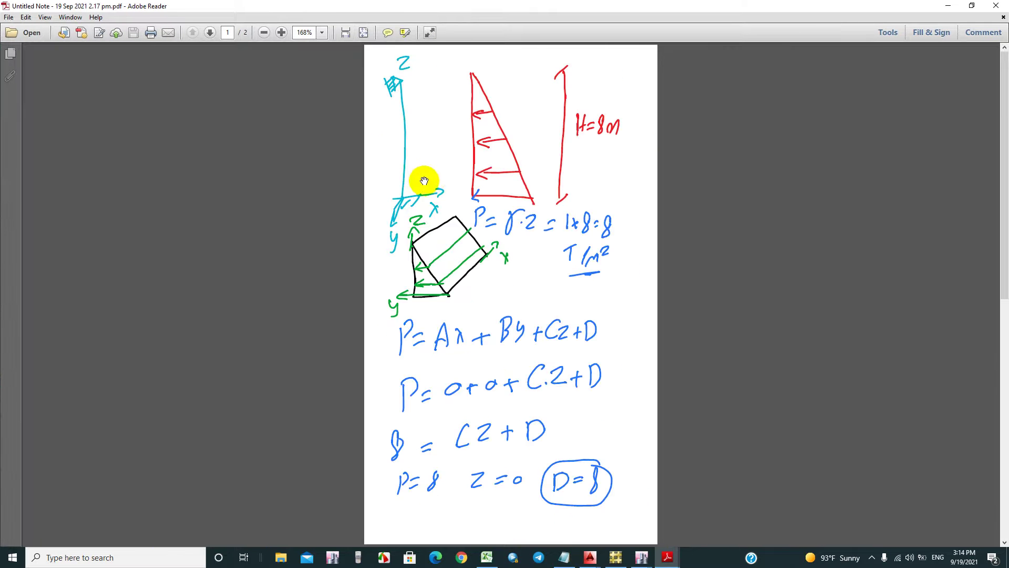
pyautogui.keyDown('ctrl'); pyautogui.scroll(1, 431, 179); pyautogui.keyUp('ctrl')
pyautogui.scroll(1, 440, 169)
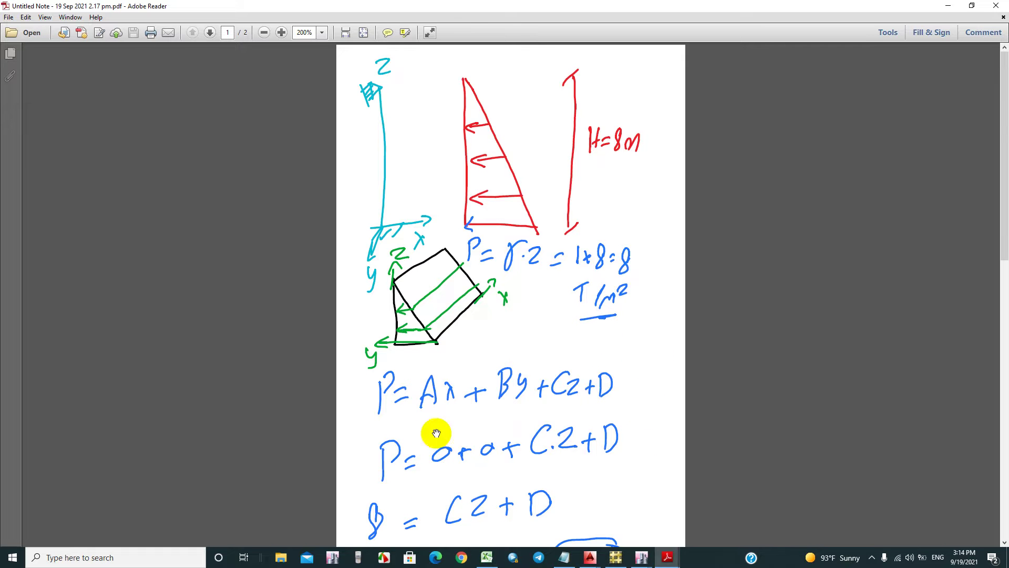
pyautogui.moveTo(427, 328)
pyautogui.mouseDown()
pyautogui.moveTo(396, 289)
pyautogui.moveTo(436, 342)
pyautogui.mouseUp()
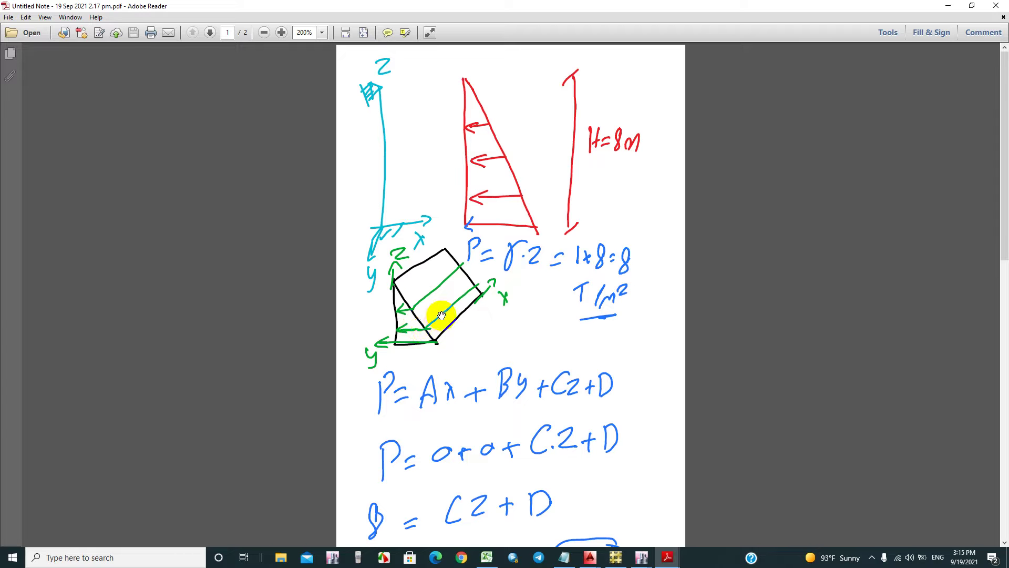
pyautogui.moveTo(473, 290); pyautogui.dragTo(444, 314)
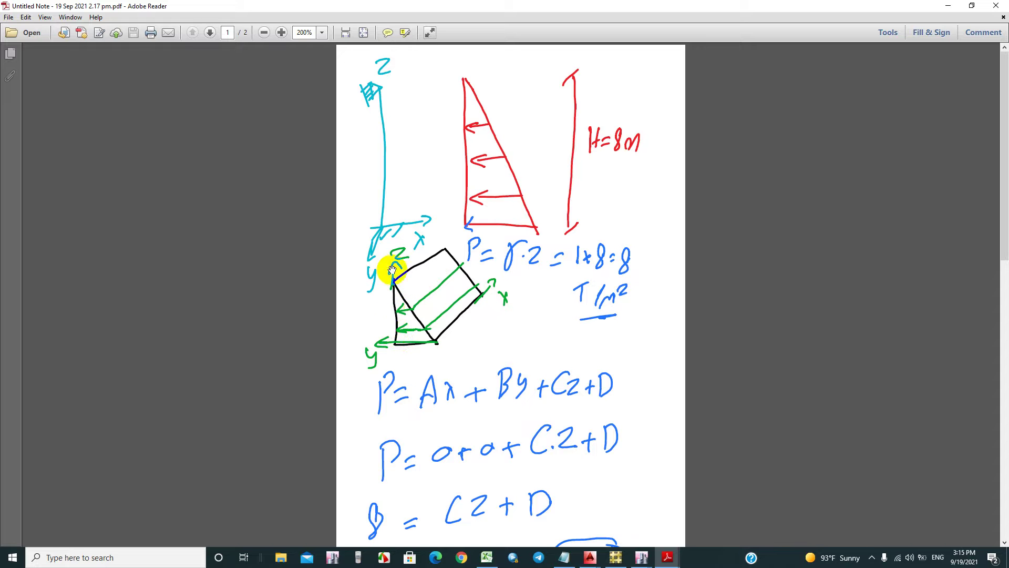
pyautogui.moveTo(392, 270); pyautogui.dragTo(399, 336)
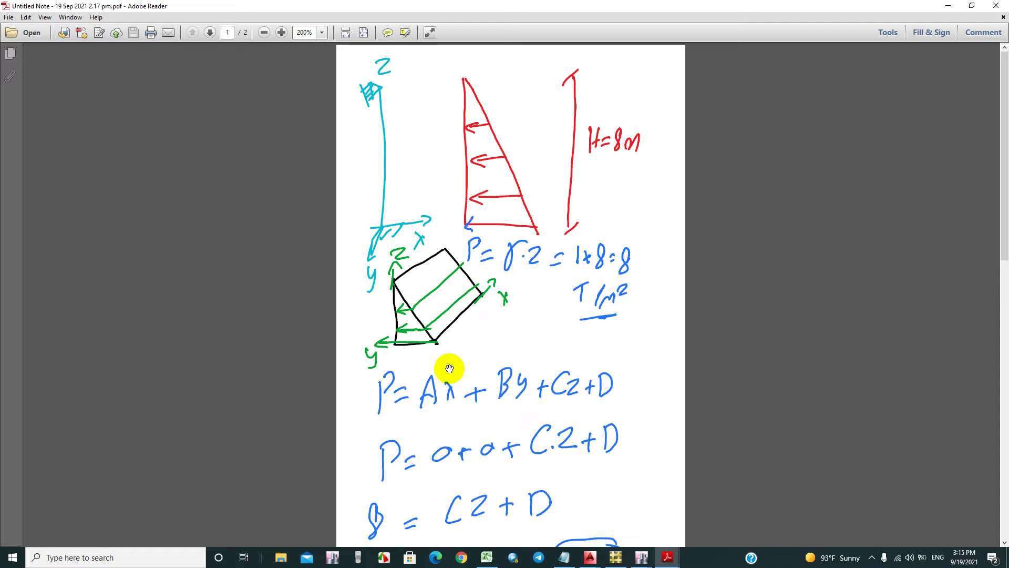
# Step: Read the derivation of constant D from the pressure equation P = Ax + By + Cz + D
pyautogui.scroll(-2, 446, 389)
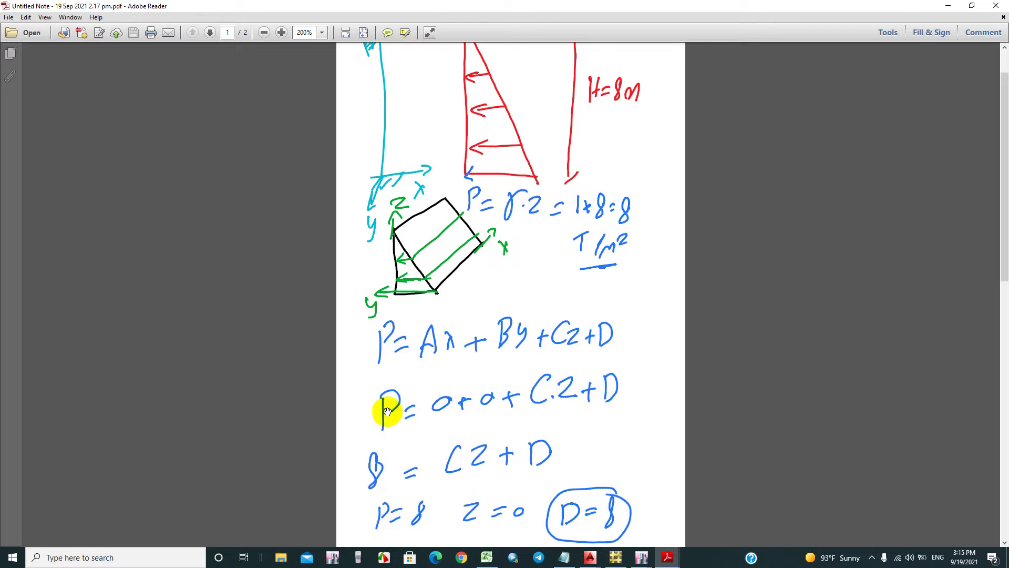
pyautogui.scroll(2, 488, 244)
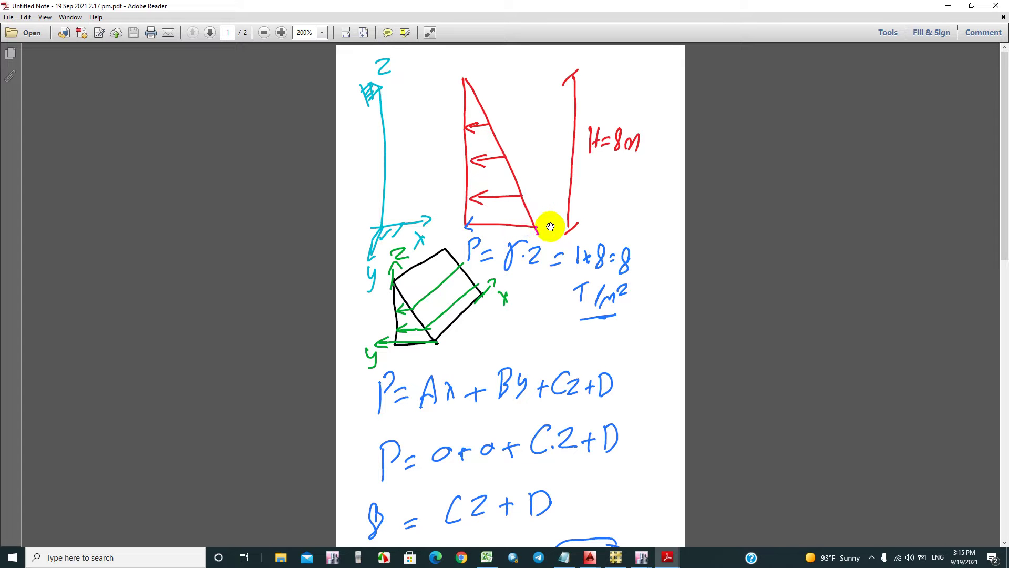
pyautogui.scroll(-1, 451, 280)
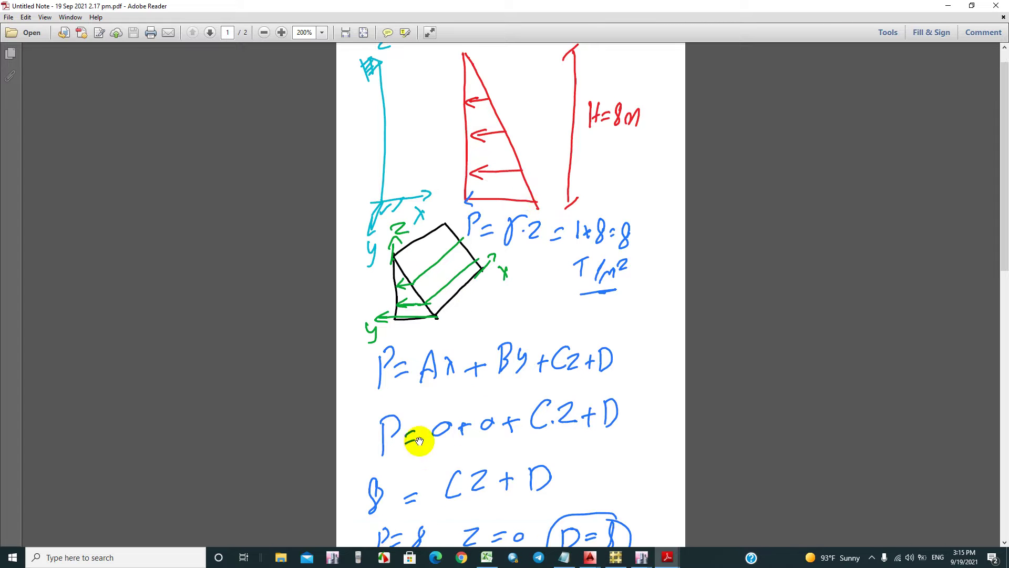
pyautogui.scroll(-1, 474, 443)
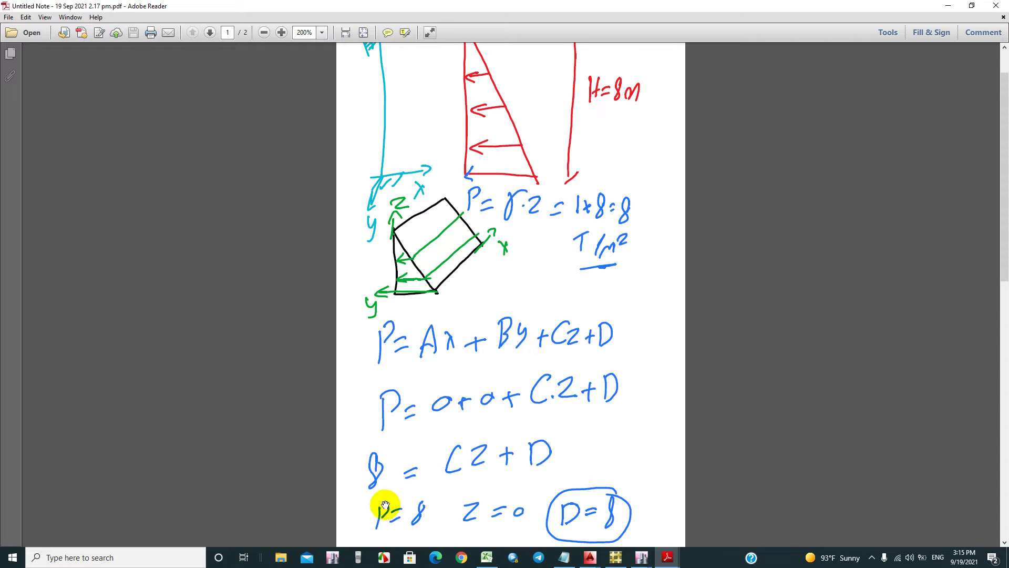
pyautogui.scroll(-1, 436, 500)
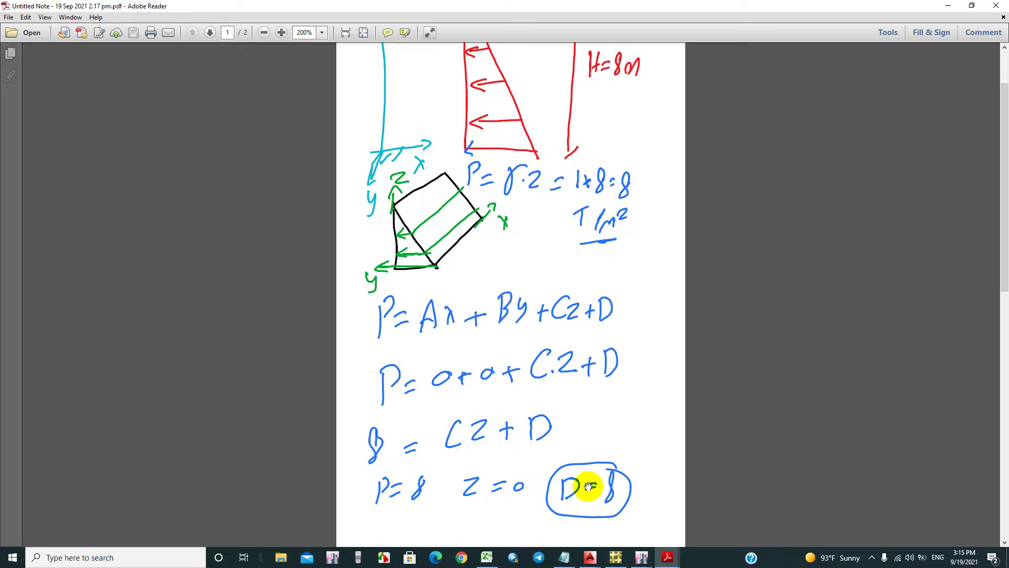
pyautogui.scroll(-10, 541, 435)
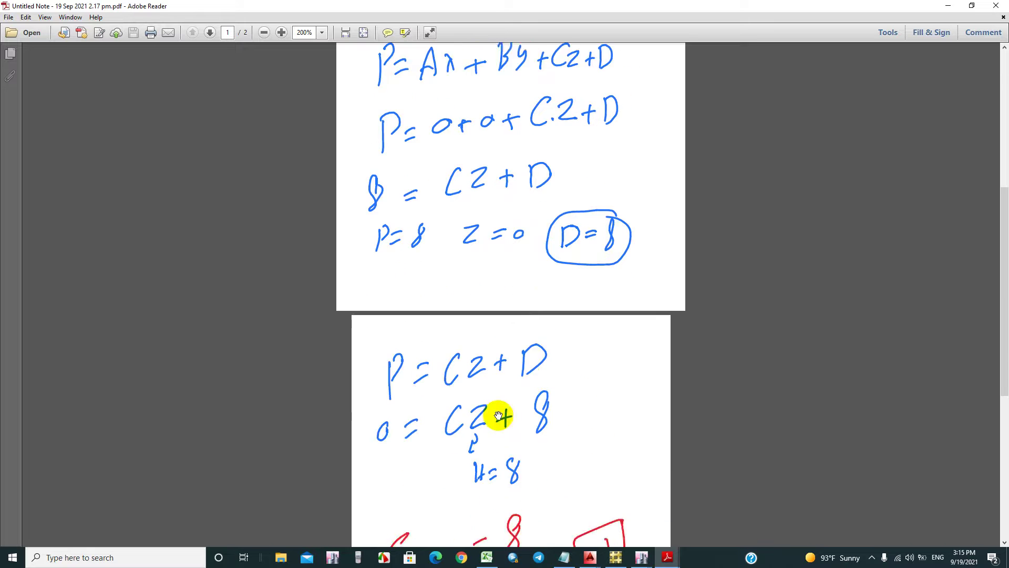
pyautogui.scroll(-1, 498, 416)
pyautogui.scroll(12, 421, 315)
pyautogui.scroll(-3, 457, 284)
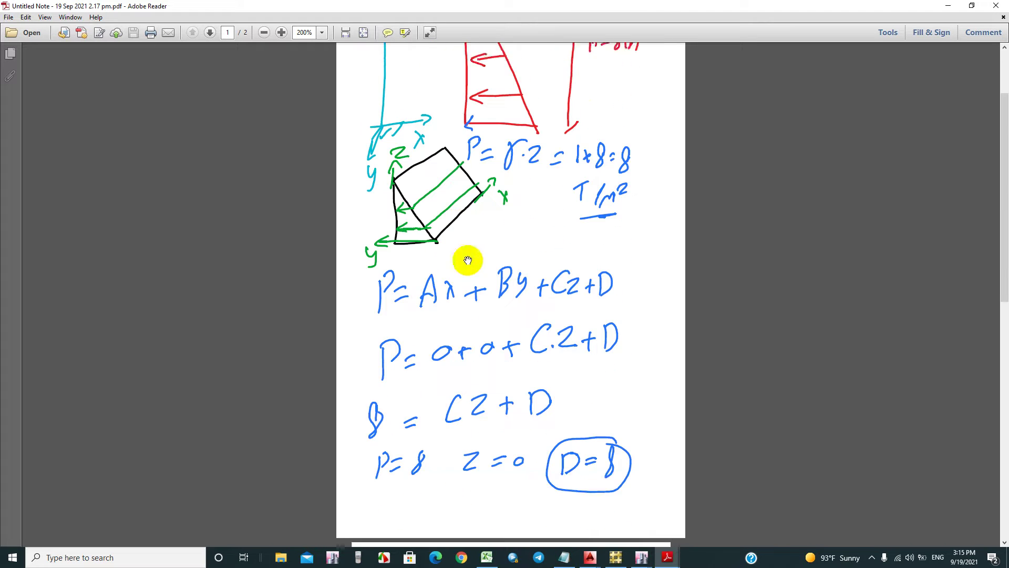
pyautogui.scroll(-1, 468, 260)
pyautogui.scroll(2, 453, 392)
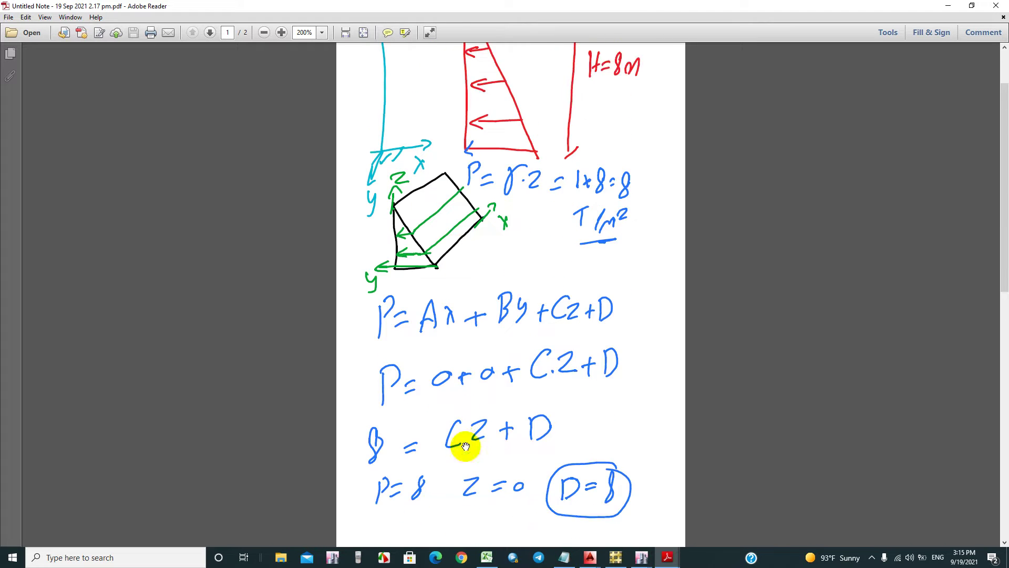
pyautogui.scroll(3, 474, 421)
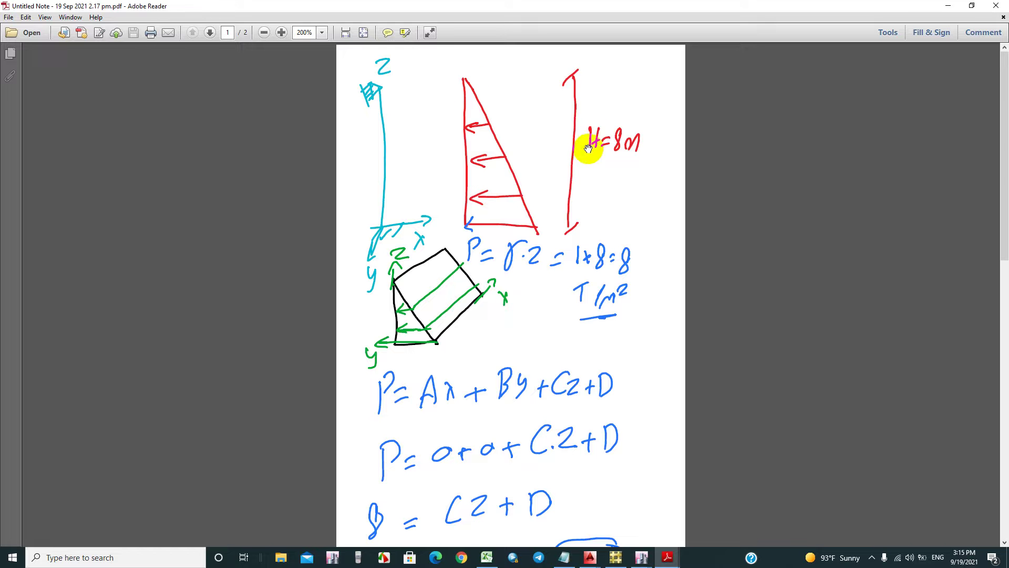
# Step: Read the derivation of constant C from the zero-pressure condition at the top of the wall, down to the boxed final constants
pyautogui.scroll(-12, 509, 266)
pyautogui.scroll(-2, 426, 382)
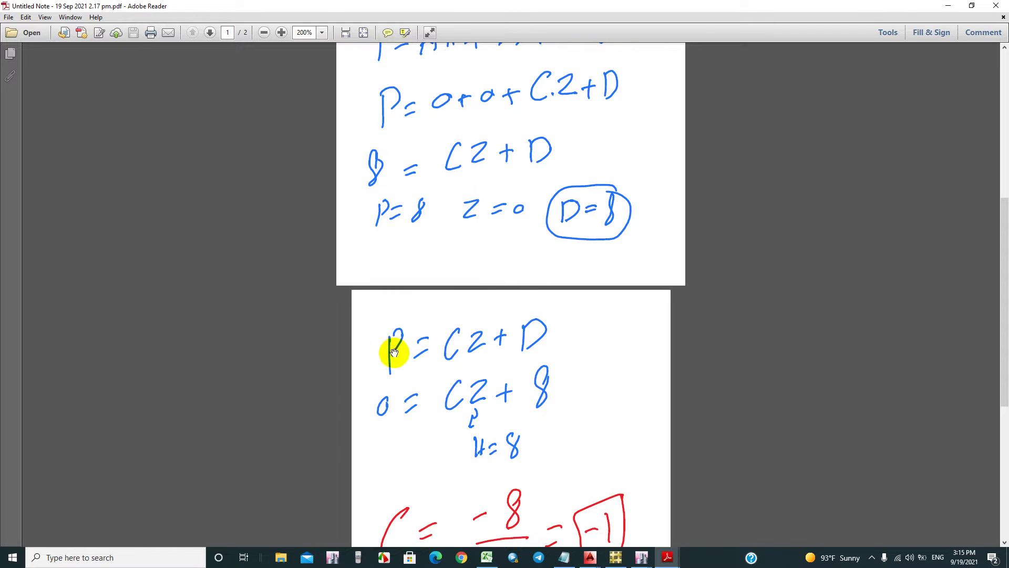
pyautogui.scroll(5, 400, 394)
pyautogui.scroll(9, 408, 381)
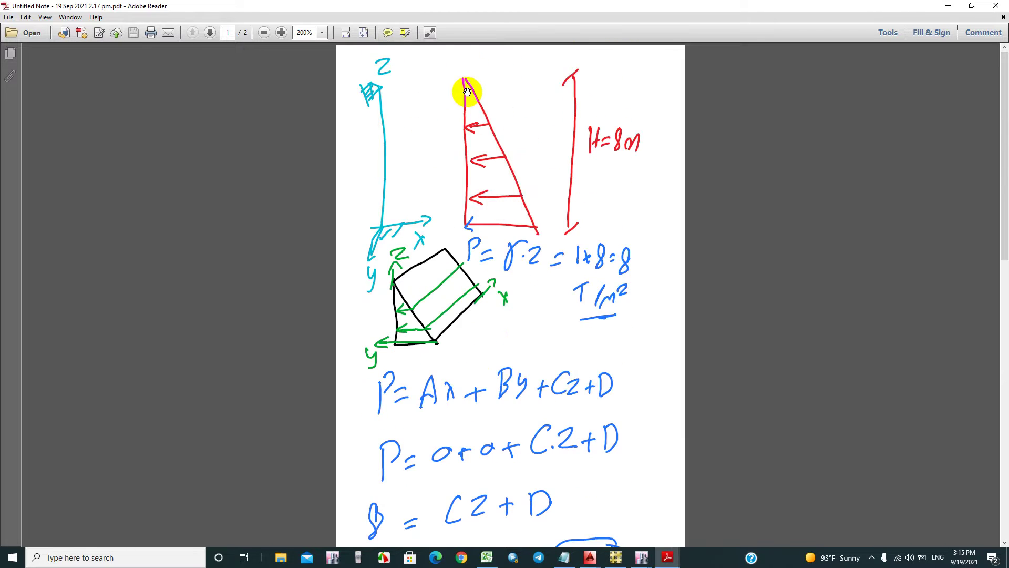
pyautogui.scroll(-14, 435, 253)
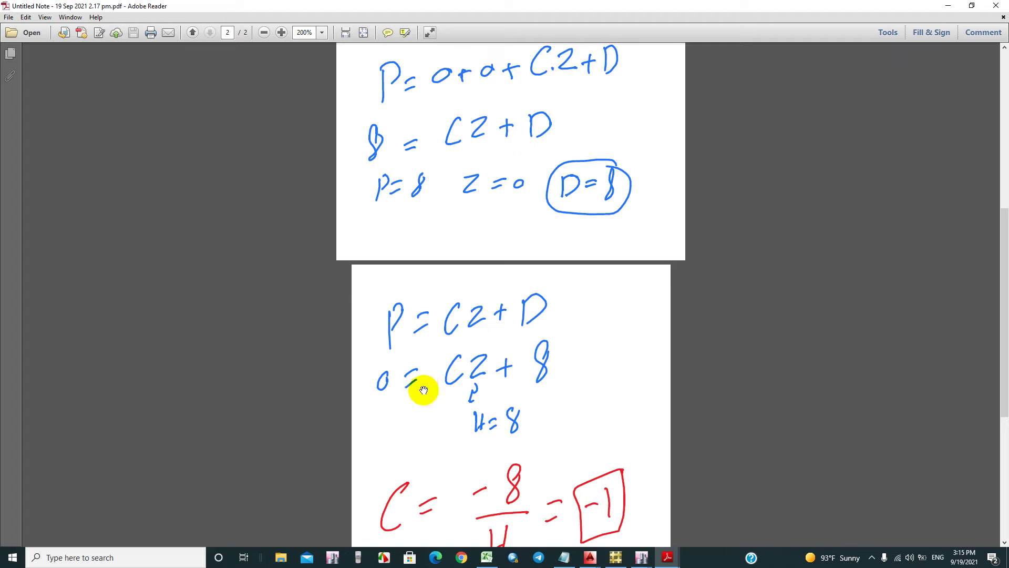
pyautogui.scroll(-2, 445, 346)
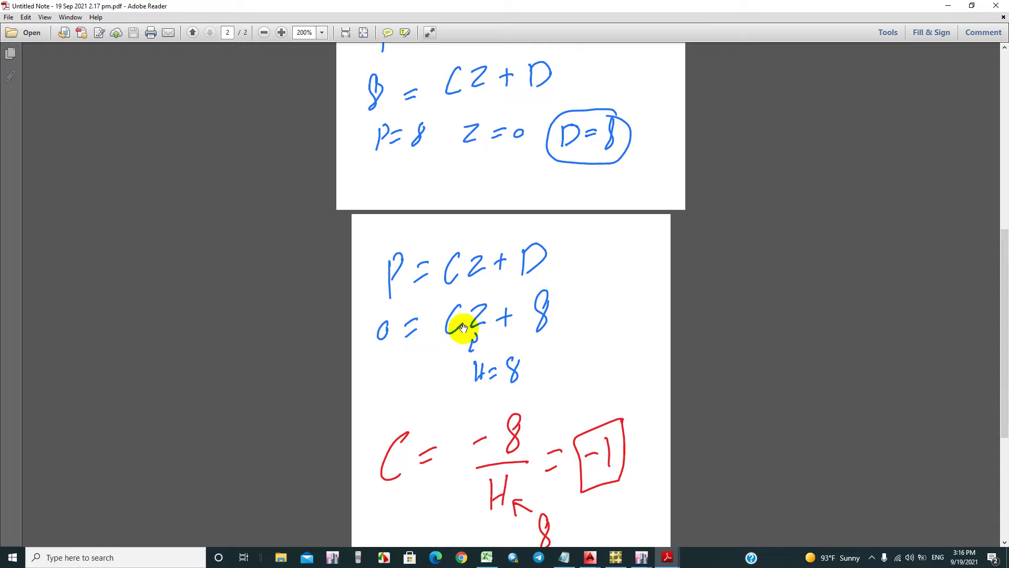
pyautogui.scroll(-2, 522, 445)
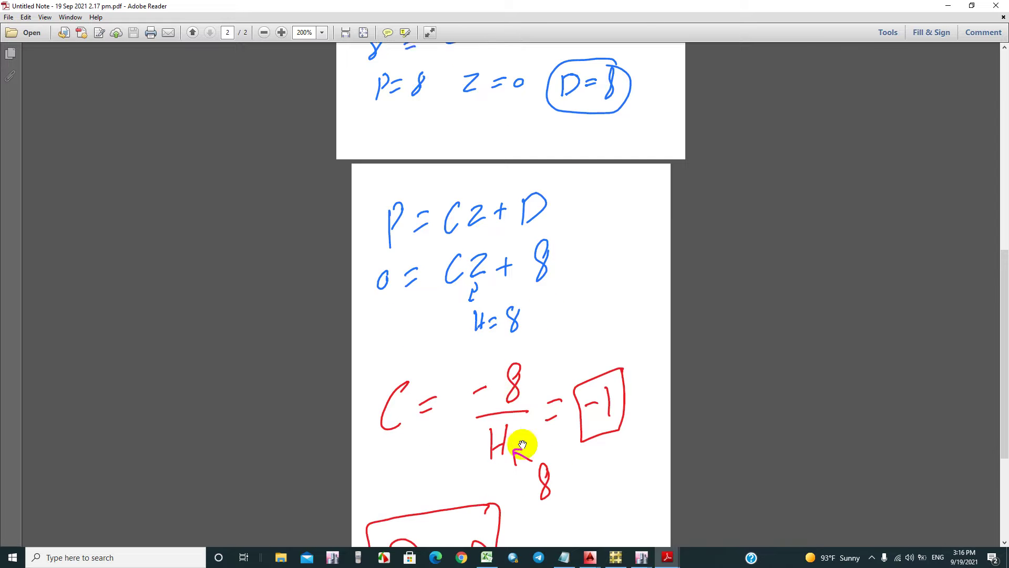
pyautogui.scroll(-8, 605, 406)
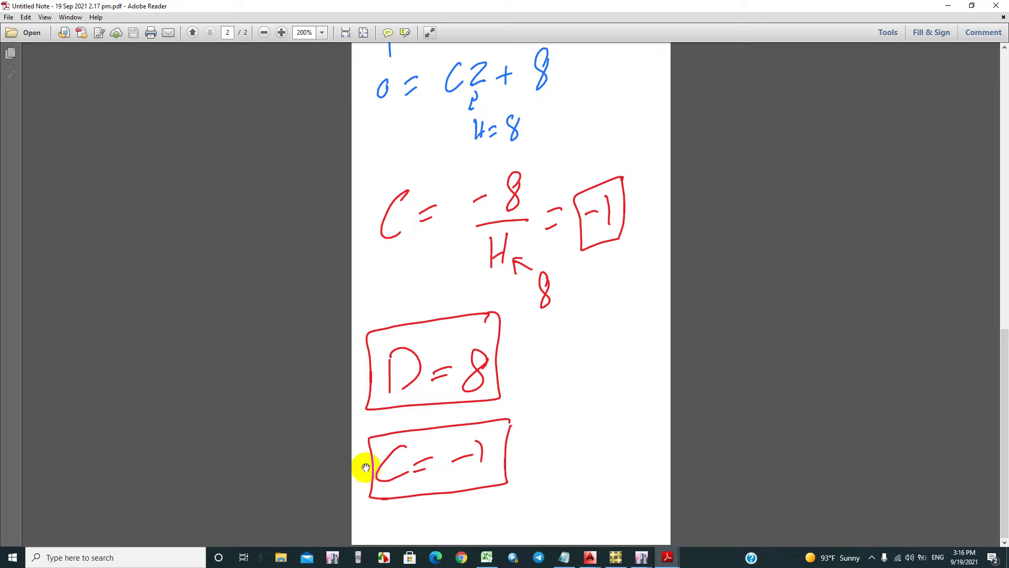
# Step: Switch to the ETABS model 000 and select the circular tank's base-level walls
pyautogui.moveTo(642, 557)
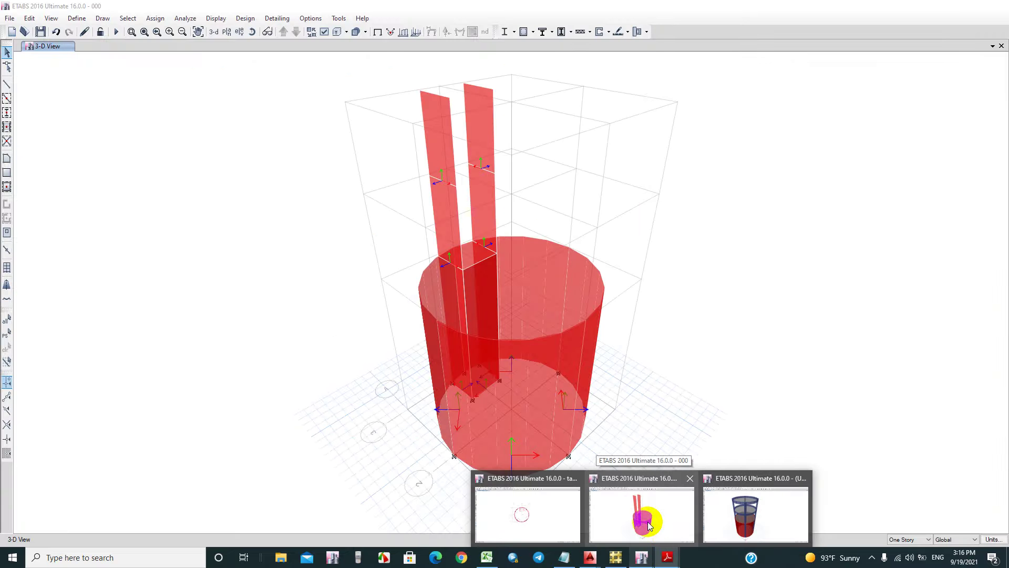
pyautogui.click(649, 522)
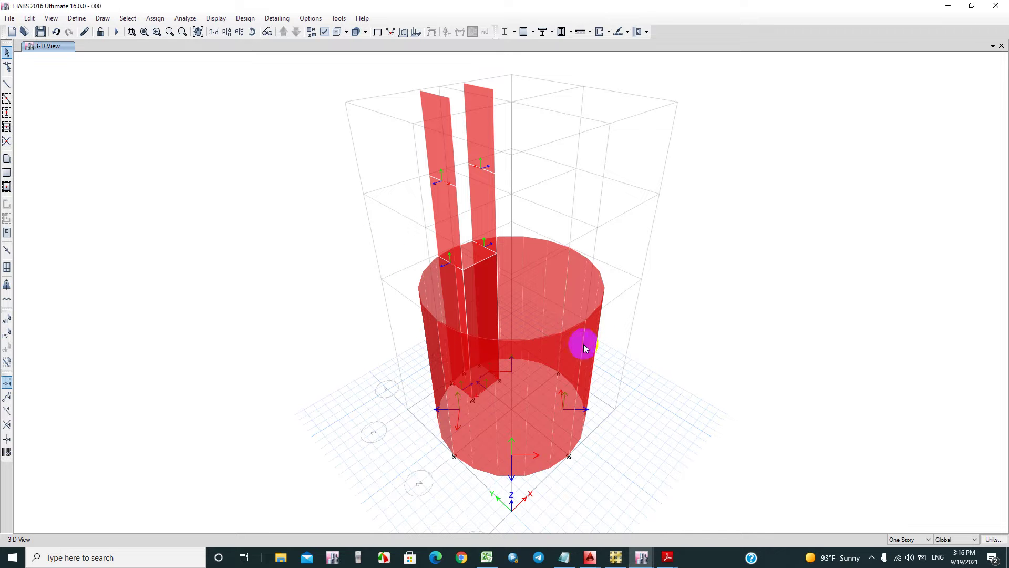
pyautogui.click(253, 32)
pyautogui.moveTo(310, 148); pyautogui.dragTo(467, 304)
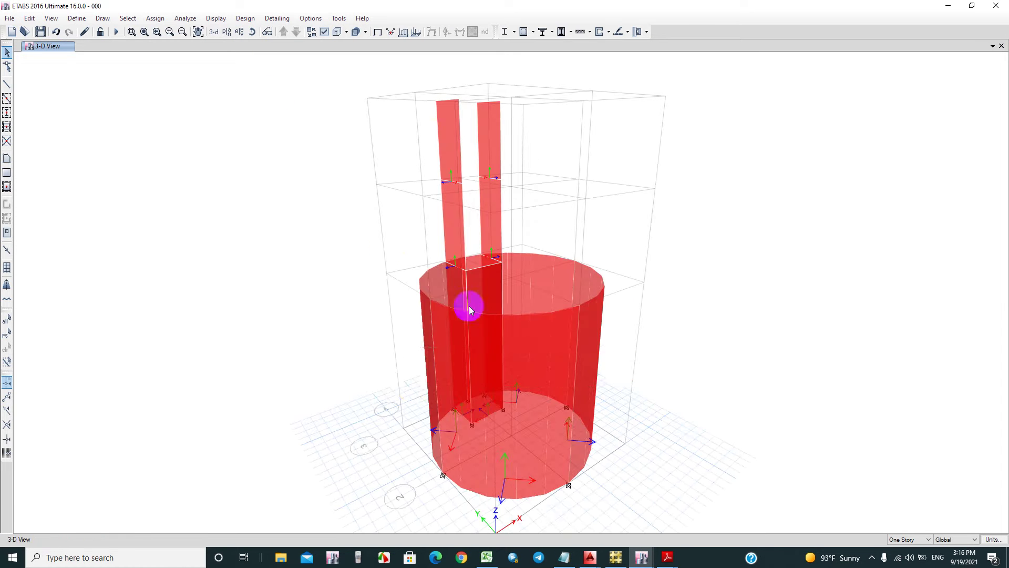
pyautogui.moveTo(641, 352); pyautogui.dragTo(576, 361)
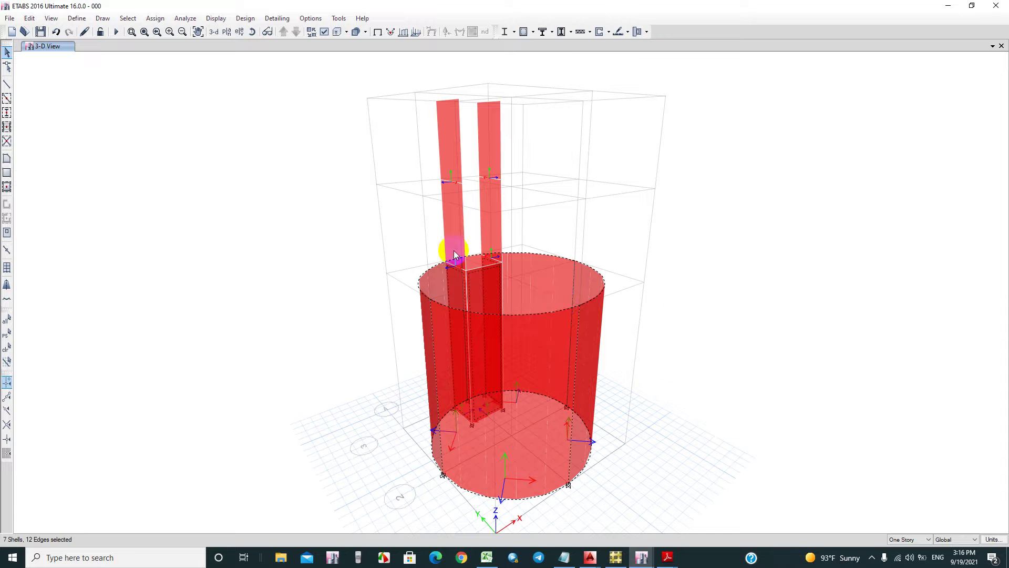
# Step: Prepare a non-uniform shell load for the selected walls with C = -1 and D = 8, rechecking the constants in the PDF note
pyautogui.click(155, 18)
pyautogui.moveTo(179, 131)
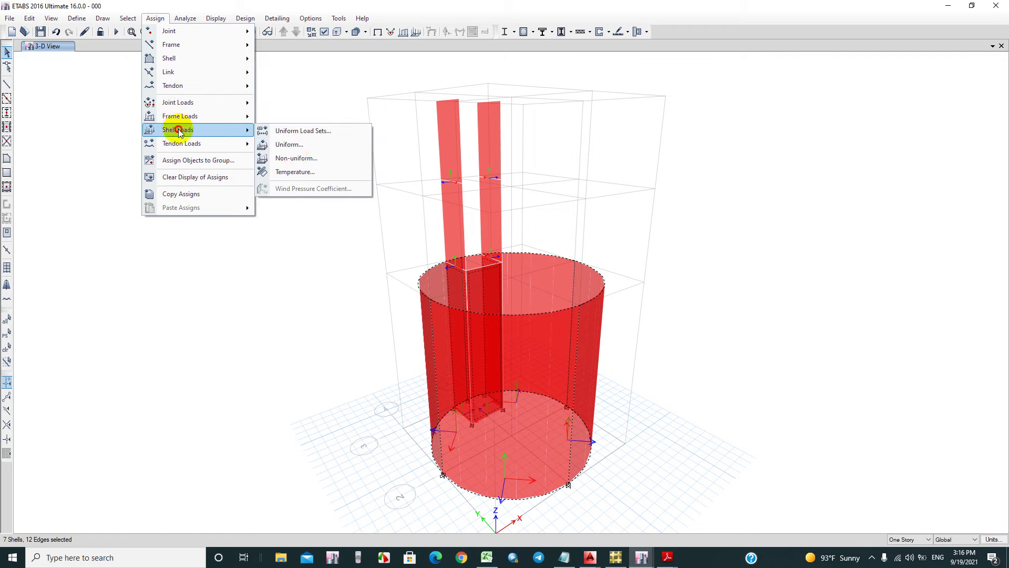
pyautogui.click(300, 159)
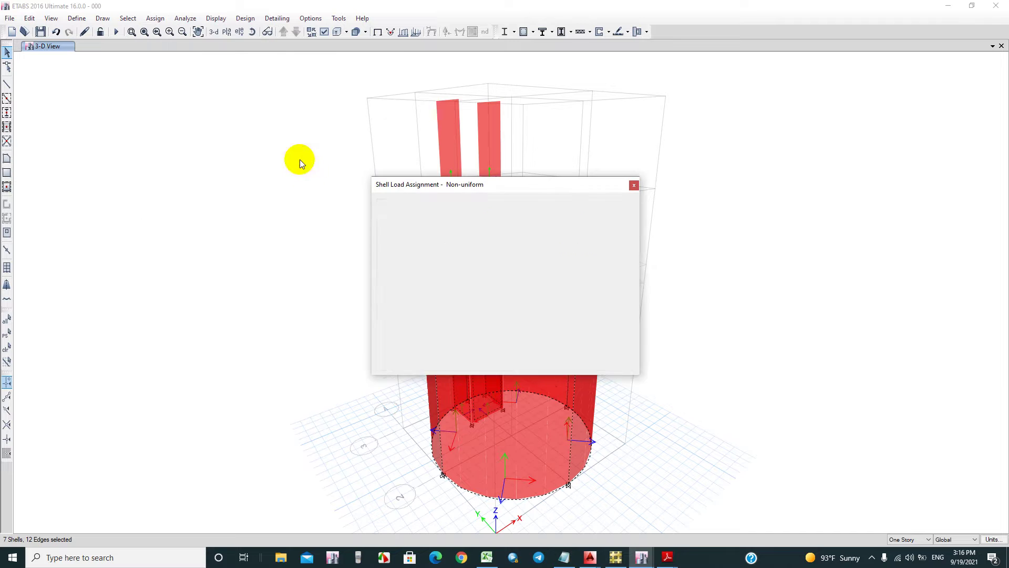
pyautogui.moveTo(539, 182); pyautogui.dragTo(789, 143)
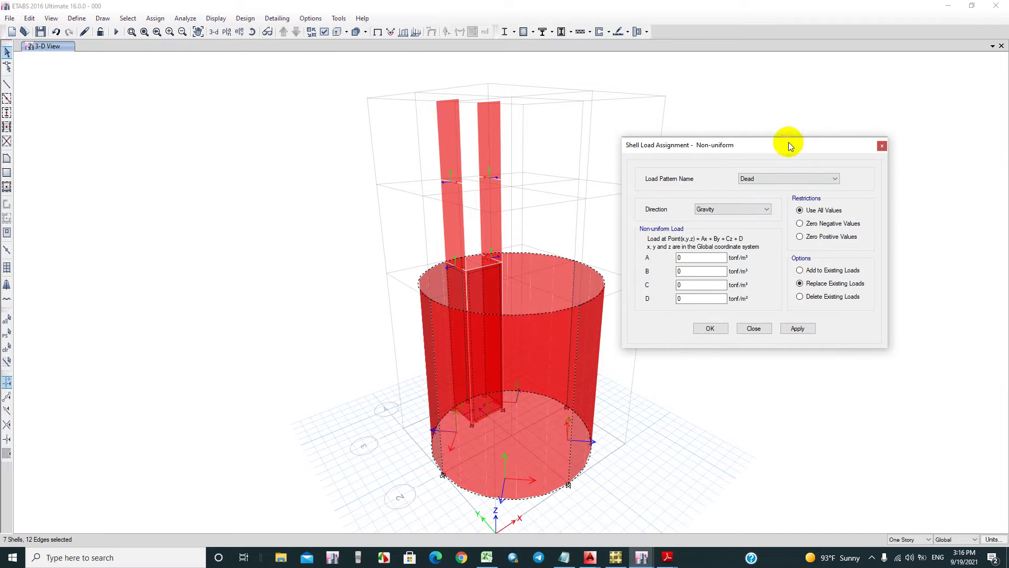
pyautogui.doubleClick(687, 271)
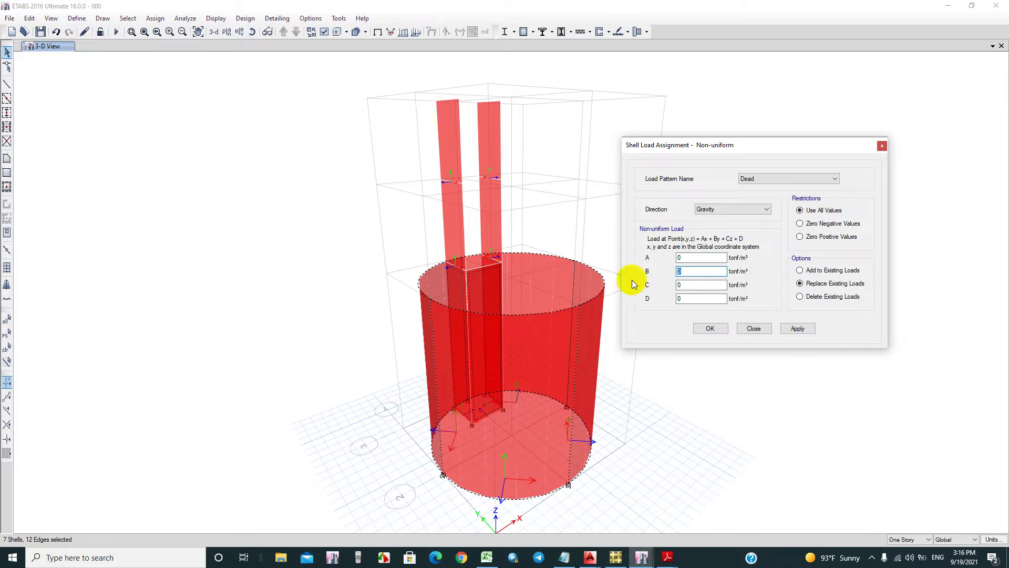
pyautogui.press('Tab')
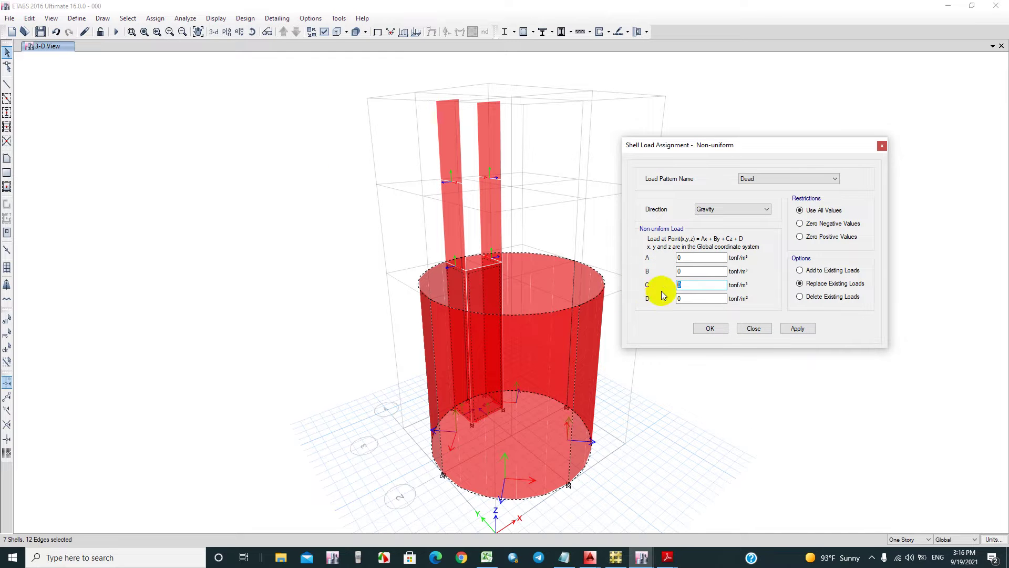
pyautogui.moveTo(668, 557)
pyautogui.click(606, 522)
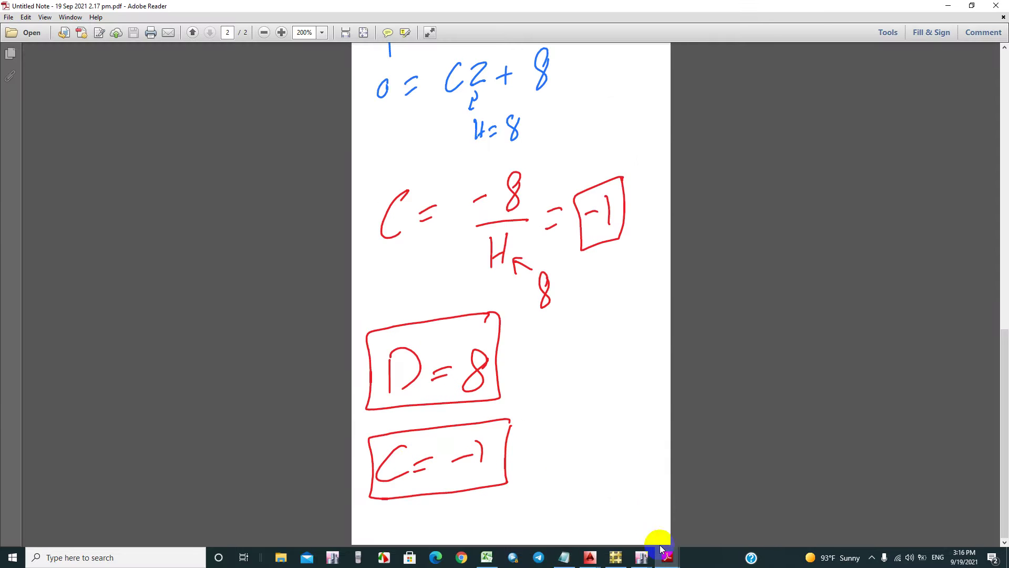
pyautogui.moveTo(669, 558)
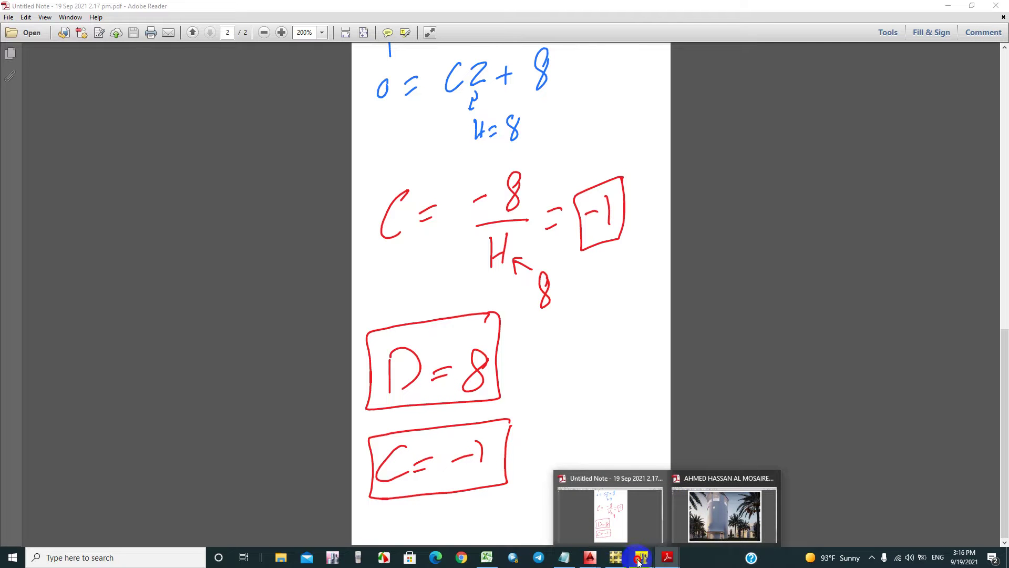
pyautogui.click(599, 515)
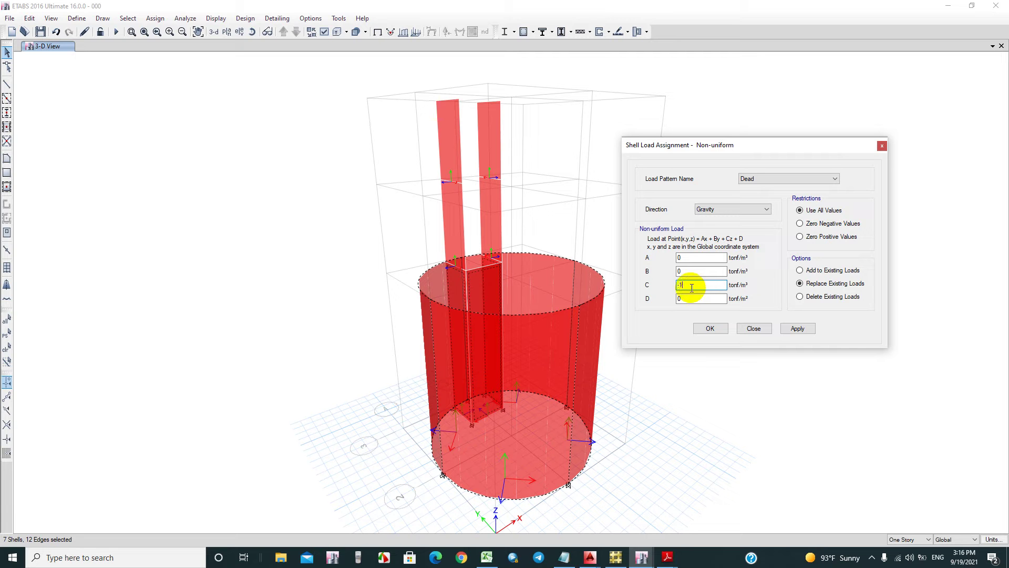
pyautogui.press('Tab')
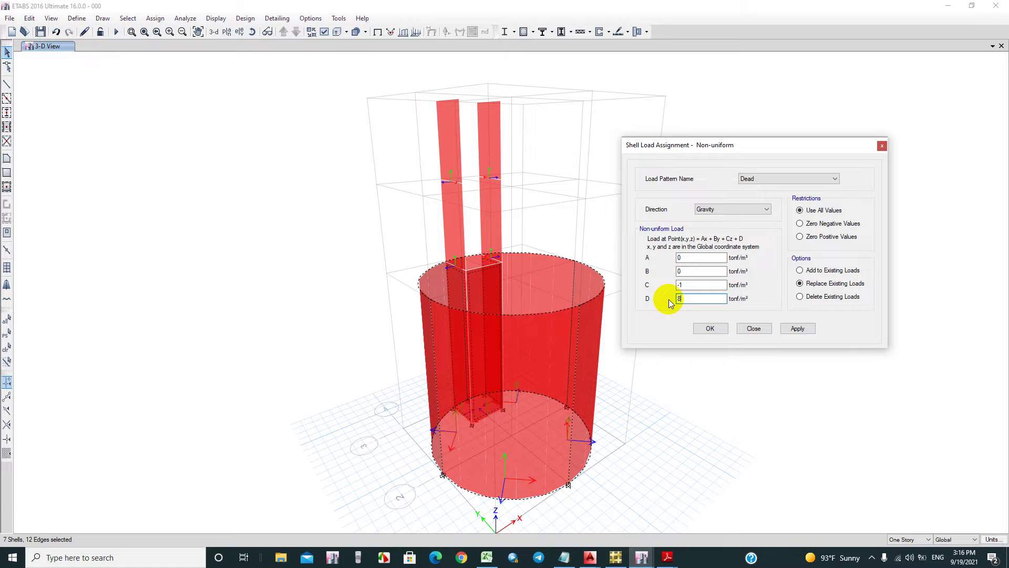
pyautogui.write('8')
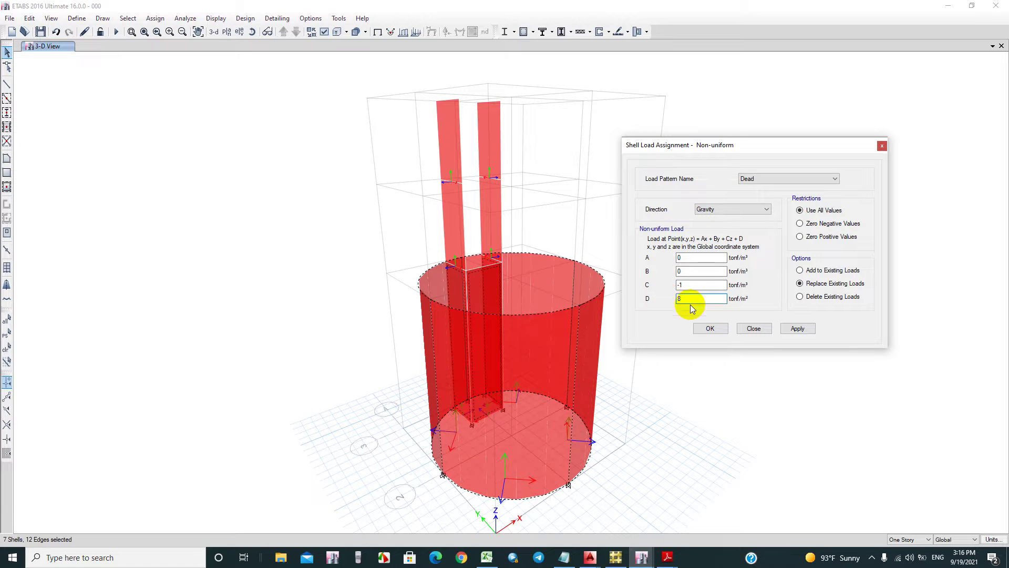
# Step: Set the non-uniform load's pattern to W and review the load pattern definitions
pyautogui.click(764, 176)
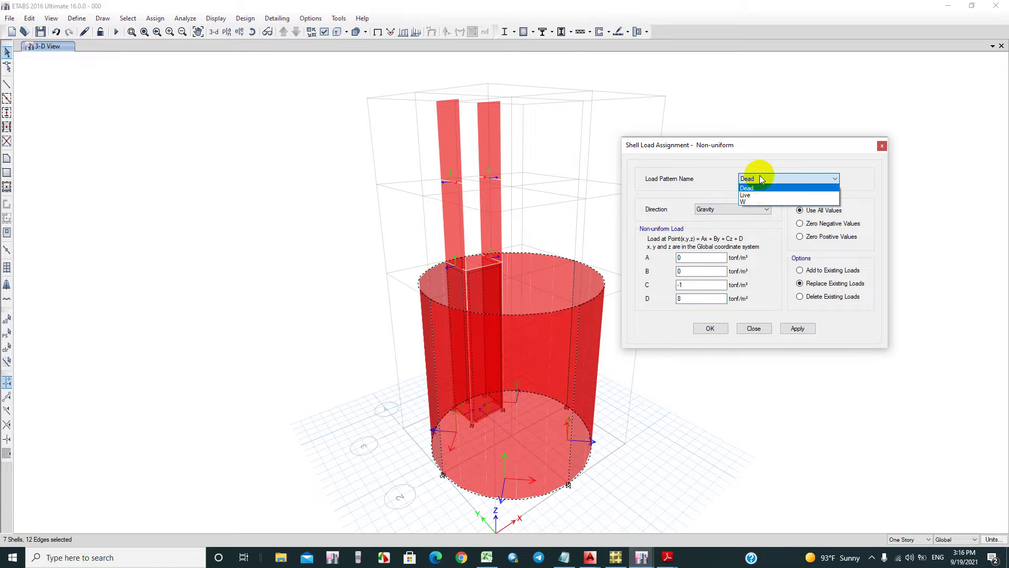
pyautogui.click(750, 202)
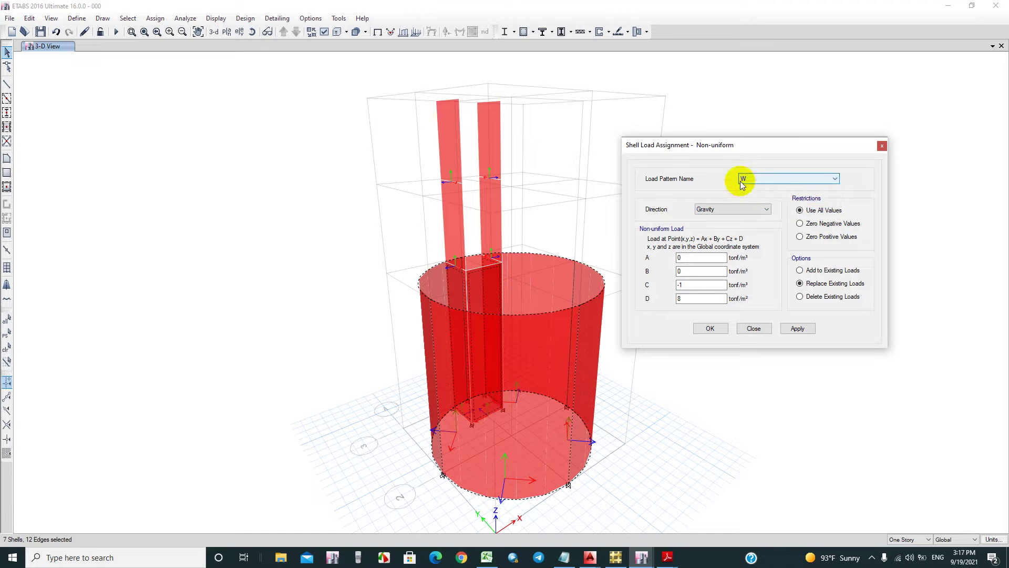
pyautogui.click(79, 18)
pyautogui.click(76, 18)
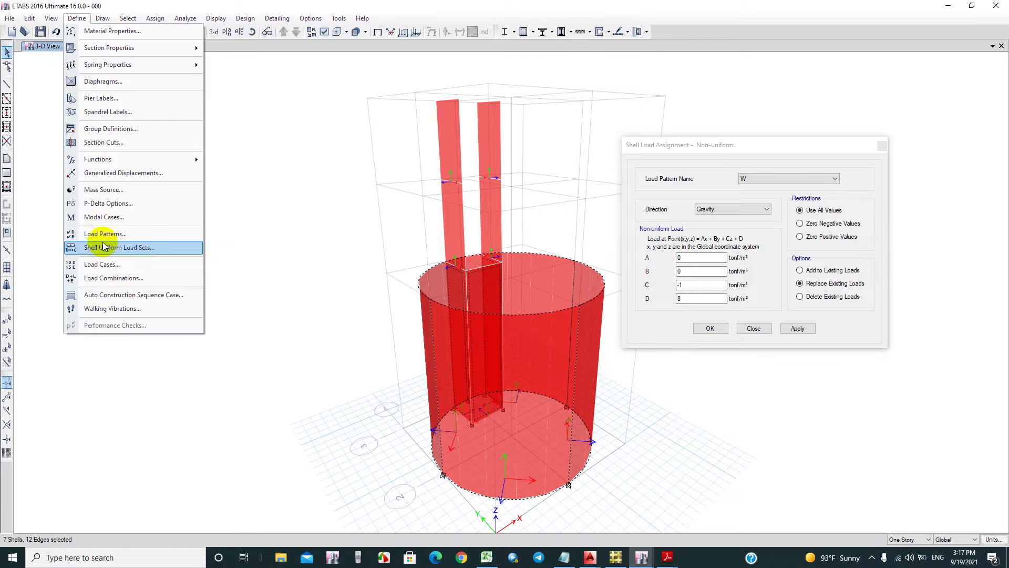
pyautogui.click(73, 247)
pyautogui.click(322, 266)
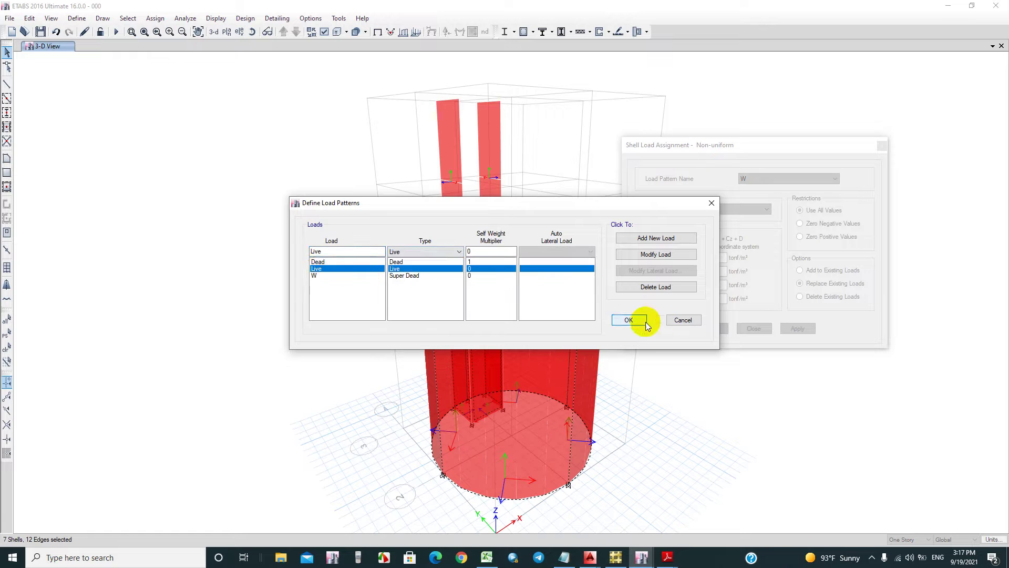
pyautogui.click(642, 319)
# Step: Set the load direction to Local-3 and assign the non-uniform load to the selected walls
pyautogui.click(725, 209)
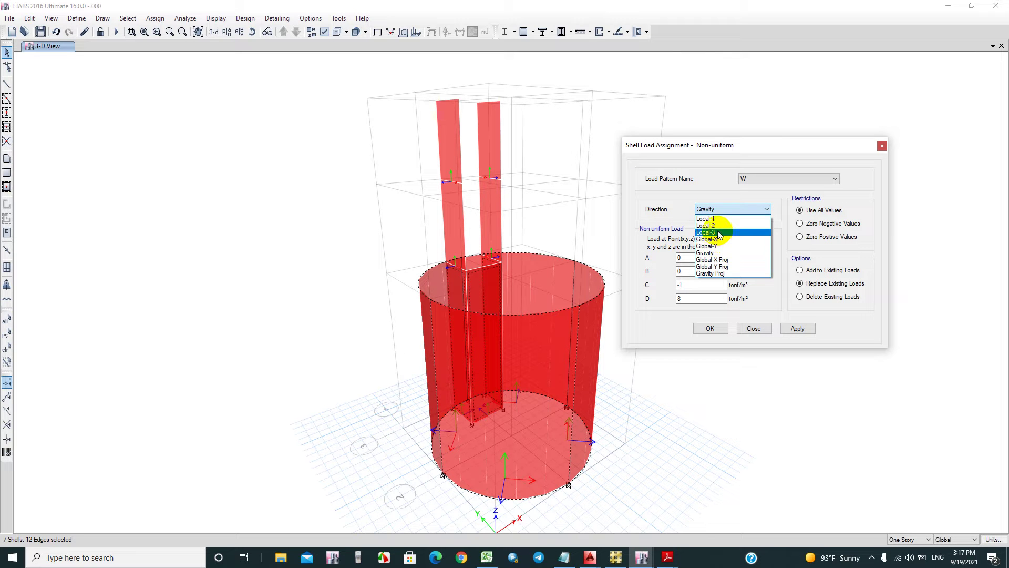
pyautogui.click(718, 232)
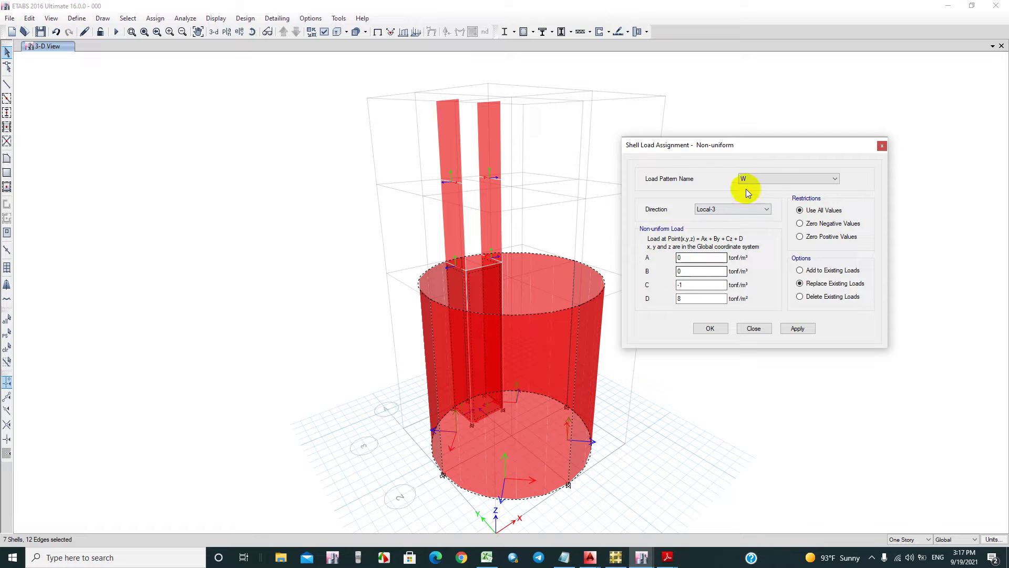
pyautogui.click(795, 330)
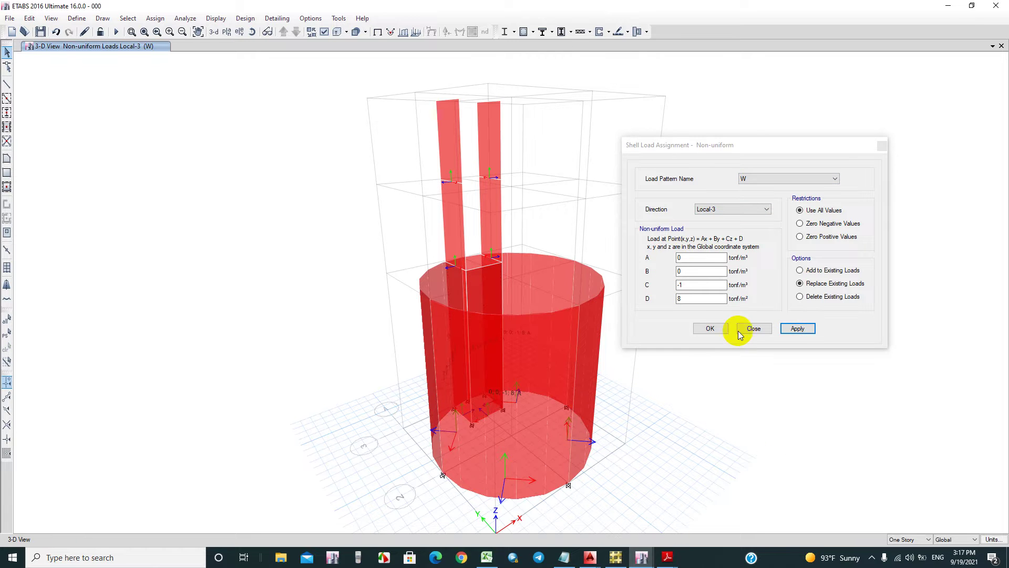
pyautogui.click(709, 328)
# Step: Check the loads assigned to the front curved tank wall in its wall information
pyautogui.click(553, 424)
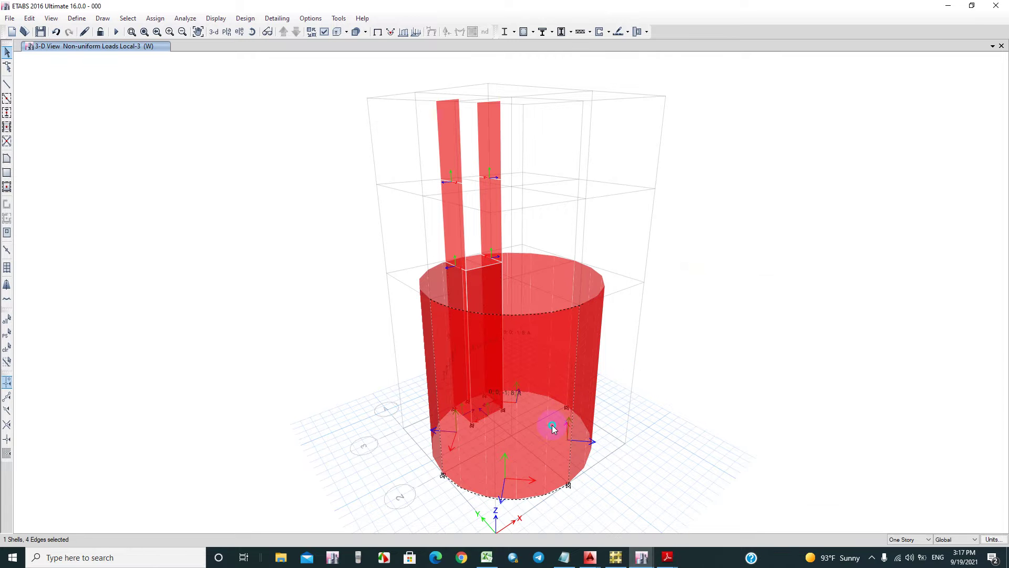
pyautogui.rightClick(552, 425)
pyautogui.click(514, 181)
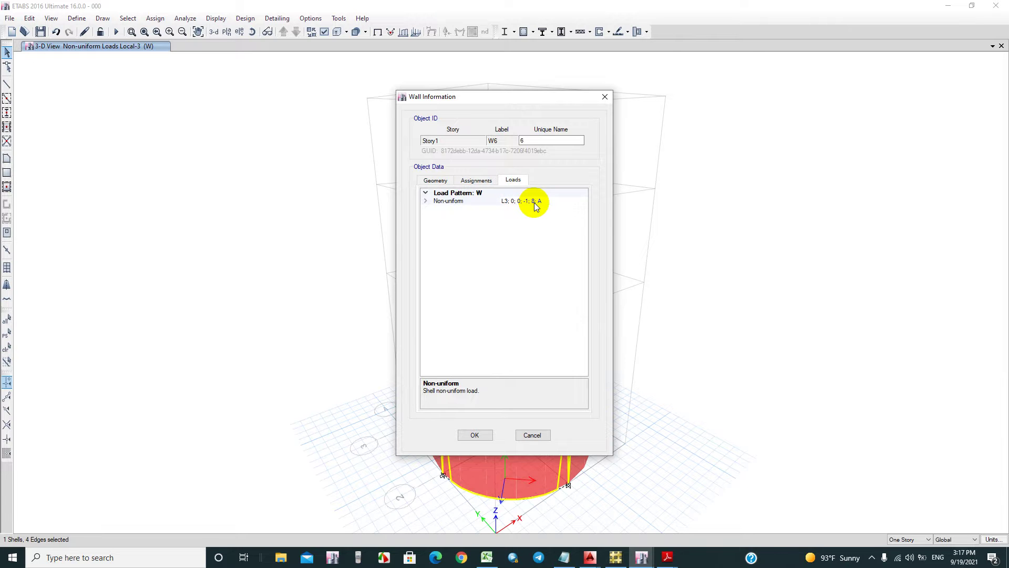
pyautogui.click(532, 435)
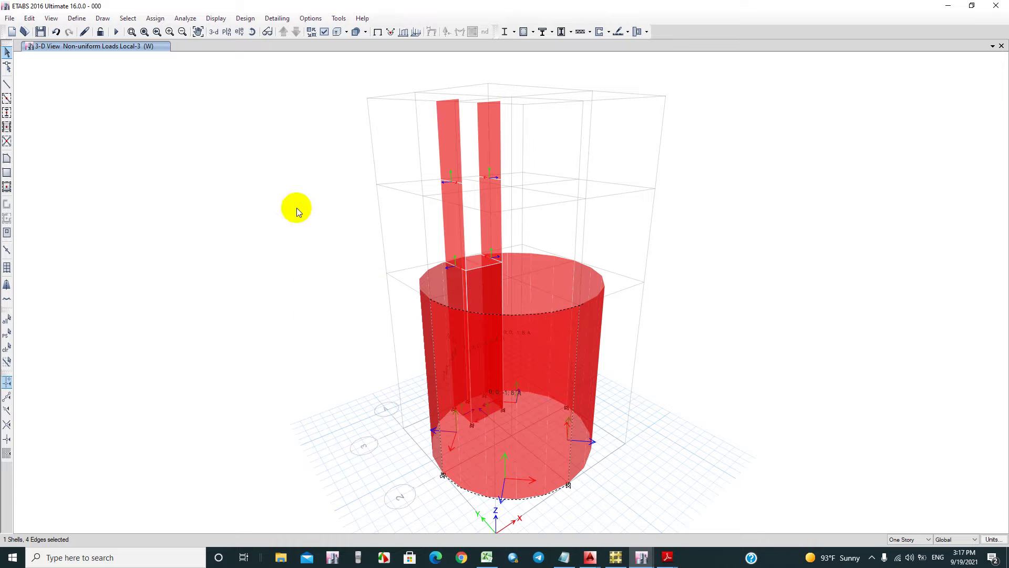
# Step: Show all hidden objects and check the loads assigned to the circular slabs at the three upper levels
pyautogui.rightClick(296, 208)
pyautogui.click(349, 302)
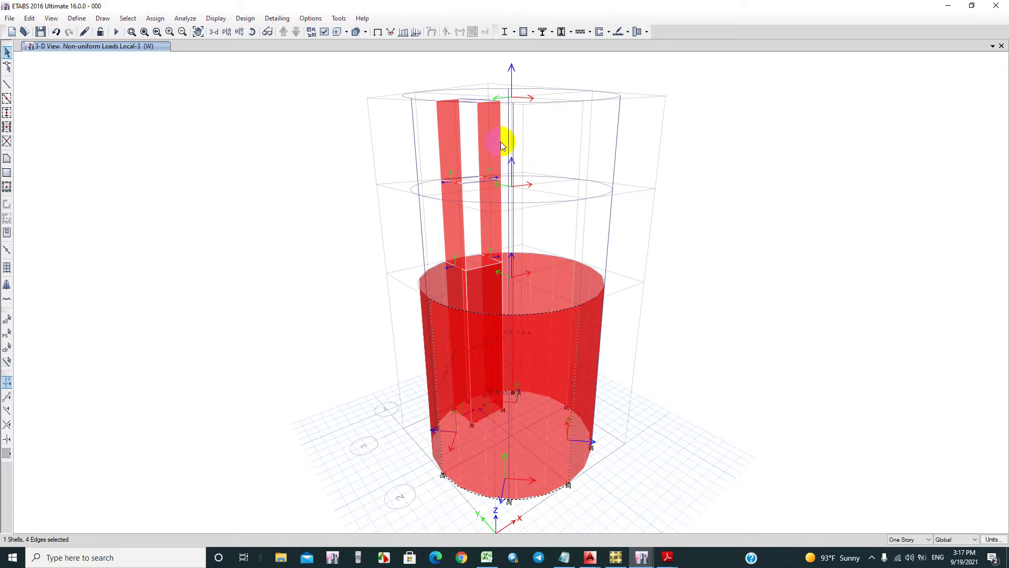
pyautogui.click(550, 185)
pyautogui.rightClick(550, 185)
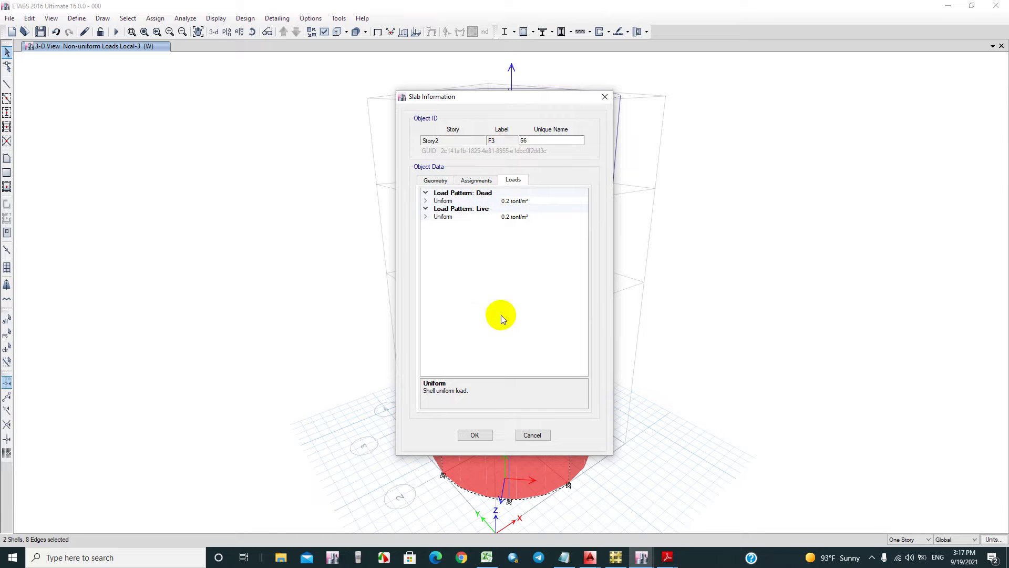
pyautogui.click(533, 436)
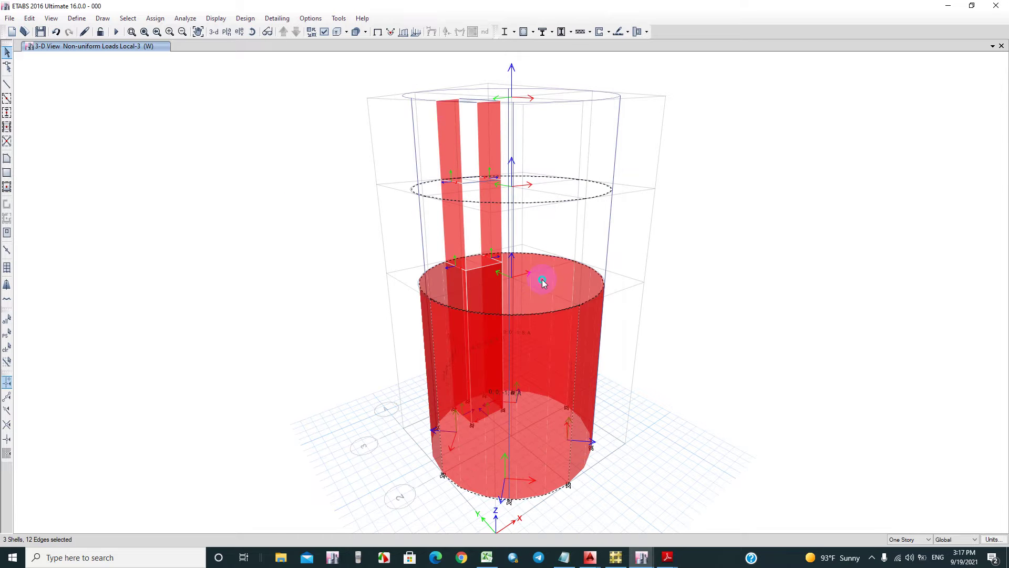
pyautogui.rightClick(543, 283)
pyautogui.click(533, 436)
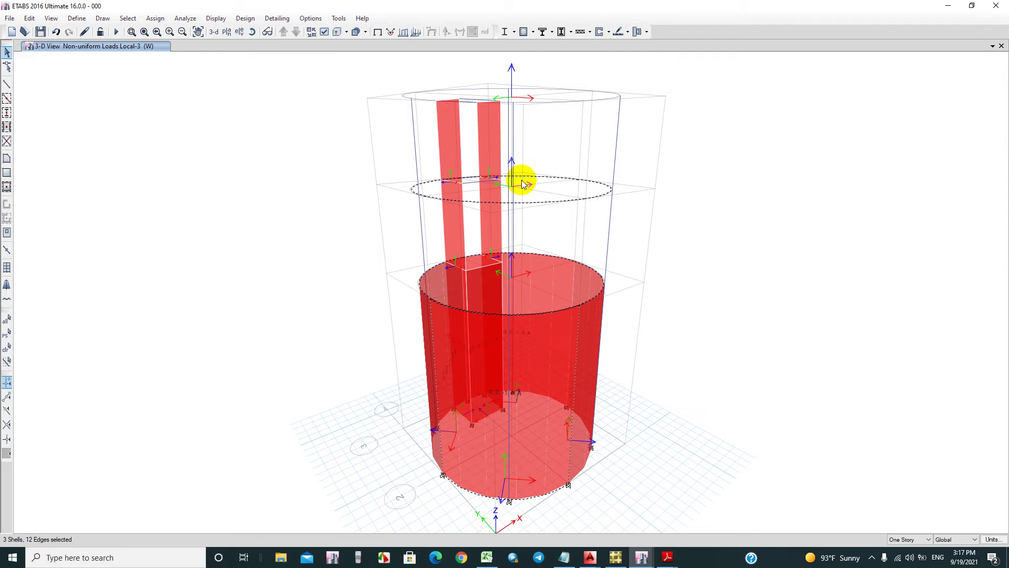
pyautogui.click(547, 97)
pyautogui.rightClick(546, 98)
pyautogui.click(533, 434)
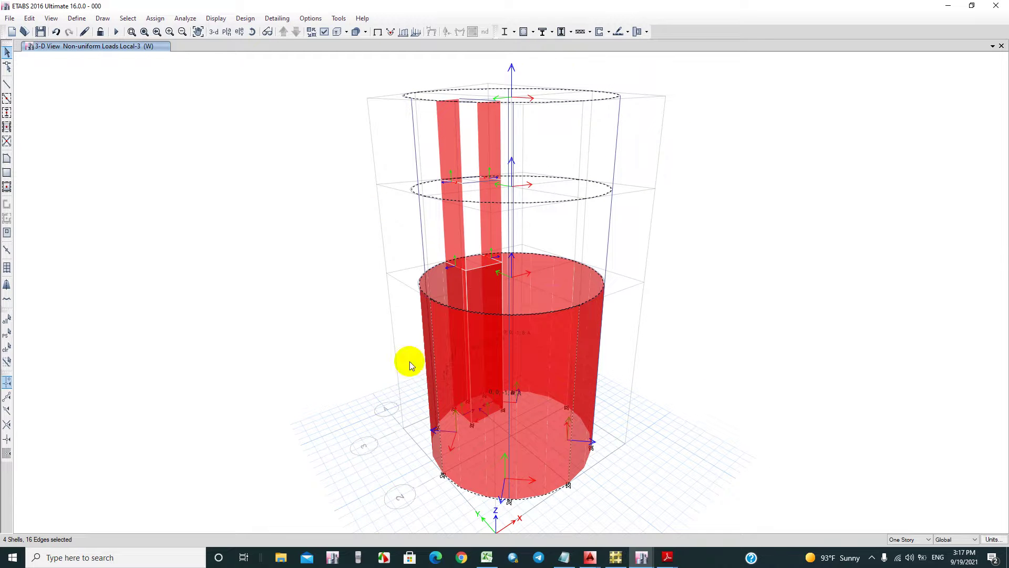
pyautogui.moveTo(410, 365); pyautogui.dragTo(531, 174, button='middle')
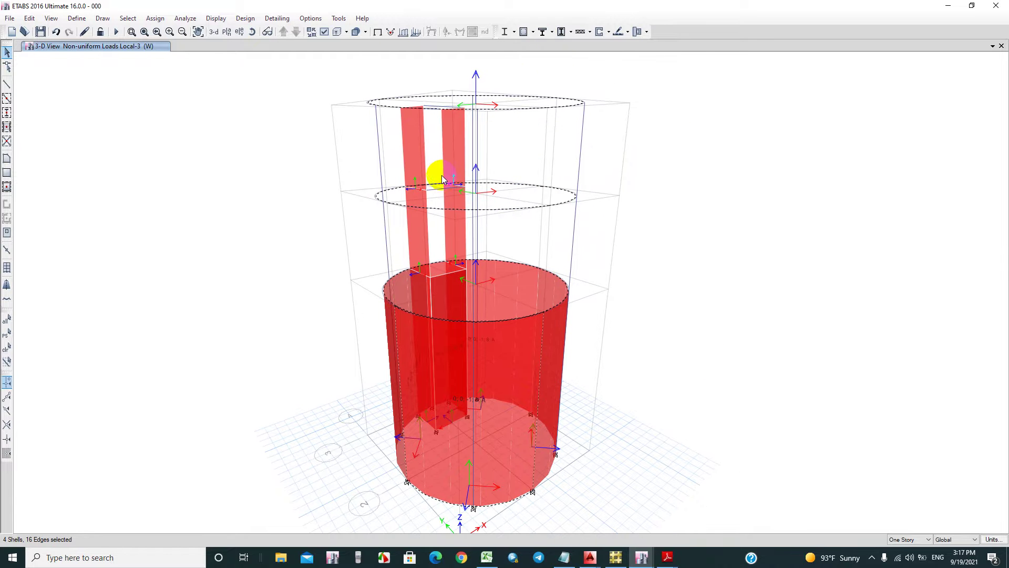
pyautogui.click(253, 32)
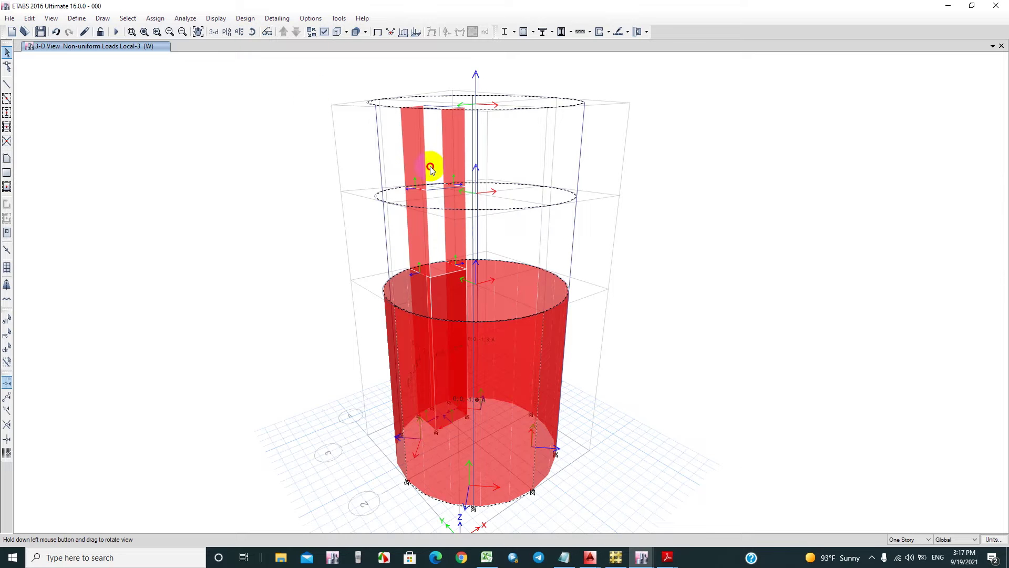
pyautogui.moveTo(430, 167); pyautogui.dragTo(518, 153)
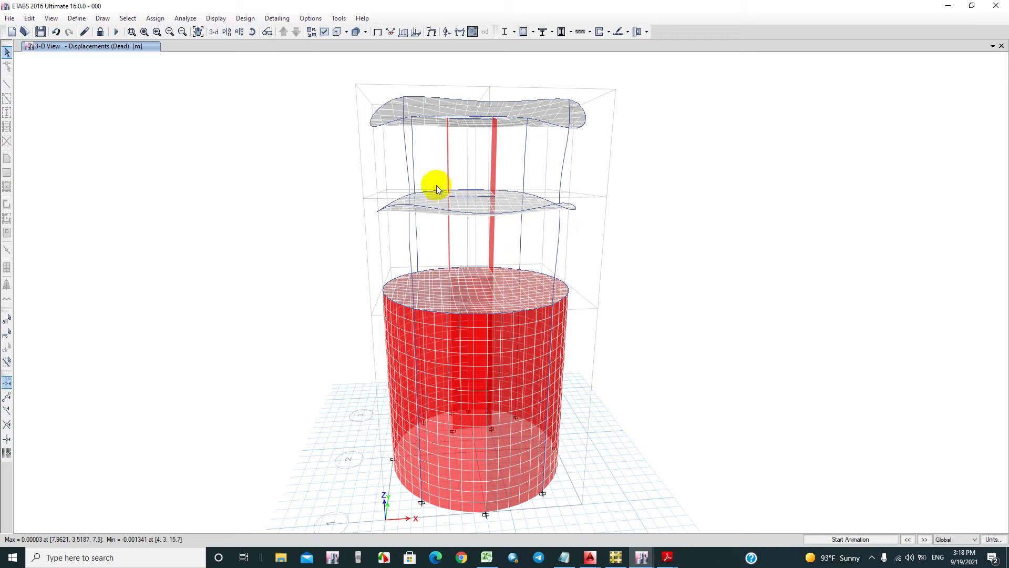
# Step: Display the deformed shape of the whole structure in 3D for load case W
pyautogui.click(211, 36)
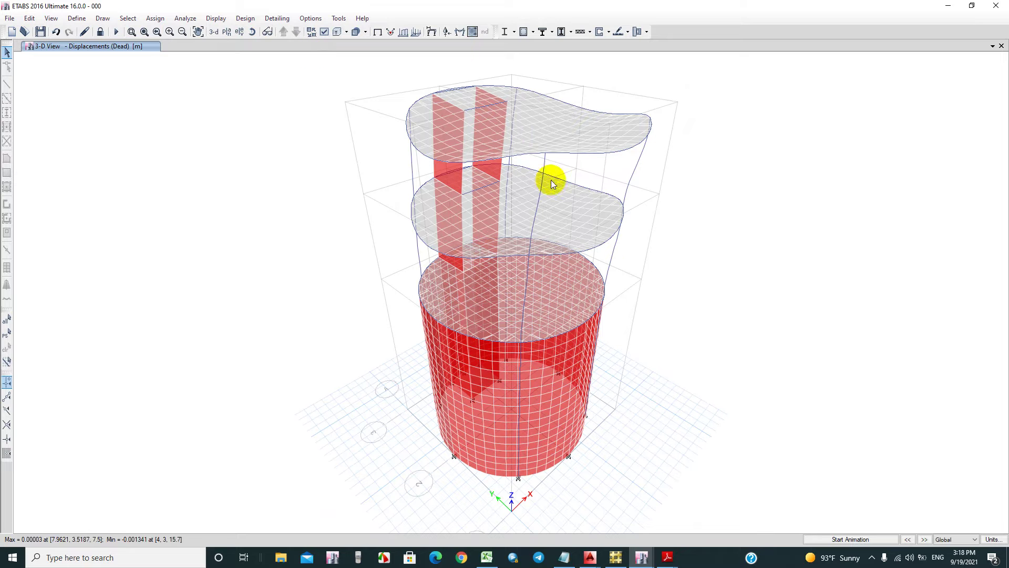
pyautogui.click(431, 32)
pyautogui.click(444, 179)
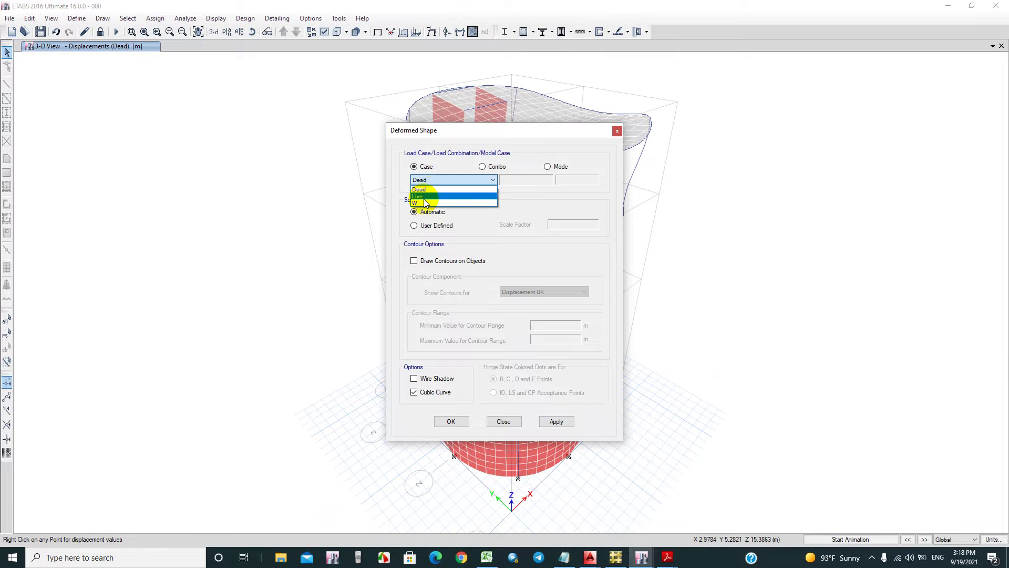
pyautogui.click(424, 199)
pyautogui.moveTo(483, 130); pyautogui.dragTo(203, 133)
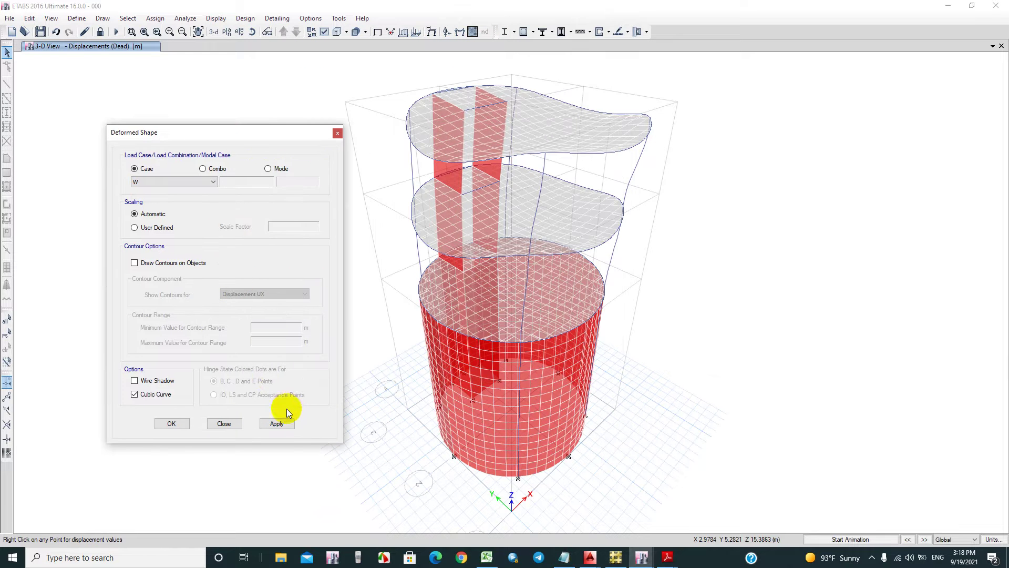
pyautogui.click(278, 424)
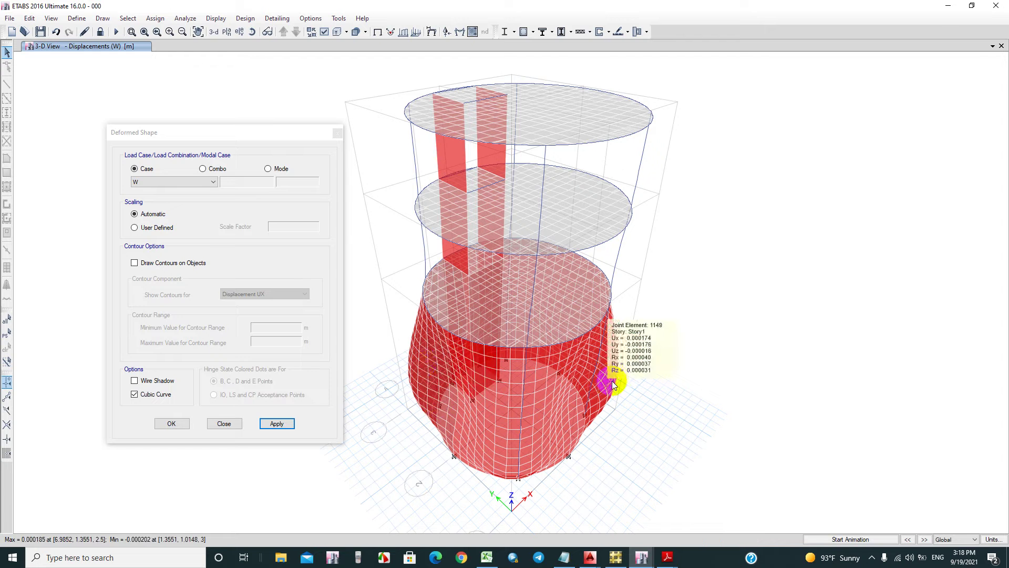
# Step: Check the joint displacements at several points around the tank wall under load case W
pyautogui.rightClick(436, 368)
pyautogui.rightClick(423, 342)
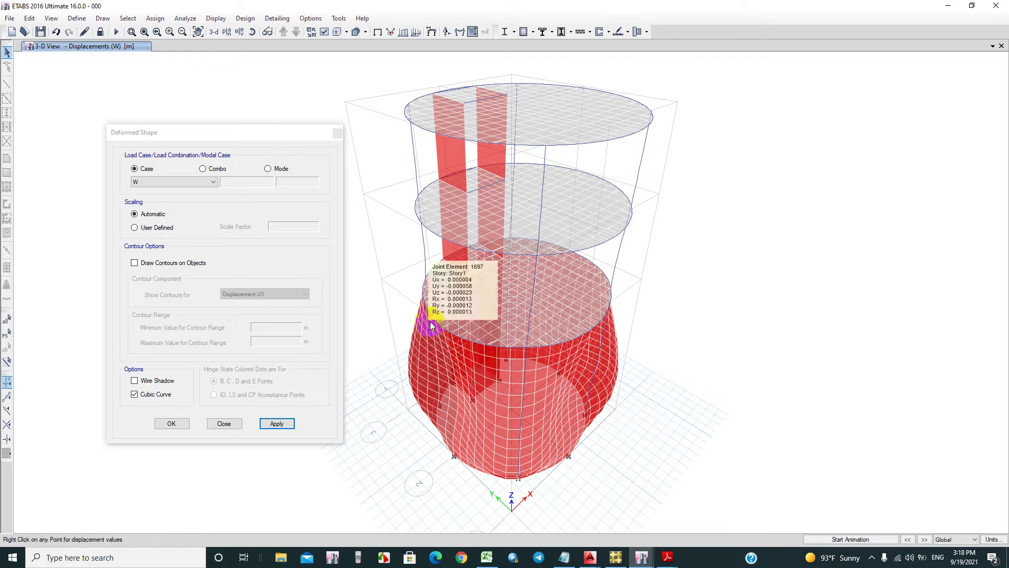
pyautogui.rightClick(420, 359)
pyautogui.rightClick(591, 343)
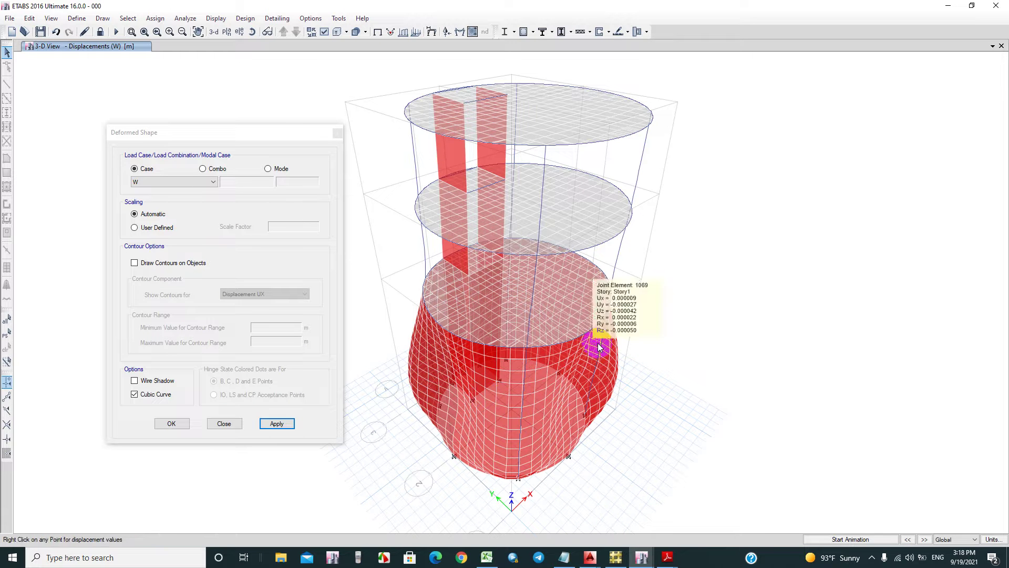
pyautogui.rightClick(614, 386)
pyautogui.rightClick(554, 380)
pyautogui.rightClick(552, 384)
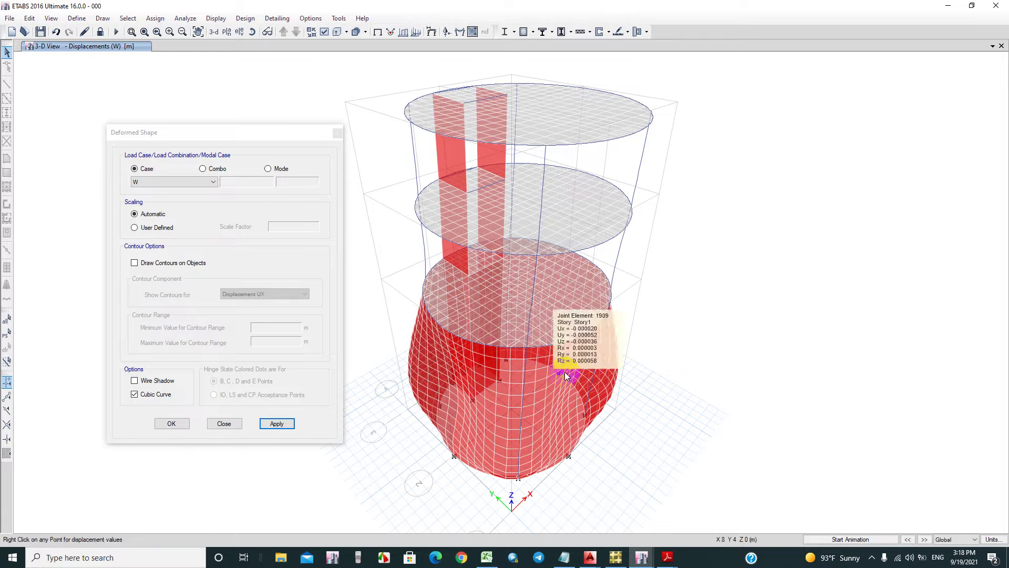
# Step: Animate the deformed shape for load case W, stop the animation and close the deformed shape settings
pyautogui.click(862, 539)
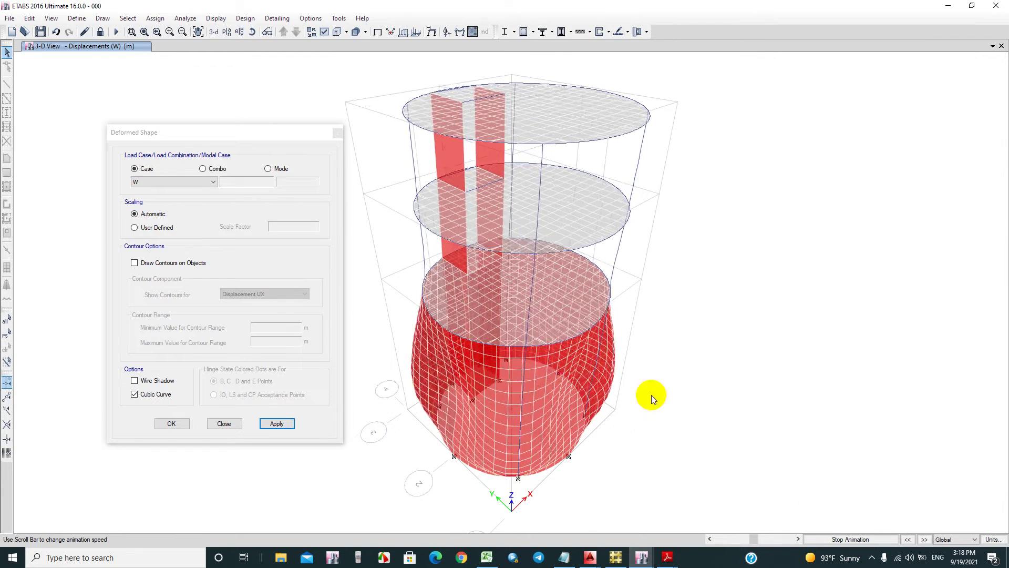
pyautogui.click(855, 540)
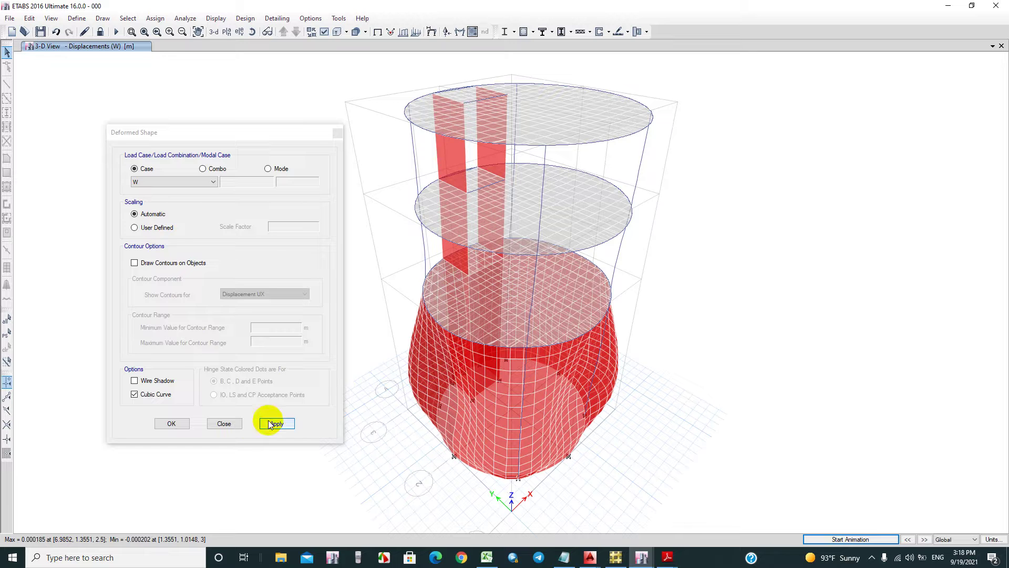
pyautogui.click(224, 423)
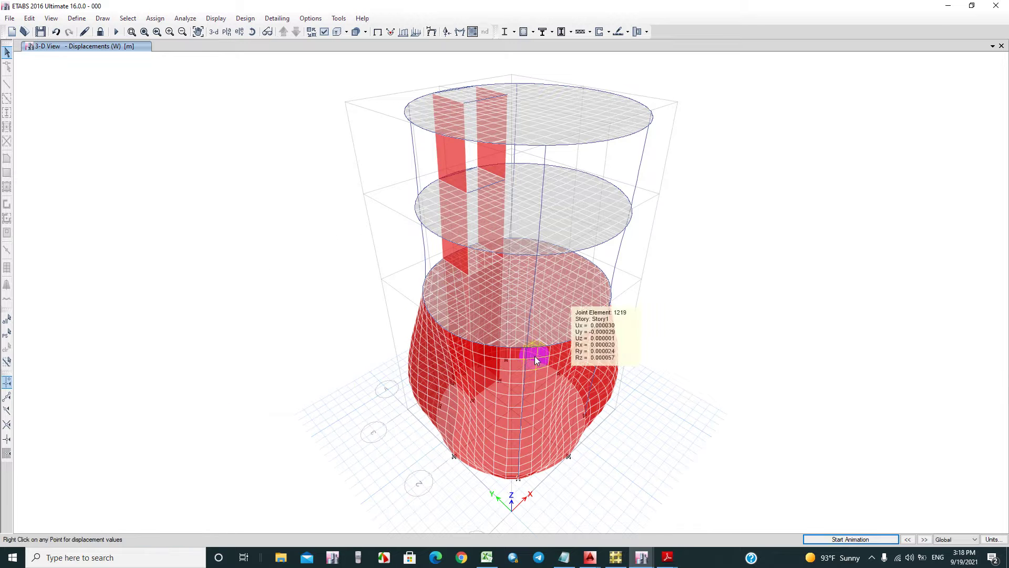
# Step: Export the Base story as SAFE V12 text file 000, including floor loads, loads from above, and all load cases and combinations
pyautogui.click(10, 19)
pyautogui.moveTo(140, 118)
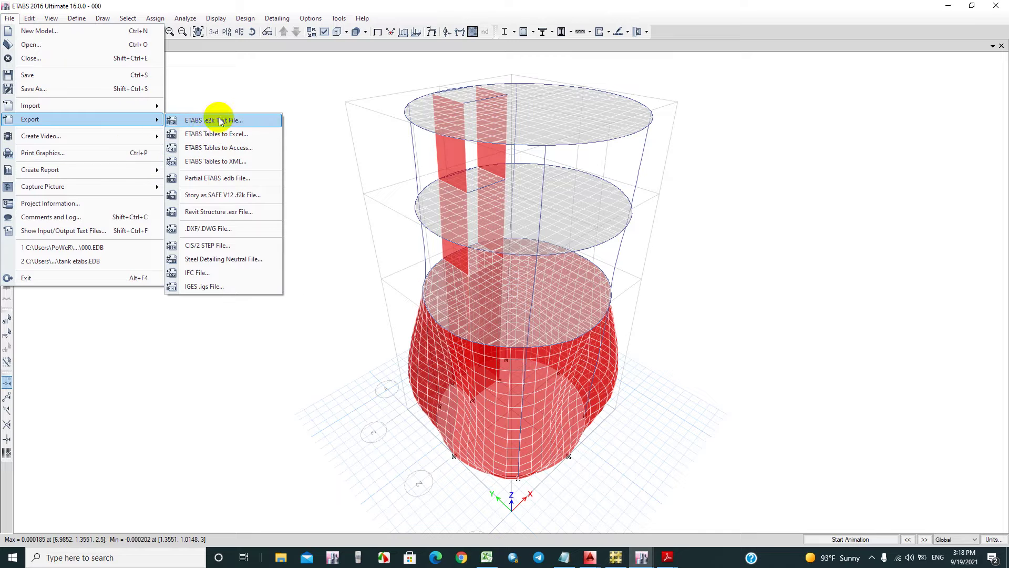
pyautogui.click(211, 195)
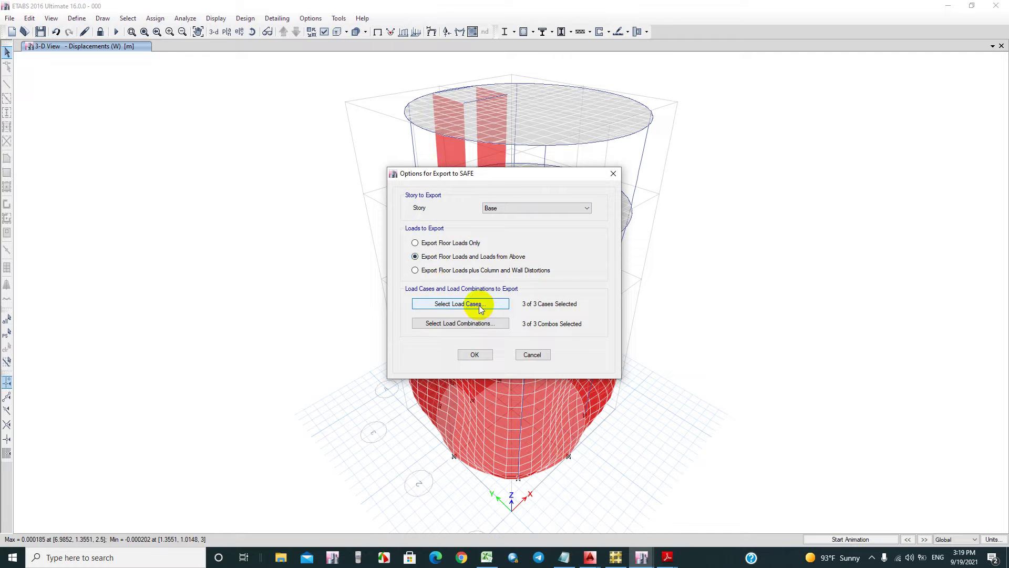
pyautogui.click(461, 304)
pyautogui.click(472, 362)
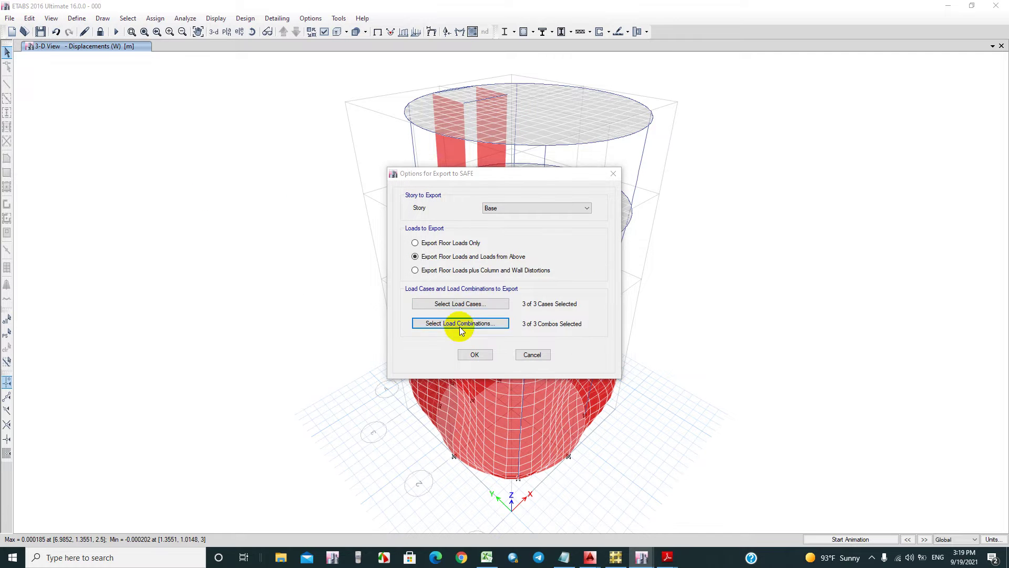
pyautogui.click(450, 324)
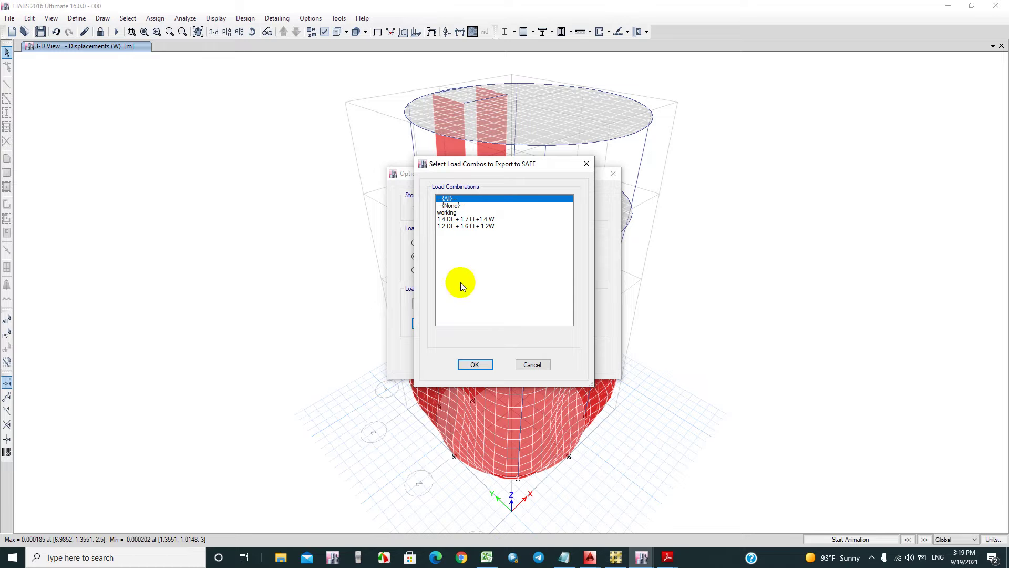
pyautogui.click(472, 363)
pyautogui.click(470, 352)
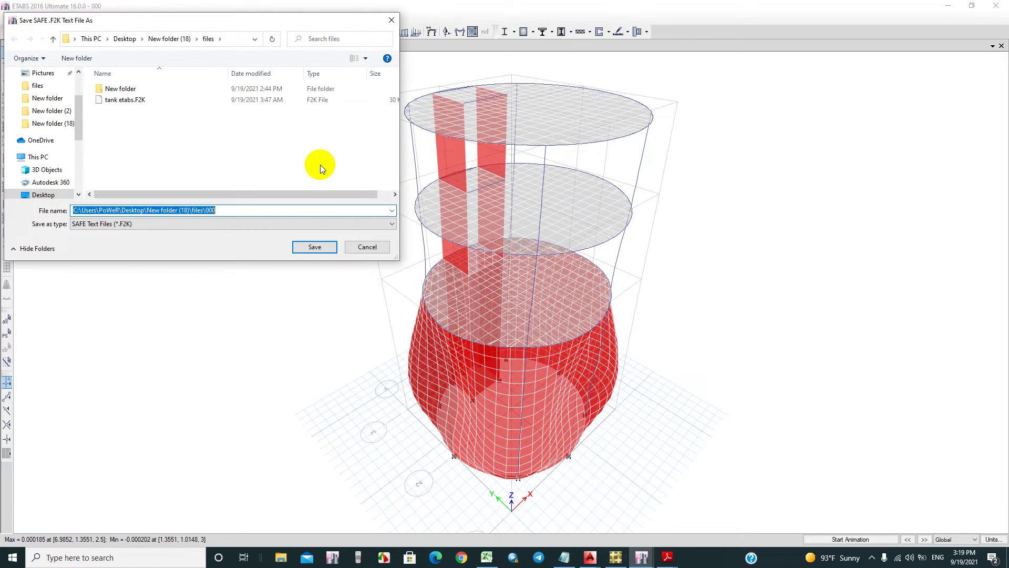
pyautogui.press('Return')
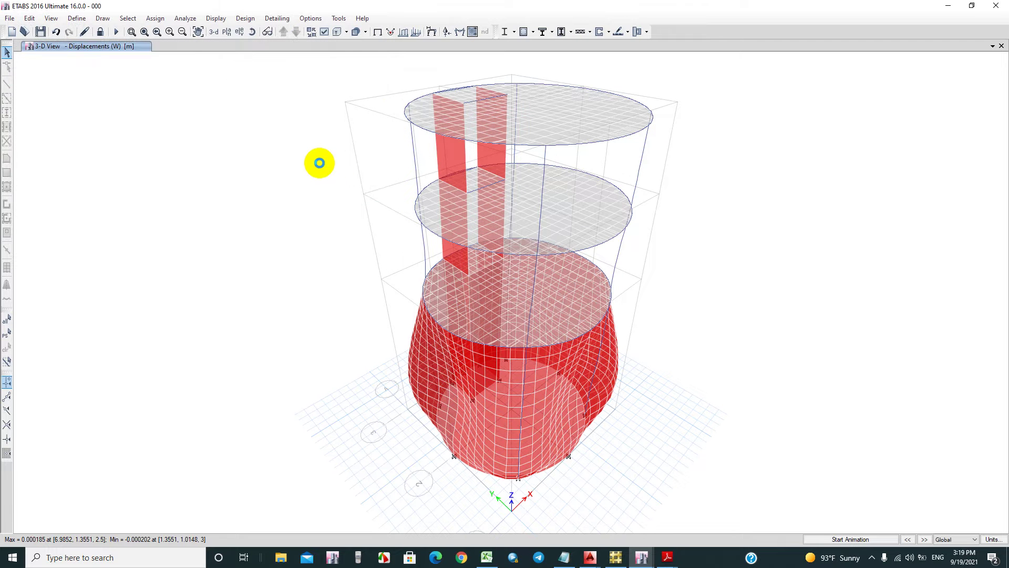
# Step: Switch to SAFE and import the exported 000 F2K file from the files folder, discarding changes to the open model
pyautogui.click(616, 557)
pyautogui.click(14, 18)
pyautogui.click(192, 101)
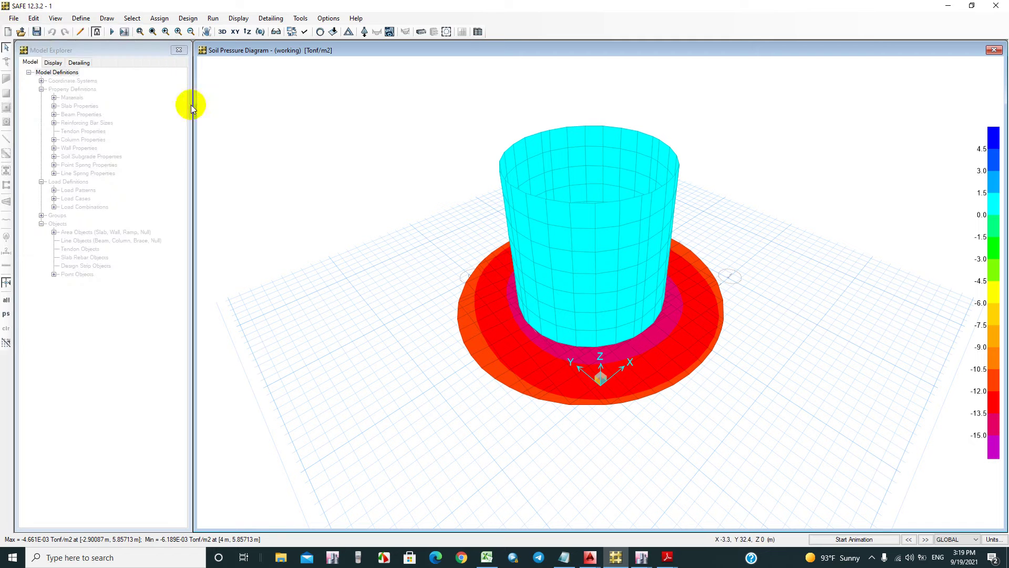
pyautogui.click(14, 18)
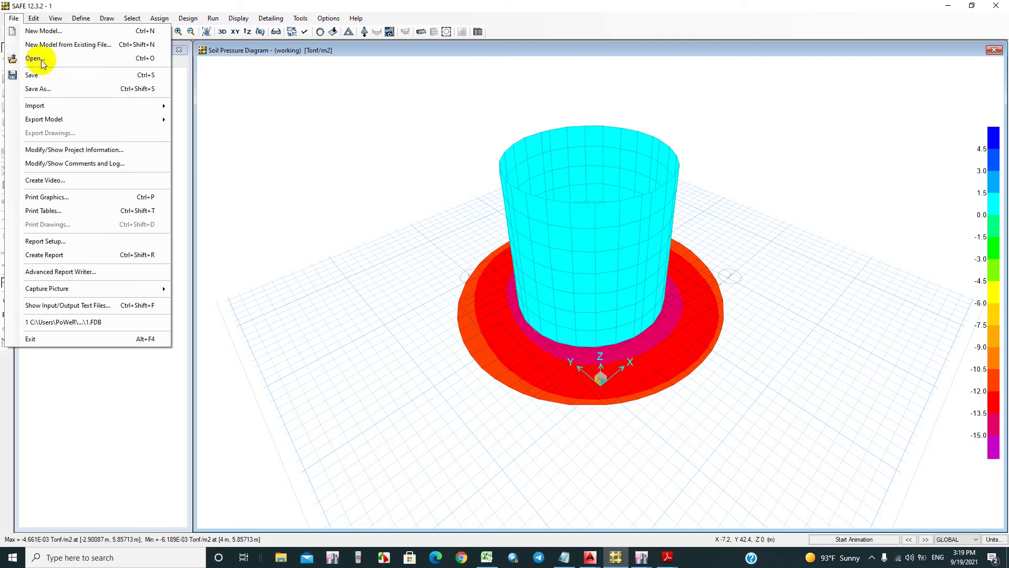
pyautogui.moveTo(63, 105)
pyautogui.click(201, 106)
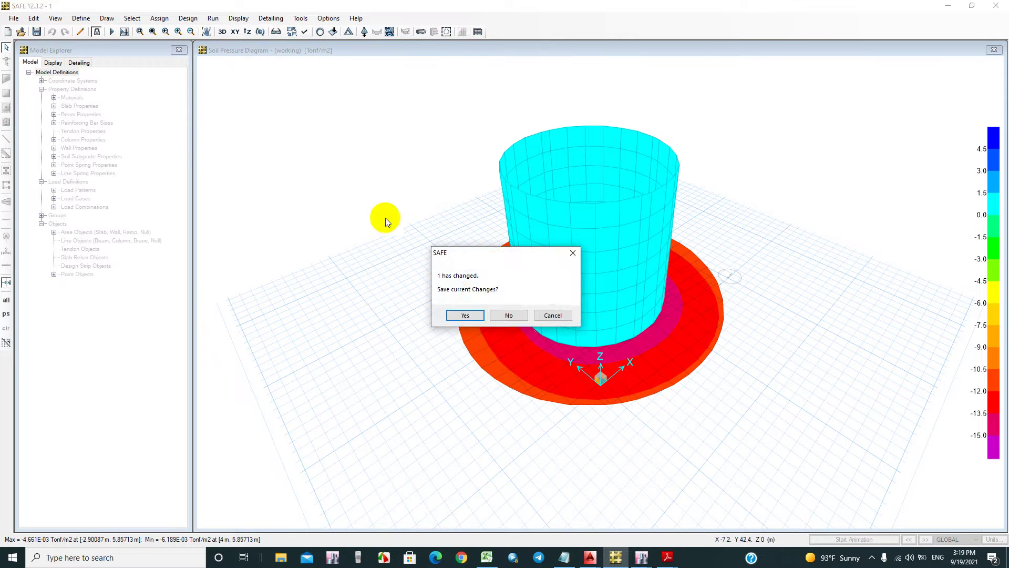
pyautogui.click(509, 313)
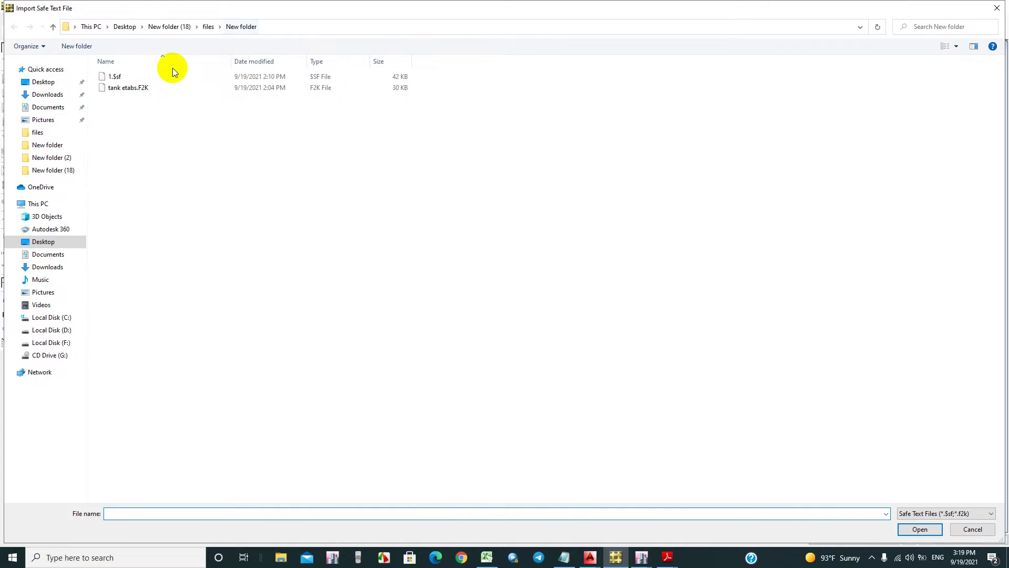
pyautogui.click(209, 27)
pyautogui.doubleClick(134, 88)
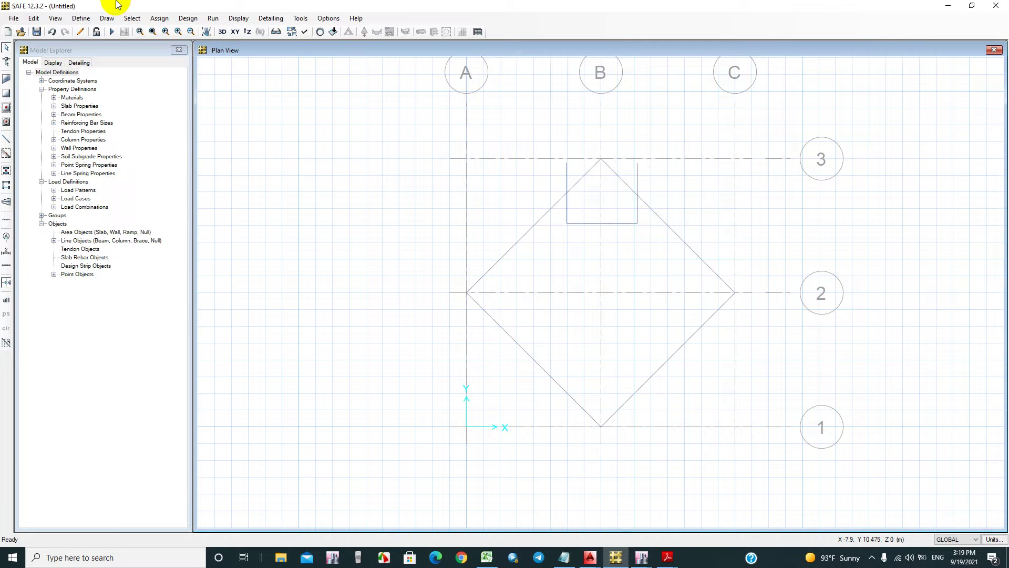
# Step: Select the imported wall and beam lines by their beam properties and delete them from the plan
pyautogui.click(132, 19)
pyautogui.moveTo(158, 30)
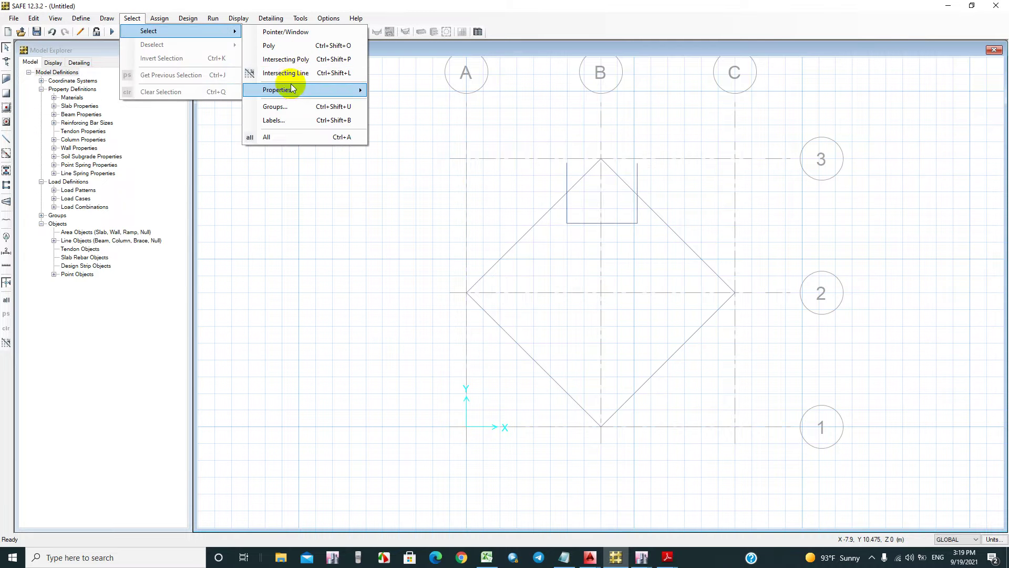
pyautogui.moveTo(358, 90)
pyautogui.click(398, 128)
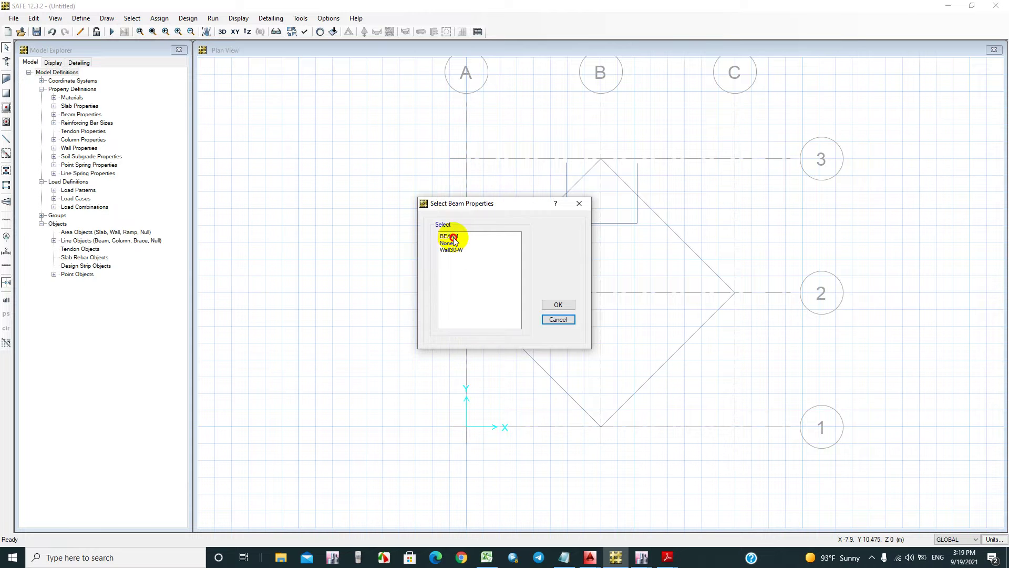
pyautogui.moveTo(453, 250); pyautogui.dragTo(451, 243)
pyautogui.click(555, 305)
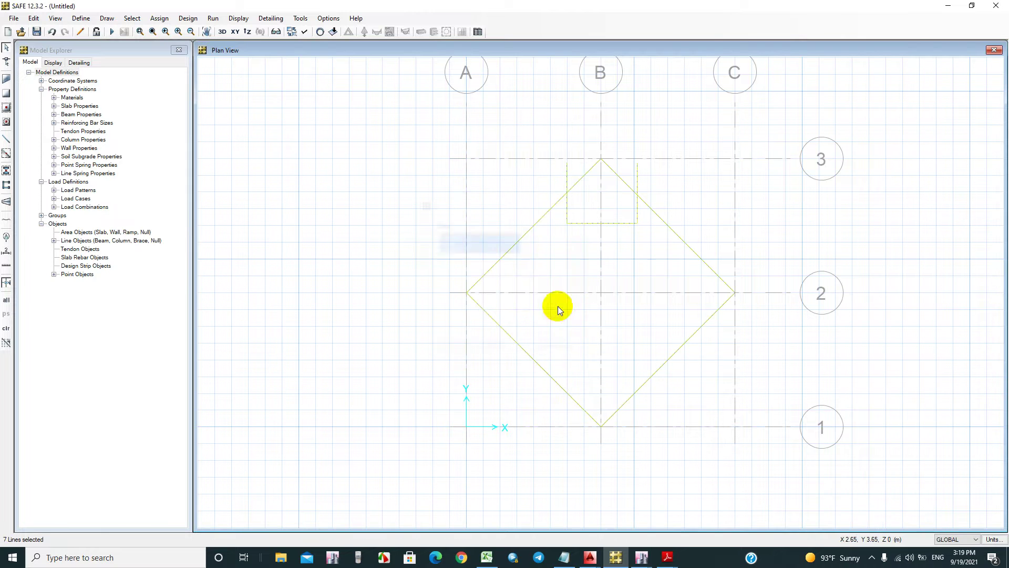
pyautogui.click(34, 17)
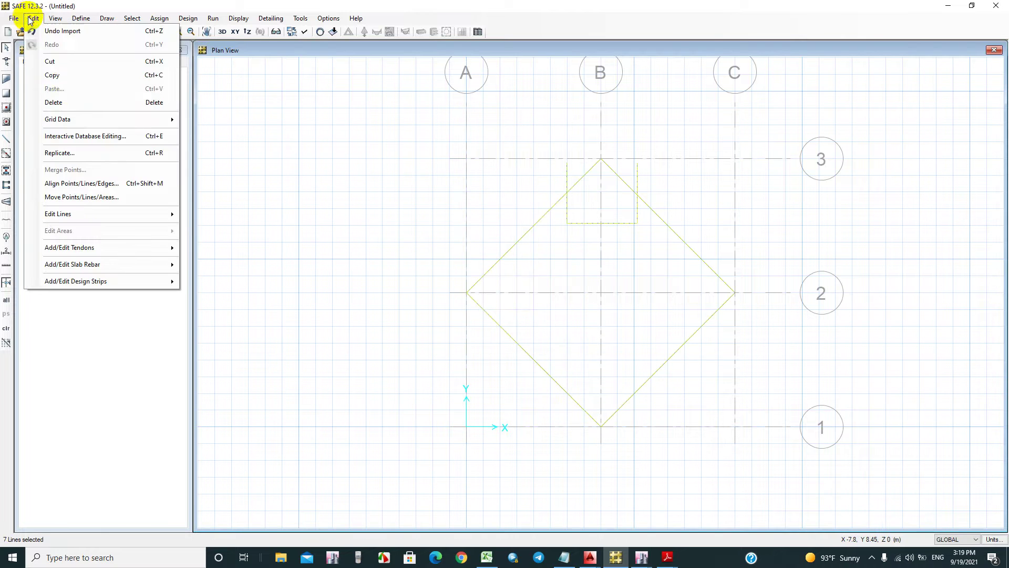
pyautogui.click(67, 108)
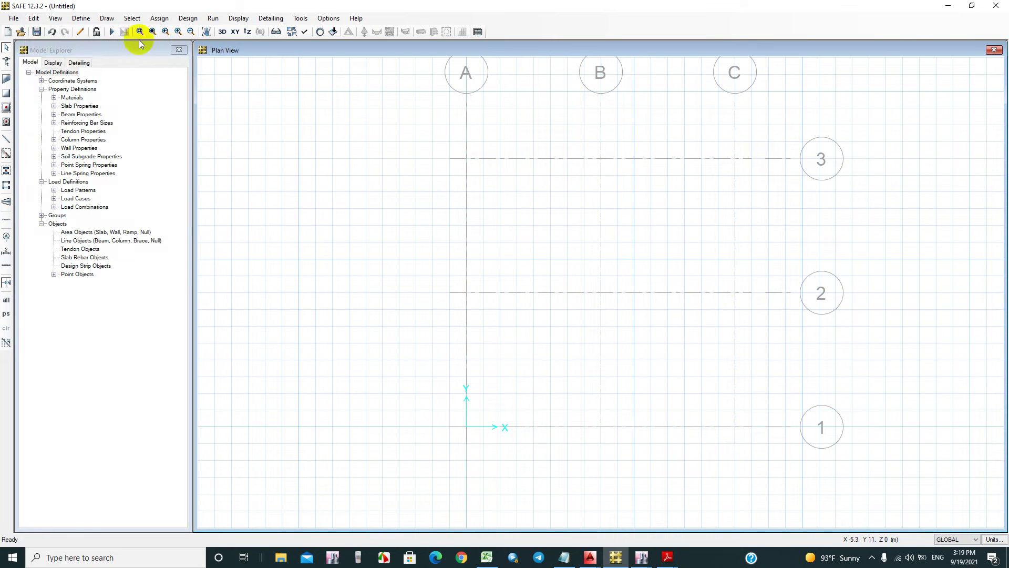
# Step: Rename slab property SLAB1 as SLAB70 and set its type to Mat with a thickness of 700 mm
pyautogui.click(79, 20)
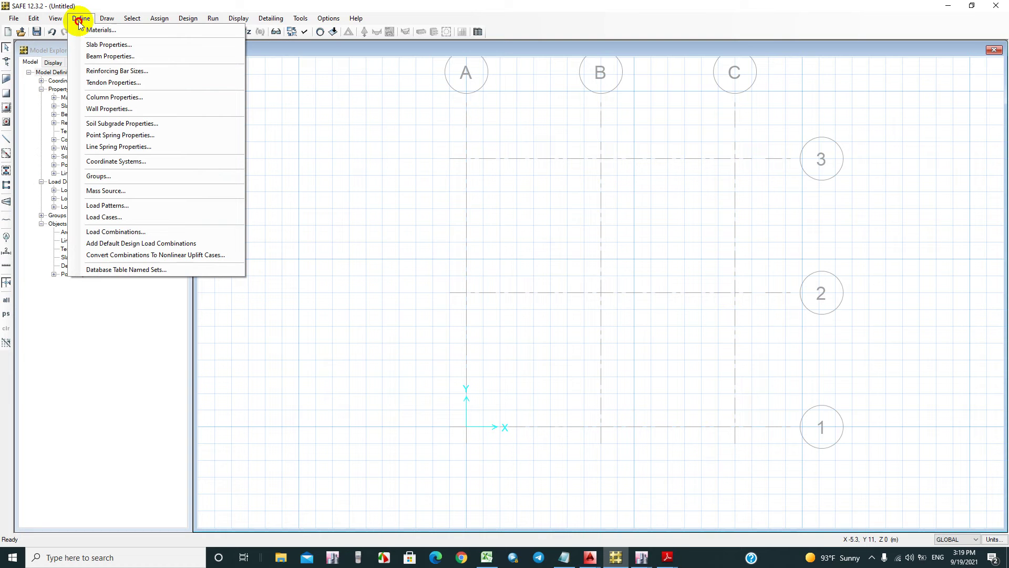
pyautogui.click(108, 45)
pyautogui.click(523, 269)
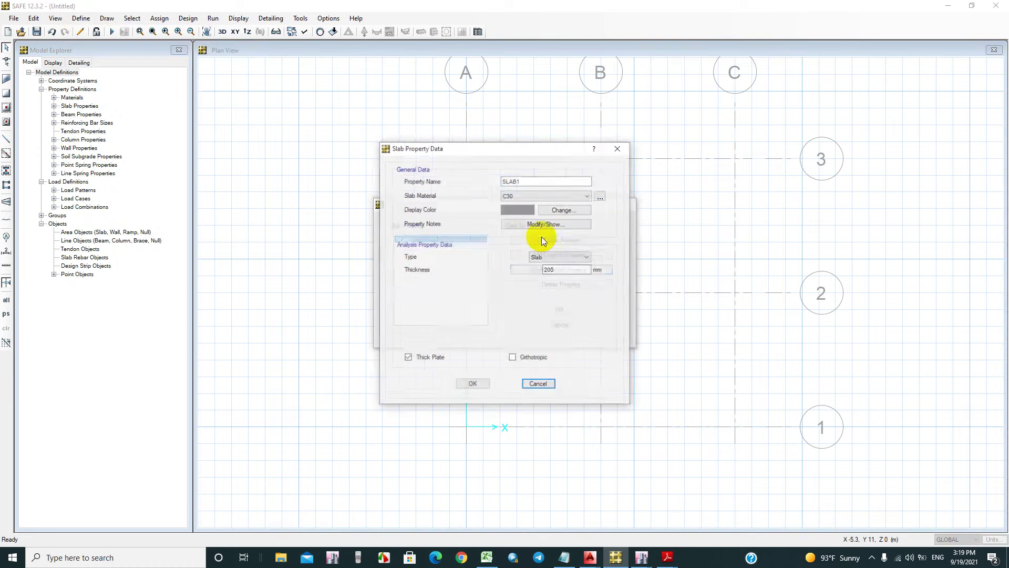
pyautogui.click(541, 179)
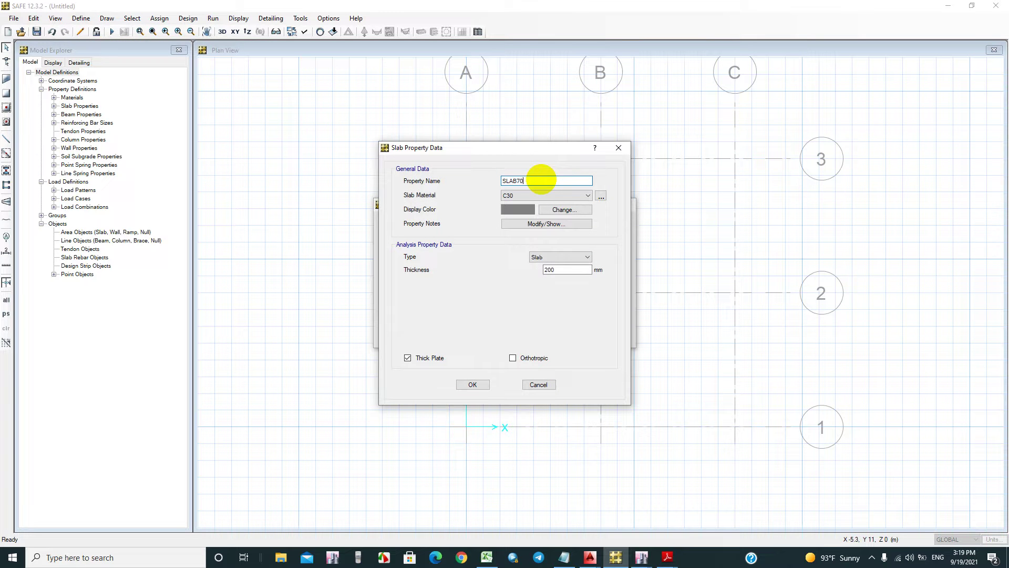
pyautogui.click(552, 257)
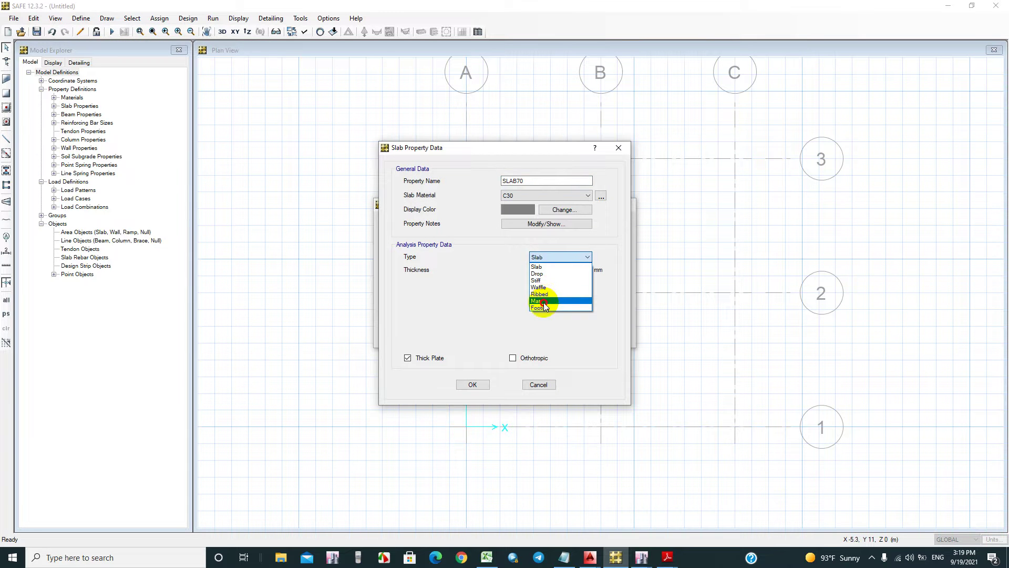
pyautogui.click(542, 301)
pyautogui.click(555, 271)
pyautogui.write('700')
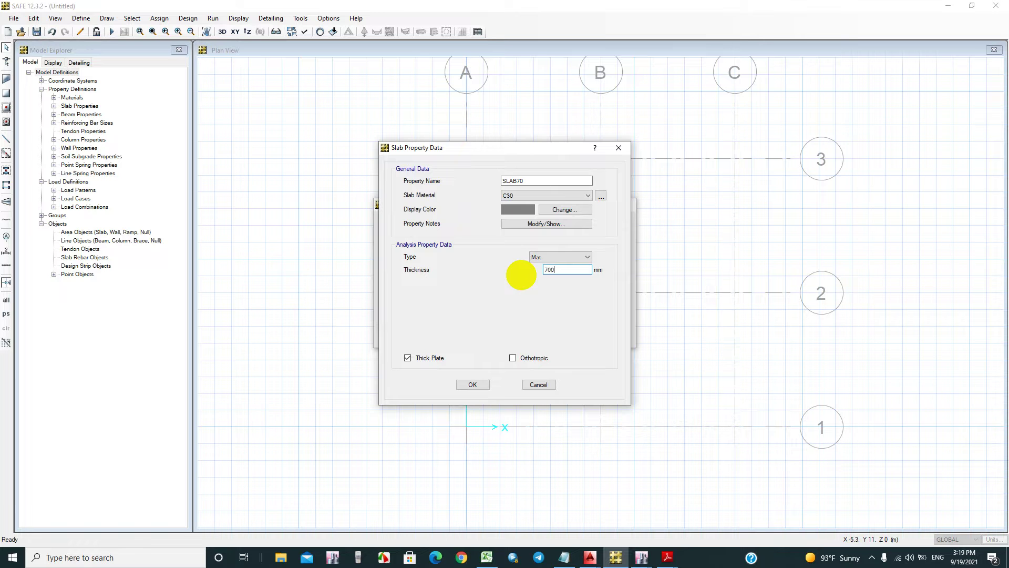
pyautogui.click(486, 385)
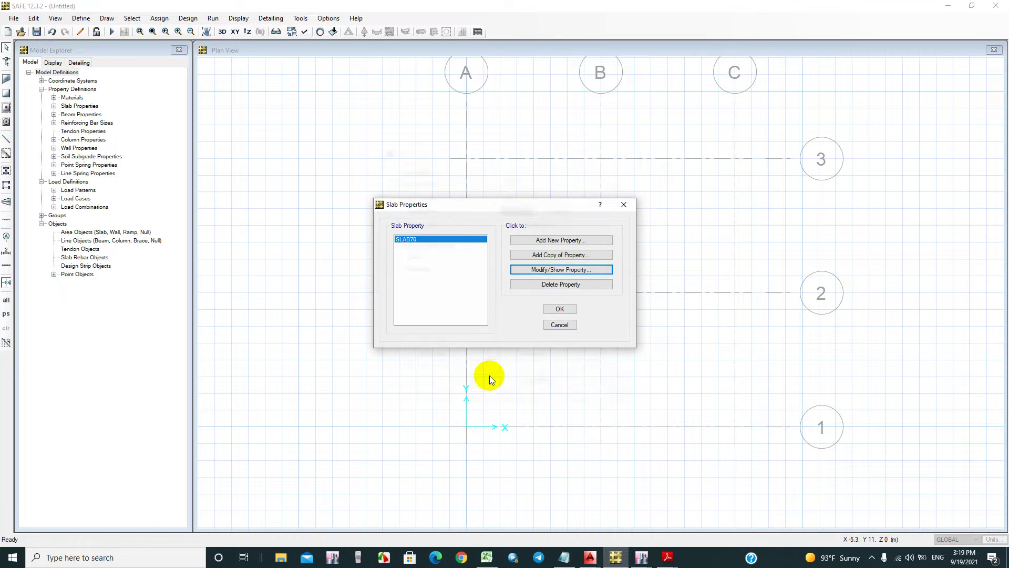
pyautogui.click(549, 310)
# Step: Set the model's consistent units to Tonf, m, C
pyautogui.click(986, 539)
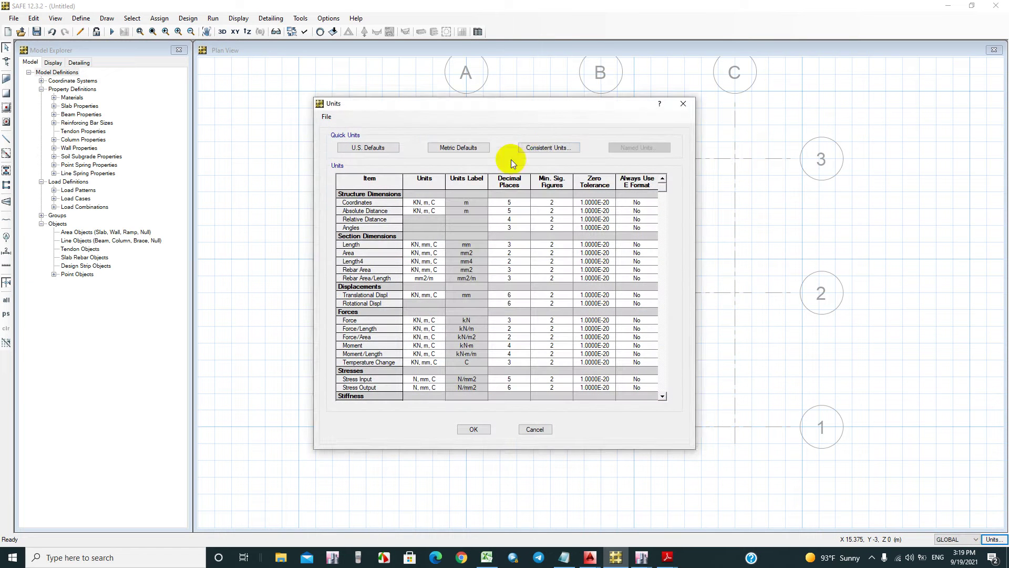
pyautogui.click(541, 147)
pyautogui.click(476, 296)
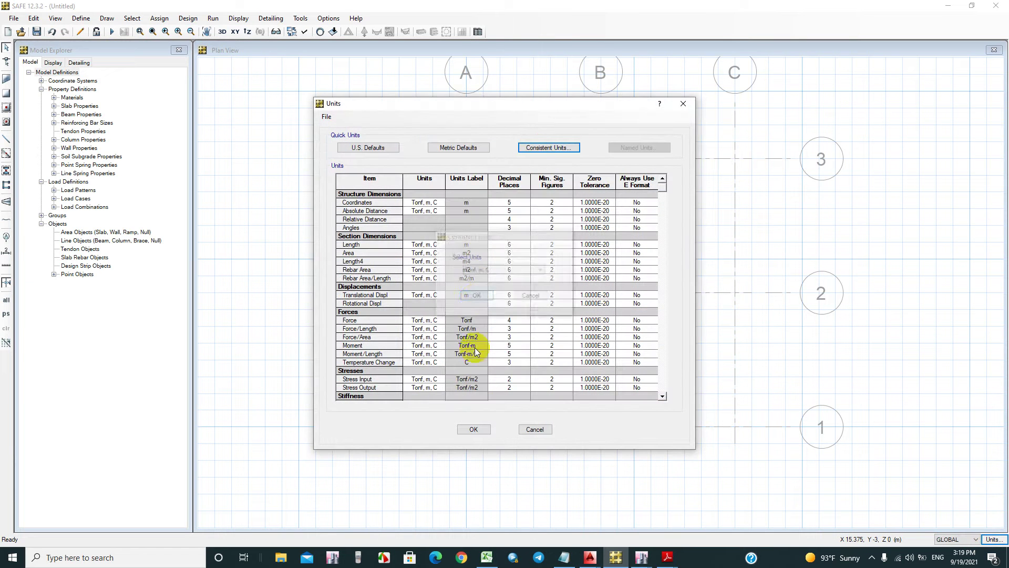
pyautogui.click(474, 429)
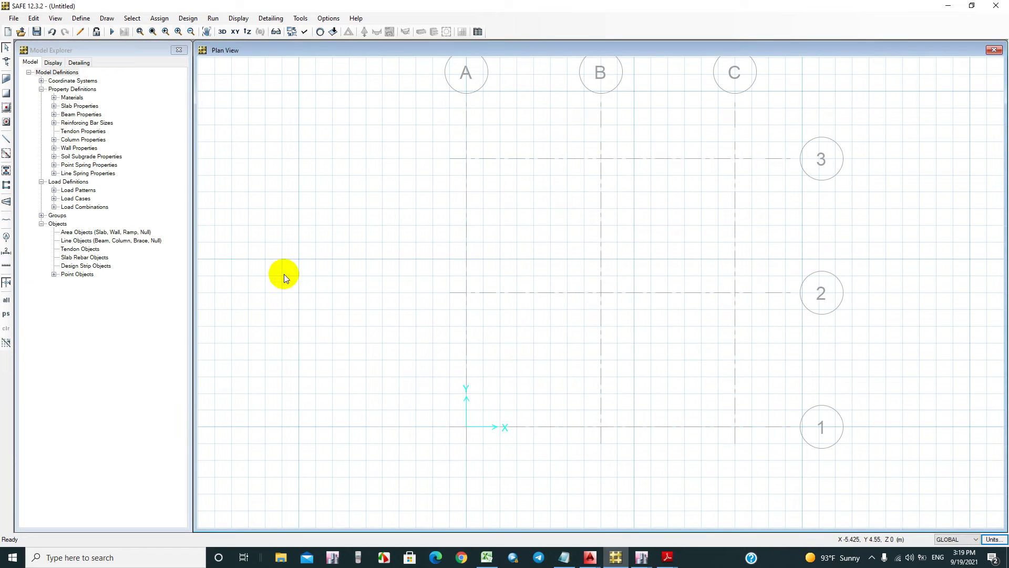
# Step: Delete the Dead, Live and W load patterns and set the self-weight multiplier of Dead_ABOVE to 1
pyautogui.click(82, 19)
pyautogui.click(102, 216)
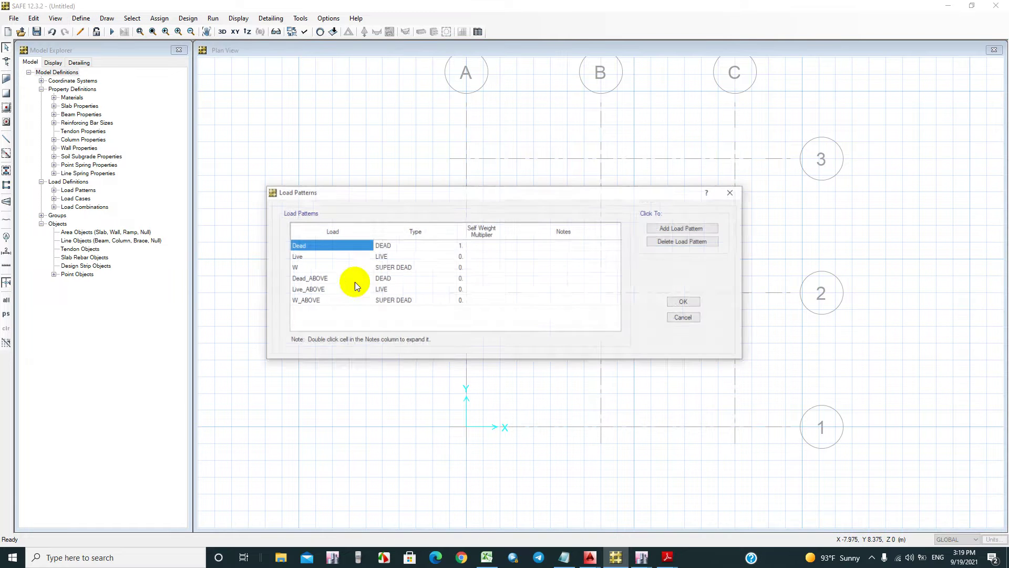
pyautogui.click(669, 241)
pyautogui.click(671, 242)
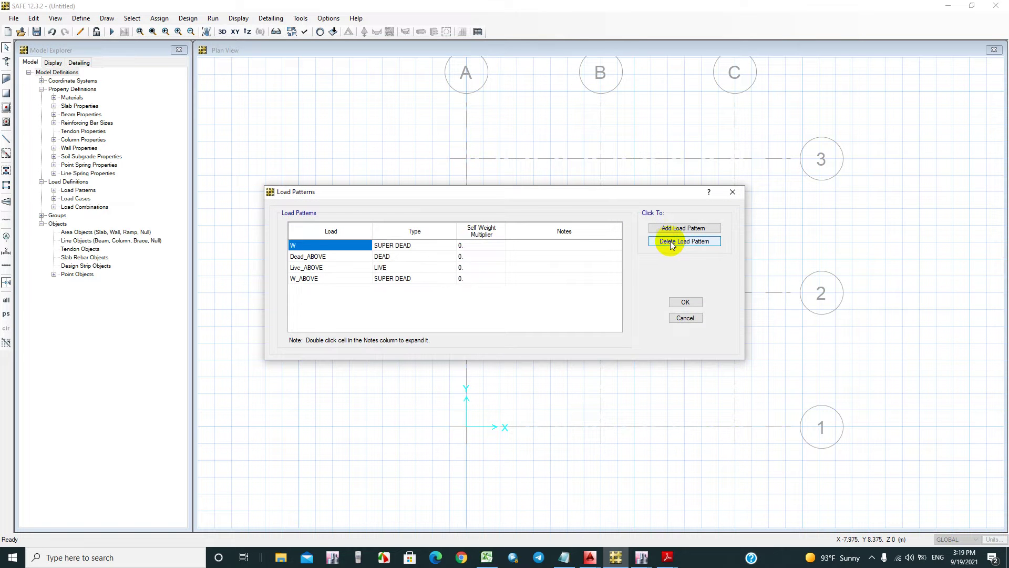
pyautogui.click(468, 247)
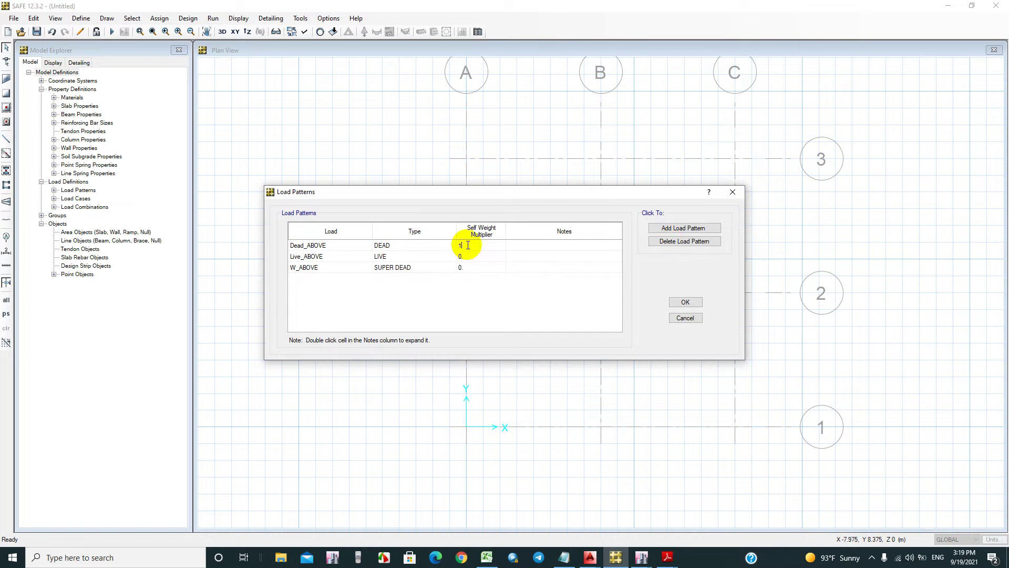
pyautogui.click(686, 302)
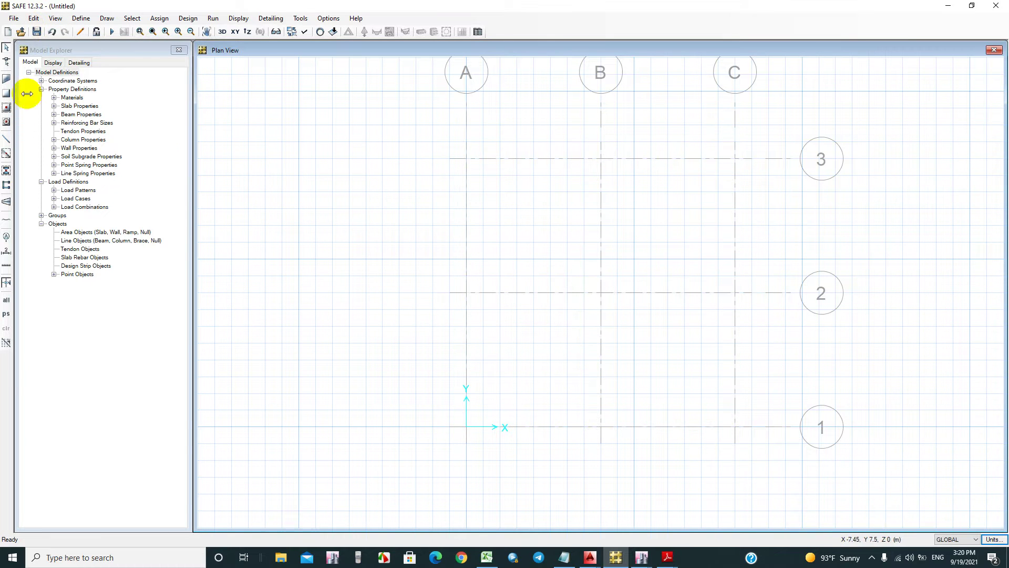
# Step: Set up wall drawing with property NONE below and WALL1 above, height below 0 m and height above 8 m
pyautogui.click(6, 184)
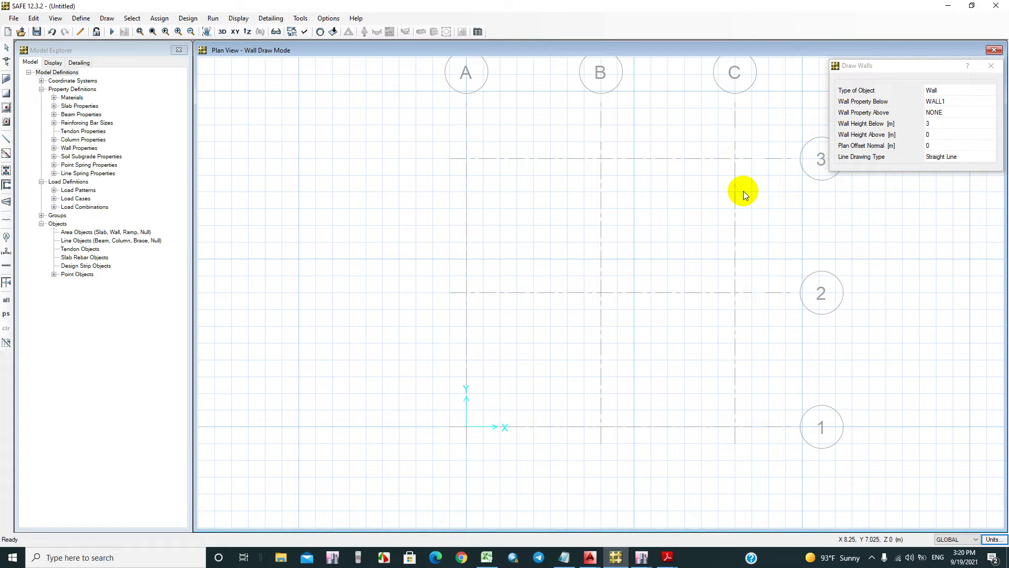
pyautogui.click(938, 102)
pyautogui.click(936, 111)
pyautogui.click(941, 112)
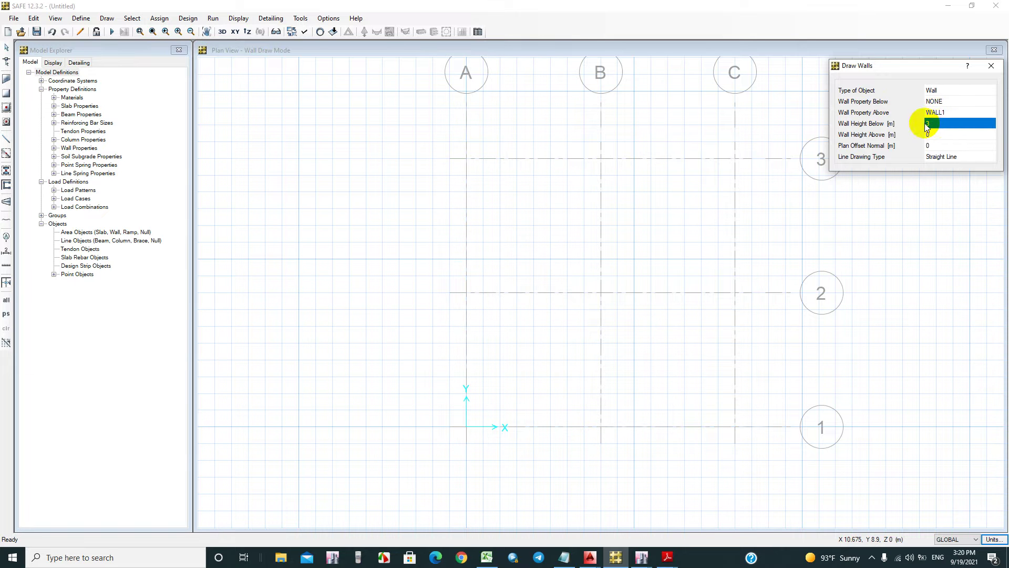
pyautogui.write('0')
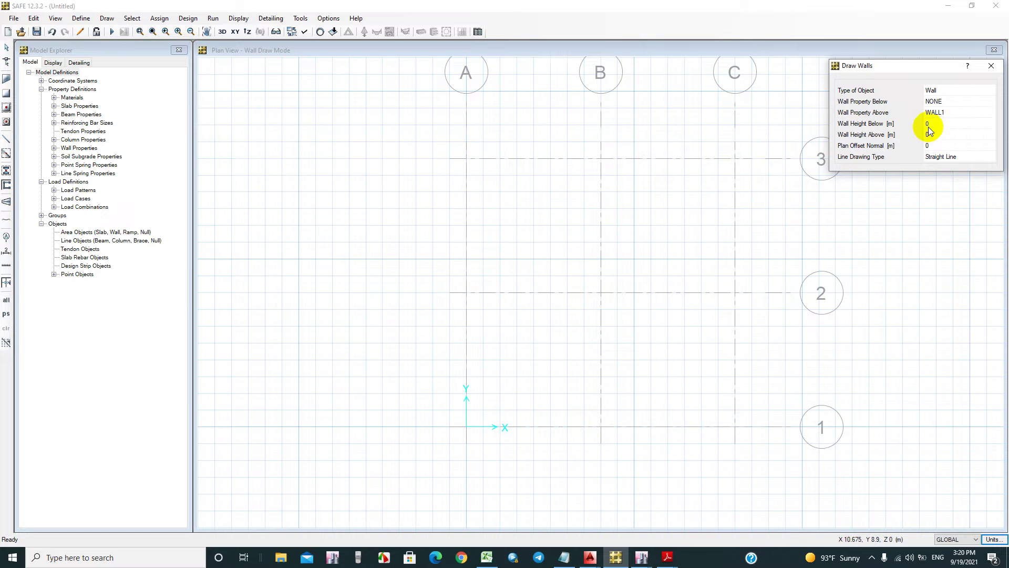
pyautogui.click(934, 135)
pyautogui.write('8')
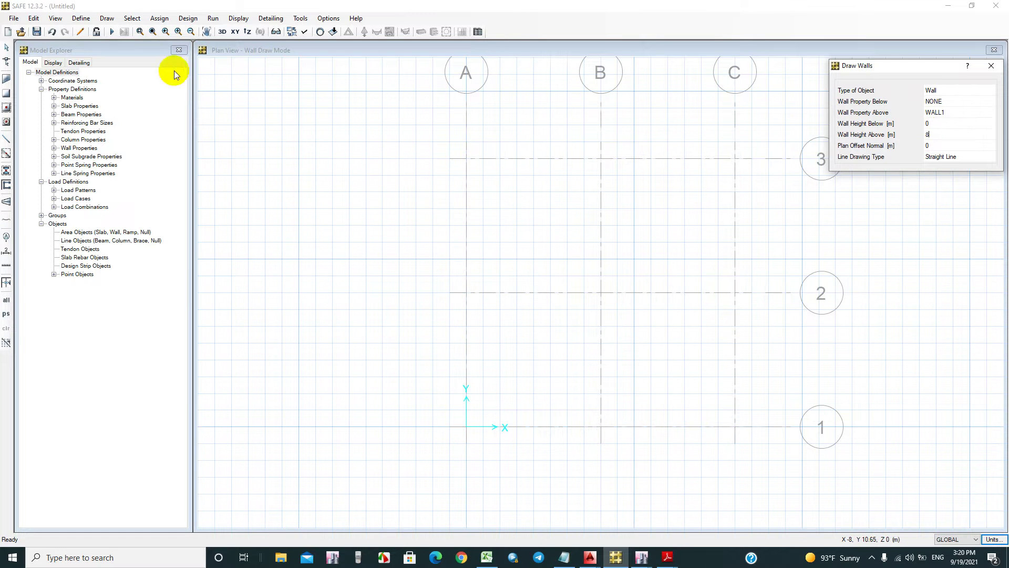
# Step: Set the thickness of wall property WALL1 to 0.35 m
pyautogui.click(81, 18)
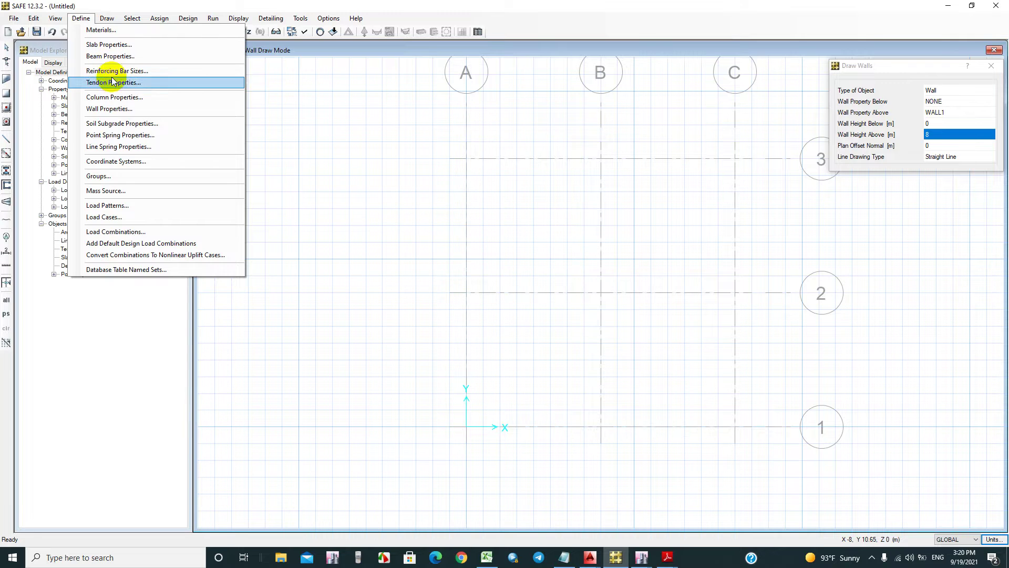
pyautogui.click(109, 108)
pyautogui.click(524, 271)
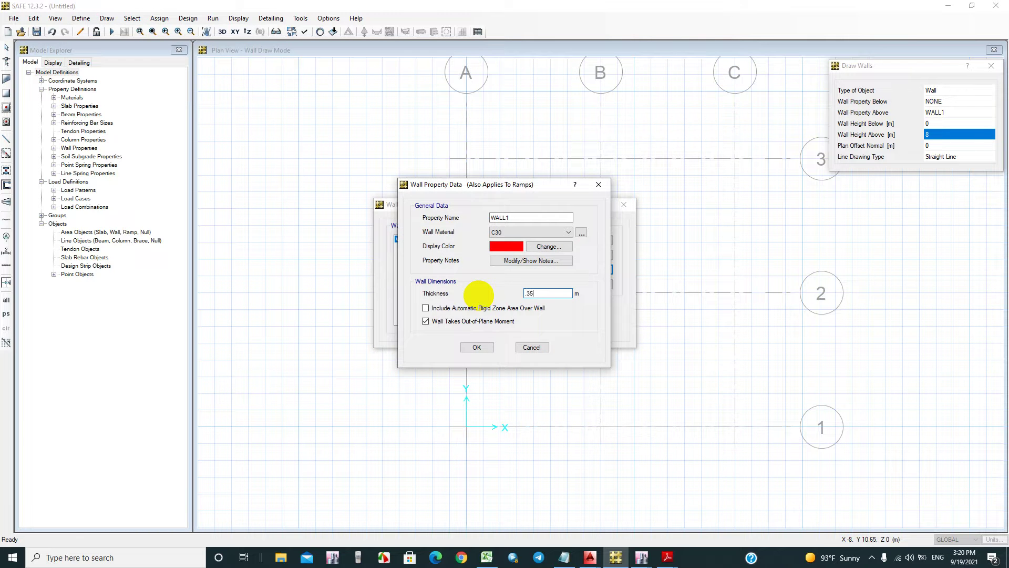
pyautogui.click(474, 346)
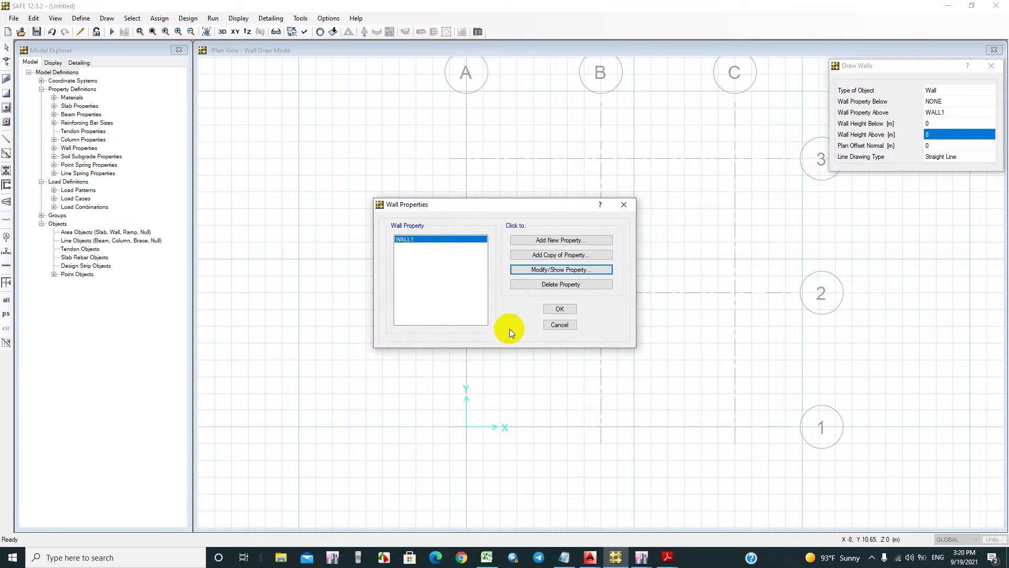
pyautogui.click(556, 309)
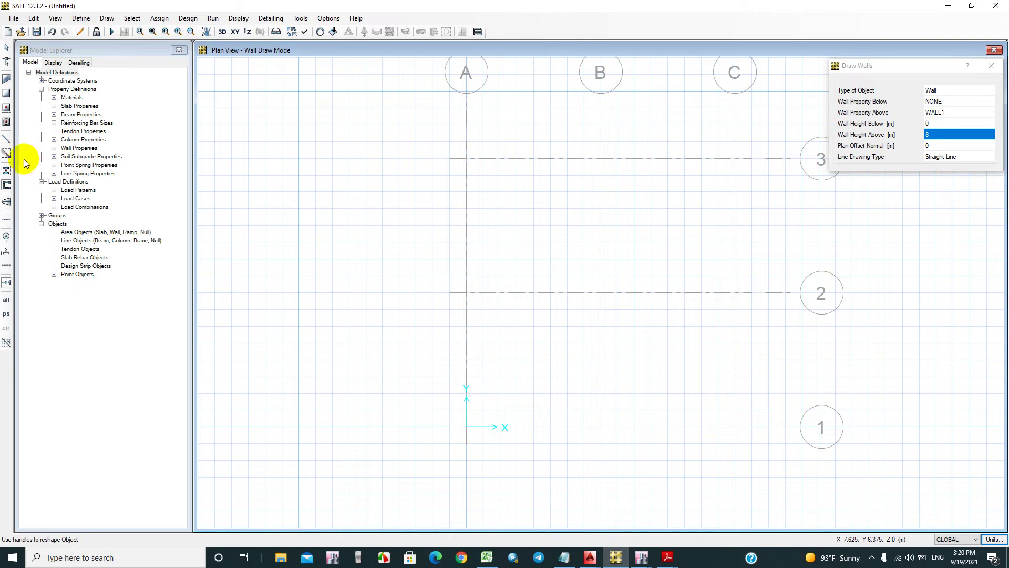
# Step: Draw two Arc (Center & 2 Points) quarter-circle walls of 4 m radius centred at B-2, from C-2 through B-3 to A-2
pyautogui.click(937, 156)
pyautogui.click(946, 156)
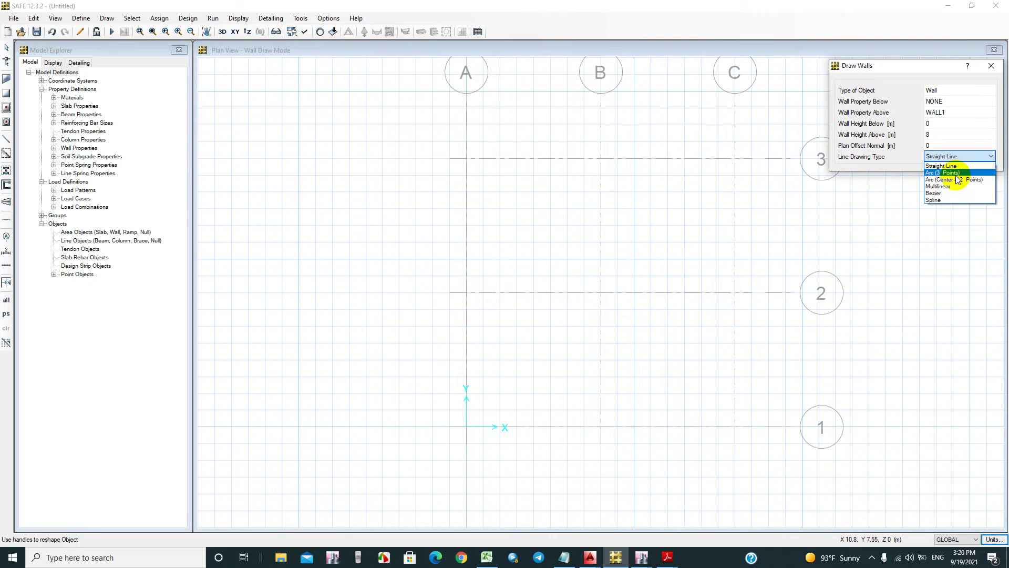
pyautogui.click(954, 179)
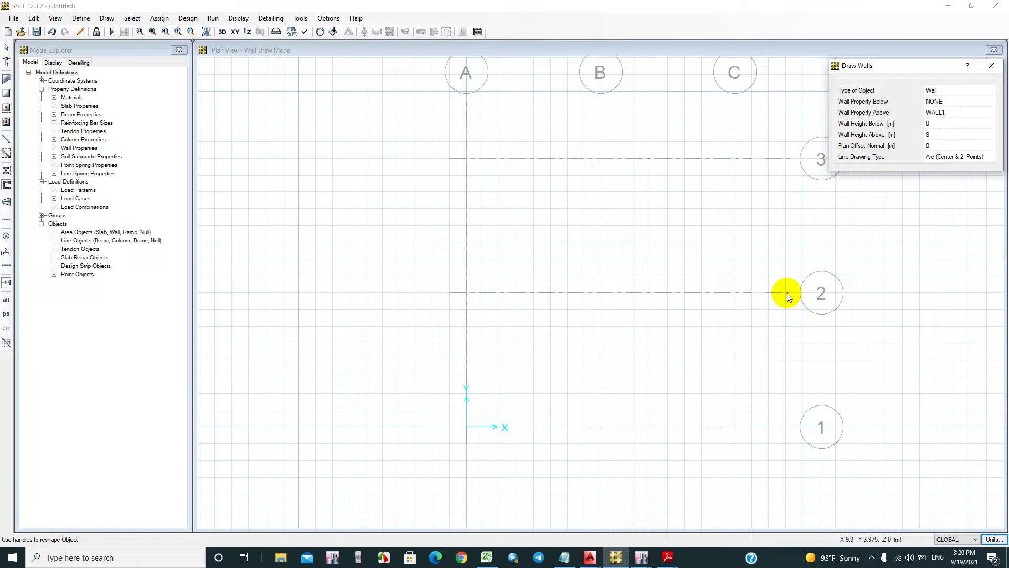
pyautogui.click(601, 293)
pyautogui.click(735, 293)
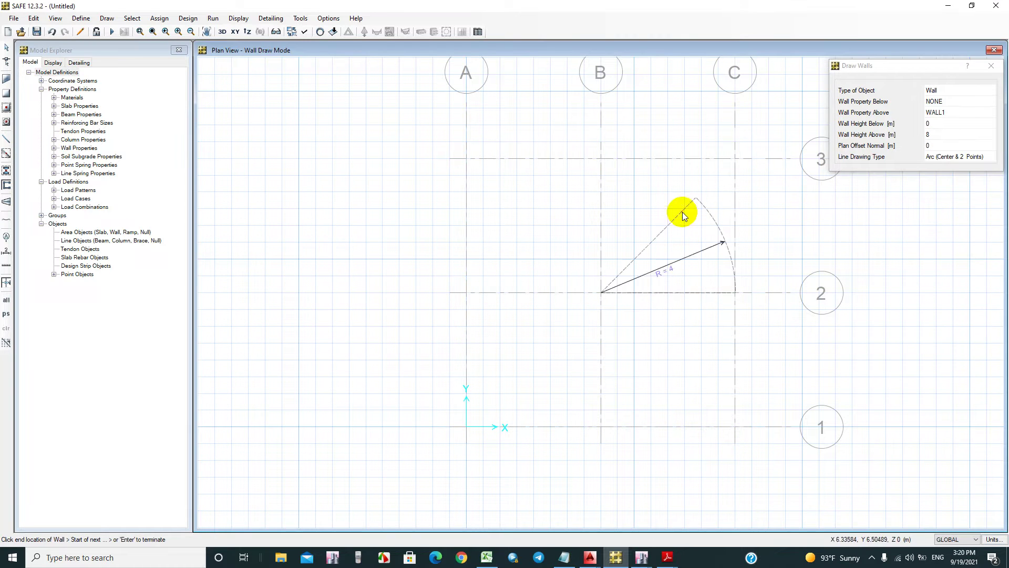
pyautogui.click(601, 160)
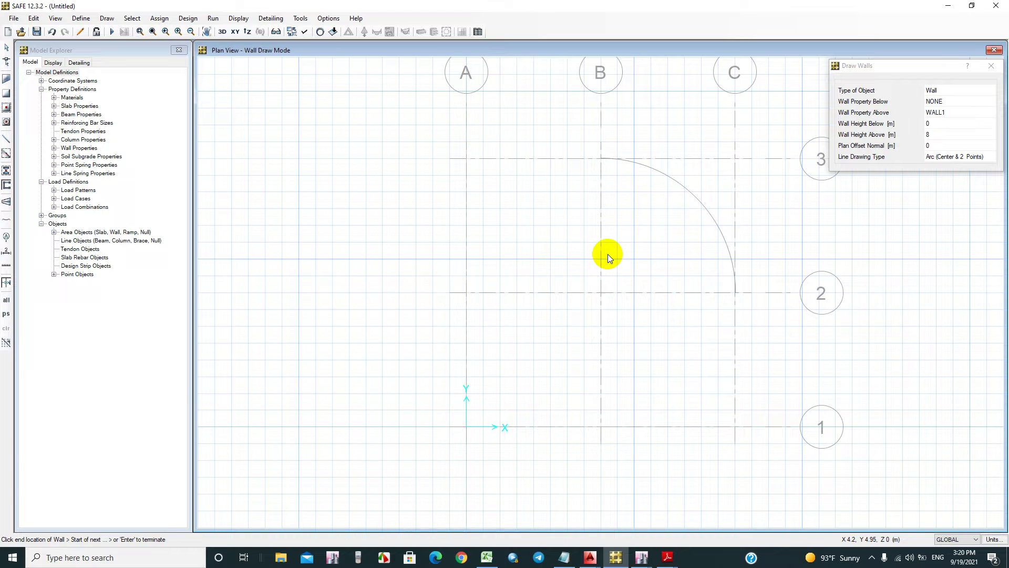
pyautogui.click(601, 292)
pyautogui.click(602, 159)
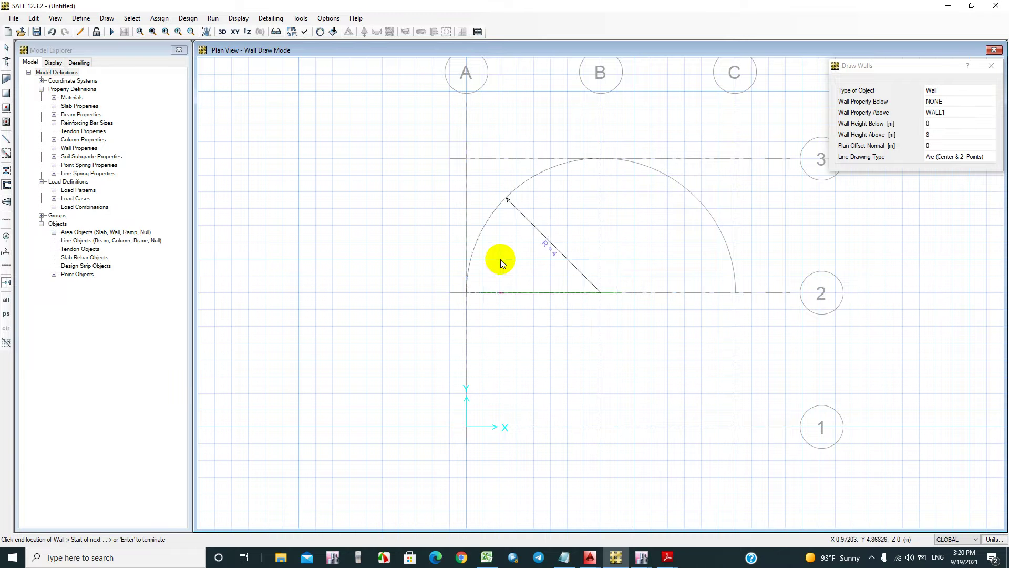
pyautogui.click(466, 293)
# Step: Close the circular wall with two quarter arcs centred at B-2, from A-2 through B-1 to C-2
pyautogui.click(598, 296)
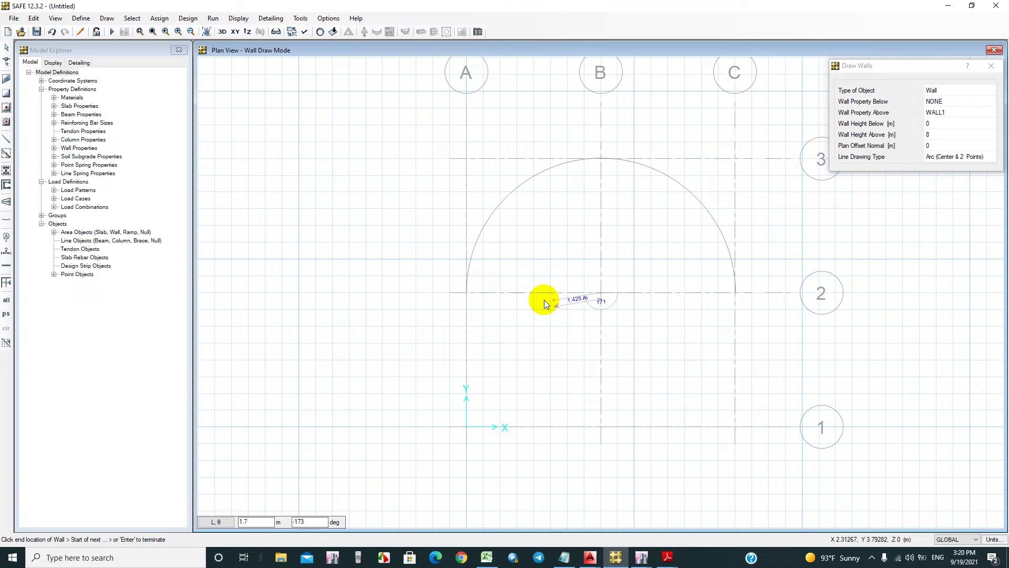
pyautogui.click(466, 293)
pyautogui.click(602, 424)
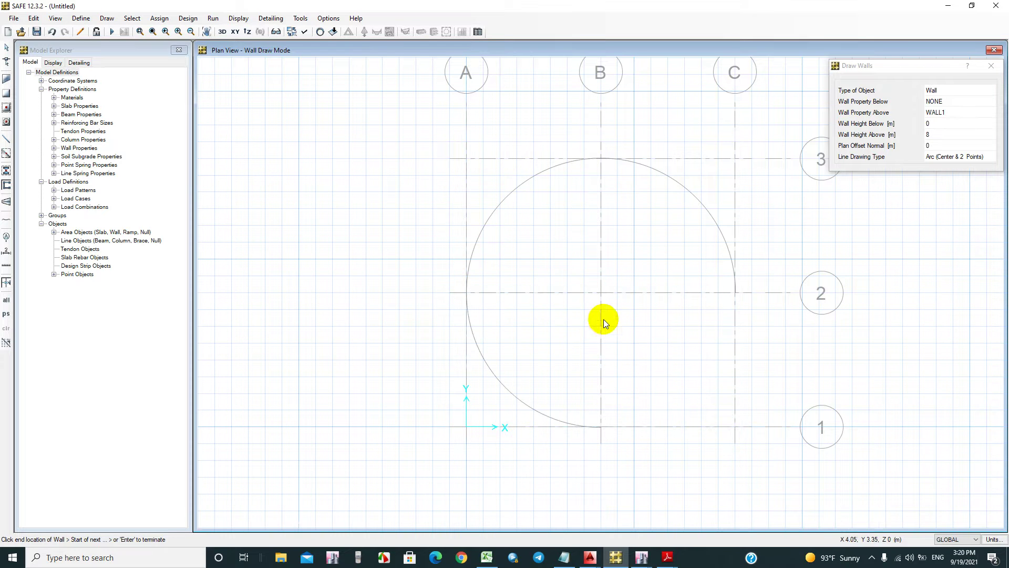
pyautogui.click(602, 296)
pyautogui.click(602, 426)
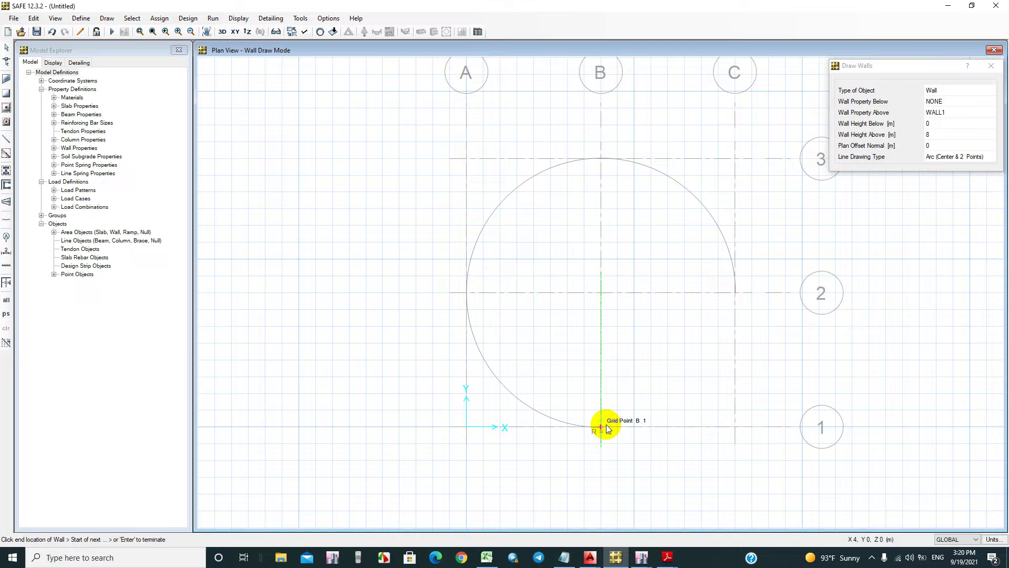
pyautogui.click(736, 294)
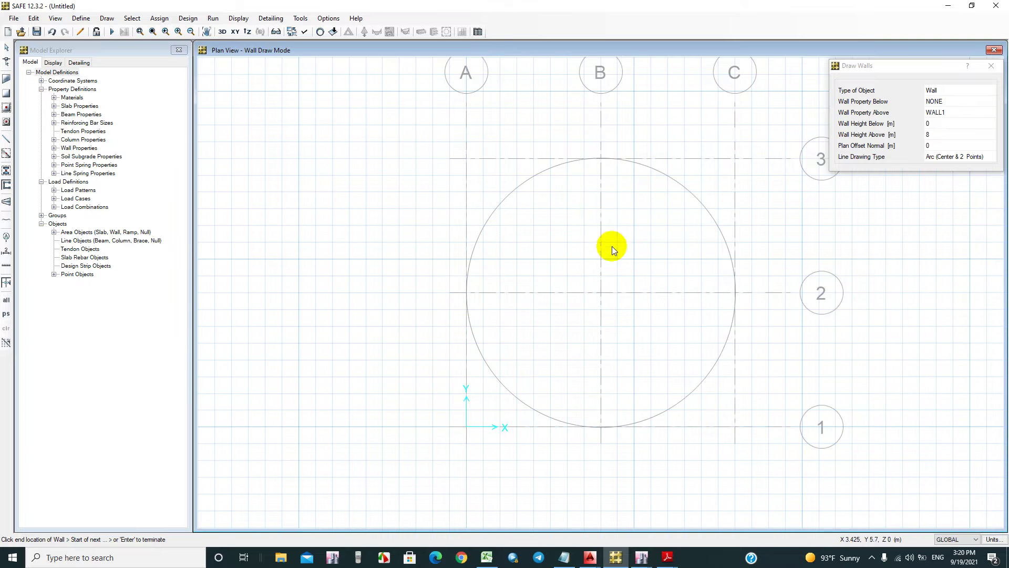
# Step: Place a circular SLAB70 slab with a diameter of 8 m centred at grid point B-2 in the plan
pyautogui.click(221, 32)
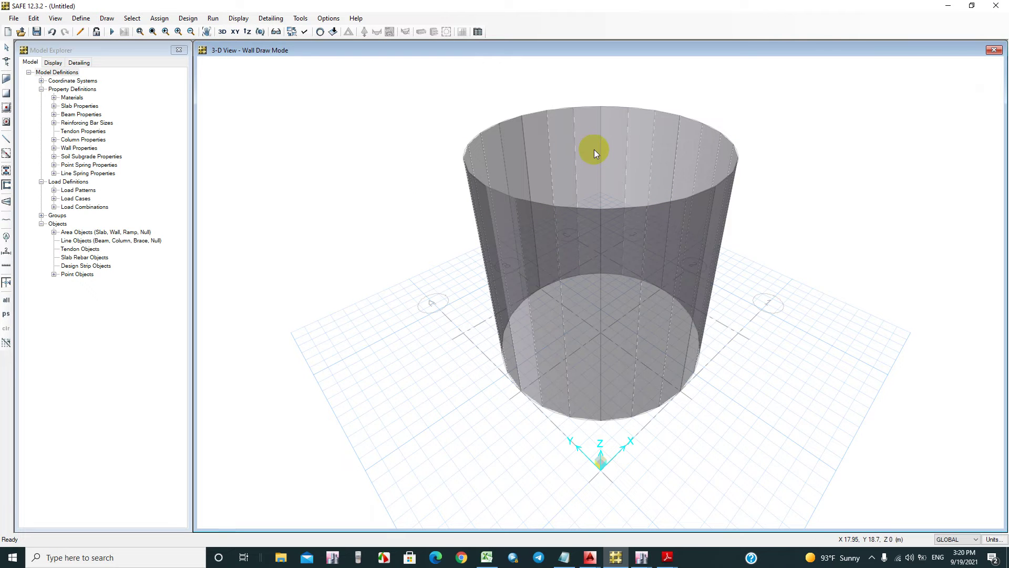
pyautogui.click(236, 31)
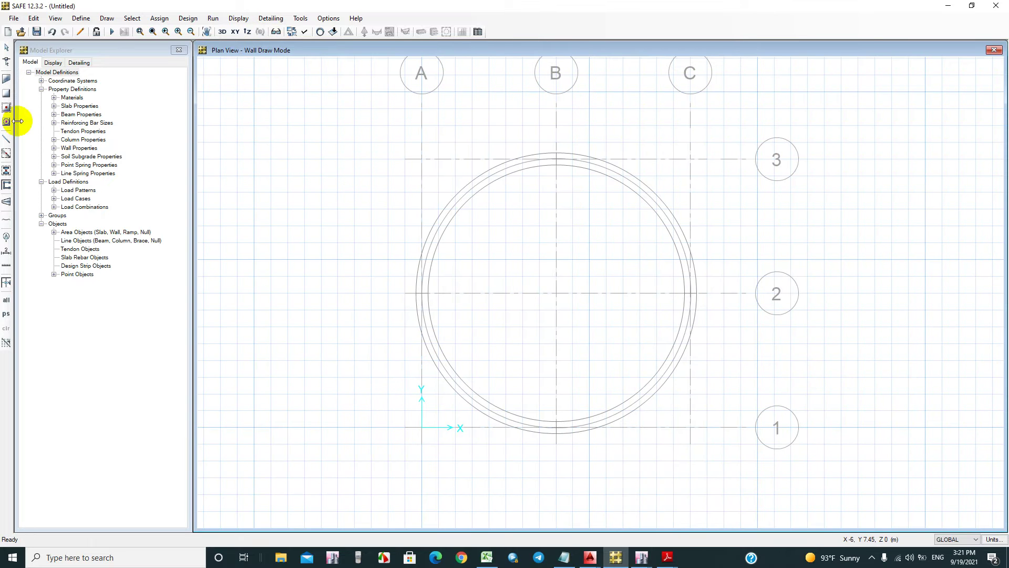
pyautogui.click(6, 122)
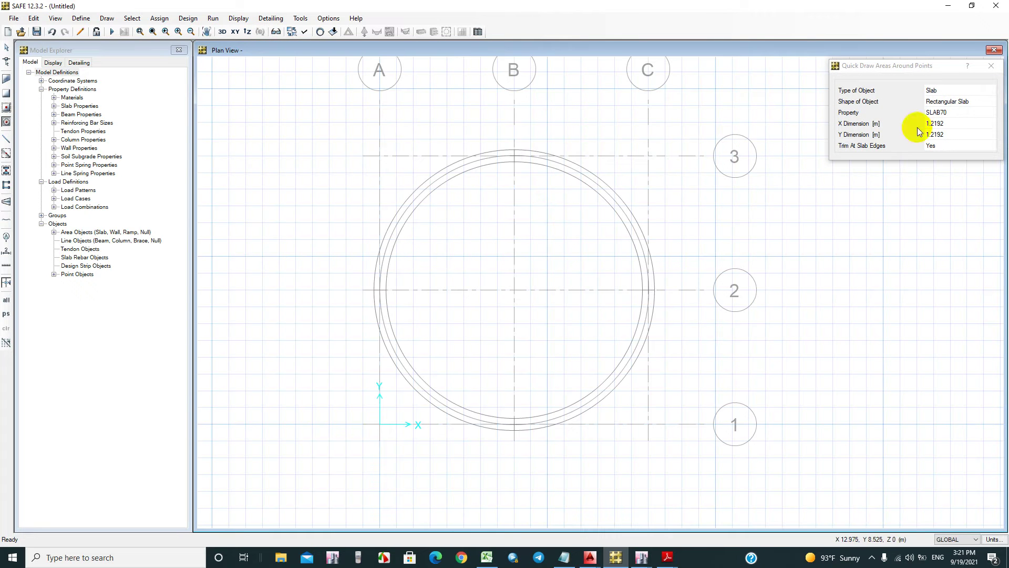
pyautogui.click(944, 125)
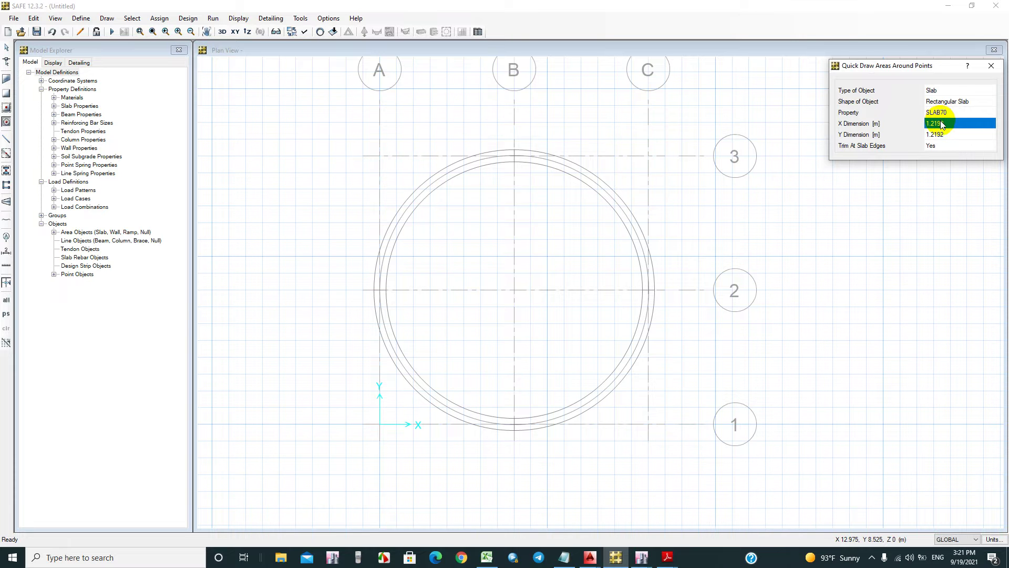
pyautogui.click(947, 107)
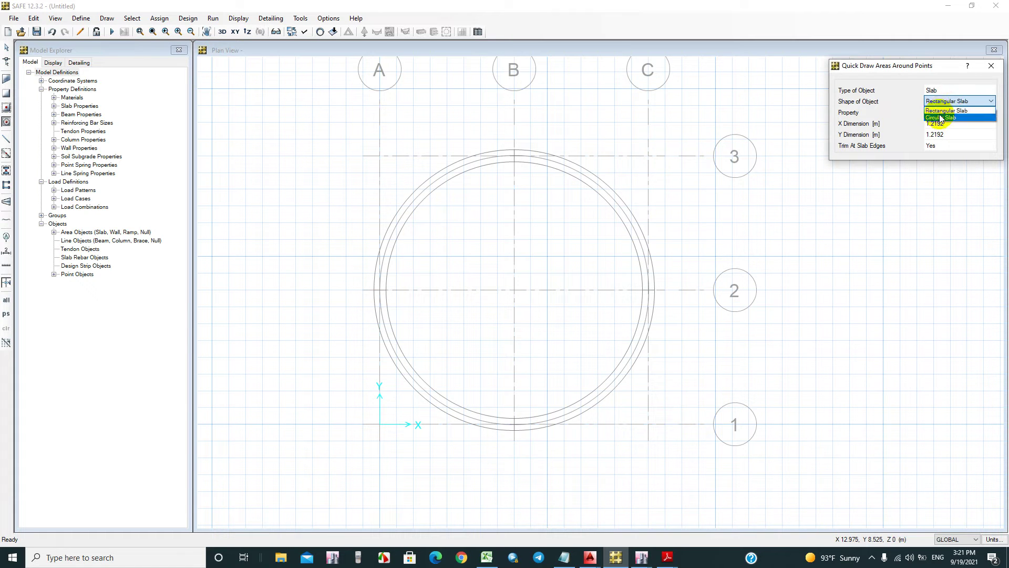
pyautogui.click(946, 116)
pyautogui.write('8')
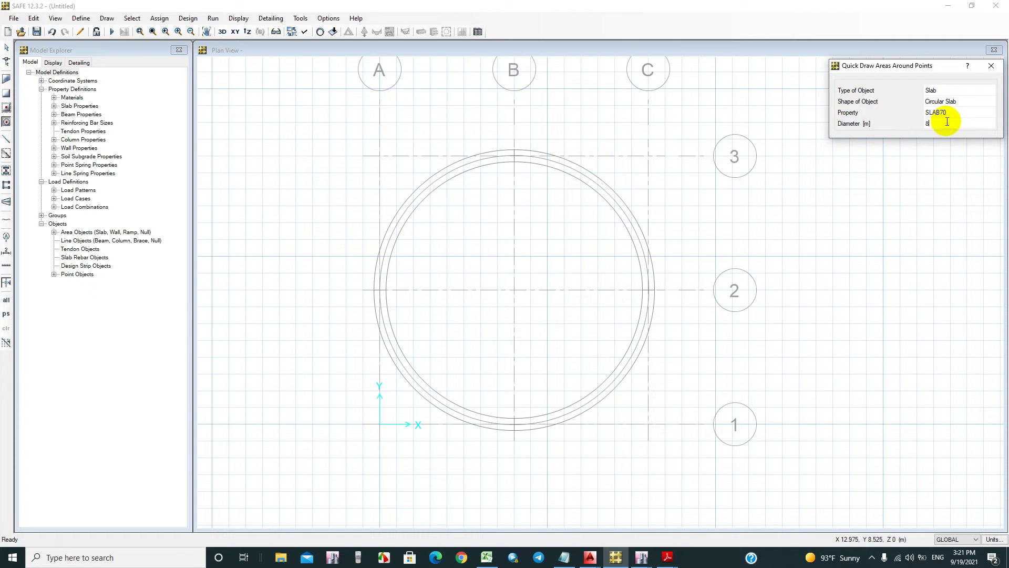
pyautogui.click(518, 290)
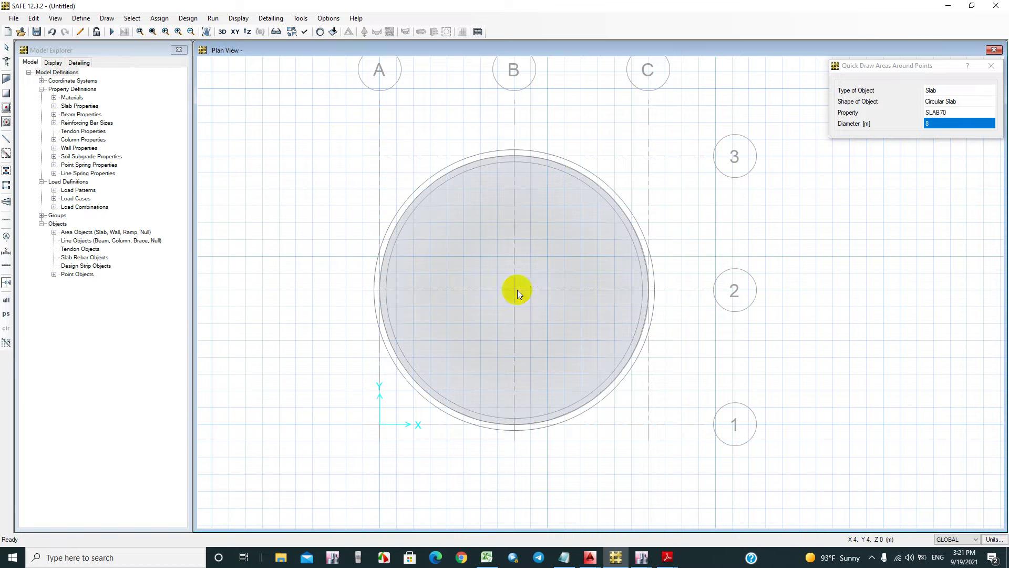
# Step: Inspect the tank wall and mat in an extruded 3D view from a lower angle
pyautogui.click(223, 33)
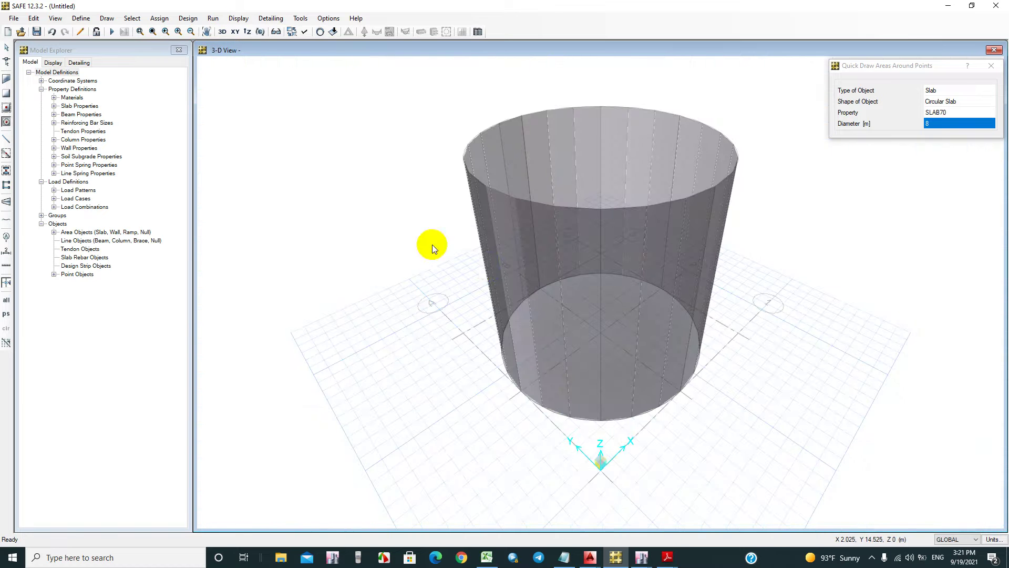
pyautogui.click(305, 32)
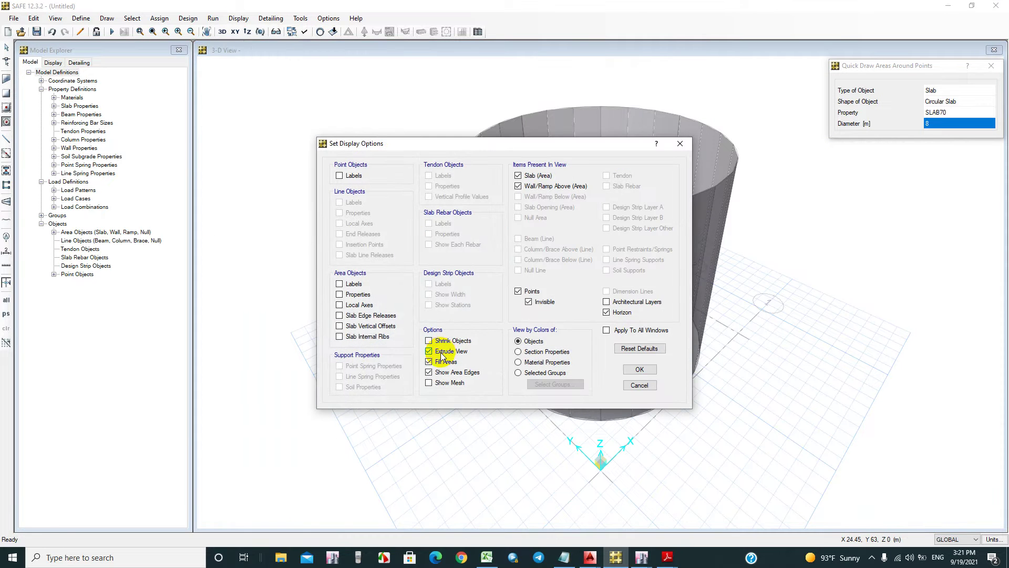
pyautogui.click(640, 370)
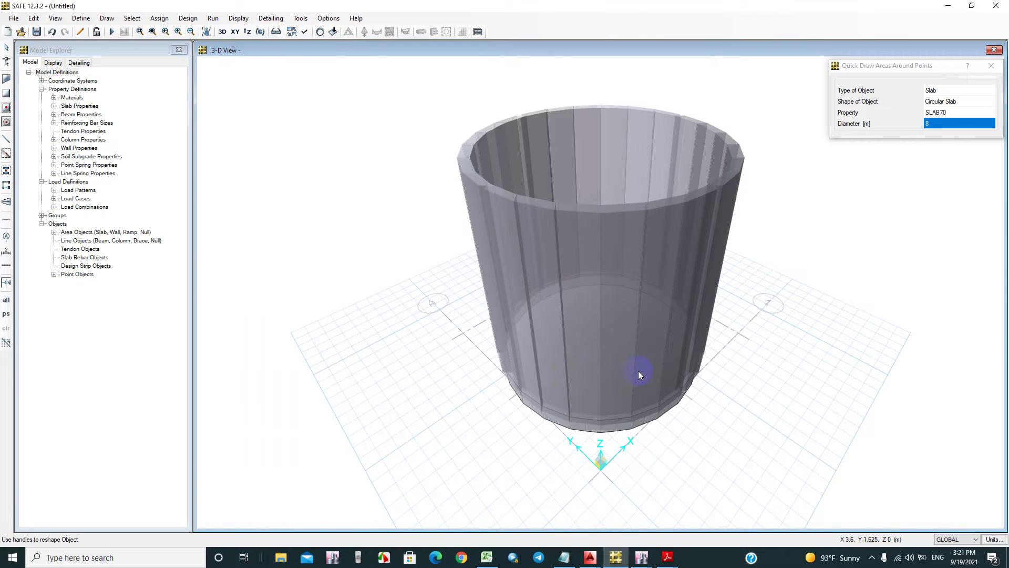
pyautogui.click(259, 31)
pyautogui.moveTo(347, 294)
pyautogui.mouseDown()
pyautogui.moveTo(365, 293)
pyautogui.moveTo(445, 216)
pyautogui.mouseUp()
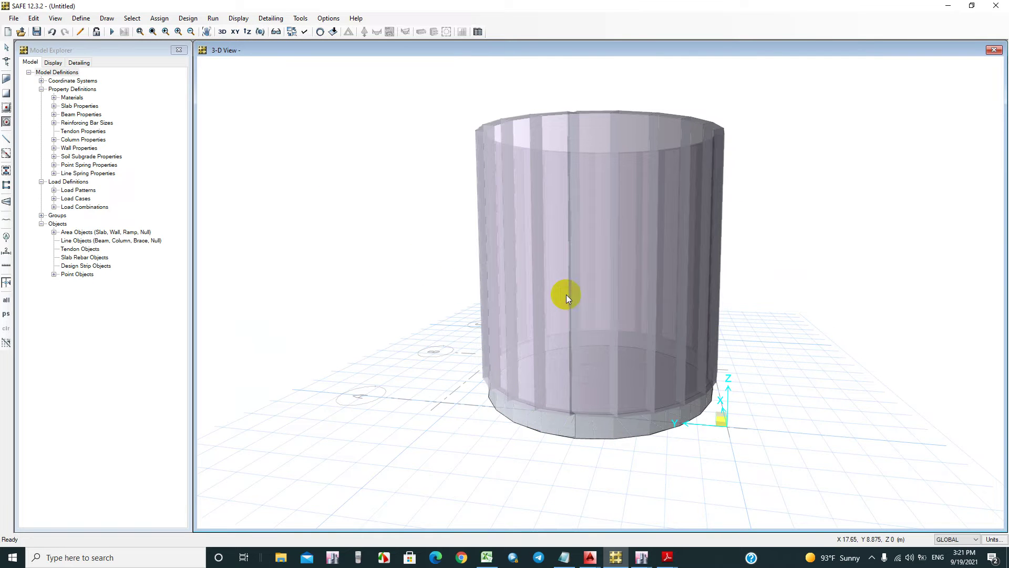
# Step: Display the Dead_ABOVE point loads on the plan without their loading values
pyautogui.click(235, 32)
pyautogui.click(320, 32)
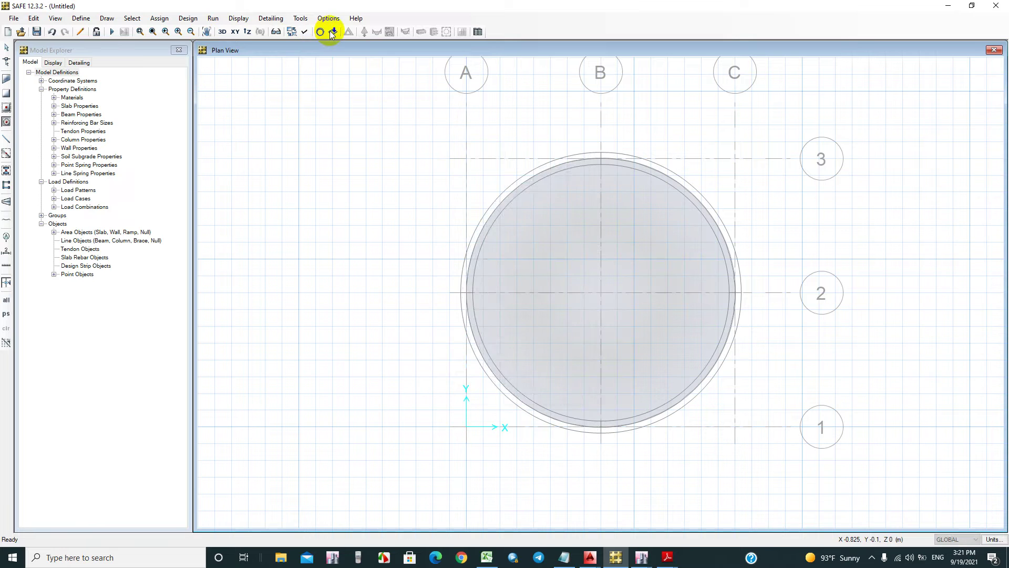
pyautogui.click(332, 32)
pyautogui.click(447, 359)
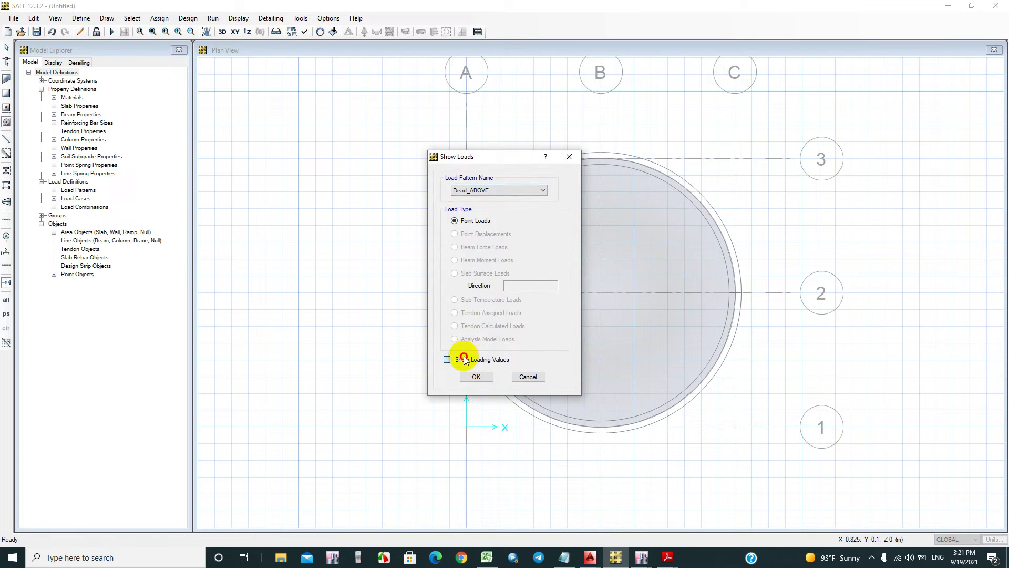
pyautogui.click(475, 376)
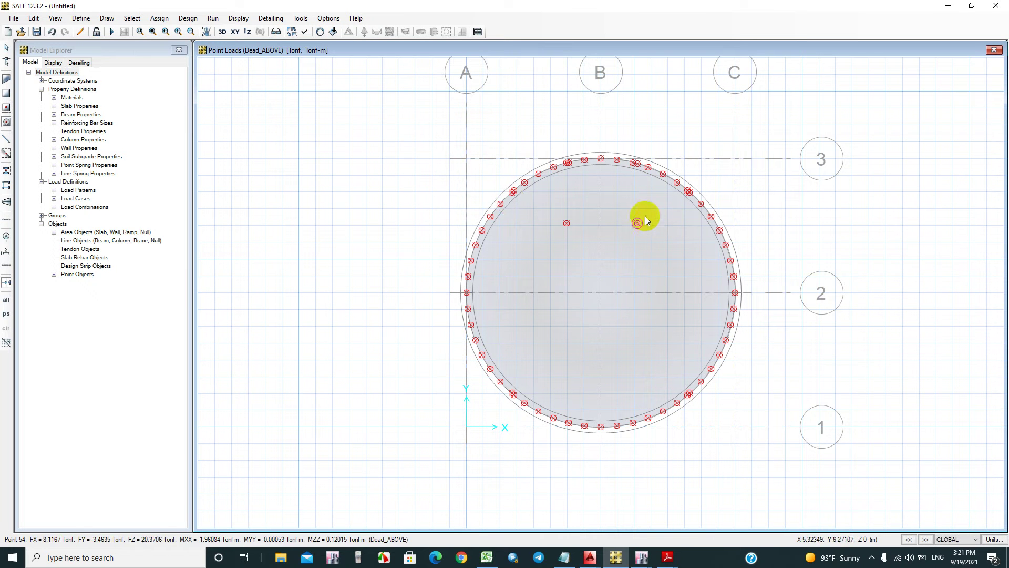
# Step: Review the definition of the working load combination without changing it
pyautogui.moveTo(698, 185); pyautogui.dragTo(641, 164, button='middle')
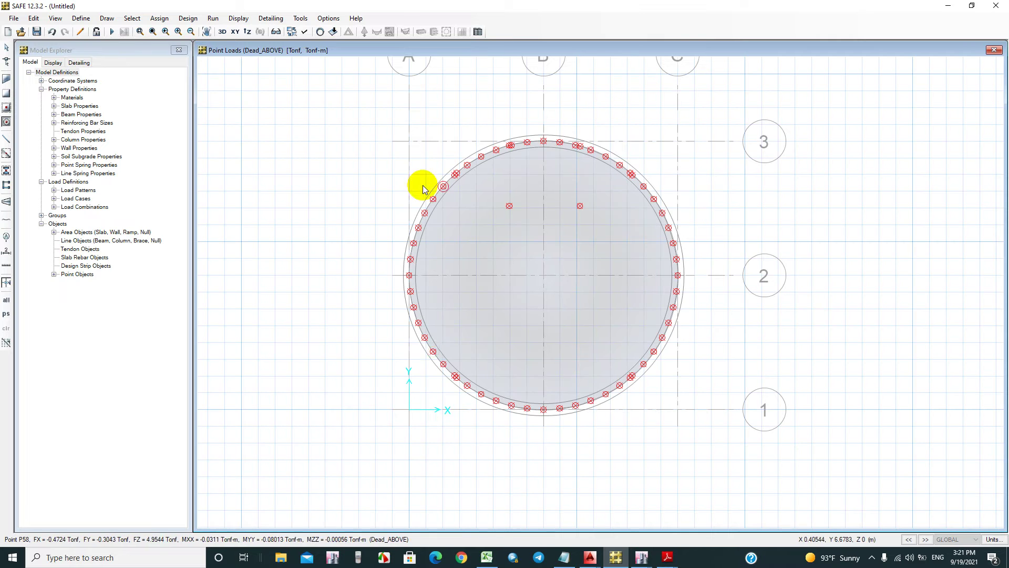
pyautogui.click(81, 18)
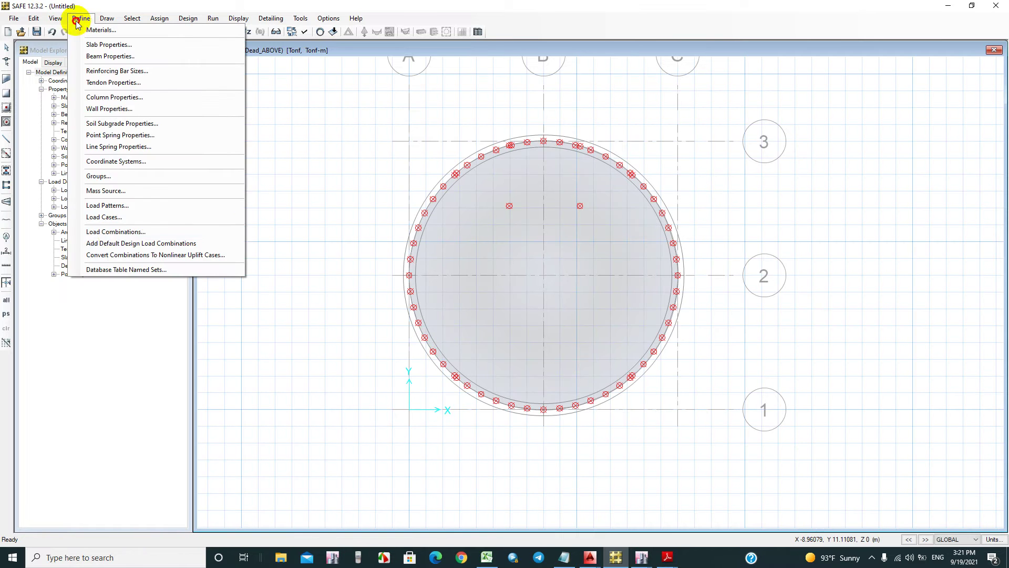
pyautogui.click(110, 224)
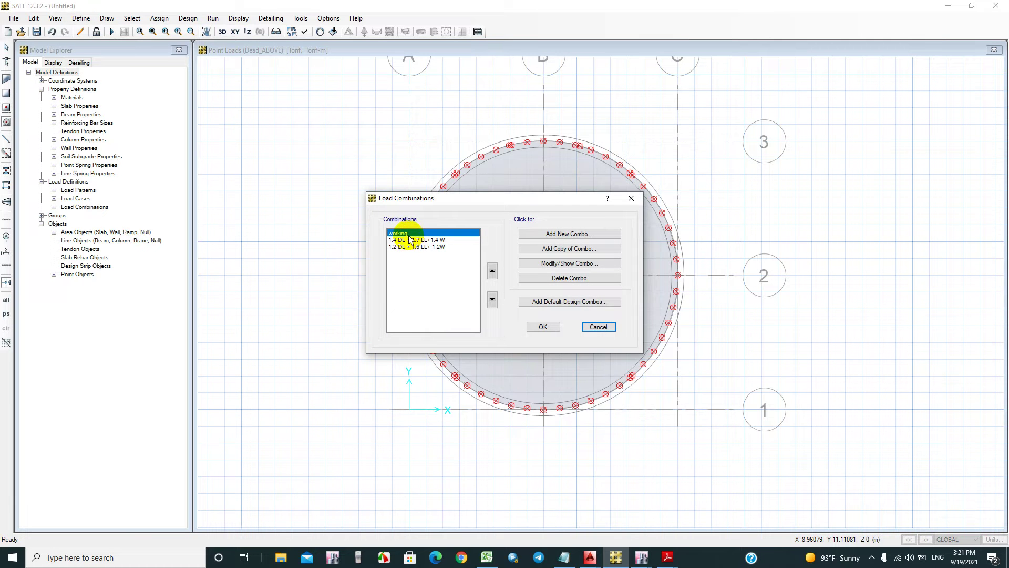
pyautogui.doubleClick(409, 234)
pyautogui.click(534, 408)
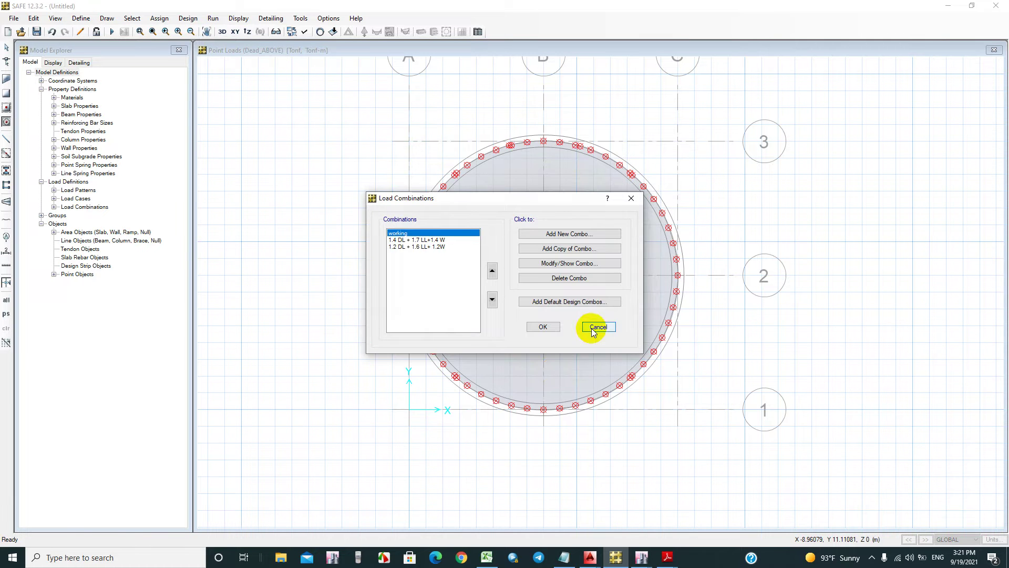
pyautogui.click(598, 327)
# Step: Assign a uniform surface load of 8 Tonf/m2 in gravity direction to the circular slab under W_ABOVE, replacing existing loads
pyautogui.click(7, 49)
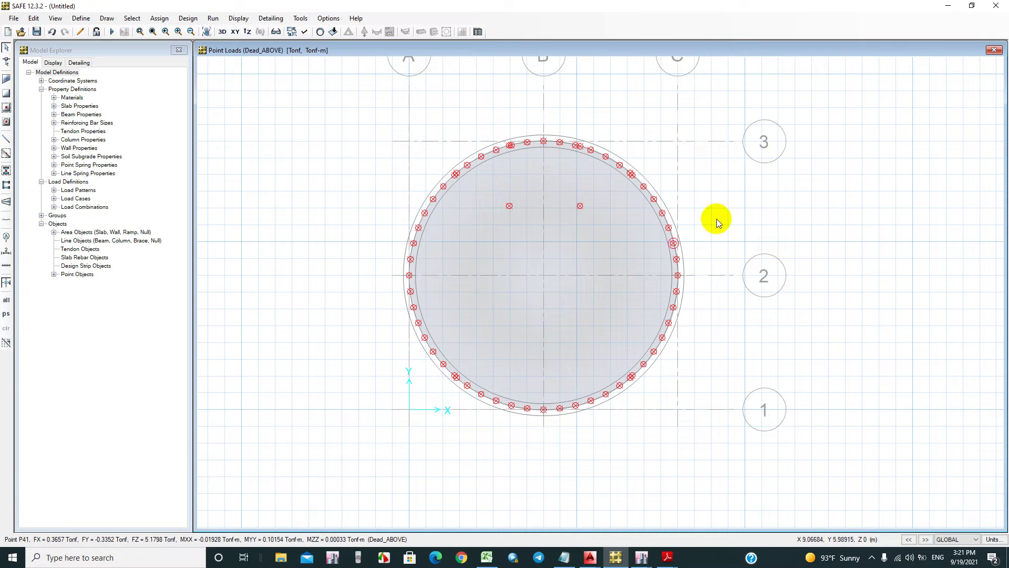
pyautogui.click(580, 248)
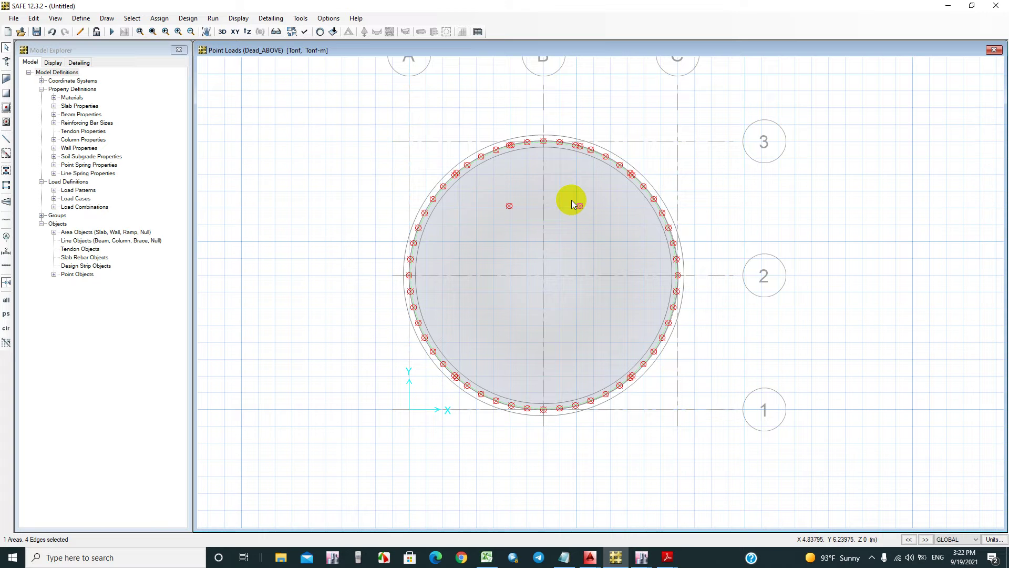
pyautogui.click(157, 18)
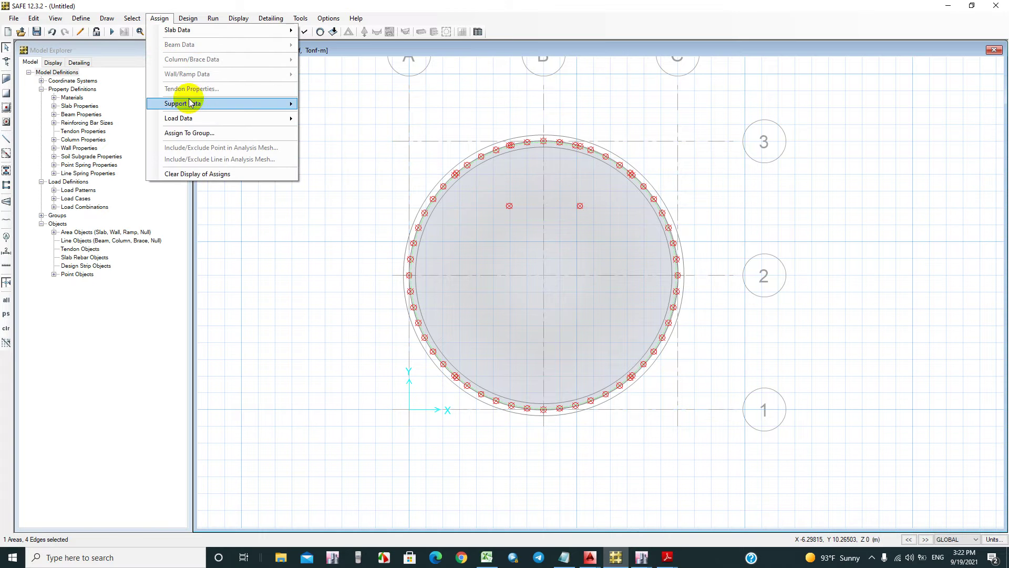
pyautogui.moveTo(221, 118)
pyautogui.click(310, 121)
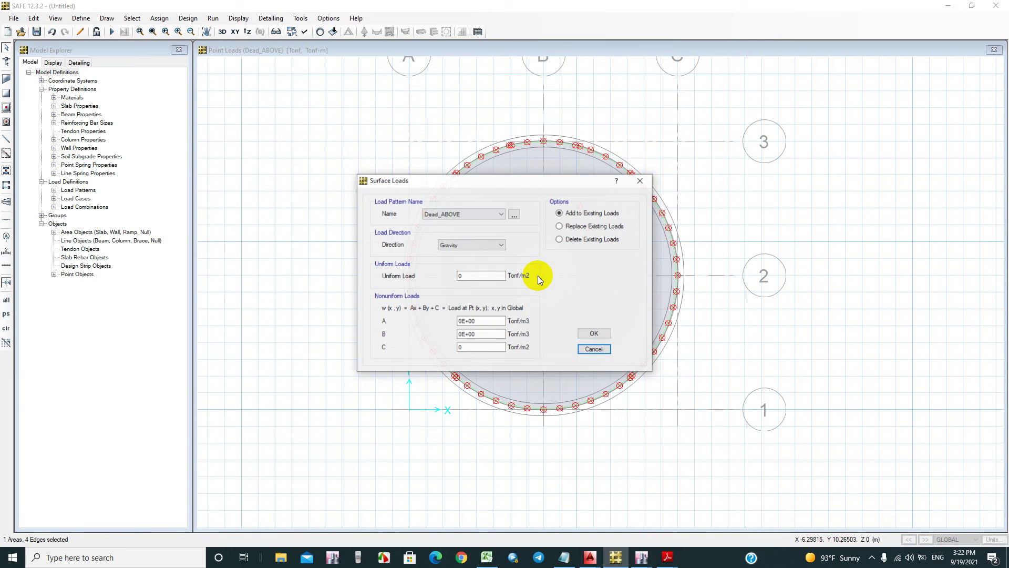
pyautogui.click(462, 214)
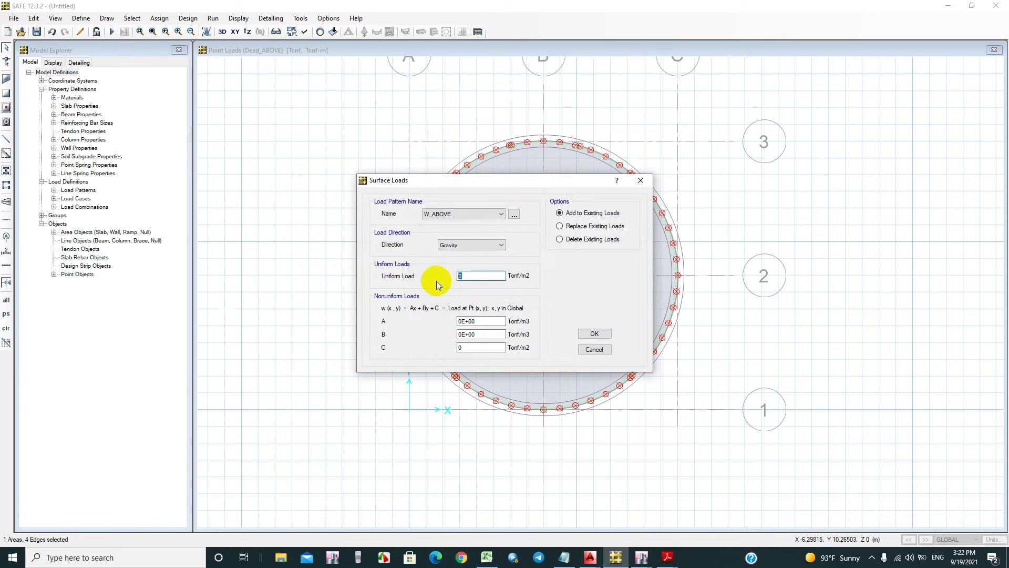
pyautogui.write('8')
pyautogui.click(582, 226)
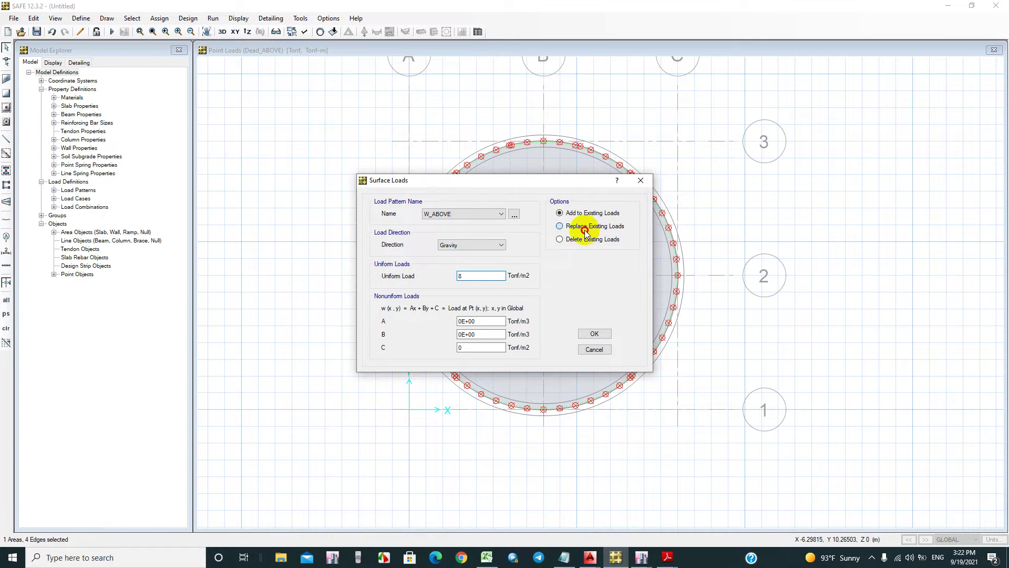
pyautogui.click(594, 335)
# Step: Rename the soil subgrade property SOIL15, set its subgrade modulus to 15*120 Tonf/m3 and assign it to the circular slab
pyautogui.click(549, 262)
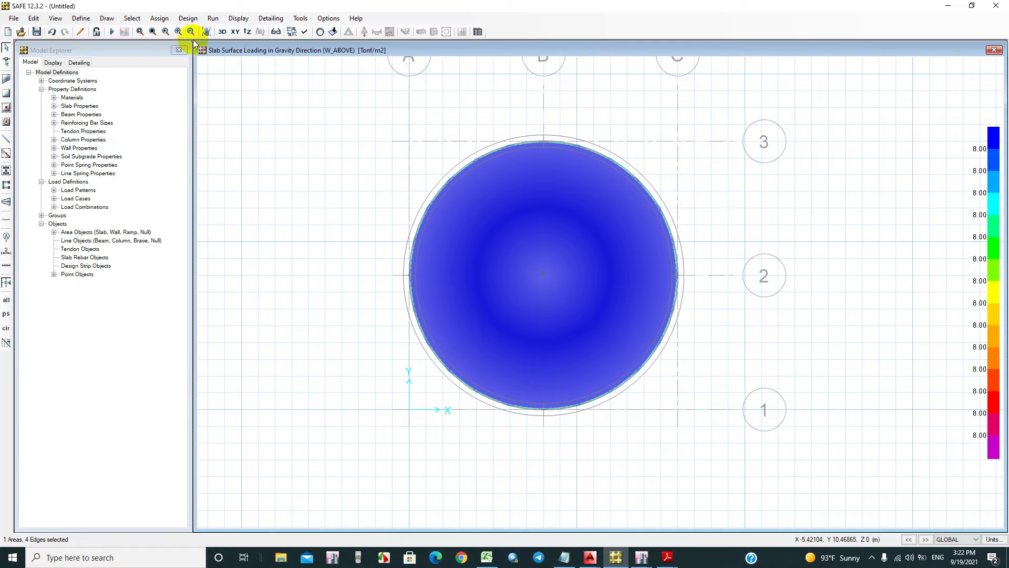
pyautogui.click(159, 18)
pyautogui.moveTo(191, 120)
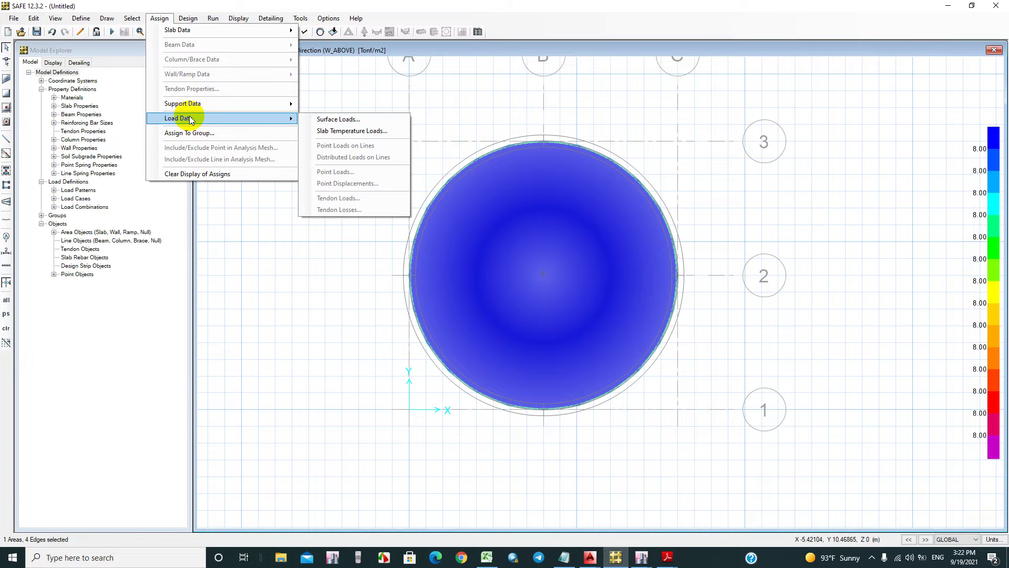
pyautogui.moveTo(264, 103)
pyautogui.click(331, 104)
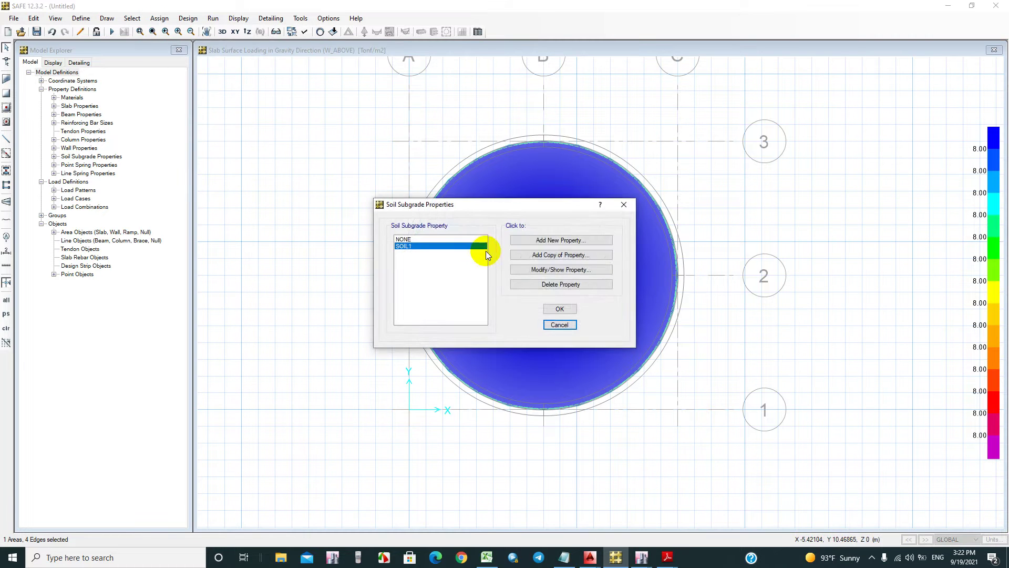
pyautogui.click(538, 270)
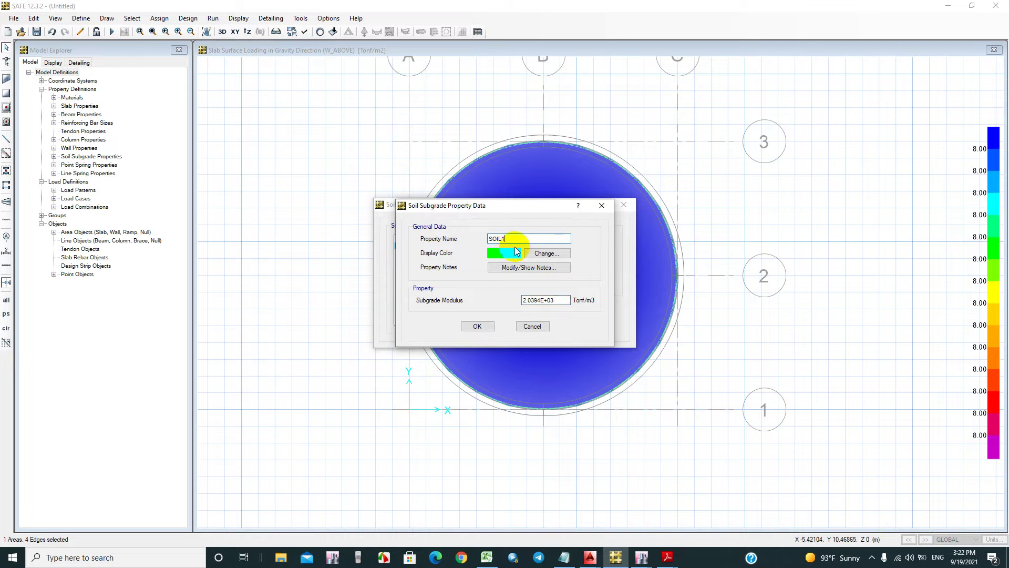
pyautogui.moveTo(567, 300); pyautogui.dragTo(533, 300)
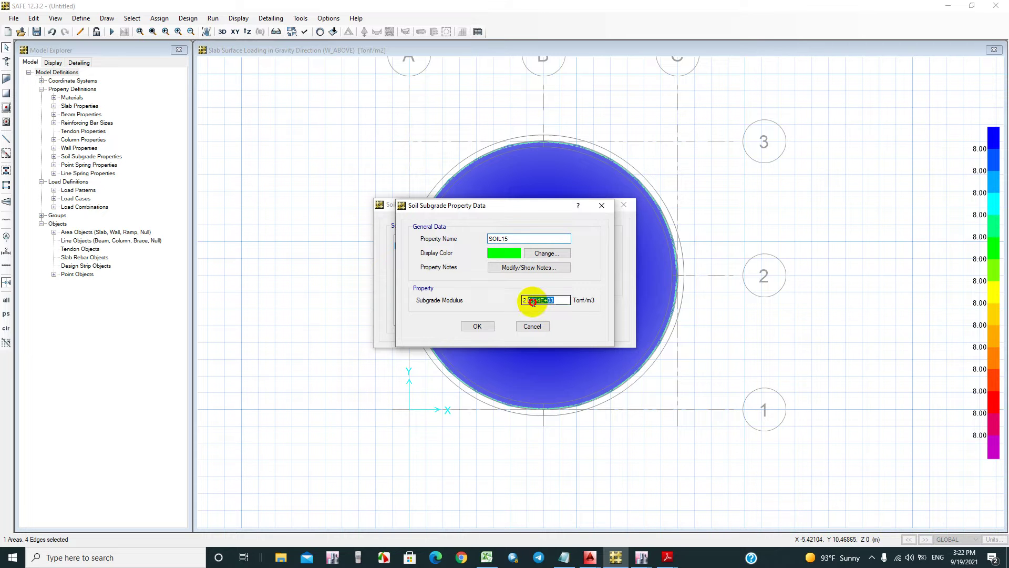
pyautogui.write('15*120')
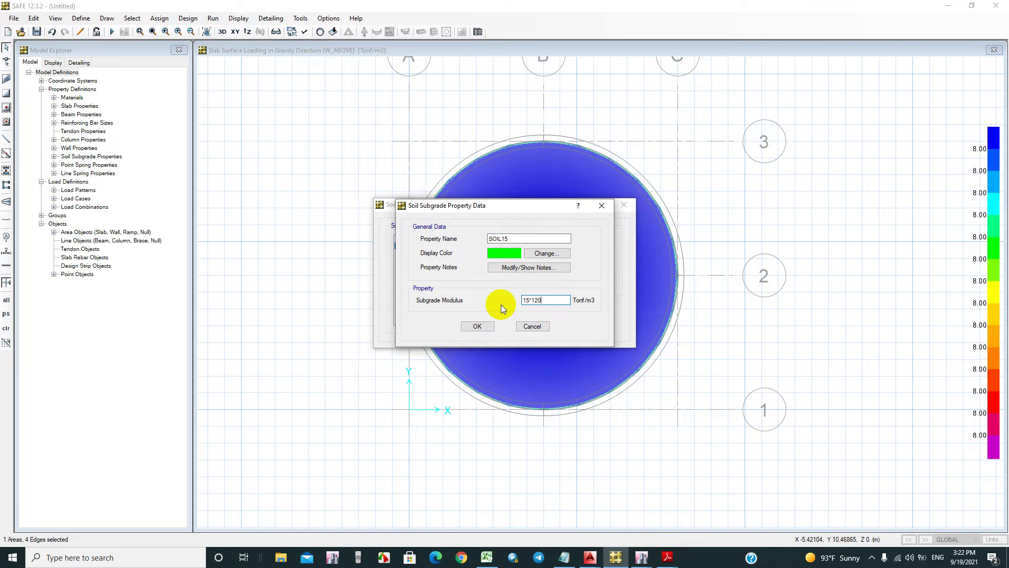
pyautogui.click(523, 238)
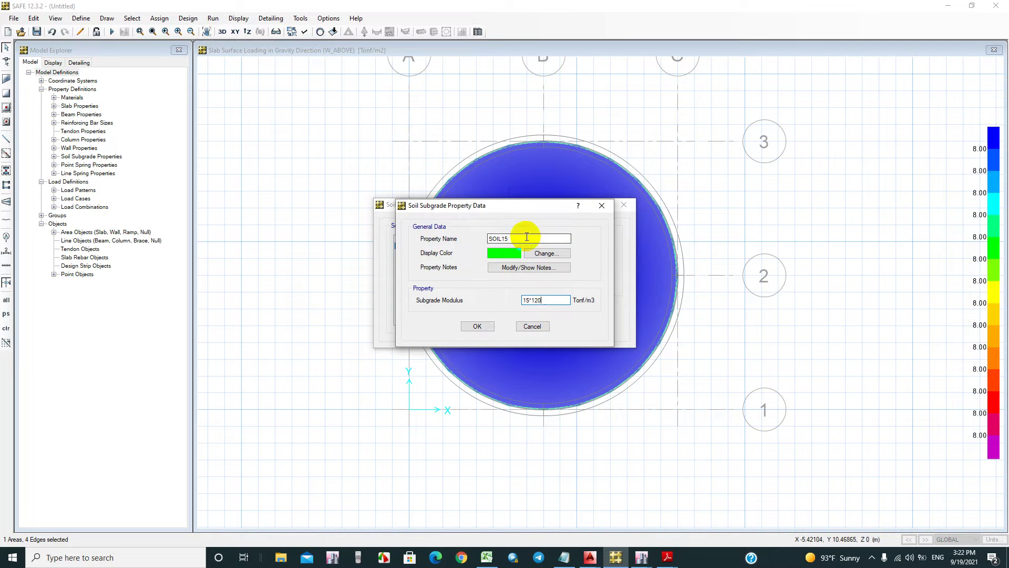
pyautogui.click(482, 326)
pyautogui.click(560, 310)
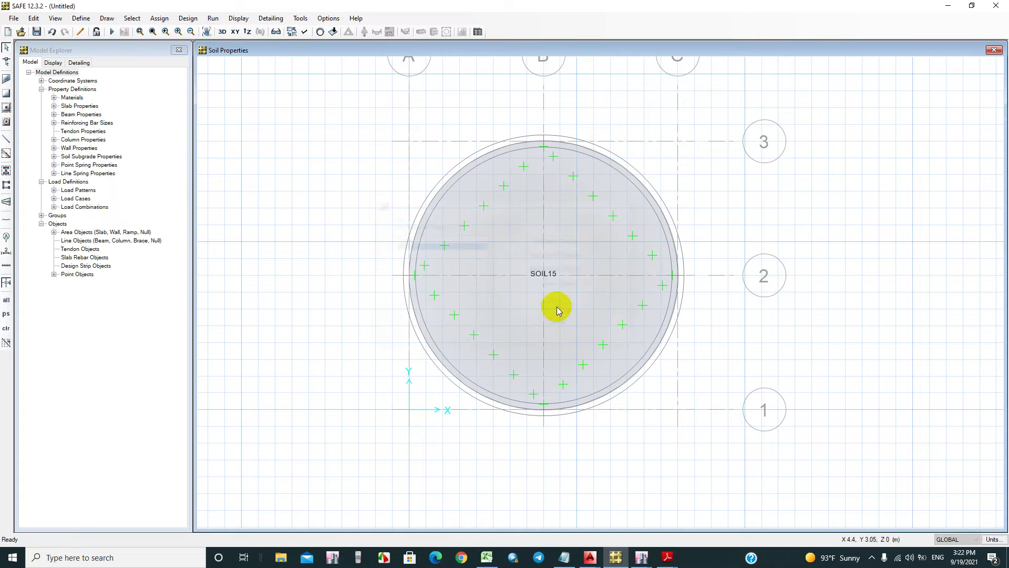
# Step: Run the analysis, saving the model file as 0000
pyautogui.click(111, 32)
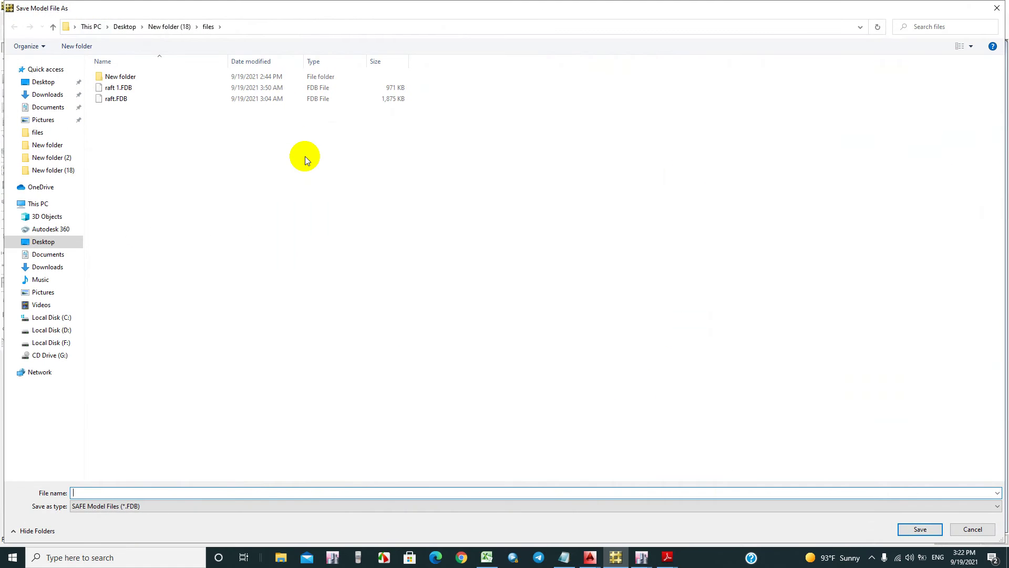
pyautogui.write('0000')
pyautogui.press('Return')
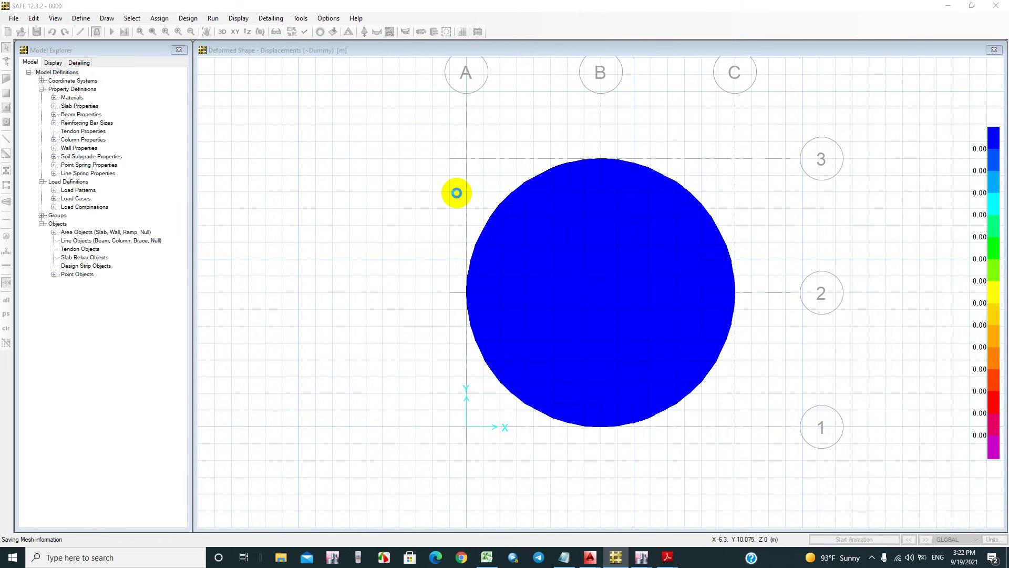
# Step: Display the soil pressures for the working load combination and examine the contour values across the mat
pyautogui.click(363, 32)
pyautogui.click(418, 234)
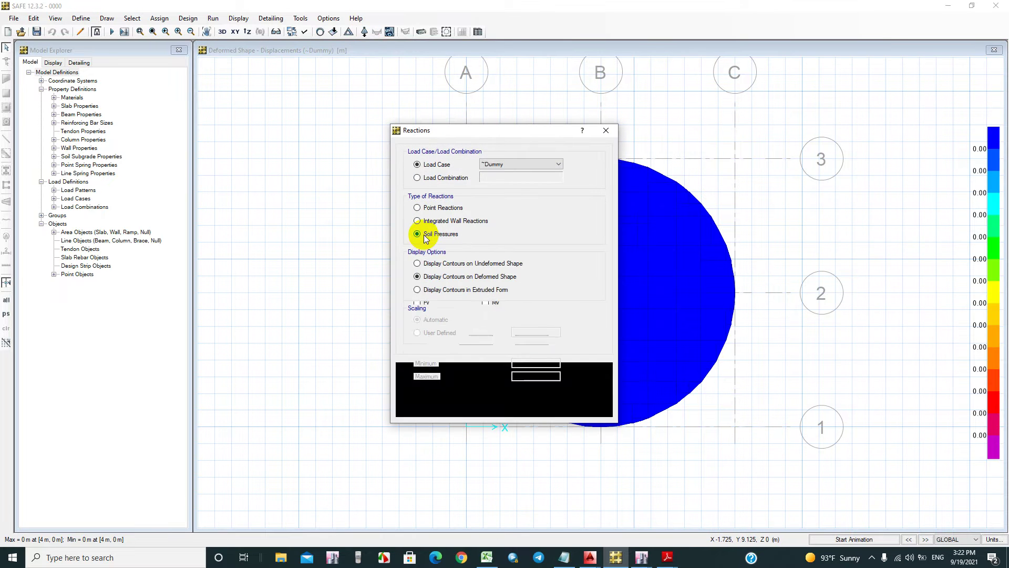
pyautogui.click(451, 177)
pyautogui.click(475, 402)
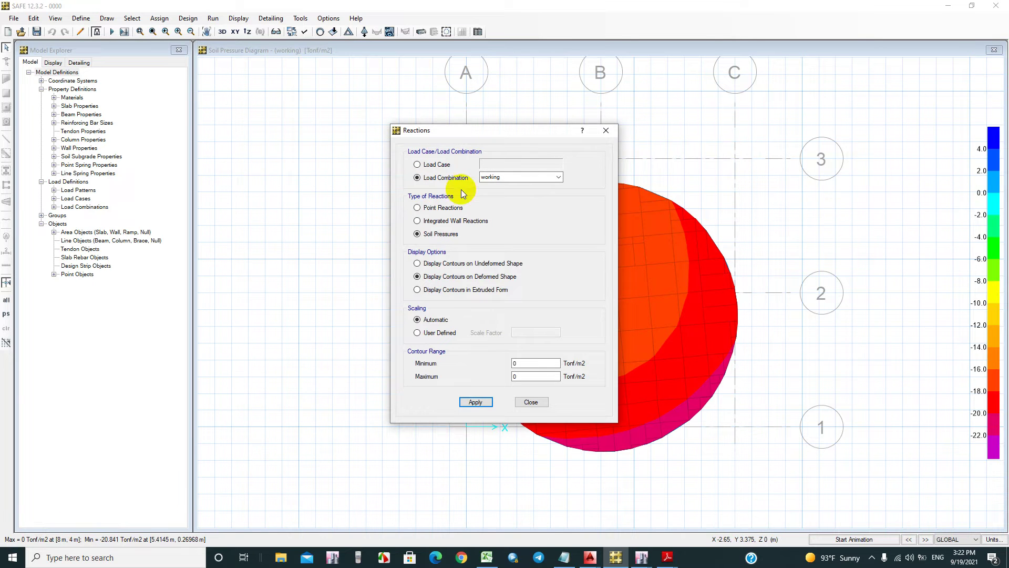
pyautogui.moveTo(493, 135); pyautogui.dragTo(293, 150)
pyautogui.click(701, 284)
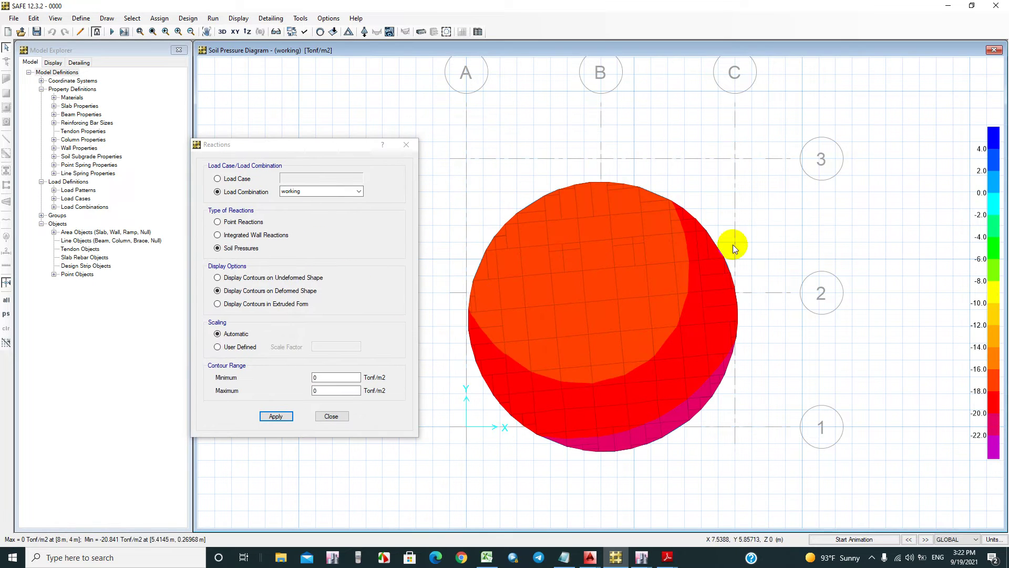
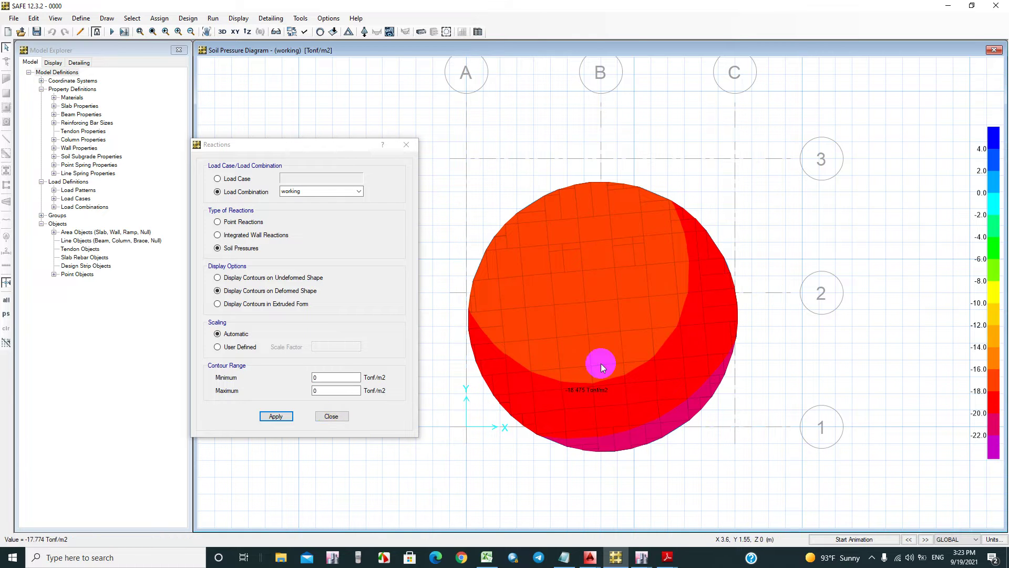
# Step: Close the reactions display settings and unlock the model, discarding the analysis results
pyautogui.click(332, 416)
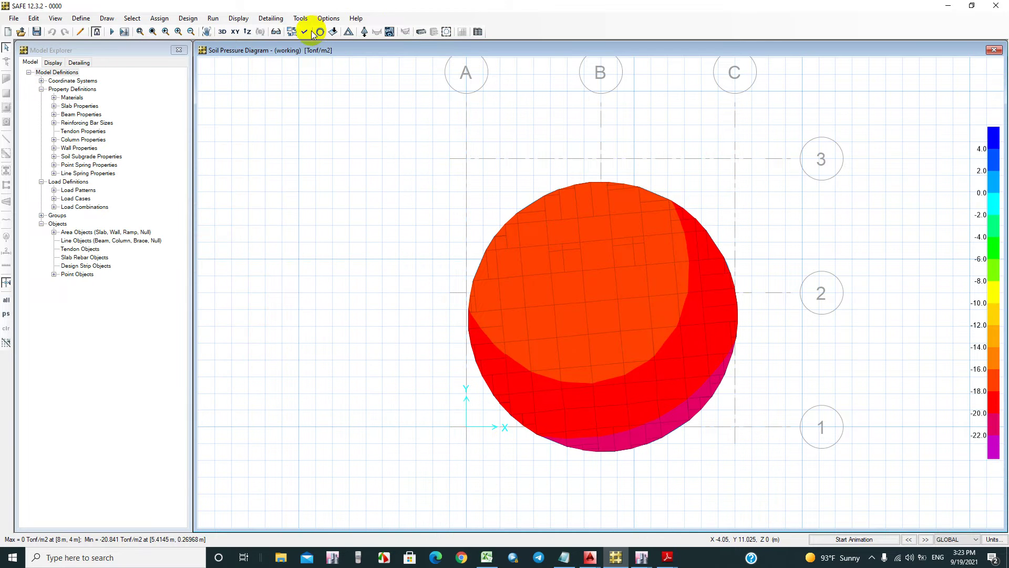
pyautogui.click(98, 32)
pyautogui.click(544, 316)
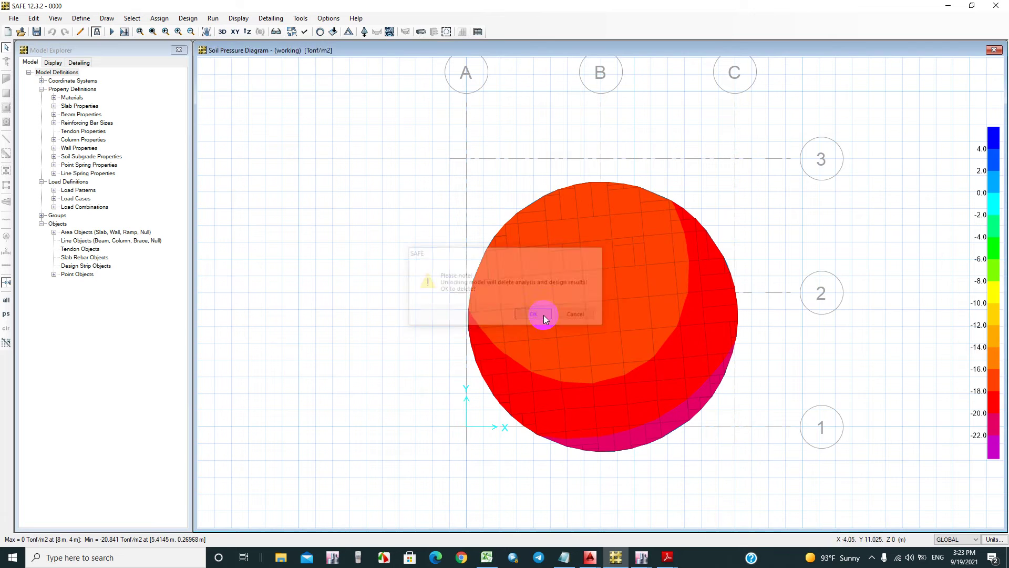
# Step: Try to enlarge the circular slab by expanding its area outward with an offset
pyautogui.click(33, 18)
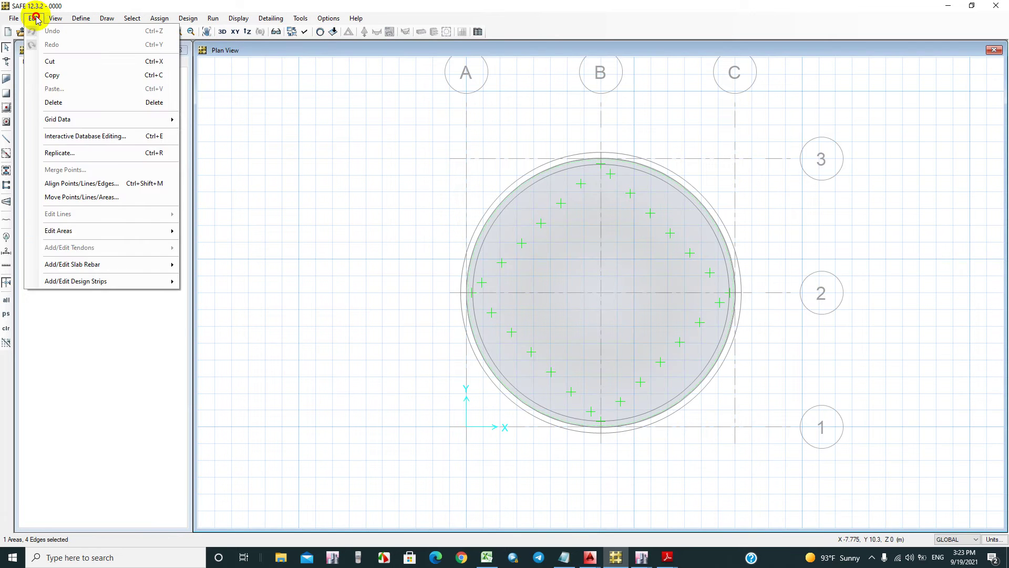
pyautogui.moveTo(94, 231)
pyautogui.click(217, 256)
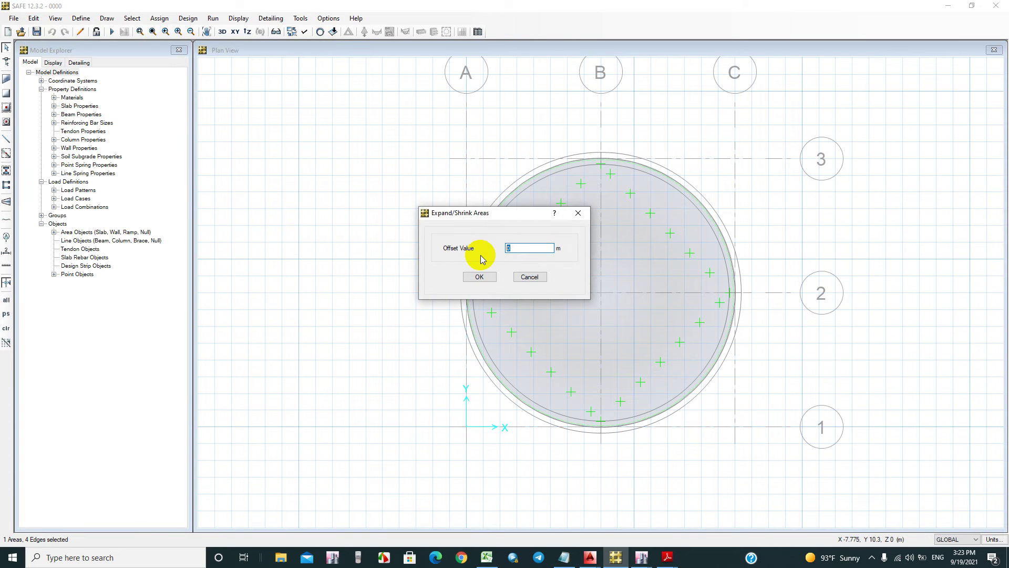
pyautogui.click(479, 276)
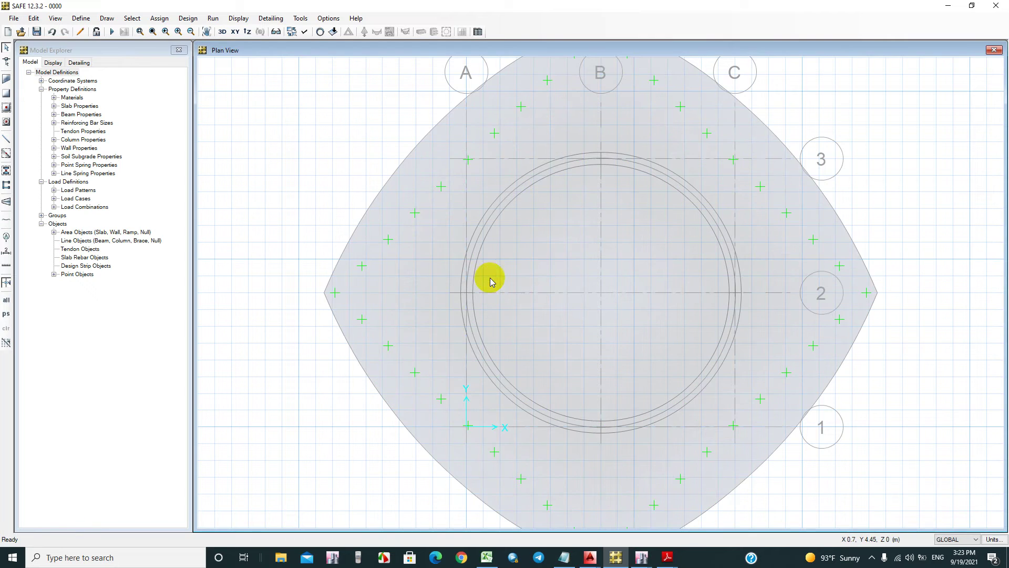
# Step: Replace the existing slab with a circular SLAB70 slab with a diameter of 14.3 m centred at B-2
pyautogui.scroll(-2, 610, 275)
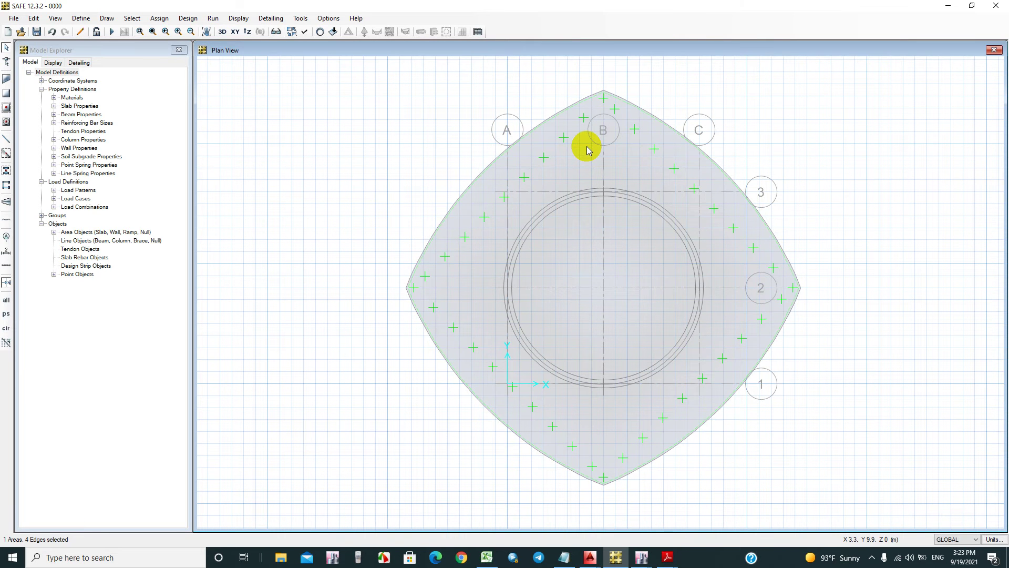
pyautogui.press('Delete')
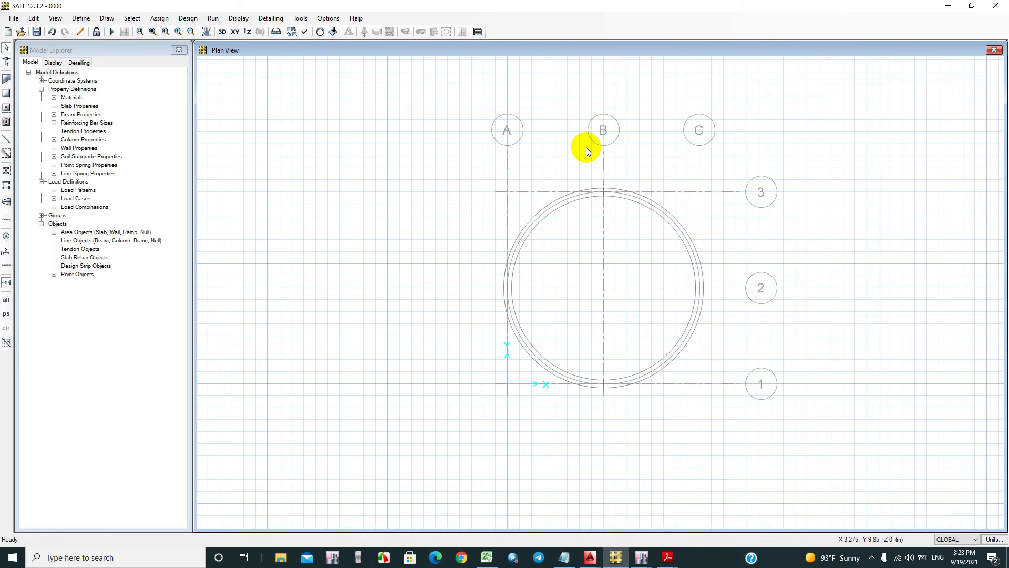
pyautogui.click(6, 108)
pyautogui.click(952, 116)
pyautogui.click(945, 123)
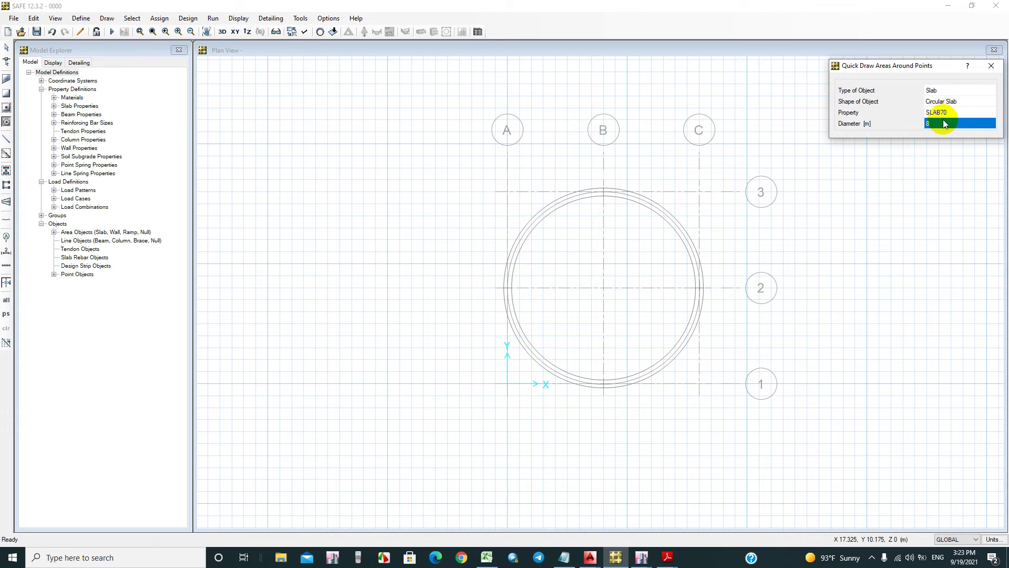
pyautogui.write('14.3')
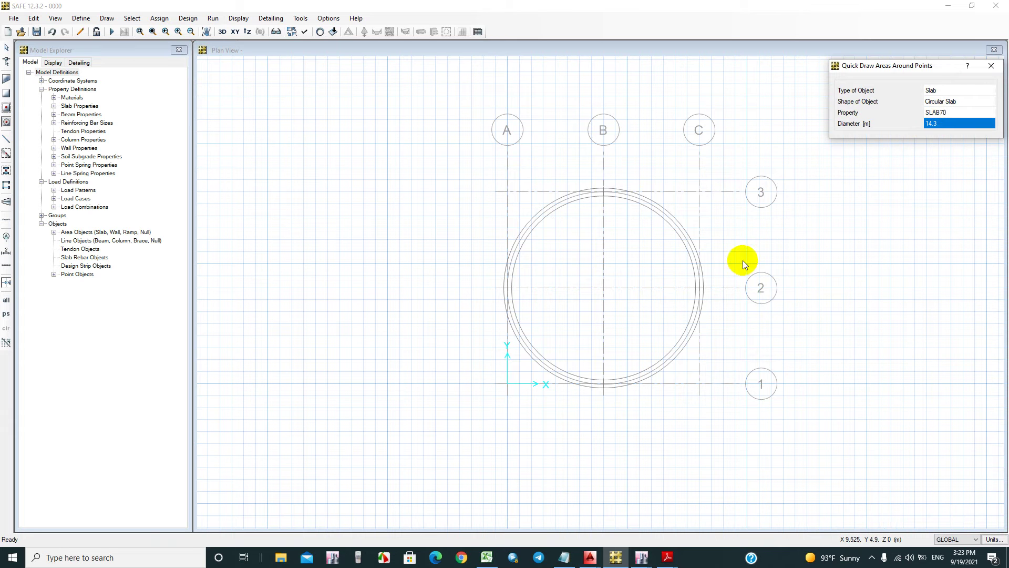
pyautogui.click(606, 289)
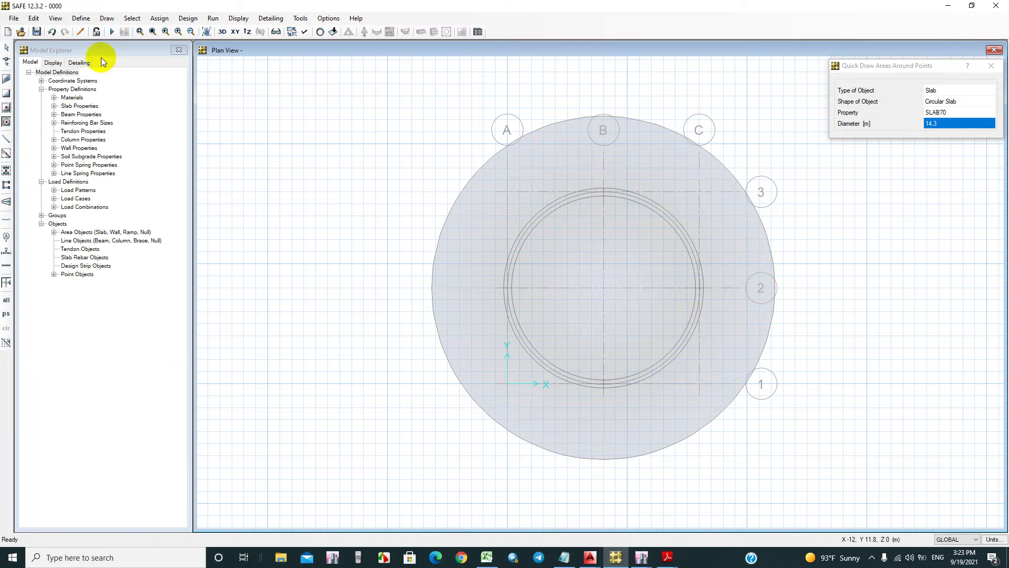
# Step: Assign a gravity surface load of 8 Tonf/m2 in the W_ABOVE load pattern to the circular slab
pyautogui.click(6, 47)
pyautogui.click(581, 209)
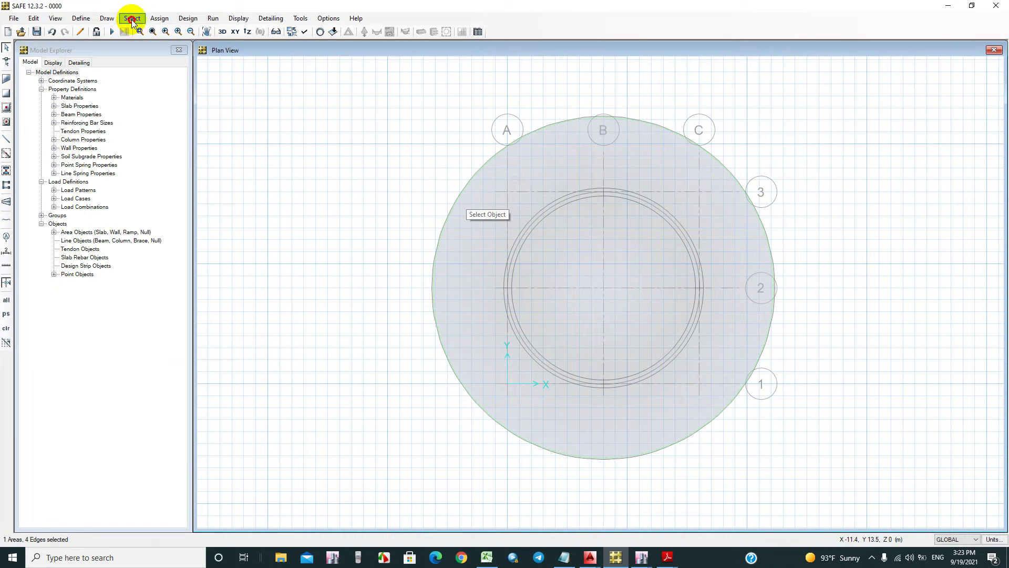
pyautogui.click(132, 19)
pyautogui.moveTo(159, 19)
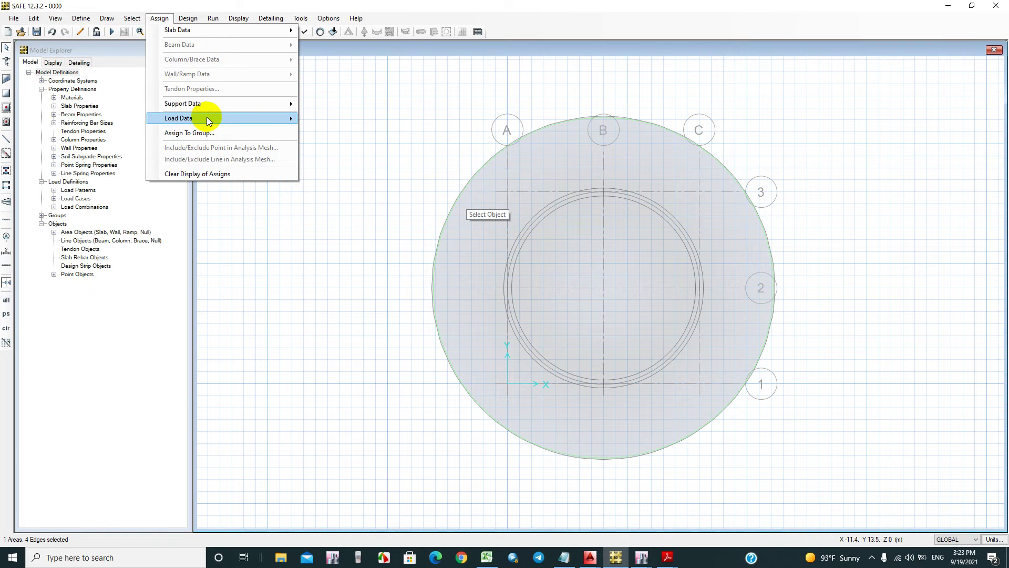
pyautogui.moveTo(208, 119)
pyautogui.click(329, 118)
pyautogui.click(599, 334)
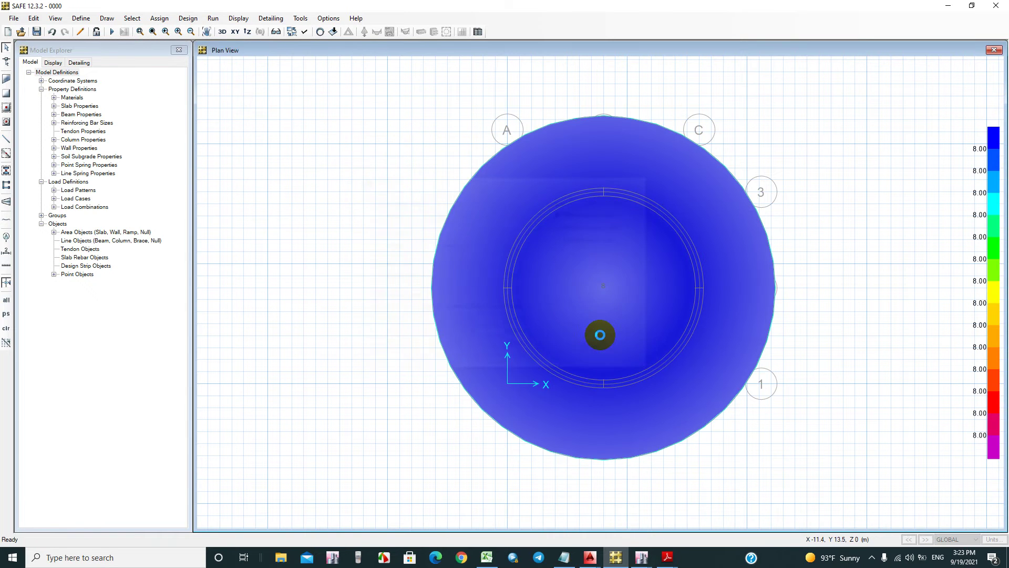
# Step: Inspect the loads assigned to the circular slab in its object information and close it
pyautogui.rightClick(604, 267)
pyautogui.click(466, 187)
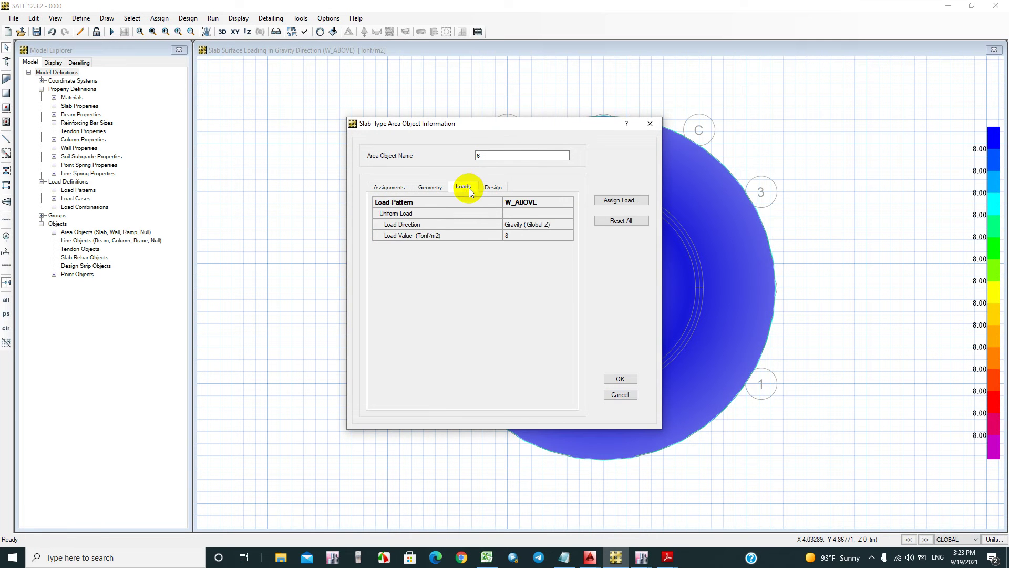
pyautogui.click(650, 123)
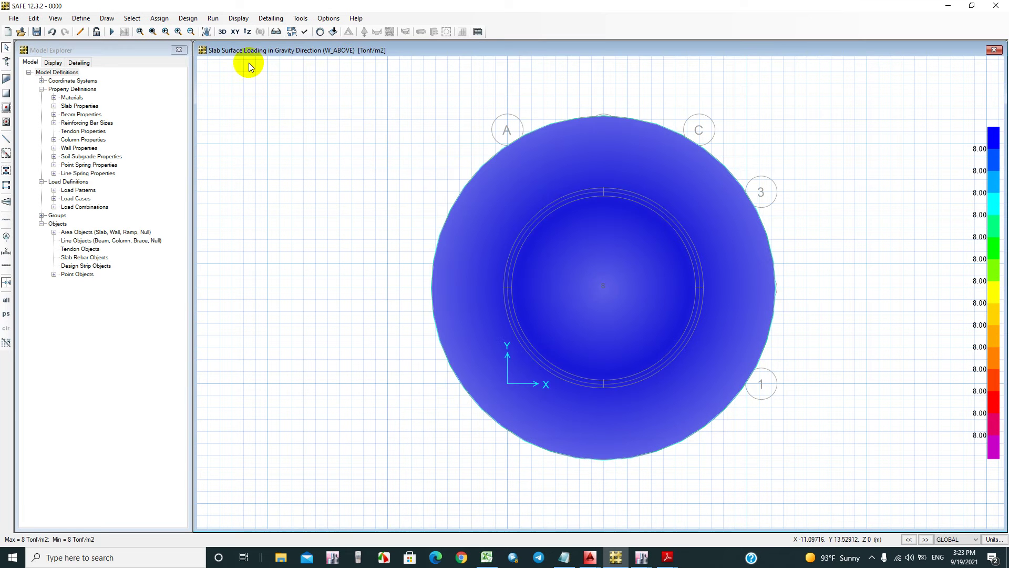
# Step: Assign the SOIL15 soil subgrade property to the circular slab
pyautogui.click(517, 198)
pyautogui.click(160, 18)
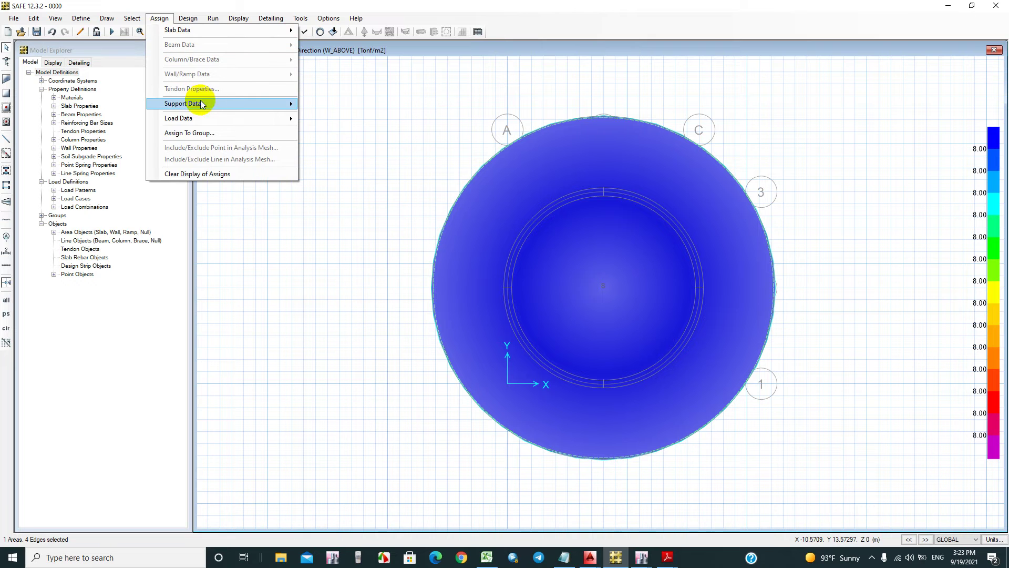
pyautogui.moveTo(202, 104)
pyautogui.click(324, 104)
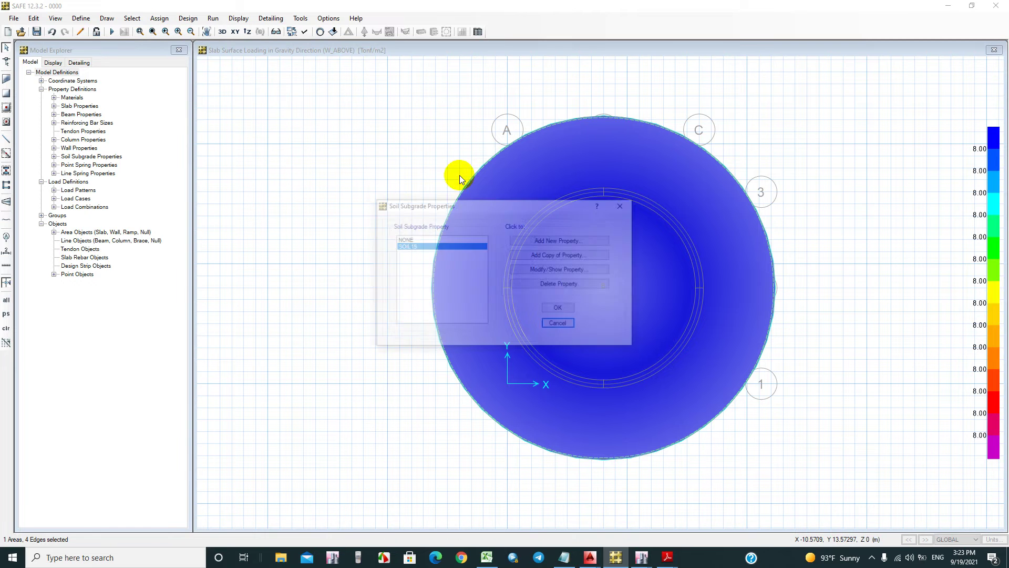
pyautogui.click(557, 309)
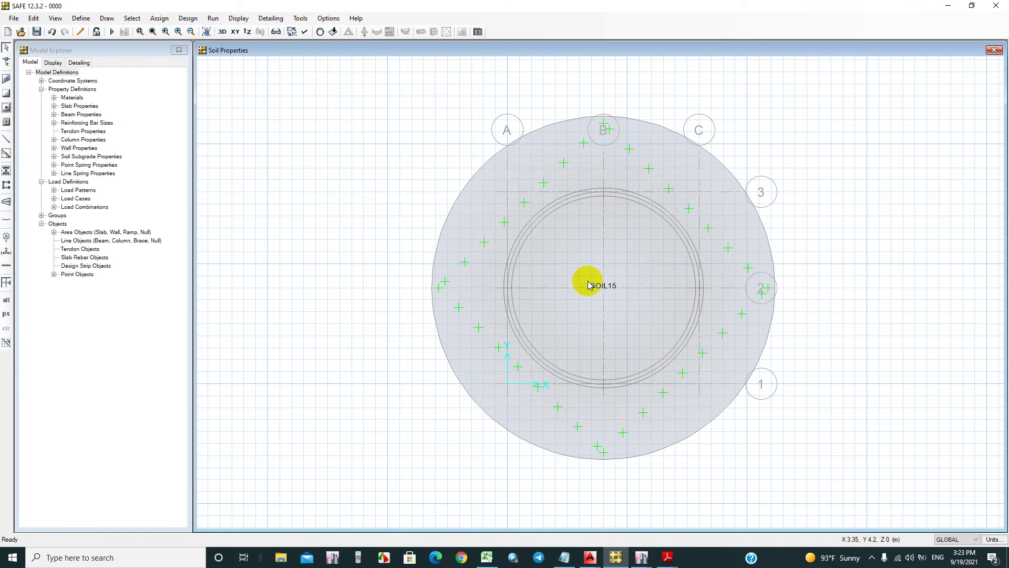
# Step: Run the analysis and review the assignments in the slab's object information, leaving them unchanged
pyautogui.click(112, 33)
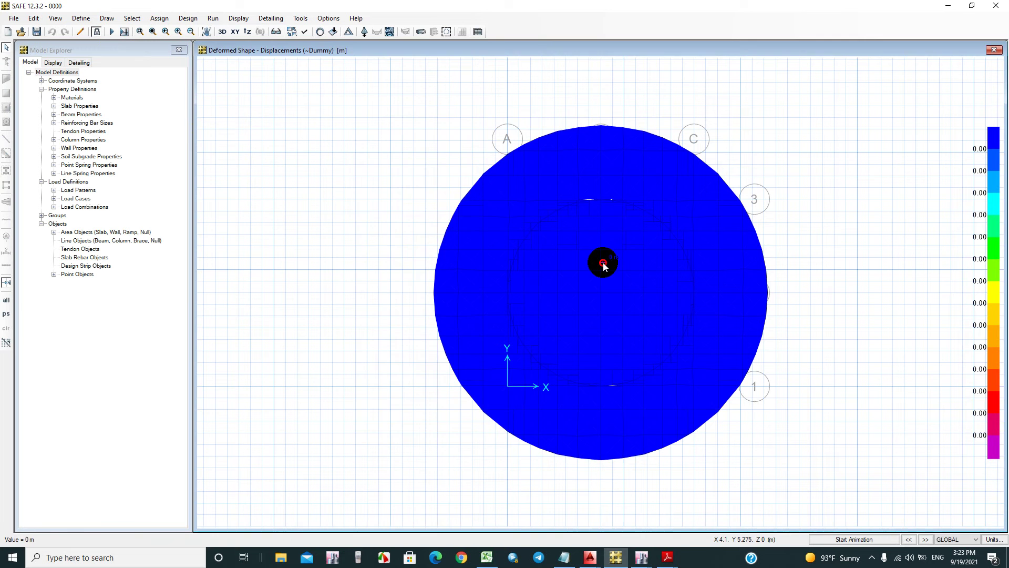
pyautogui.rightClick(604, 263)
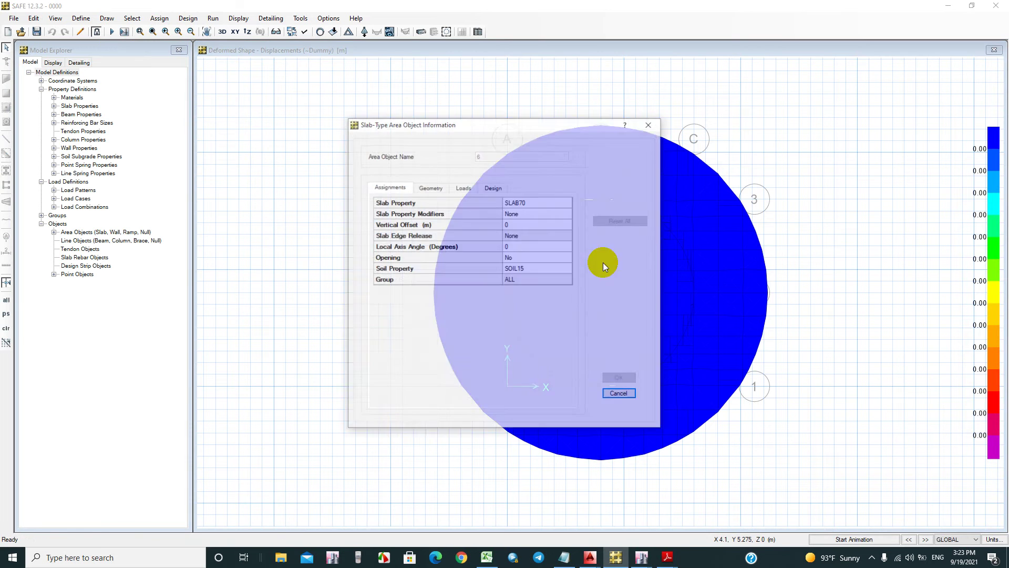
pyautogui.click(620, 395)
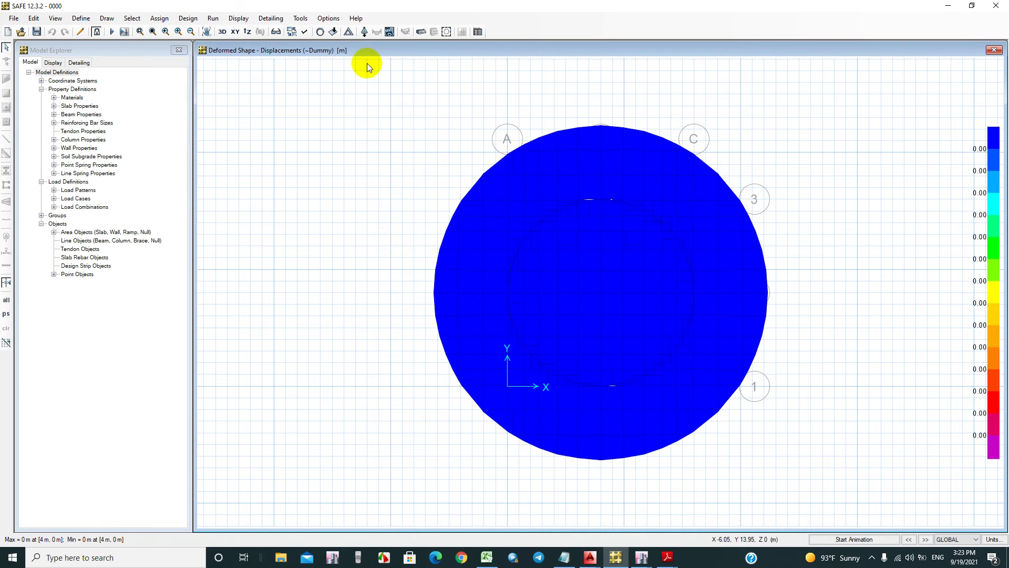
# Step: Display the soil pressures of the enlarged mat for the working load combination, examine the contour values and close the reactions settings
pyautogui.click(348, 32)
pyautogui.click(475, 402)
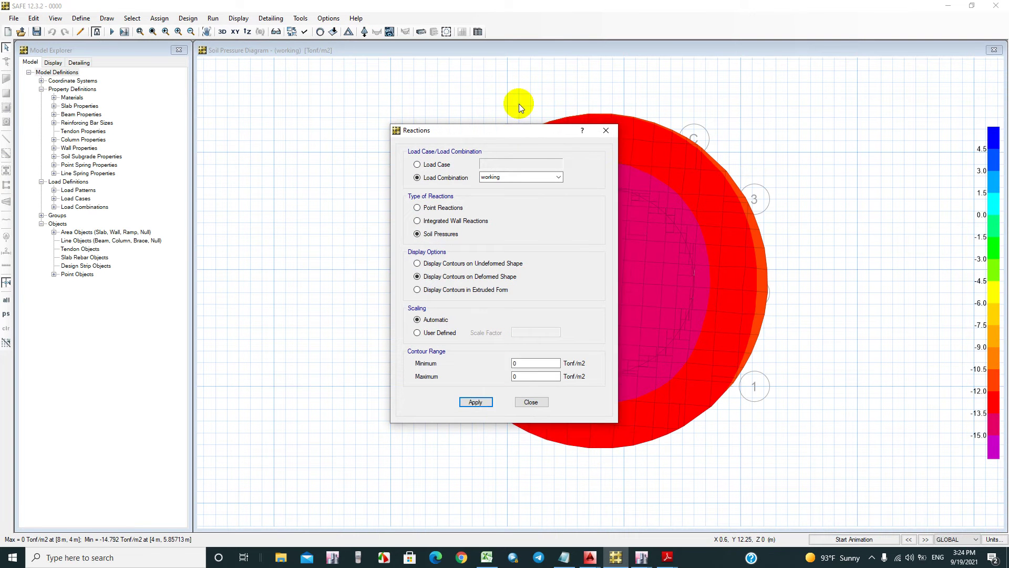
pyautogui.moveTo(515, 131); pyautogui.dragTo(343, 119)
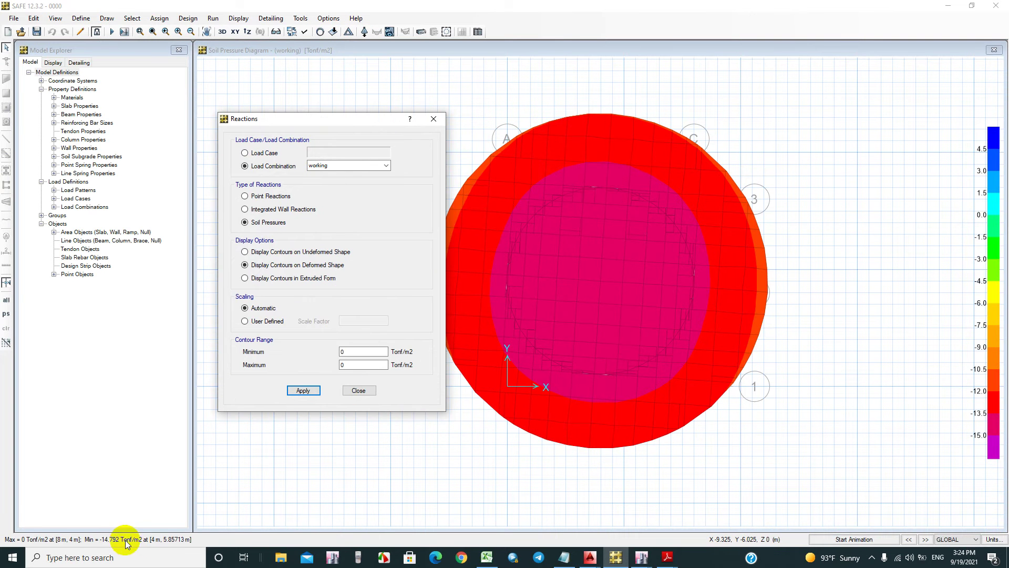
pyautogui.click(546, 358)
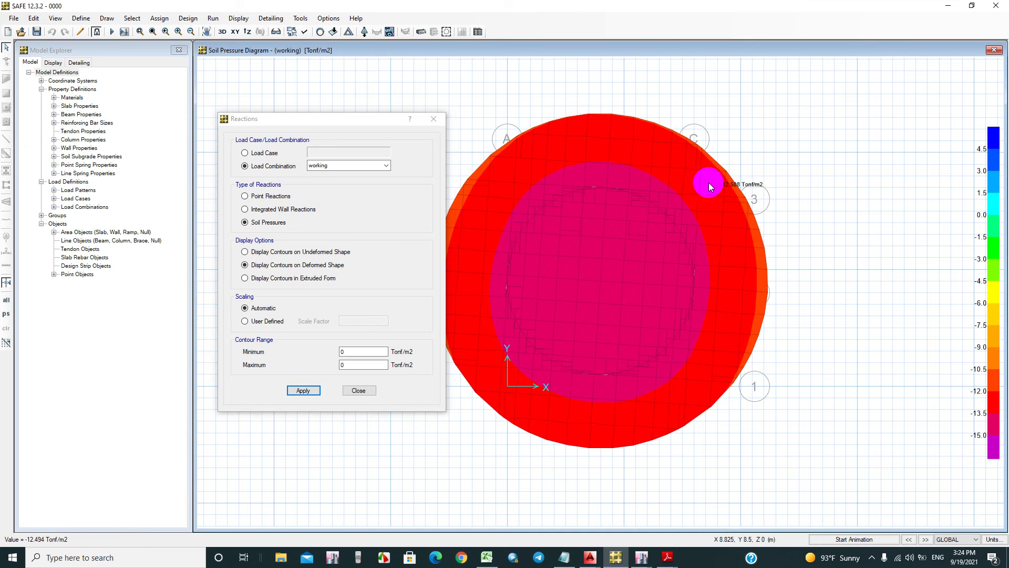
pyautogui.click(363, 390)
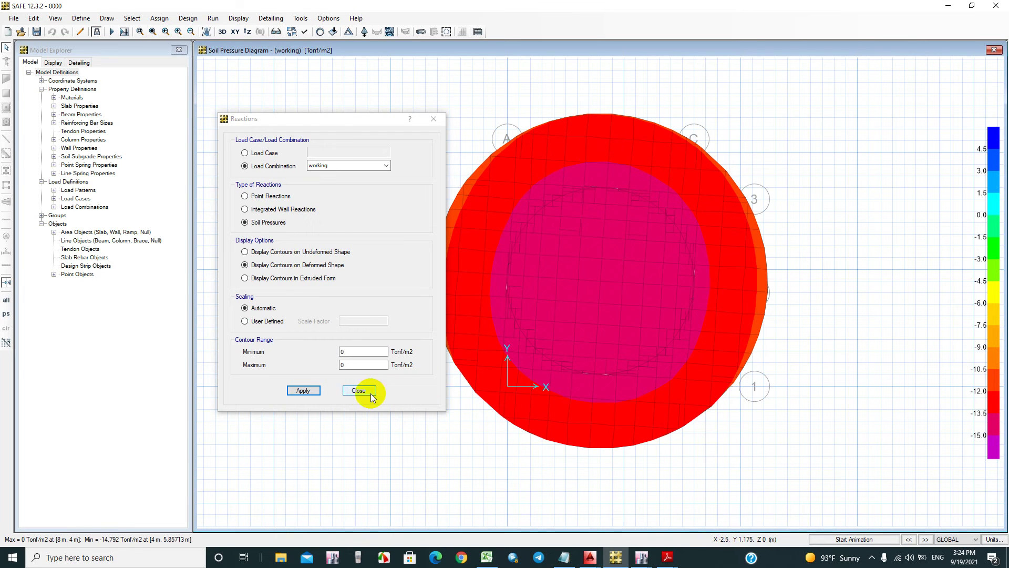
# Step: Open the slab forces display settings, switch to Excel and read the raft's moment of resistance per metre
pyautogui.click(391, 31)
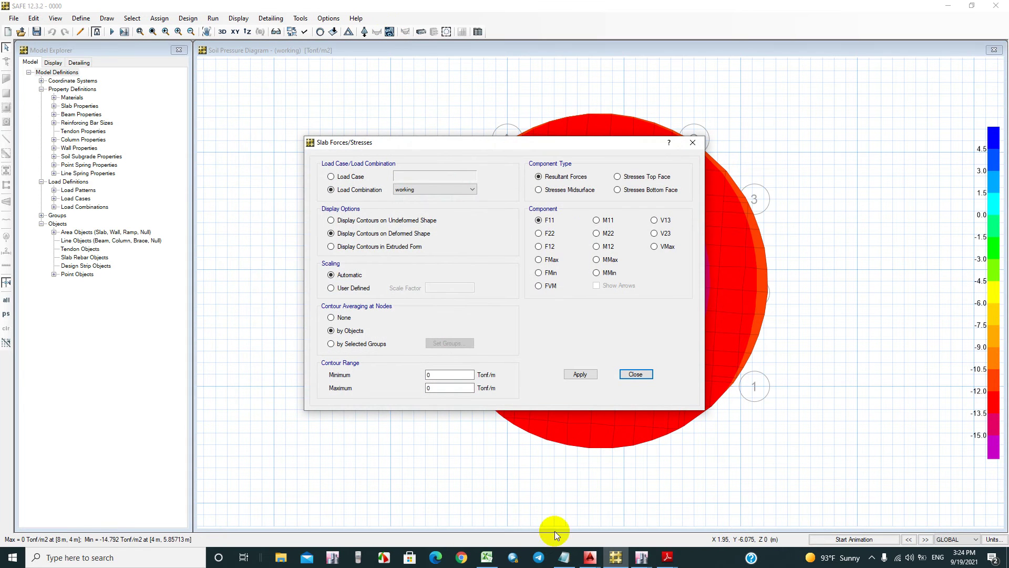
pyautogui.click(494, 562)
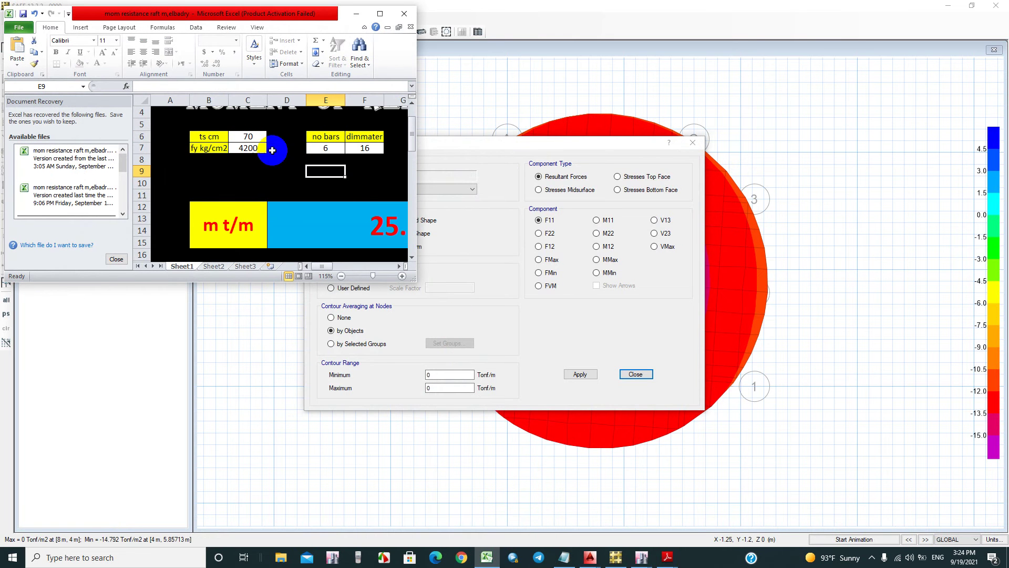
pyautogui.scroll(-1, 363, 211)
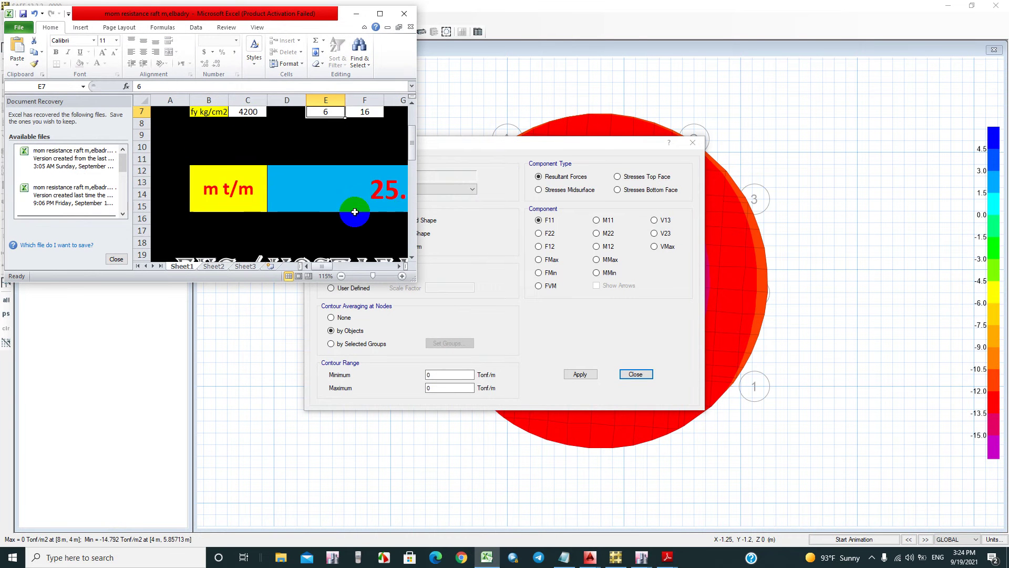
pyautogui.hscroll(1, 360, 217)
# Step: Display the slab's M11 resultant for the 1.2 DL + 1.6 LL+ 1.2W combination with a contour range of 25.5 to 26 Tonf-m/m
pyautogui.doubleClick(449, 375)
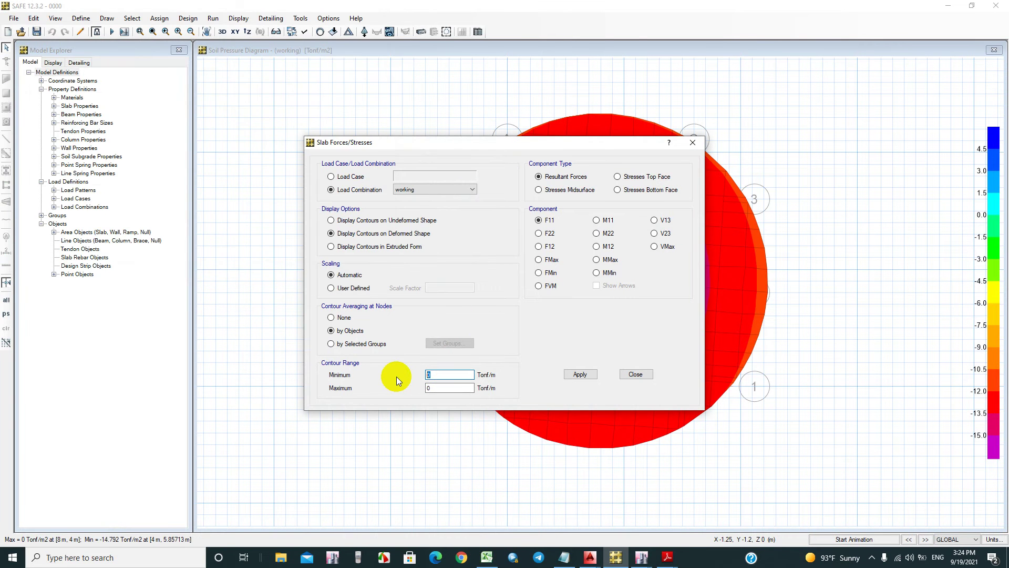
pyautogui.write('25.5')
pyautogui.press('Tab')
pyautogui.write('26')
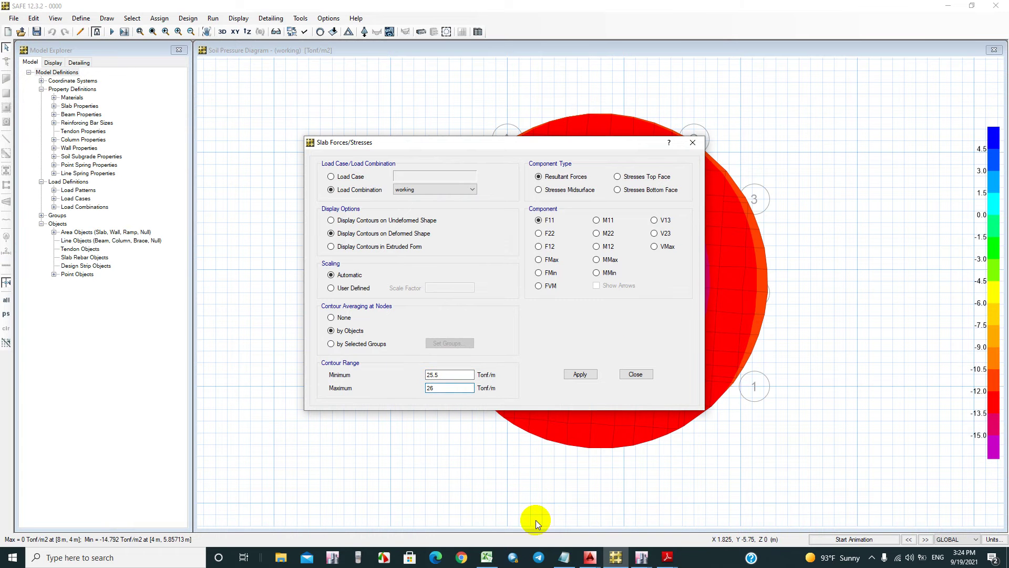
pyautogui.click(596, 220)
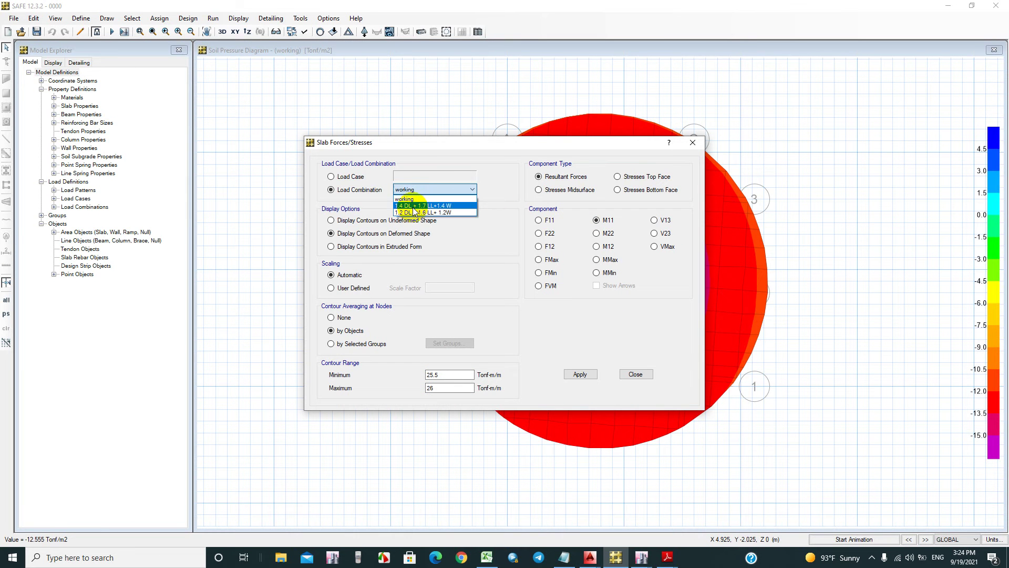
pyautogui.click(415, 212)
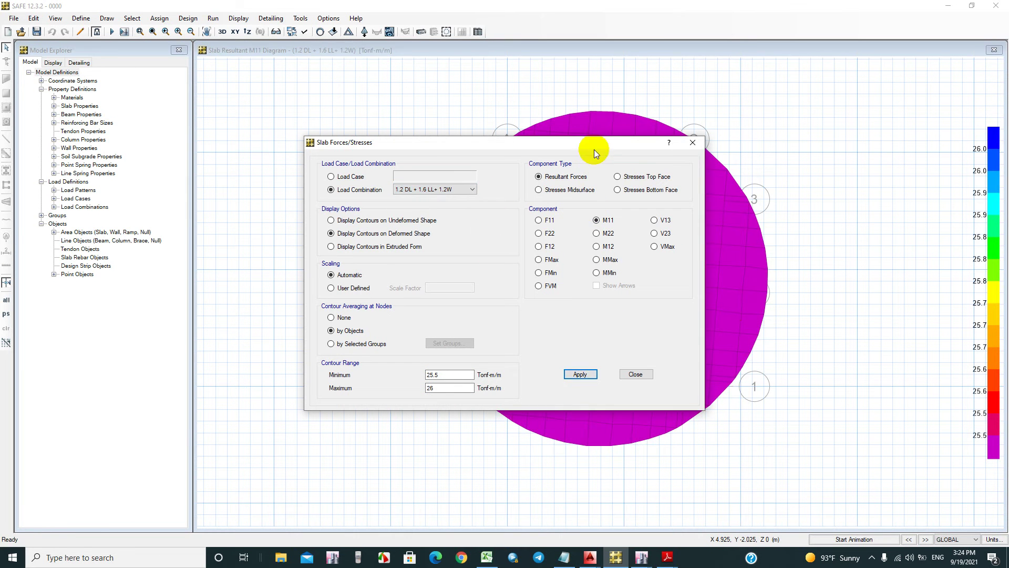
# Step: Examine the M11 contours around the wall and display the M22 resultant for the same combination
pyautogui.moveTo(592, 146); pyautogui.dragTo(316, 153)
pyautogui.click(519, 275)
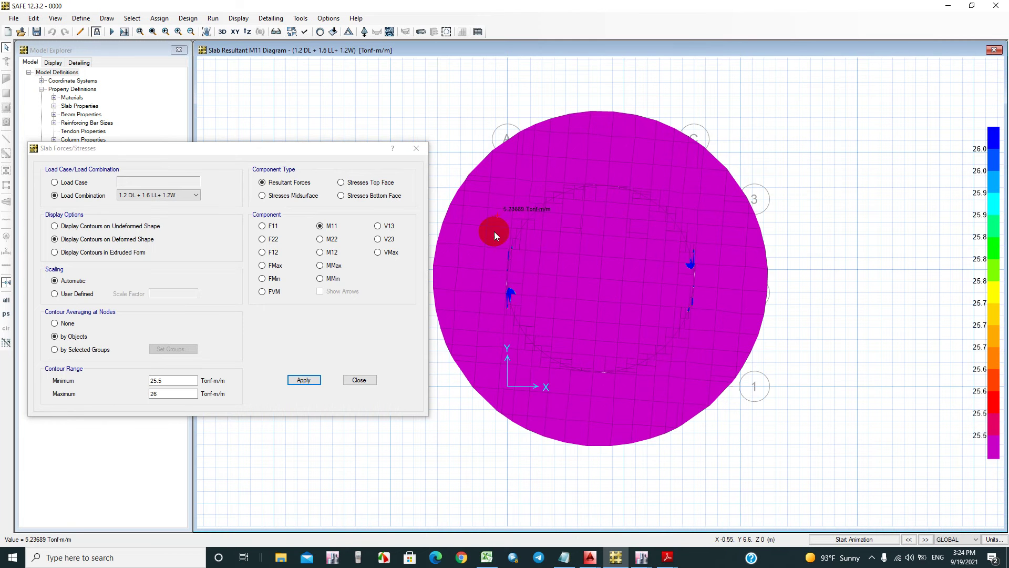
pyautogui.click(329, 239)
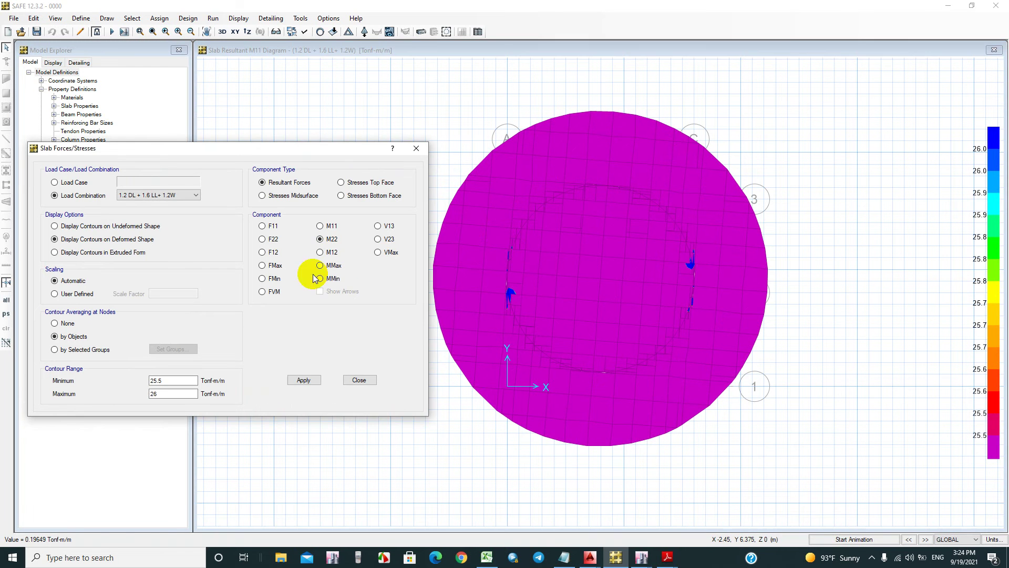
pyautogui.click(304, 380)
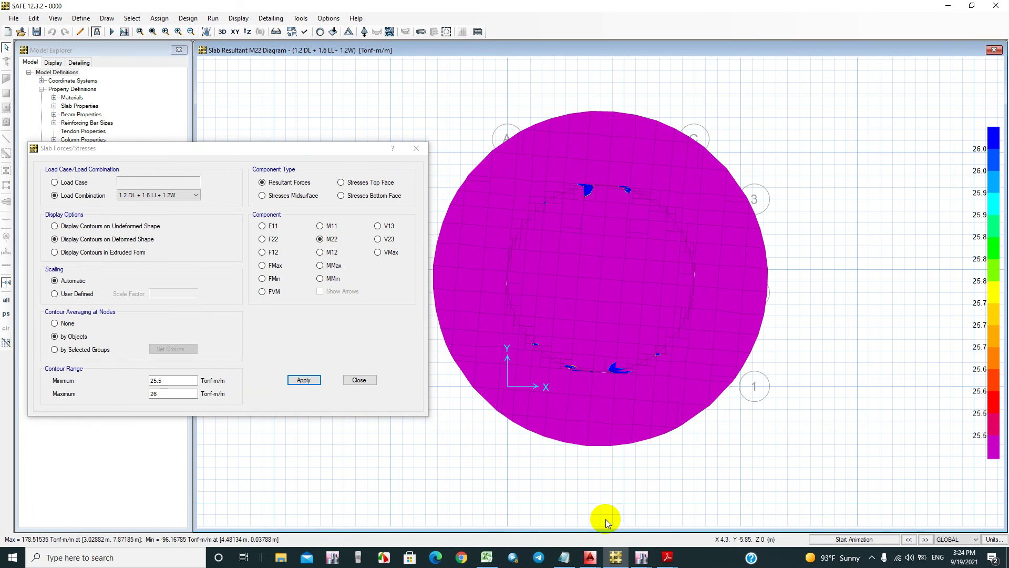
# Step: Switch to AutoCAD and examine the mat foundation plan's bottom and top mesh and its additional reinforcement in tower.dwg
pyautogui.click(590, 557)
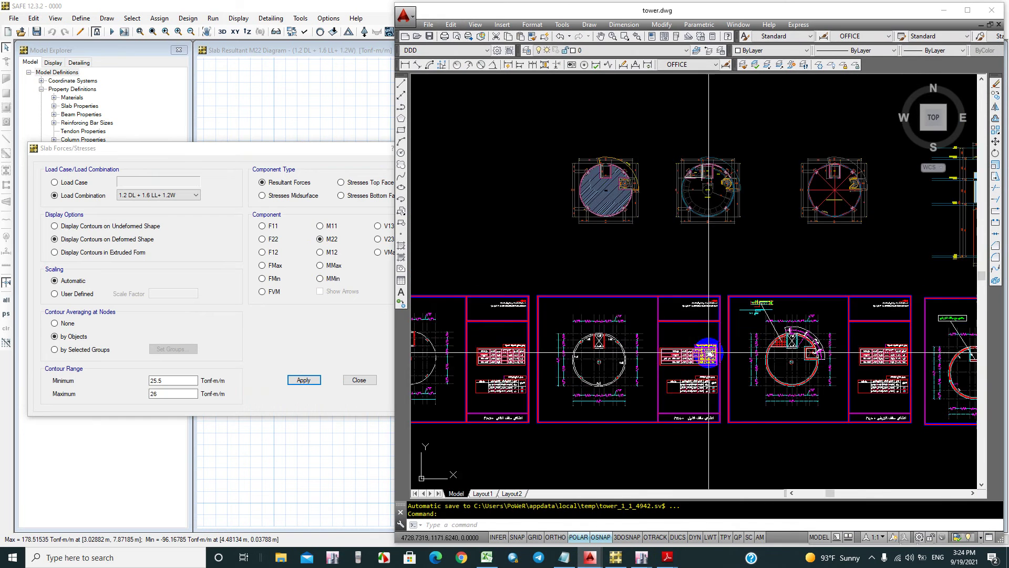
pyautogui.scroll(6, 757, 371)
pyautogui.scroll(1, 525, 282)
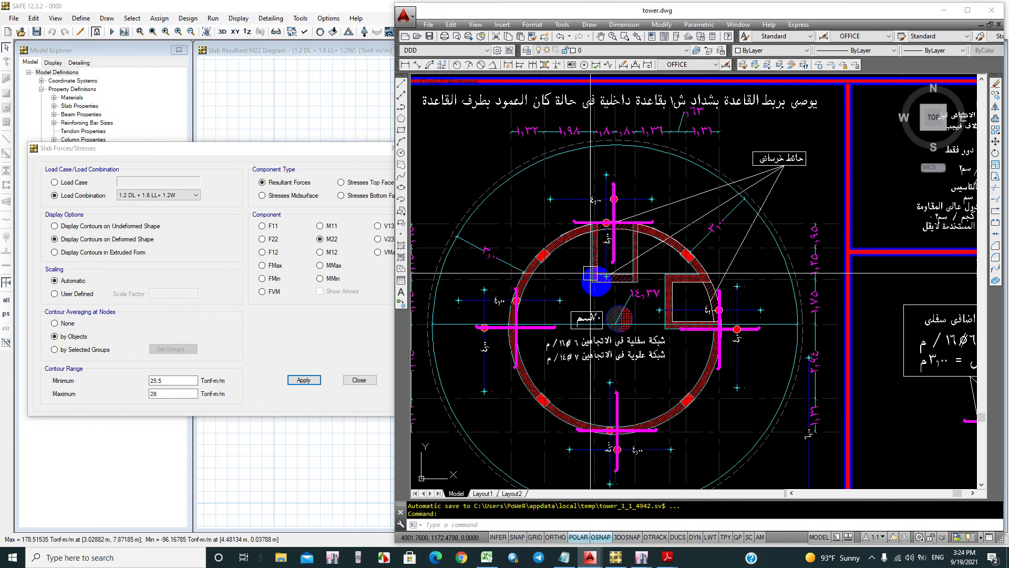
pyautogui.scroll(3, 491, 293)
# Step: Return to SAFE, set the contour range from -26 to -25.5 Tonf-m/m, display M22 and M11, and close the slab forces settings
pyautogui.click(315, 96)
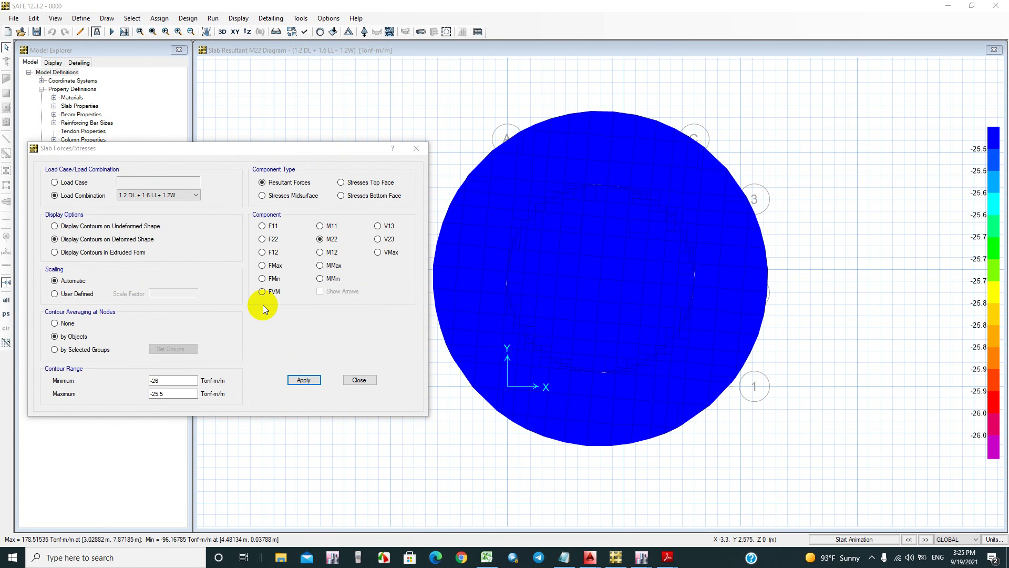
pyautogui.click(319, 227)
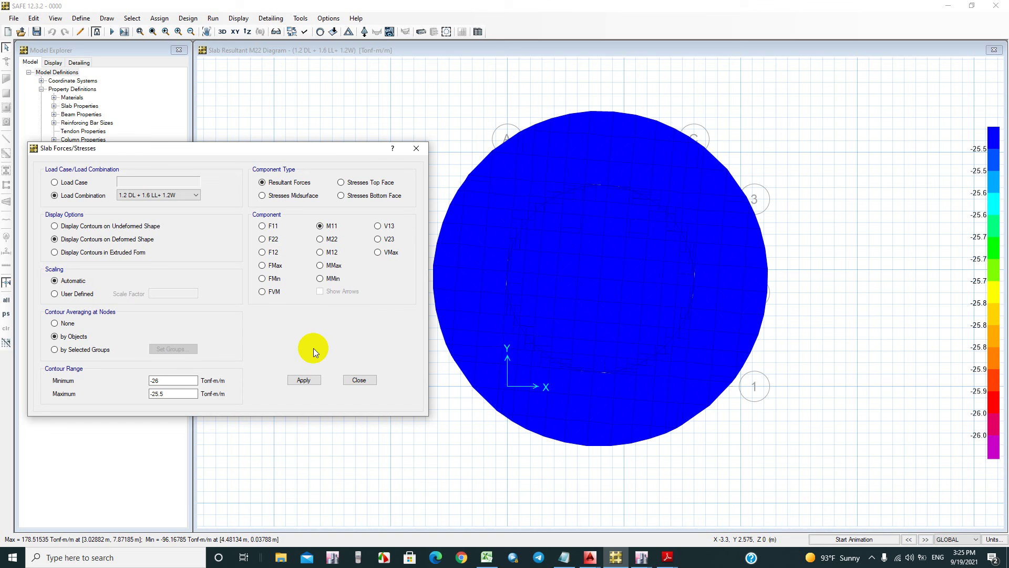
pyautogui.click(303, 381)
pyautogui.click(359, 380)
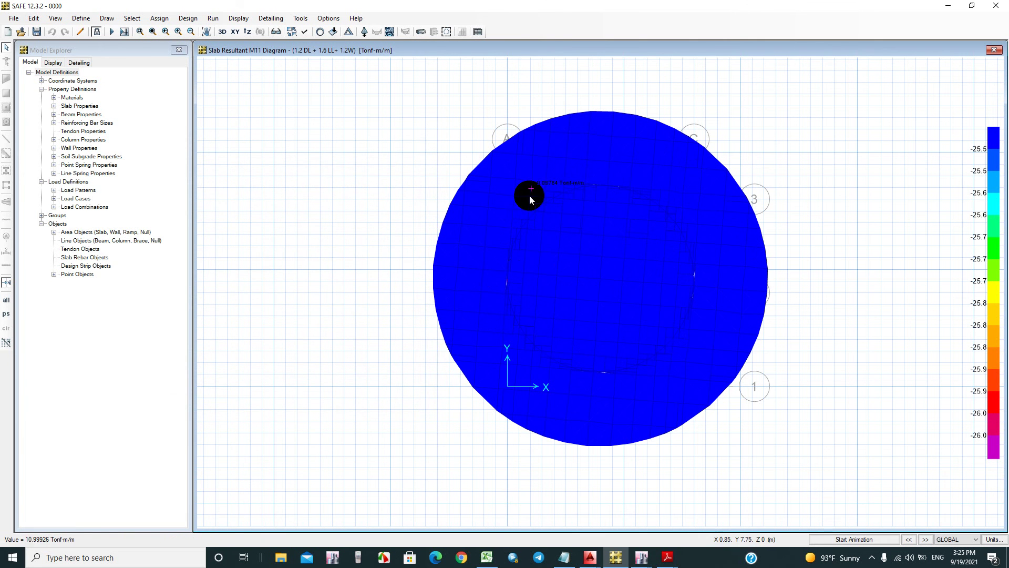
# Step: Show the undeformed model in a 3D view with extruded slab and wall thicknesses and look over the tank
pyautogui.click(321, 32)
pyautogui.click(222, 32)
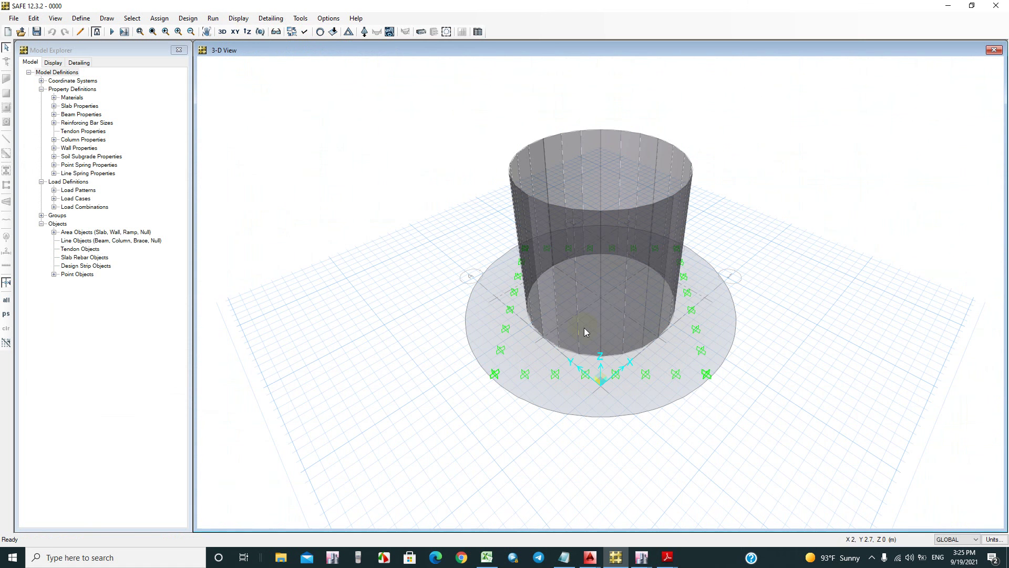
pyautogui.click(304, 32)
pyautogui.click(446, 351)
pyautogui.click(637, 369)
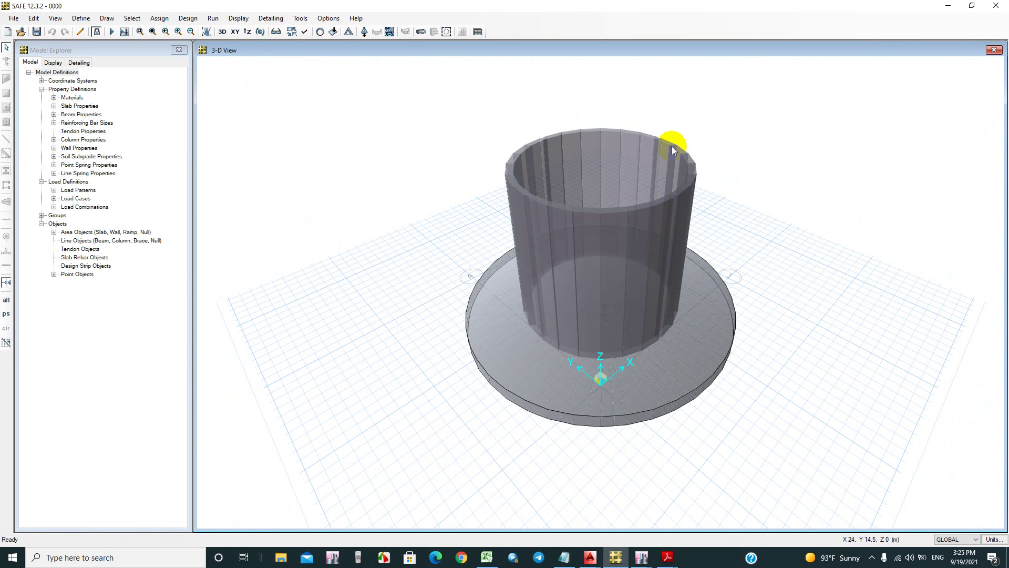
pyautogui.moveTo(670, 188); pyautogui.dragTo(557, 241, button='middle')
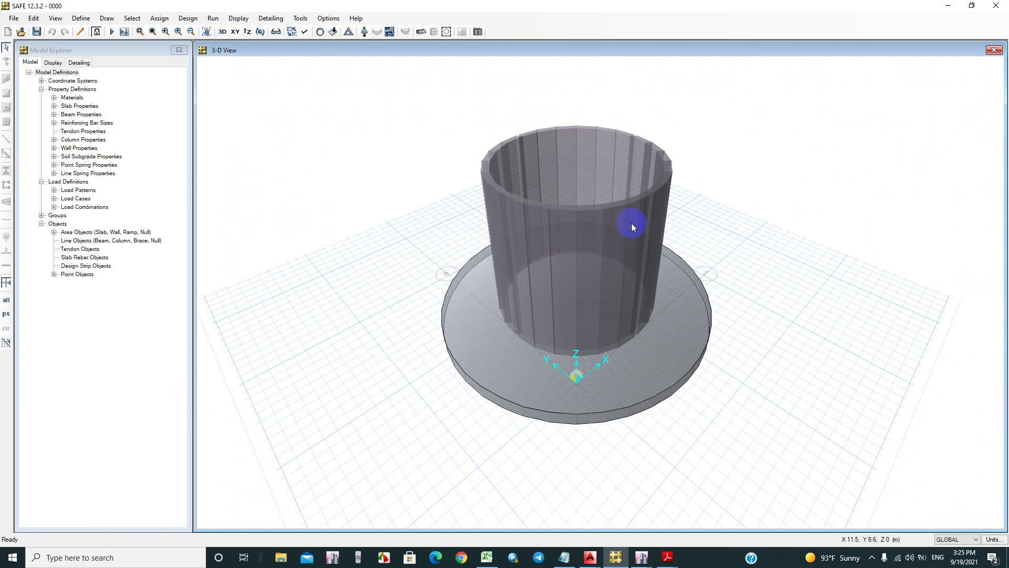